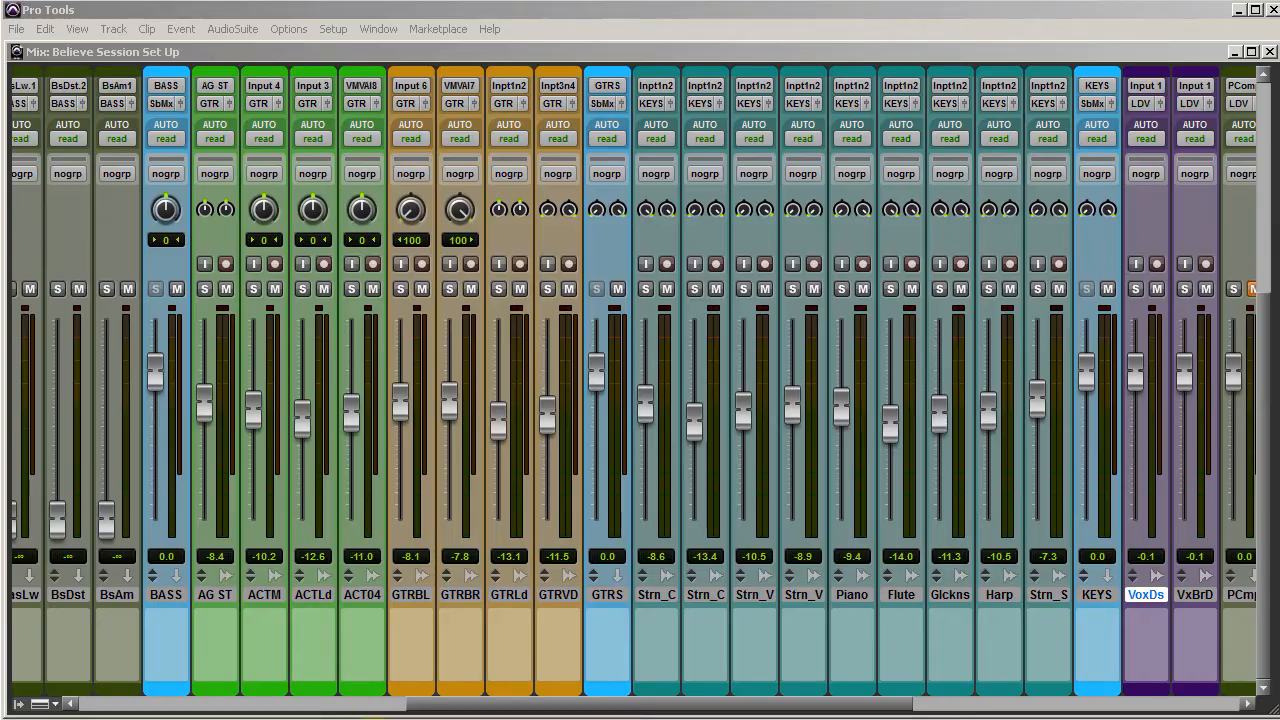
- Look over the session's tracks in the Edit window, from the lead vocals up to the drum tracks
key(ctrl+equal)
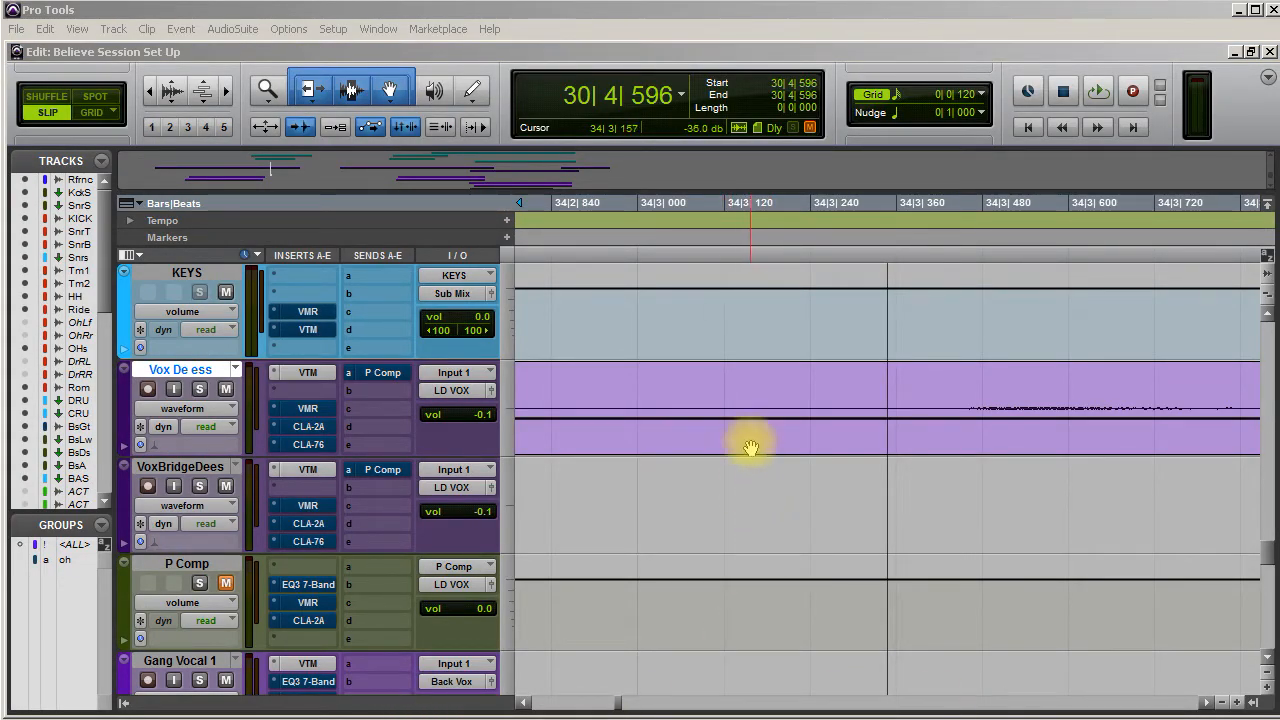
click(769, 354)
key(r)
key(r)
key(r)
key(r)
key(r)
key(r)
key(r)
key(r)
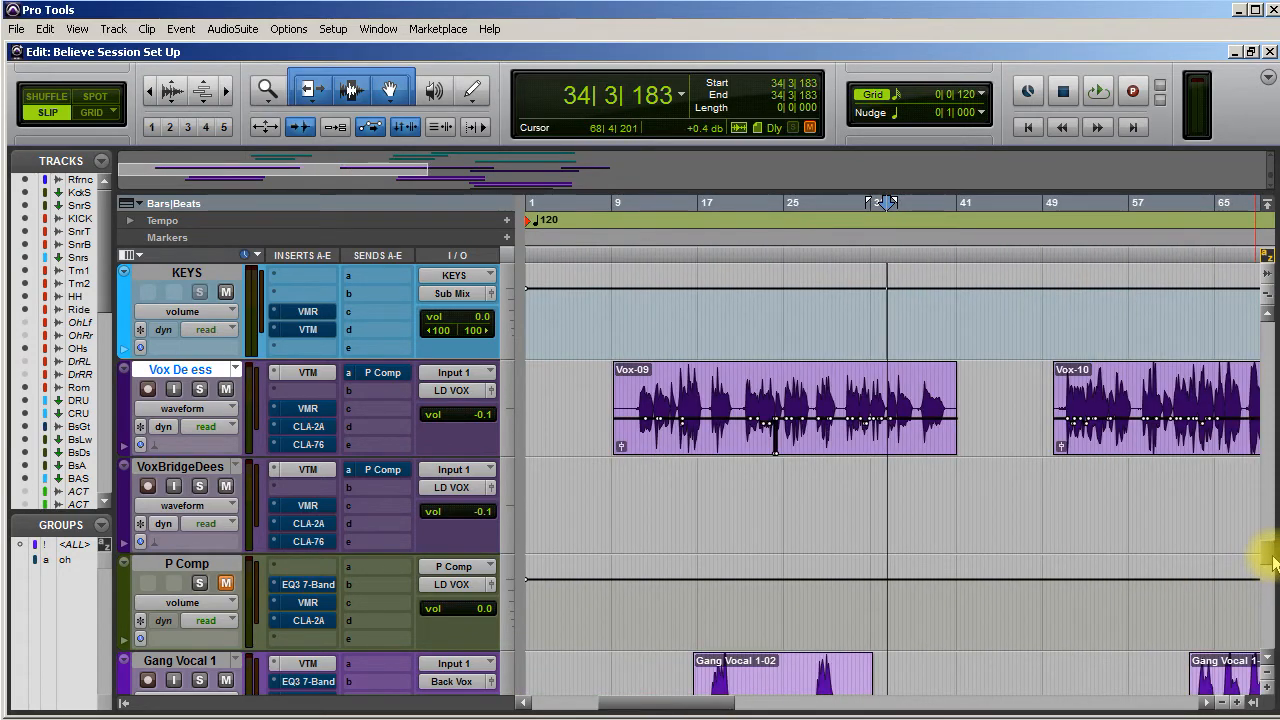
scroll(1270, 562, up, 10)
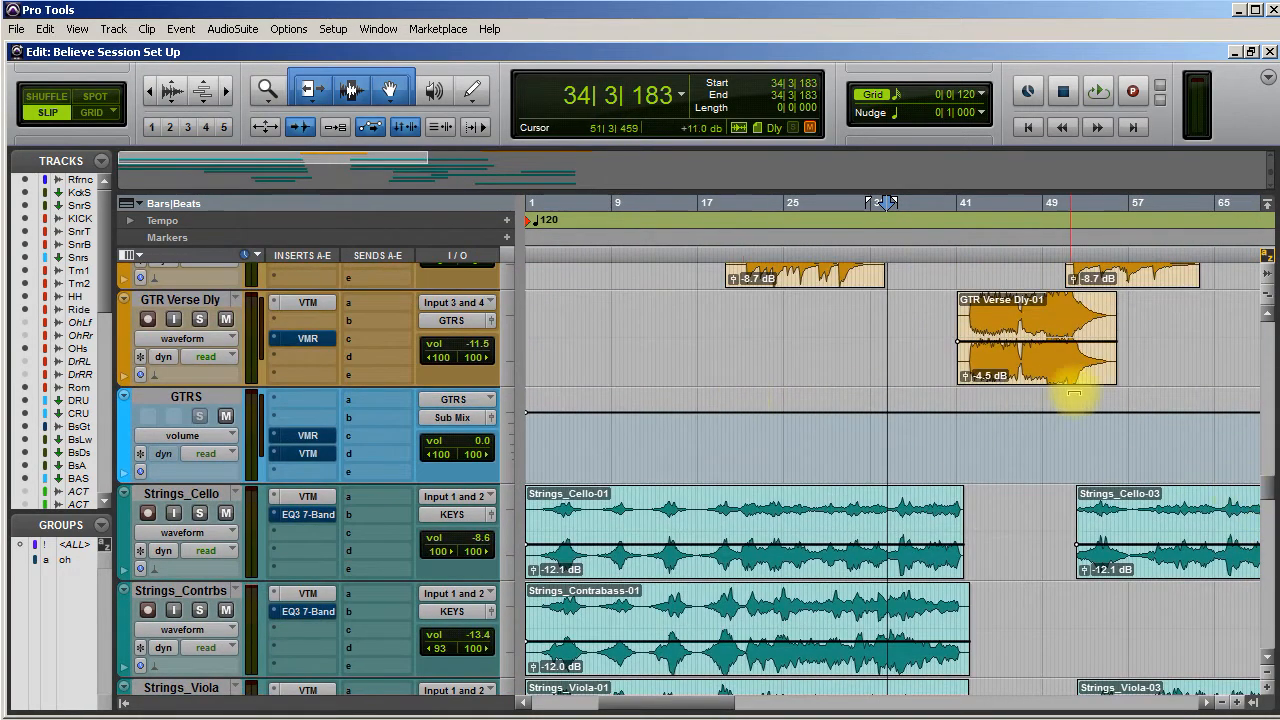
scroll(1266, 497, up, 15)
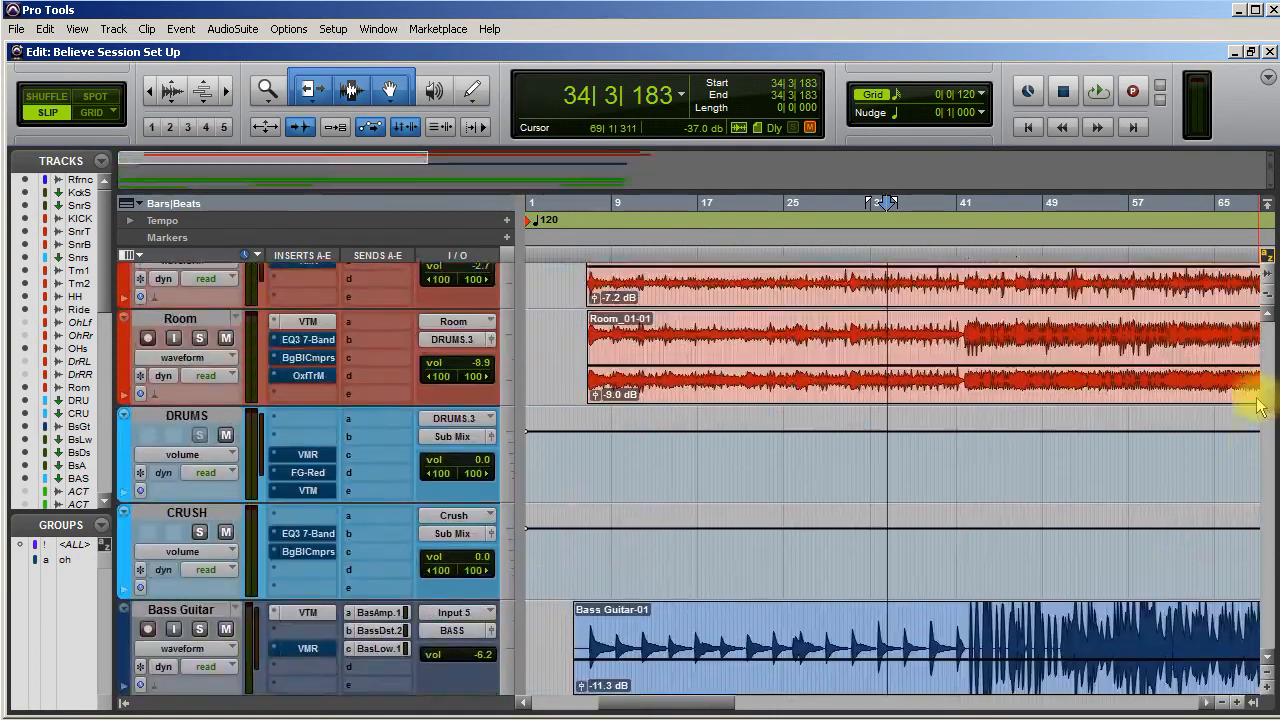
scroll(1257, 371, down, 5)
scroll(1249, 357, up, 8)
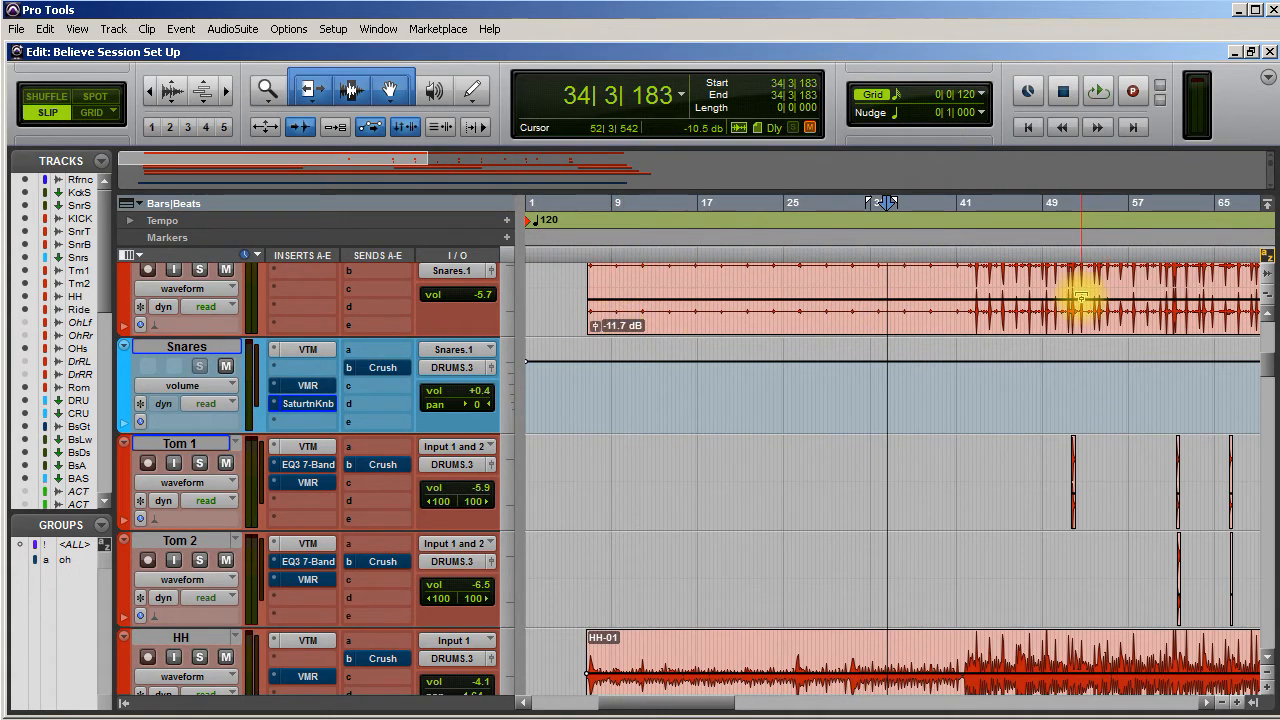
- Select the Snare Bottom clip and bring up the AudioSuite Gain plug-in fully in view
click(1040, 321)
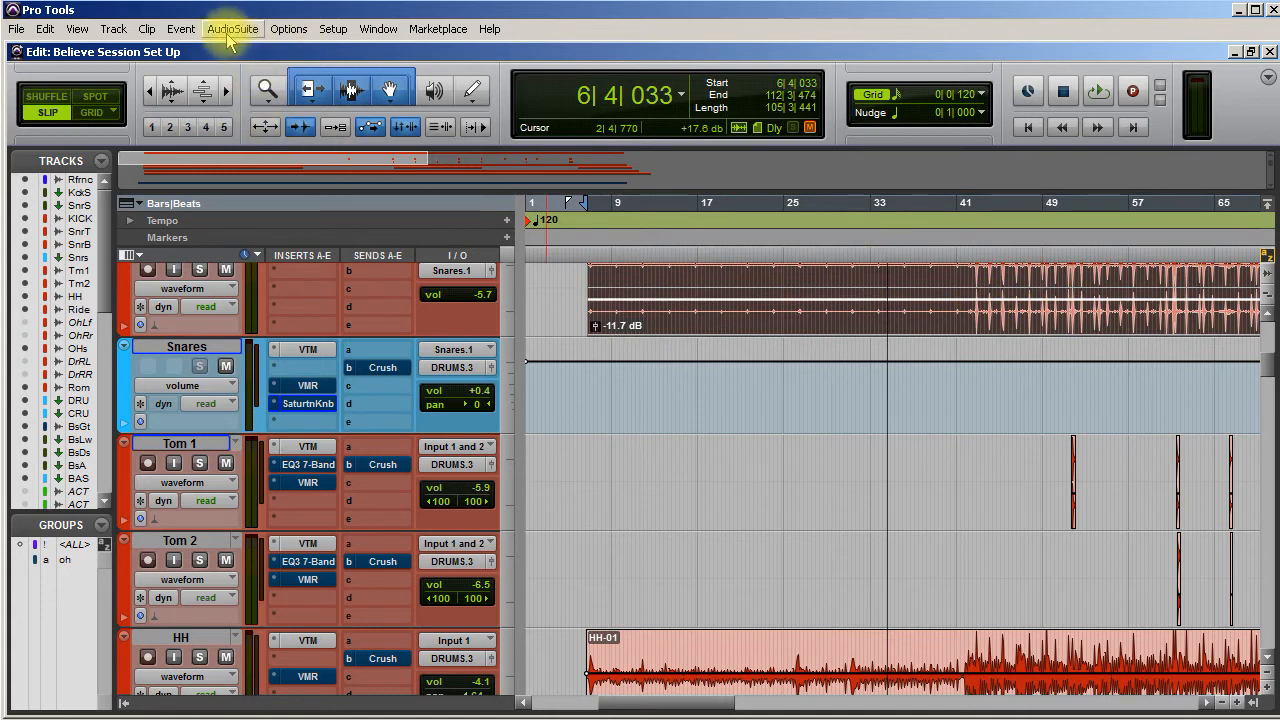
click(245, 28)
mouse_move(265, 138)
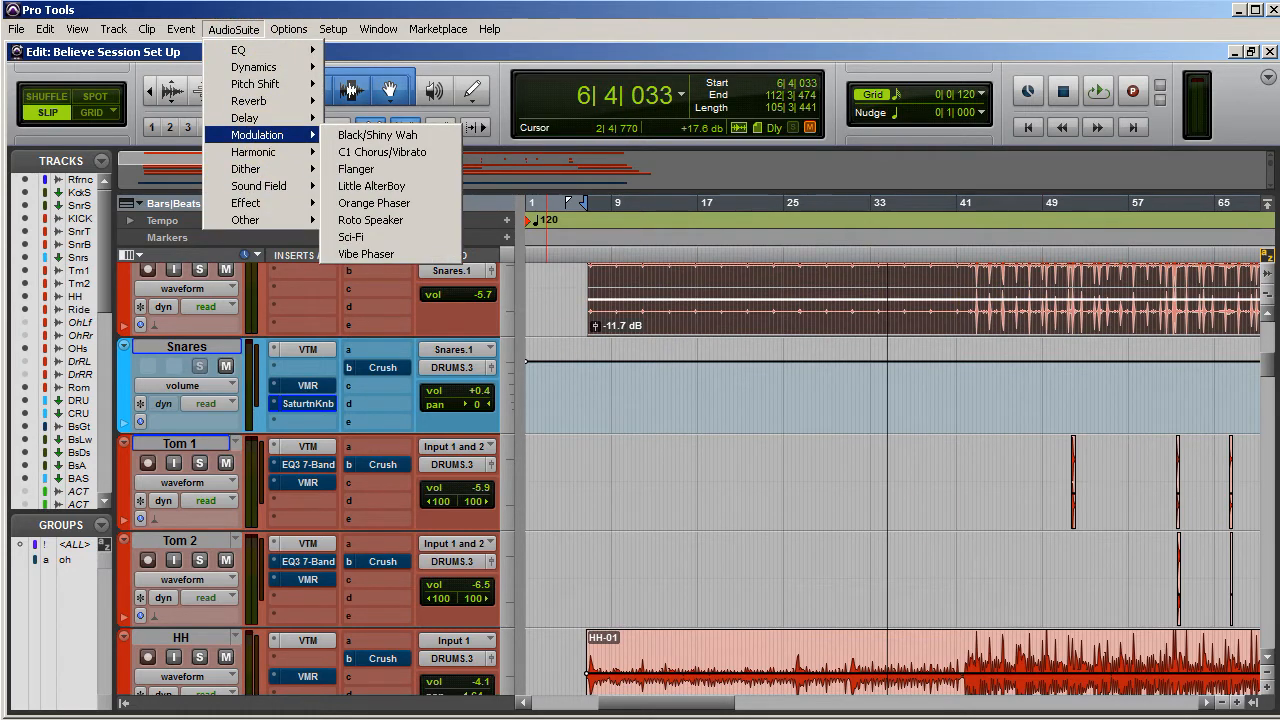
click(323, 145)
click(231, 30)
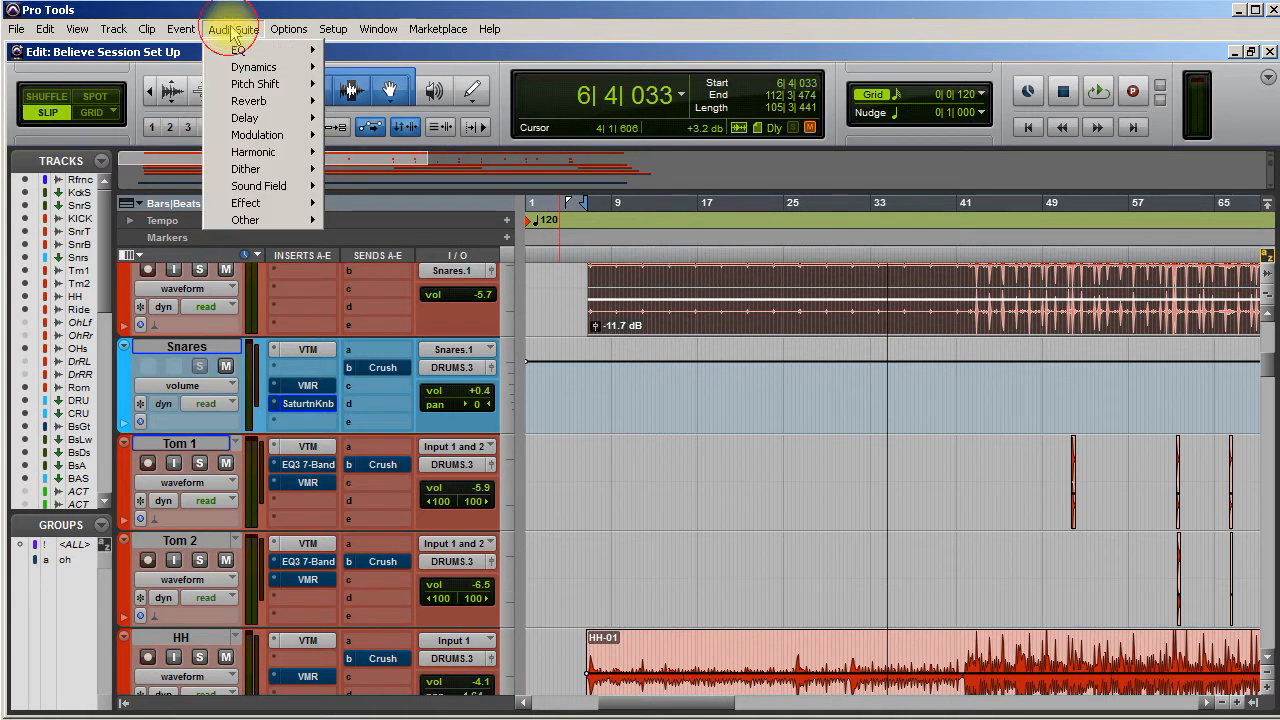
mouse_move(285, 228)
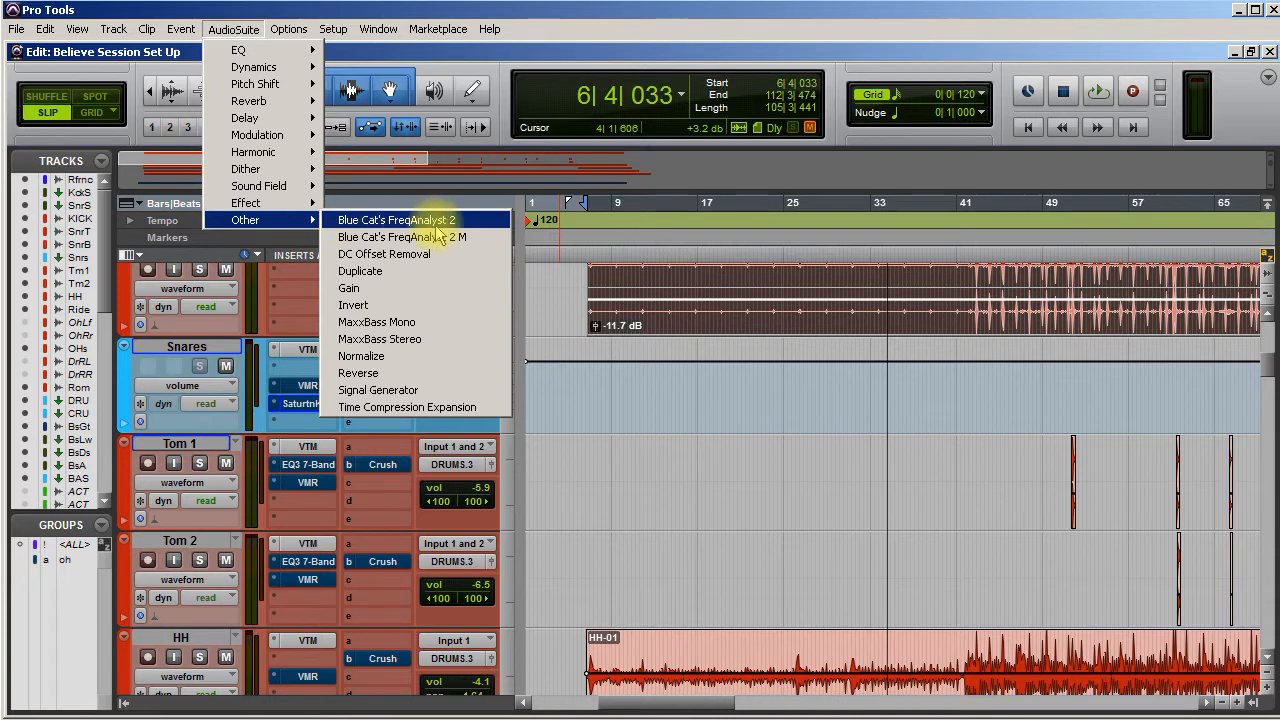
click(380, 288)
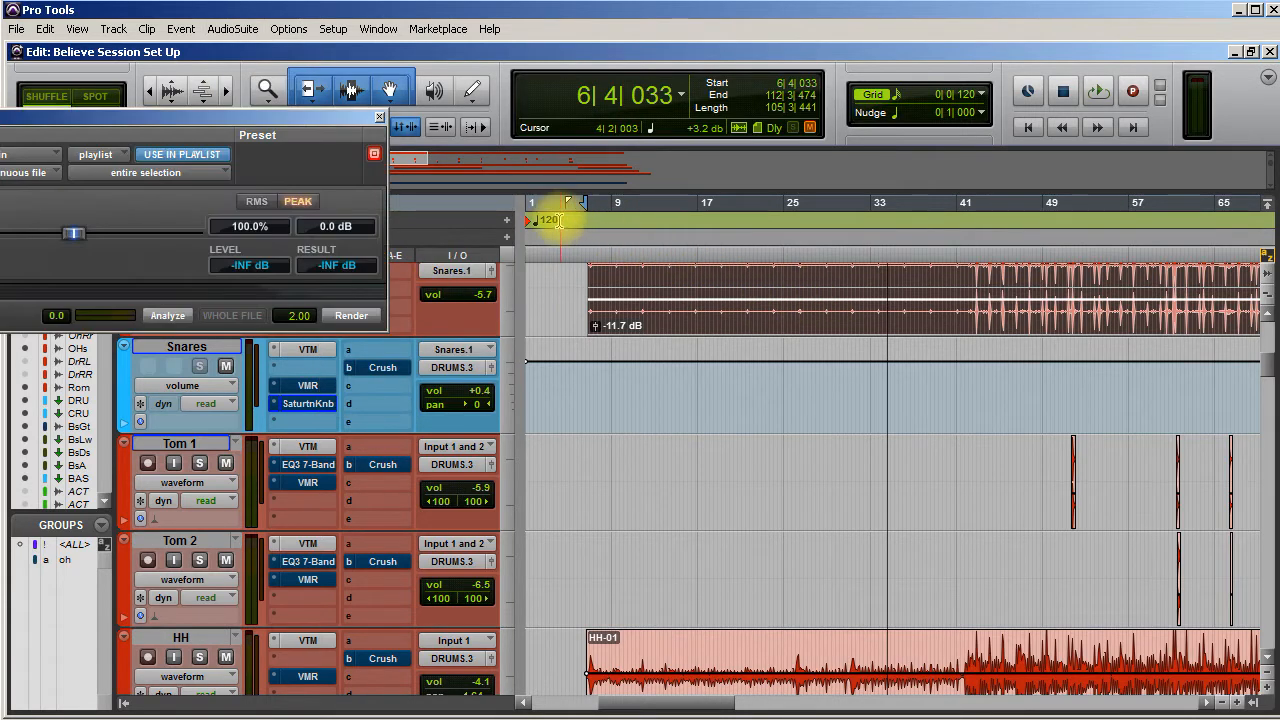
drag(209, 115, 361, 190)
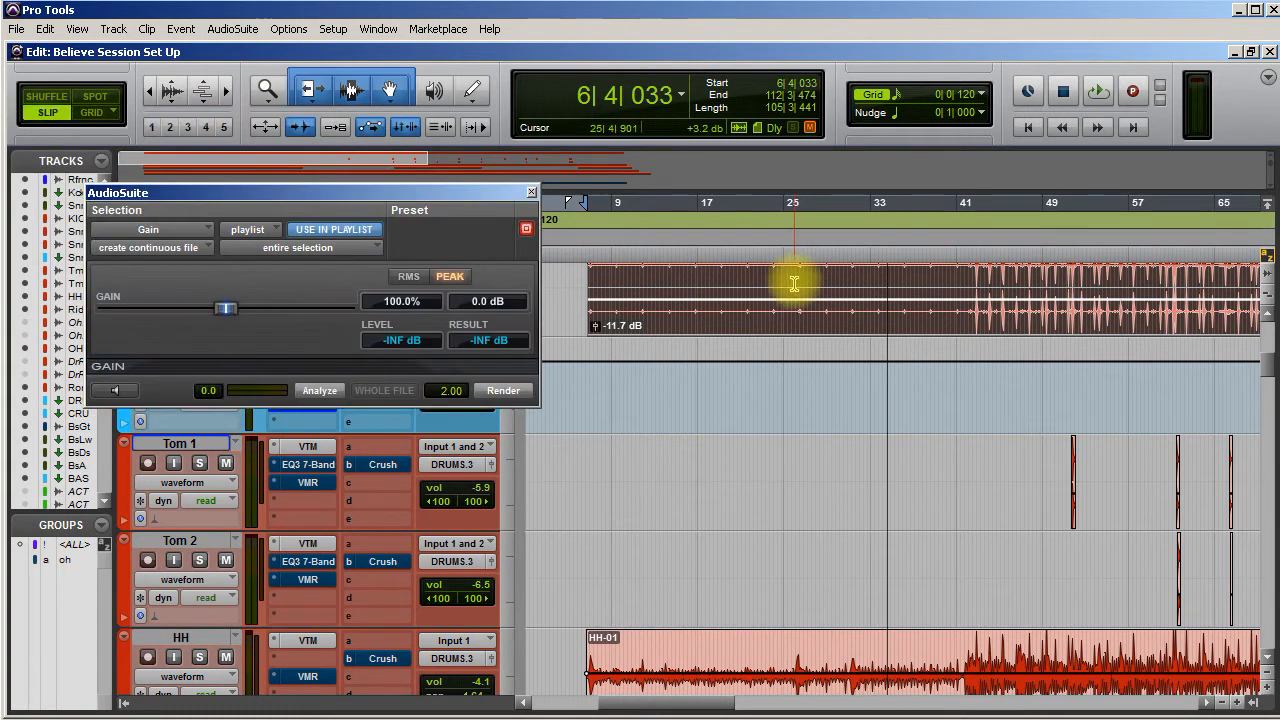
- Set the Snare Bottom clip's gain to 0 dB and analyze its peak level with the Gain plug-in
drag(841, 295, 843, 277)
click(320, 392)
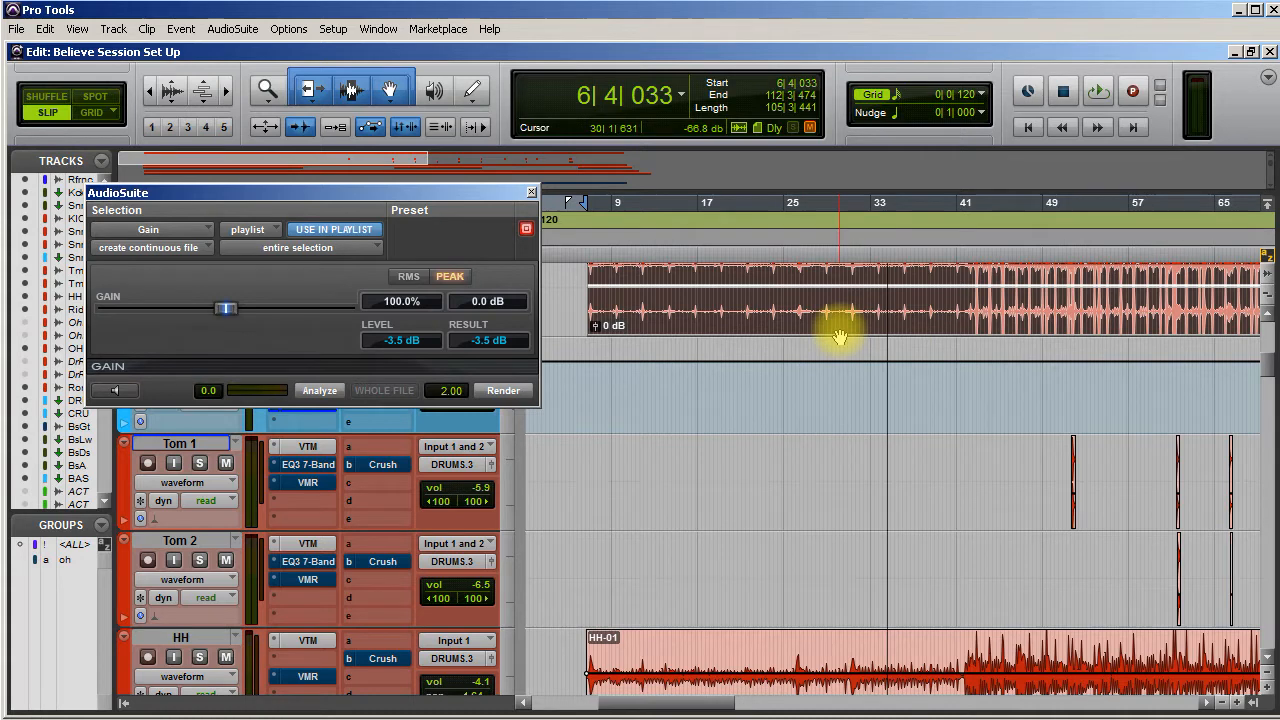
- Set the Snare Bottom clip's gain to -11.5 dB and close the AudioSuite Gain plug-in
mouse_move(812, 278)
mouse_down()
mouse_move(808, 304)
mouse_move(817, 288)
mouse_up()
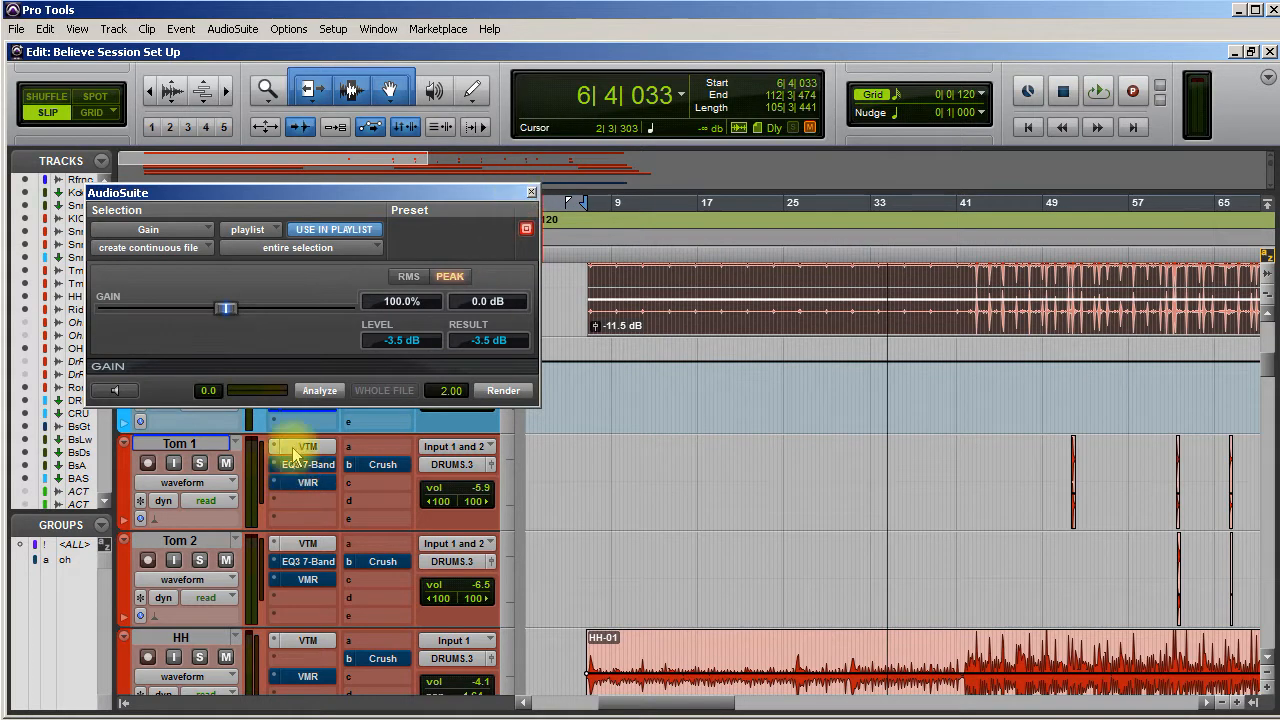
click(503, 390)
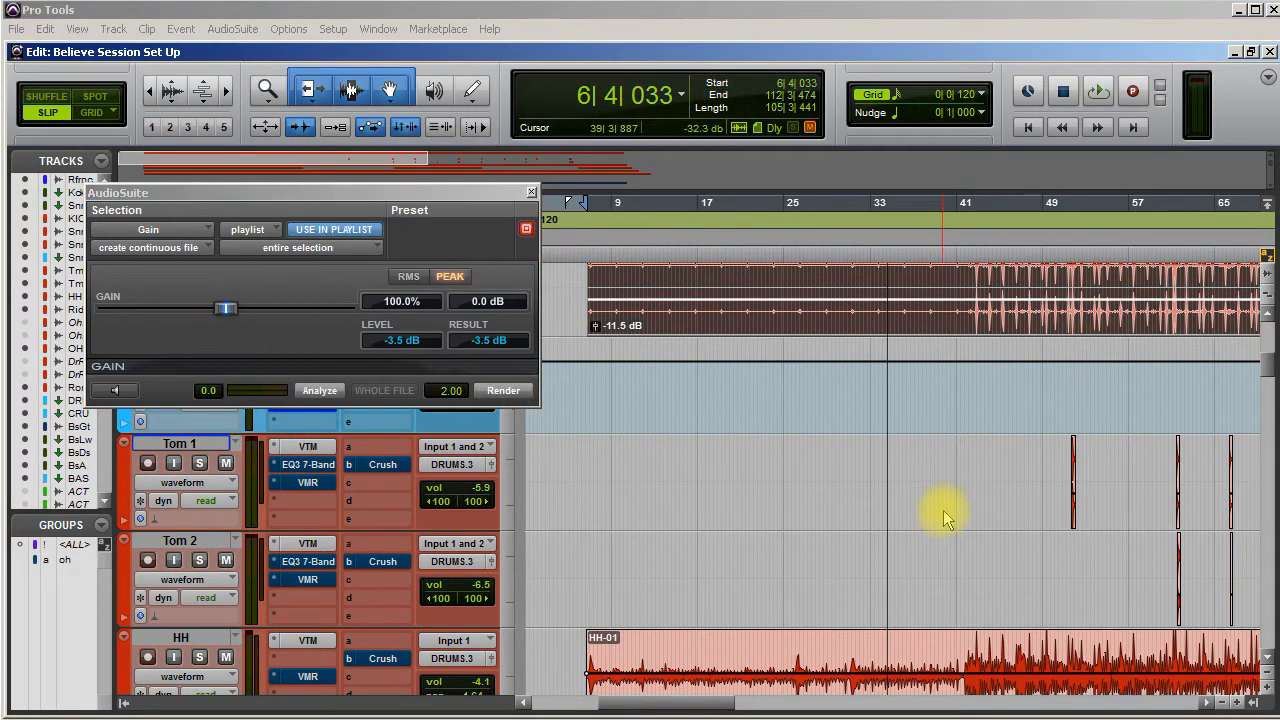
click(533, 193)
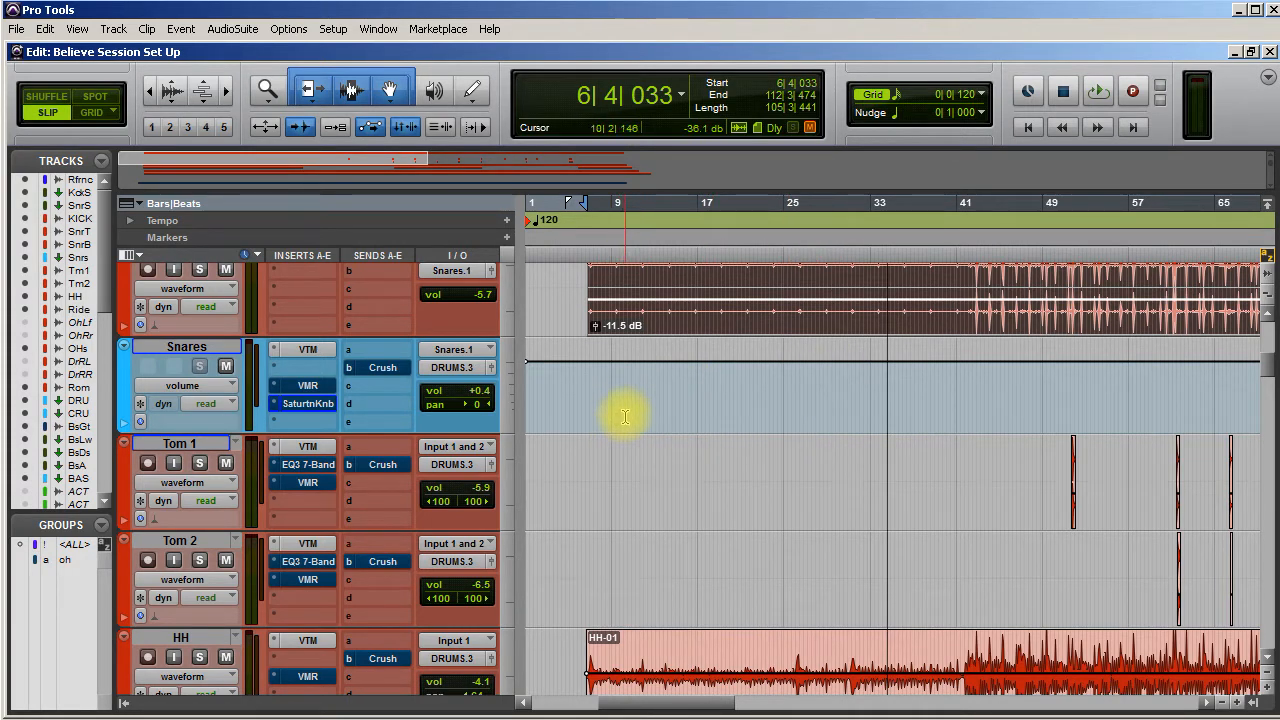
- Show the Mix window and select the Snare Top track there
scroll(576, 462, up, 3)
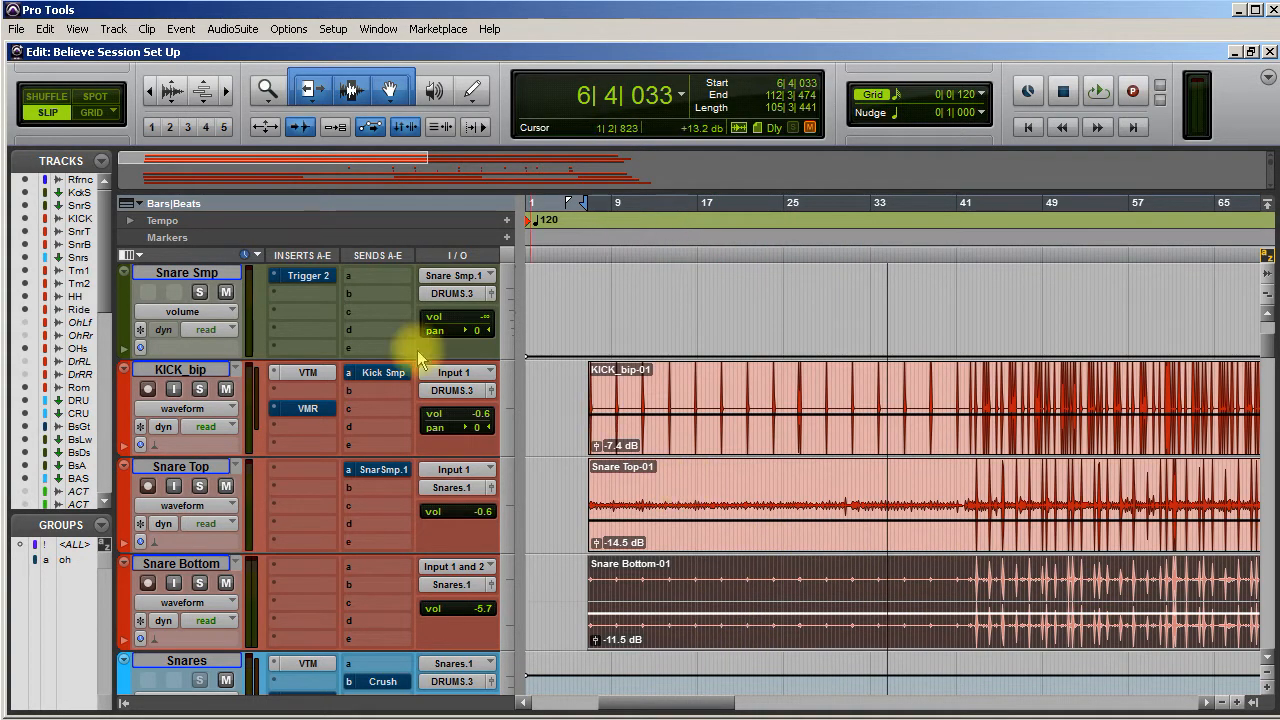
key(ctrl+equal)
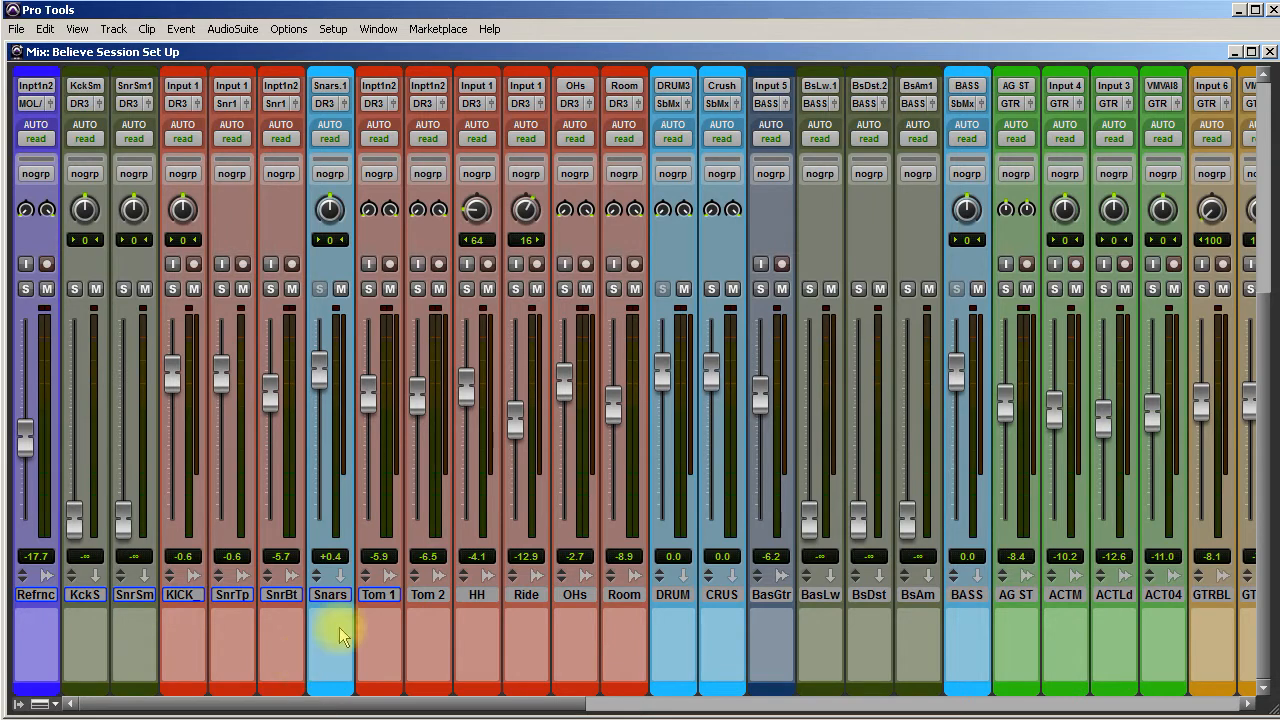
click(238, 598)
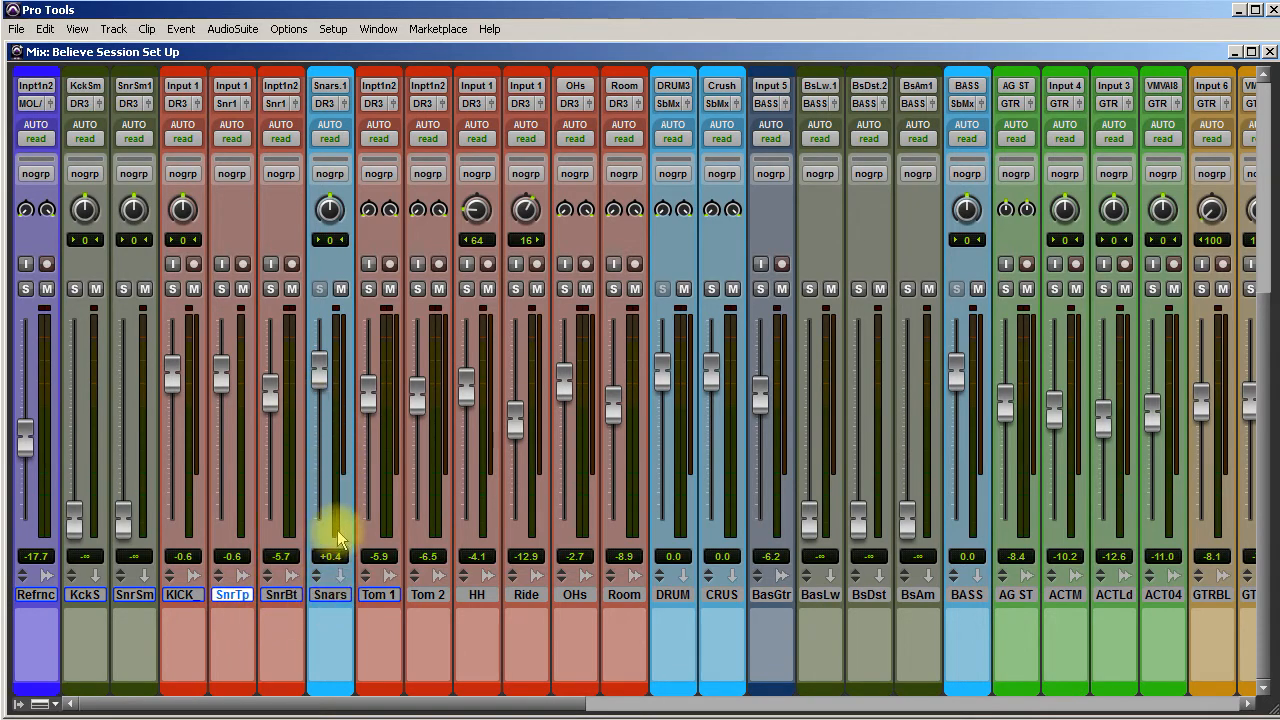
- Return to the Edit window and select the Snares submix track below Snare Bottom
key(ctrl+equal)
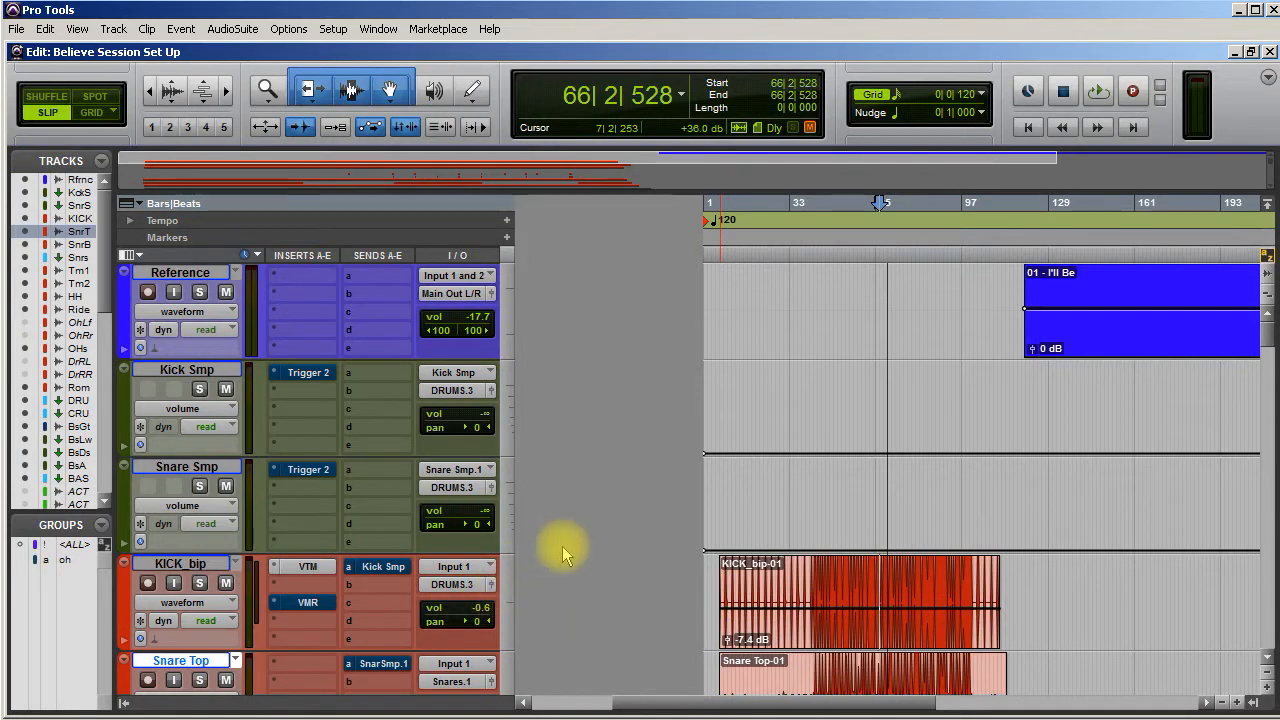
scroll(618, 612, down, 3)
scroll(1000, 580, down, 5)
scroll(951, 575, up, 4)
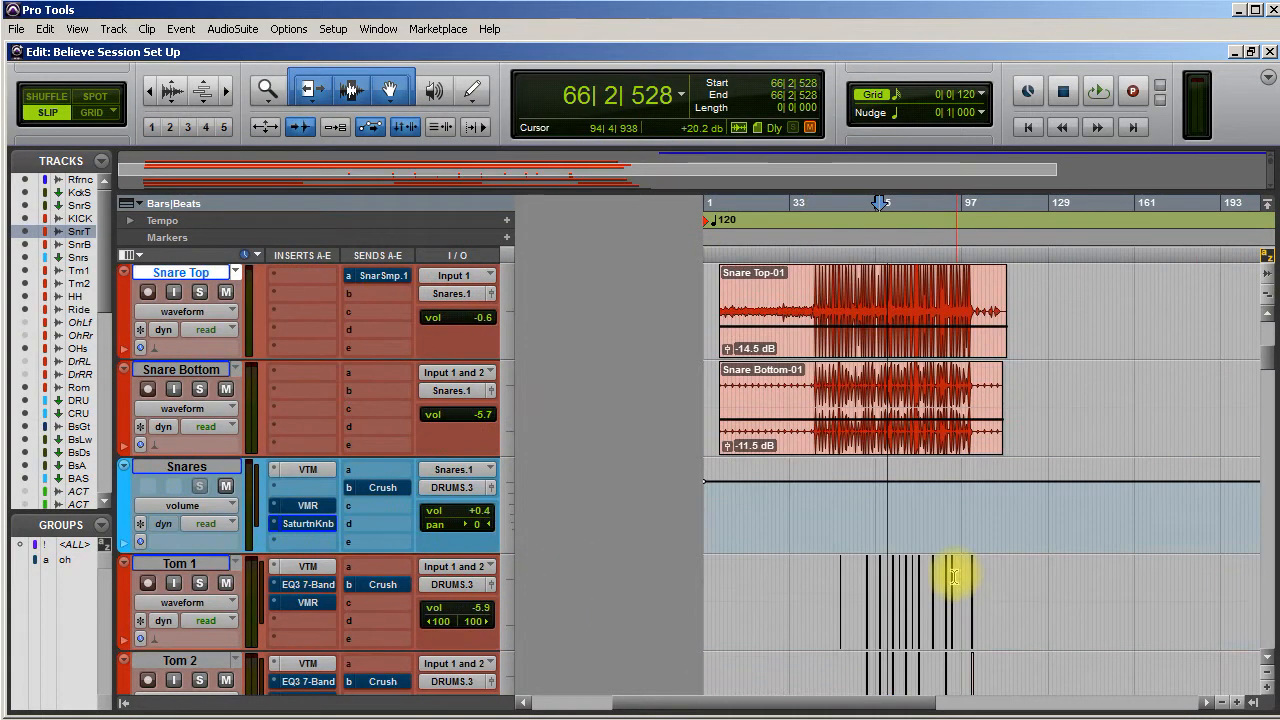
click(202, 470)
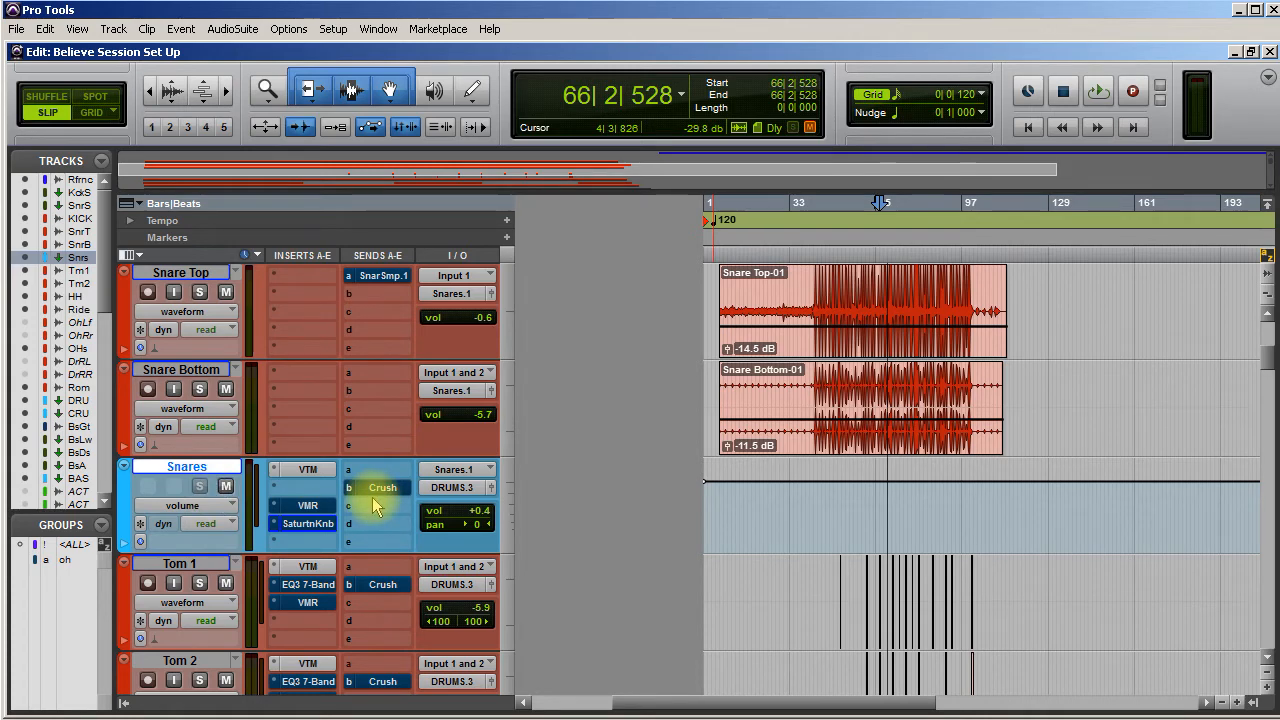
- In the Mix window, browse the available buses 1-128 for the empty send below Crush on Tom 2, without assigning one
key(ctrl+equal)
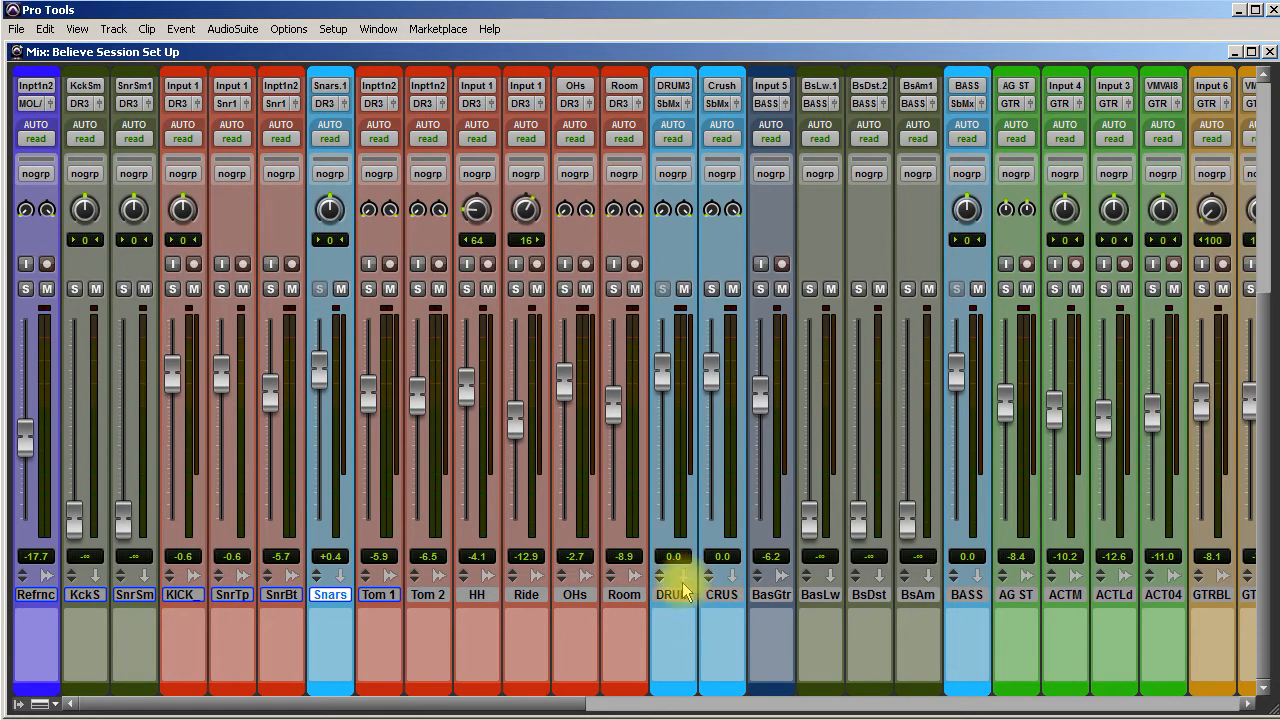
scroll(698, 627, up, 2)
scroll(700, 632, up, 4)
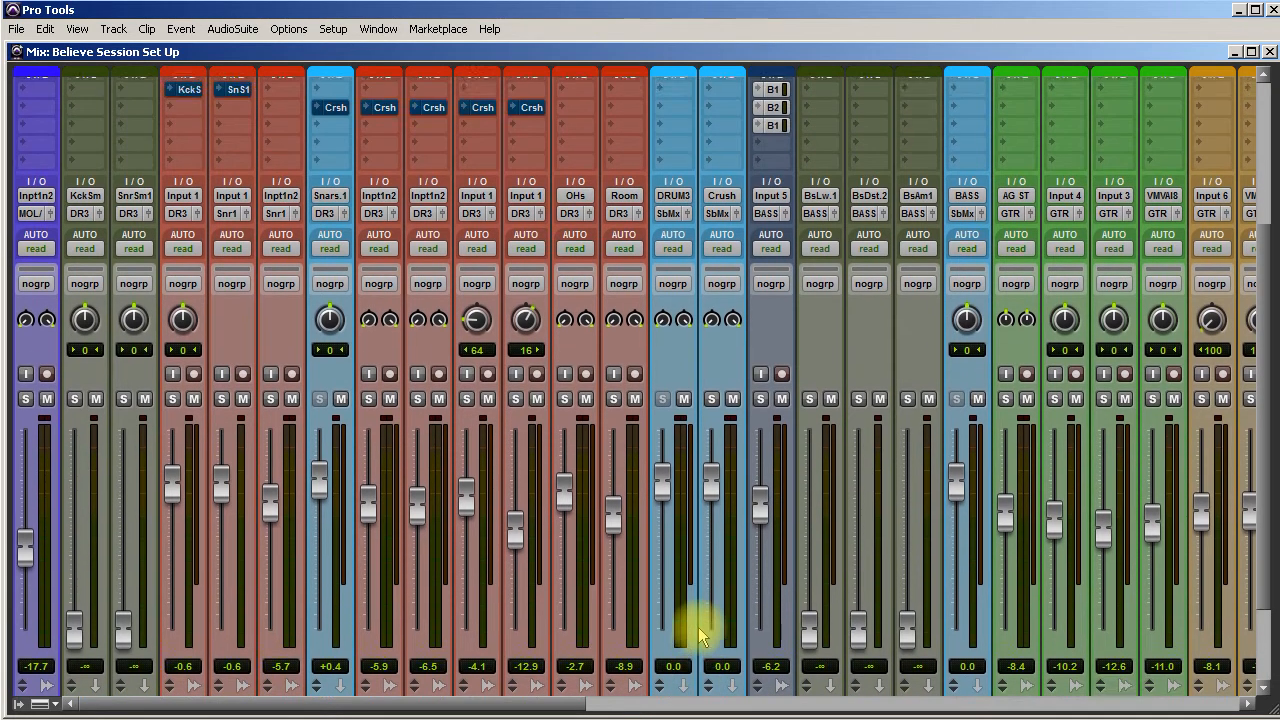
scroll(705, 598, down, 5)
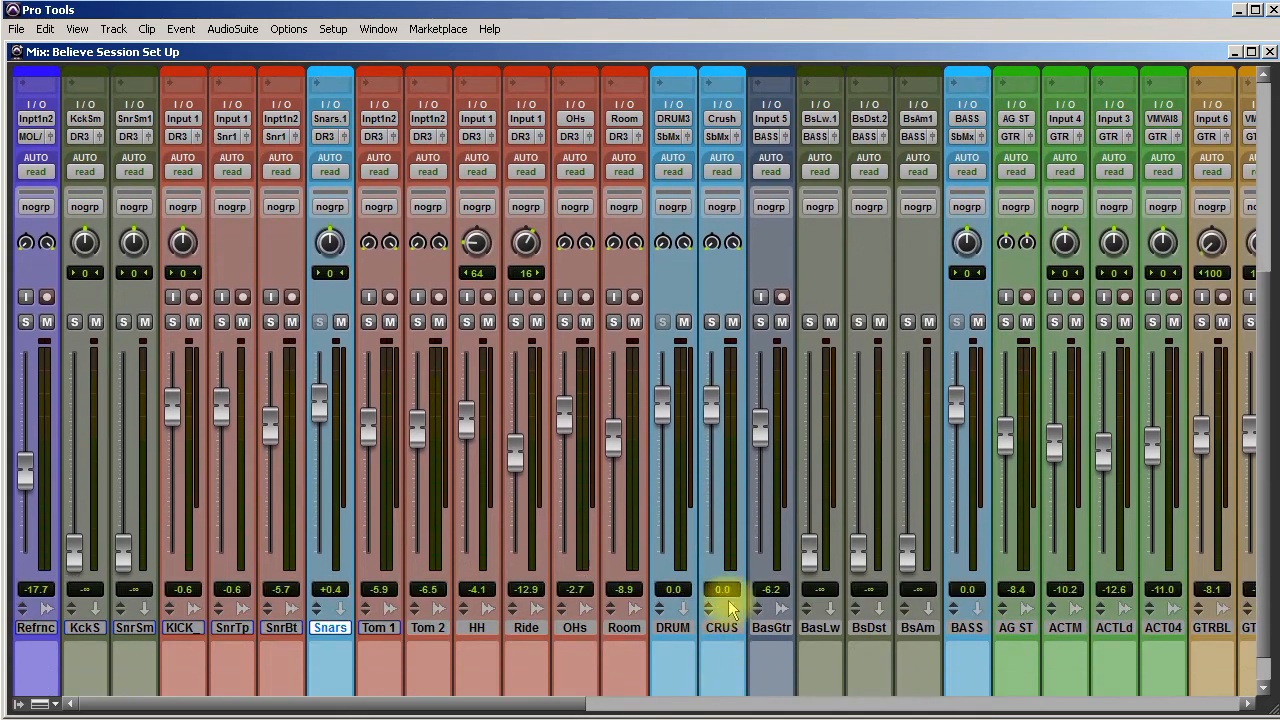
scroll(735, 640, up, 10)
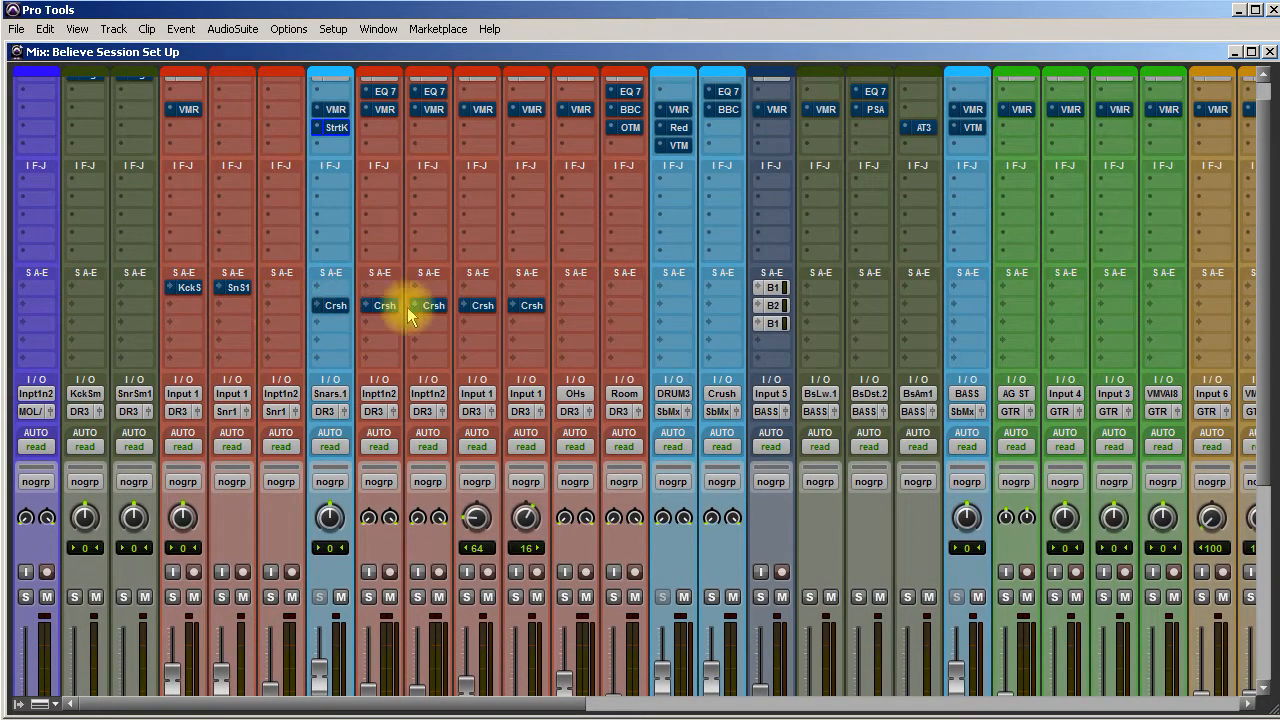
click(434, 323)
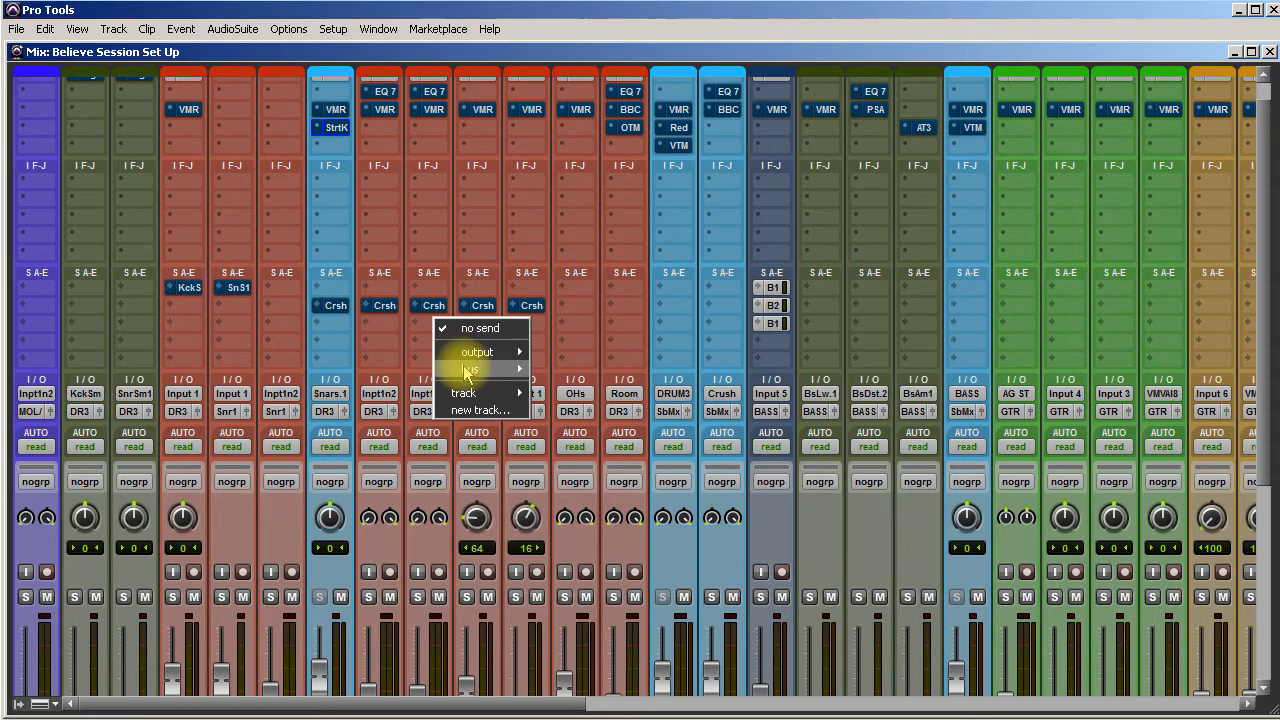
mouse_move(467, 371)
mouse_move(607, 369)
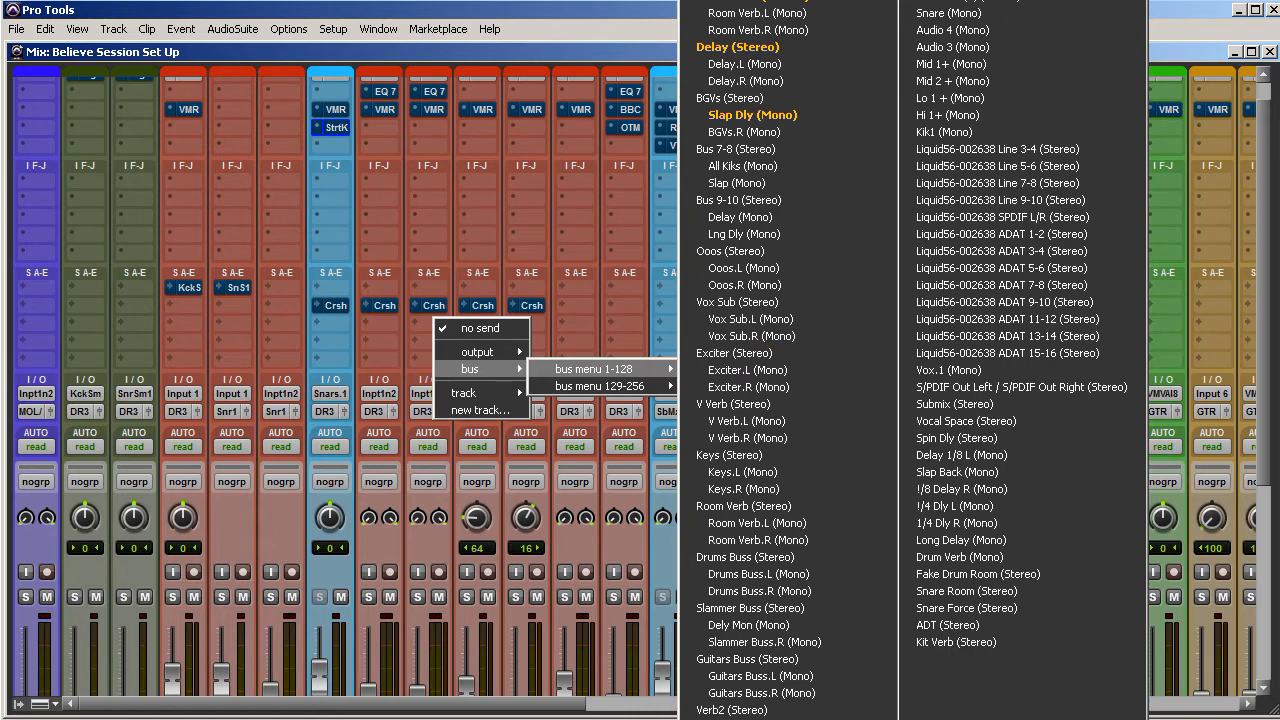
click(537, 18)
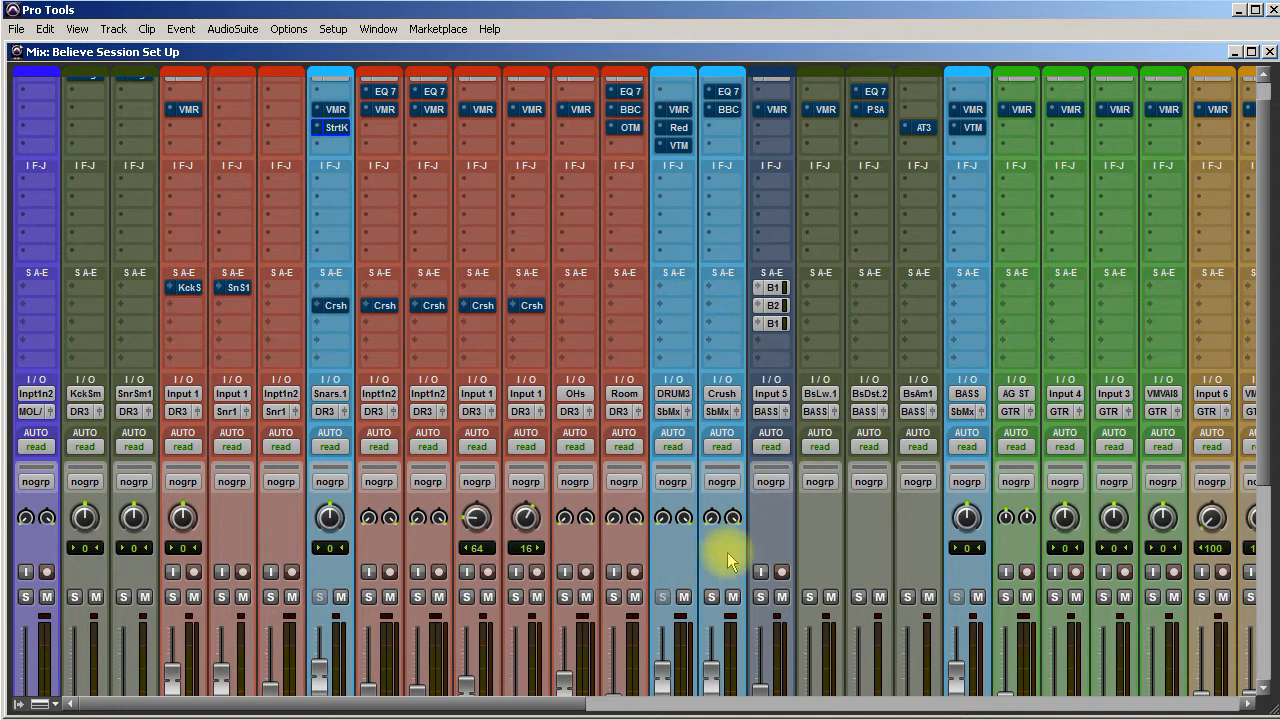
- Copy the Crush send from the Snares track to the second send slot of the KICK track
scroll(729, 557, down, 2)
scroll(729, 563, down, 2)
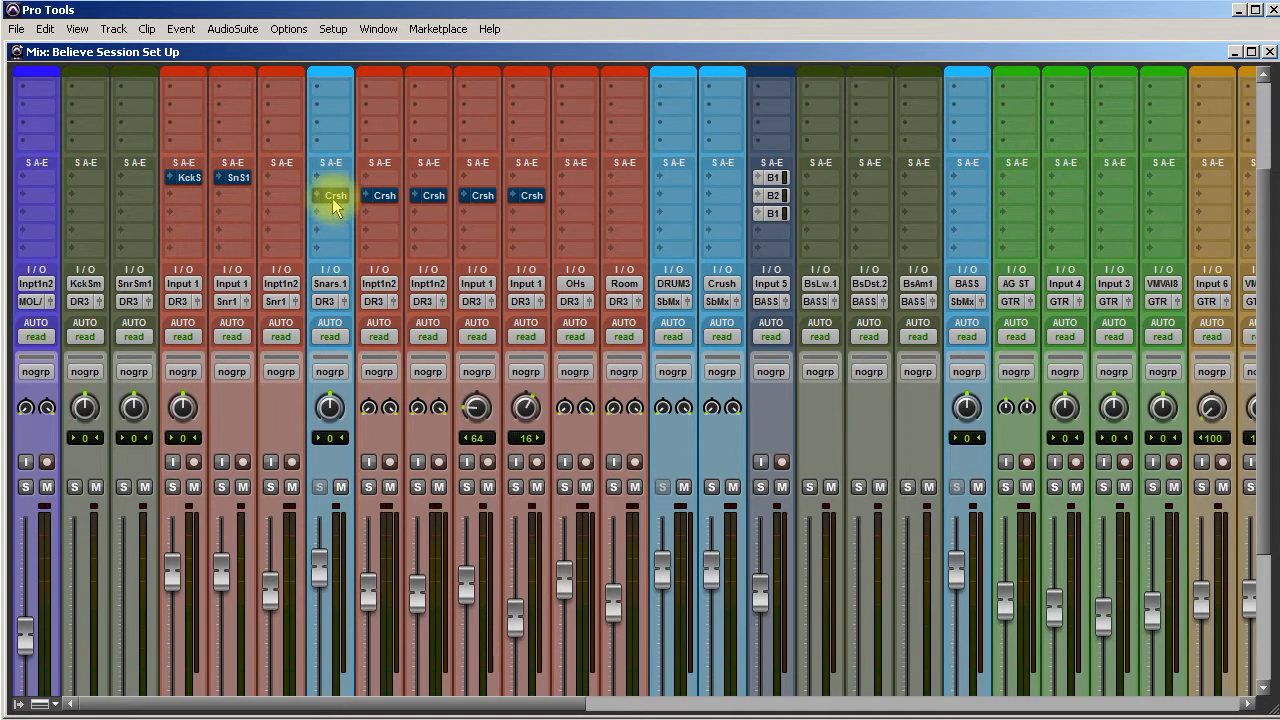
drag(323, 205, 189, 196)
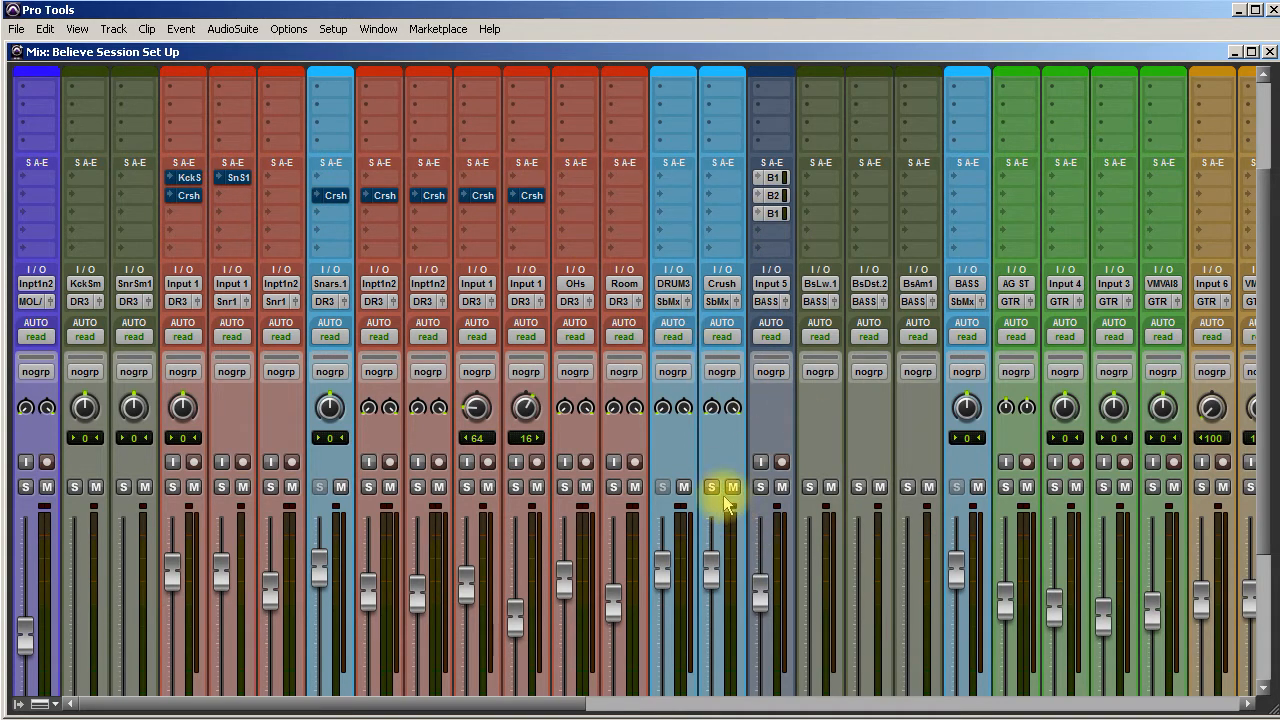
- Examine the Crush track's routing and the drum, bass and guitar channels along the mixer
scroll(723, 491, down, 1)
scroll(646, 415, up, 1)
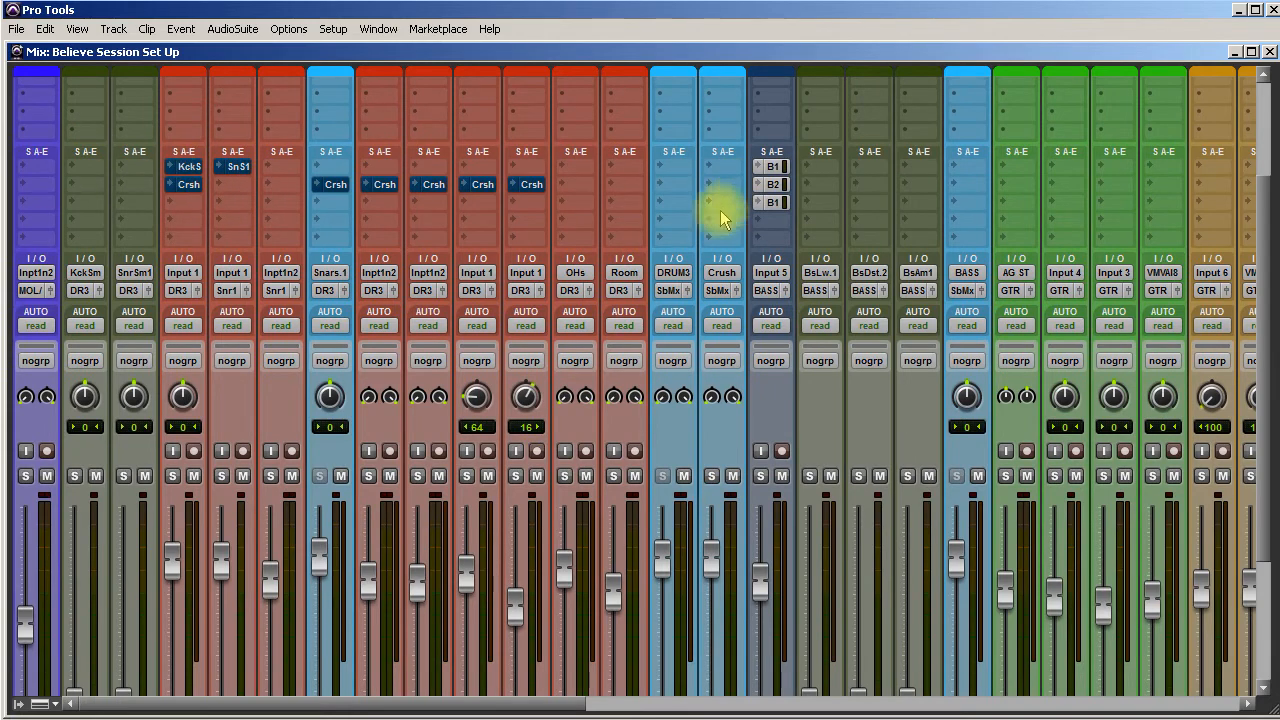
scroll(812, 486, up, 2)
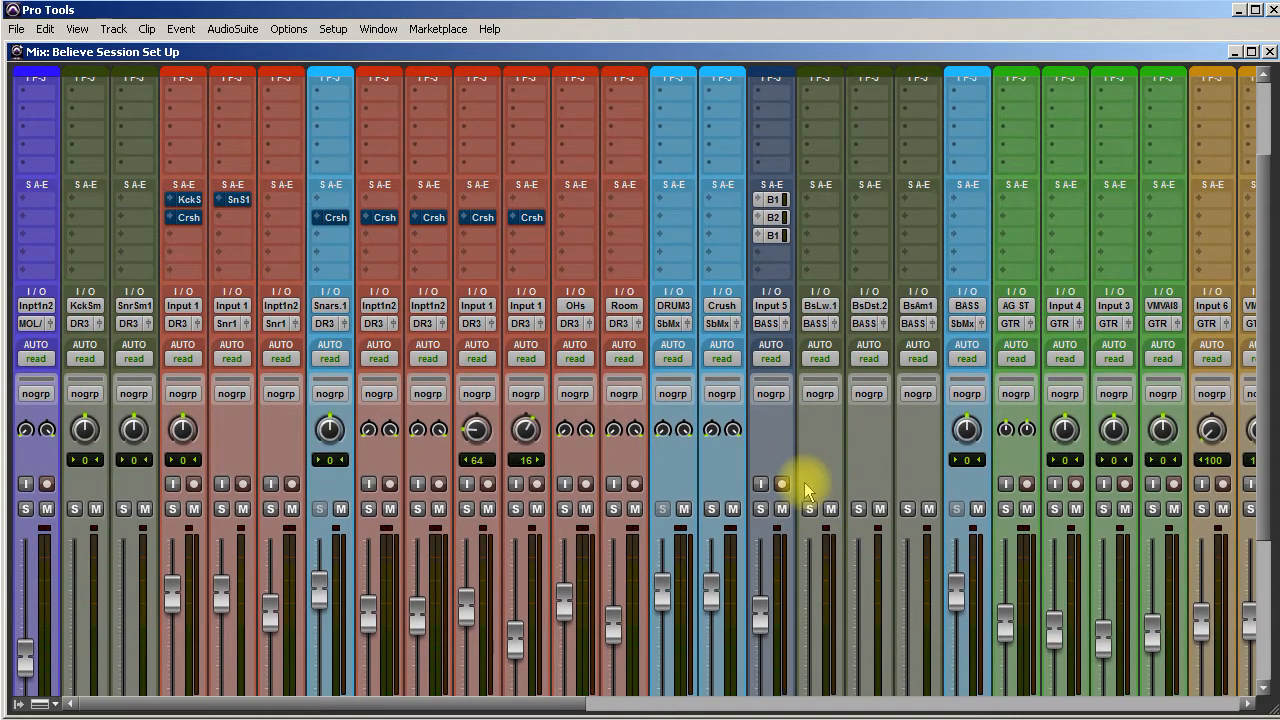
scroll(804, 482, down, 7)
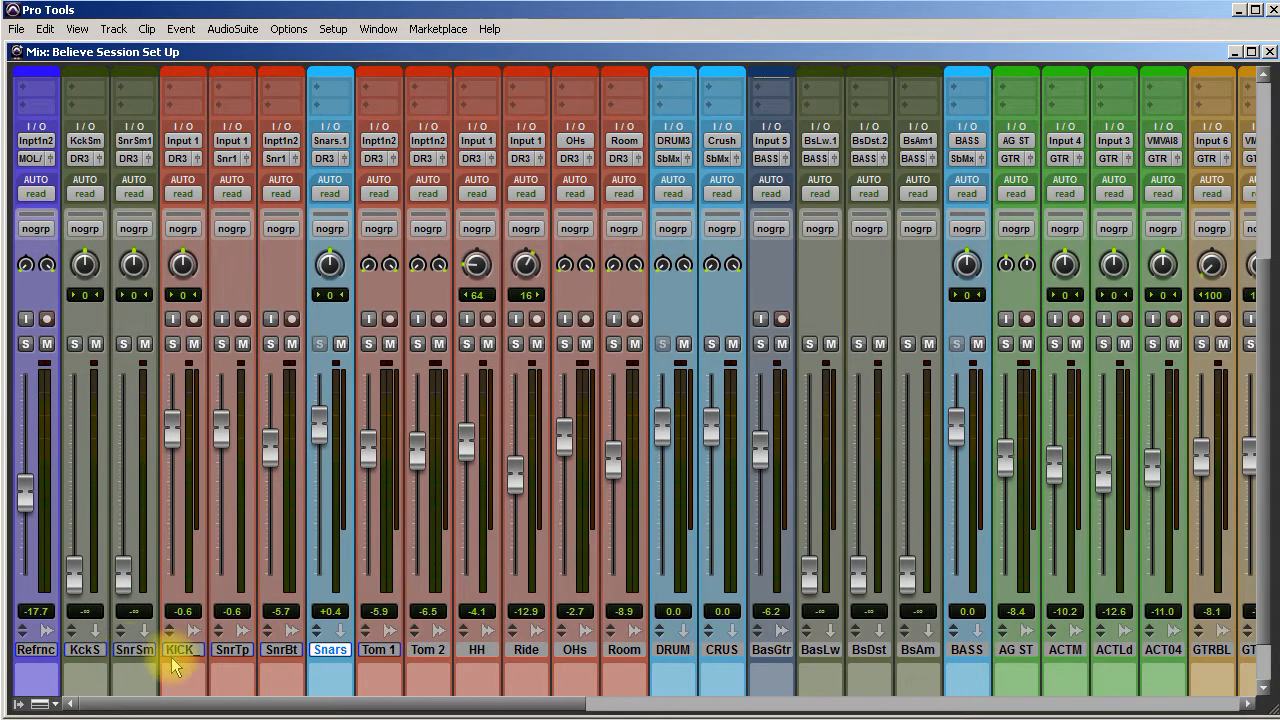
scroll(171, 662, down, 1)
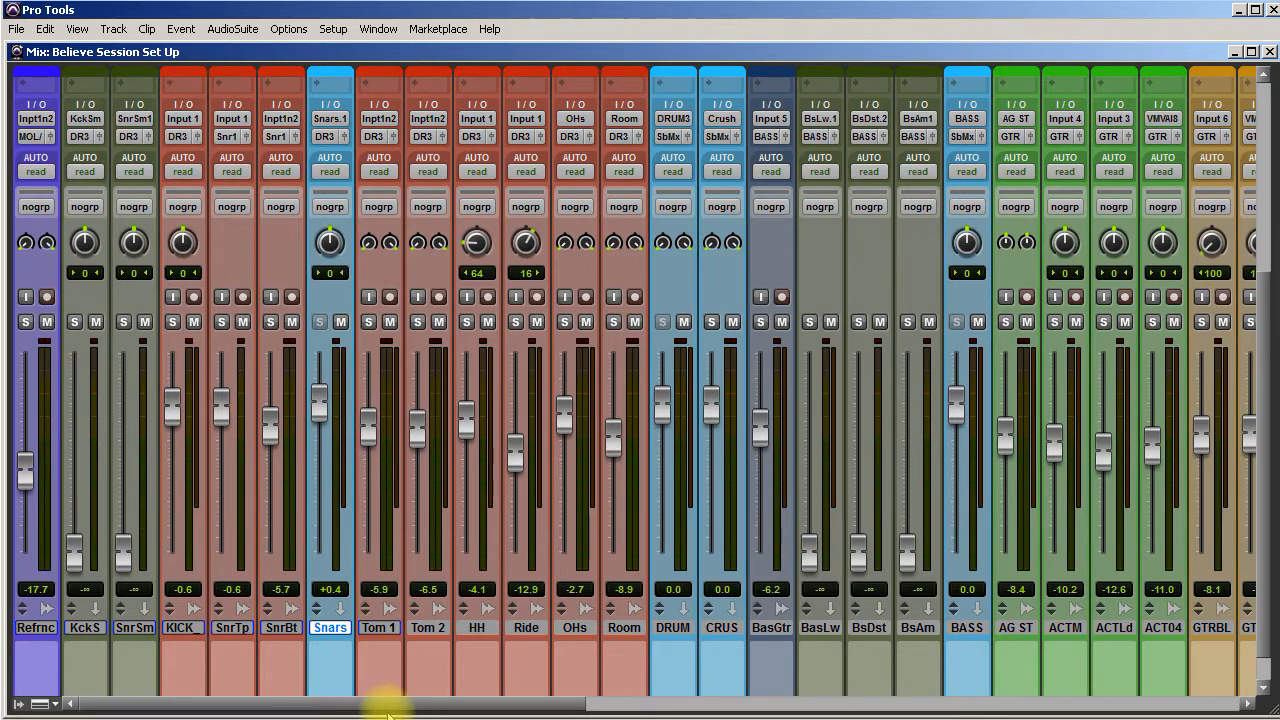
drag(410, 708, 549, 708)
scroll(549, 708, up, 3)
scroll(551, 708, down, 5)
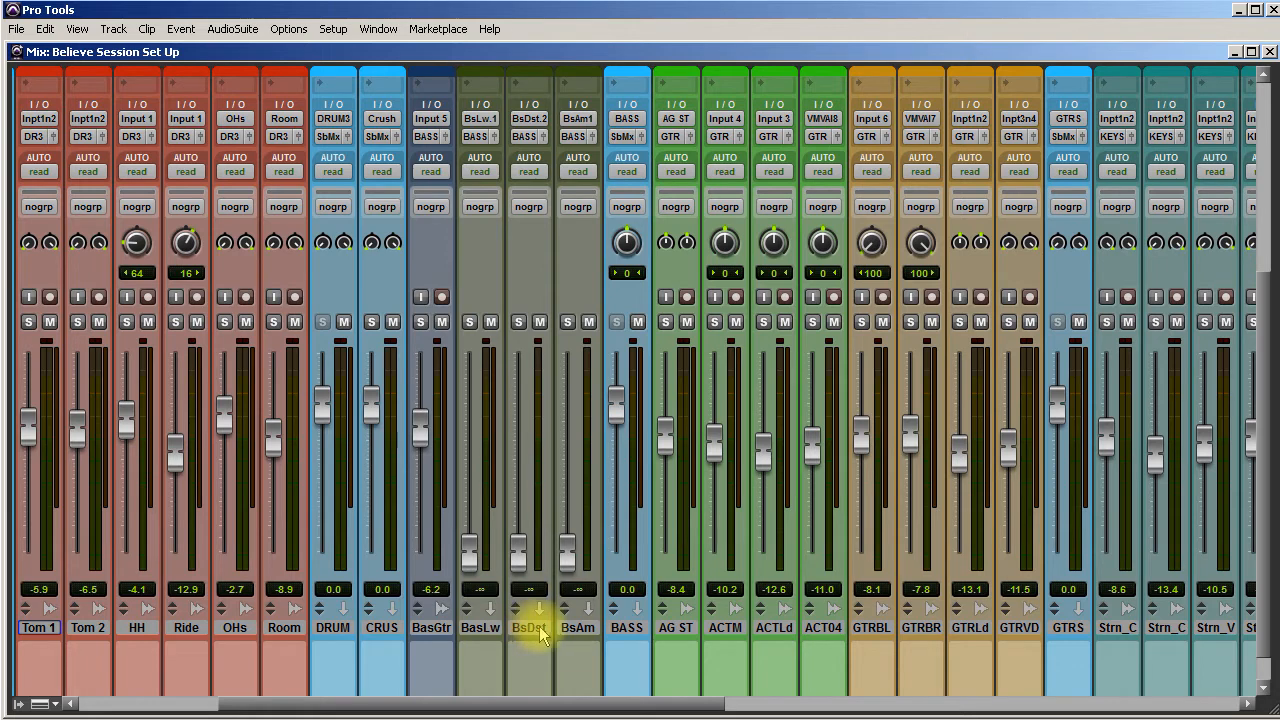
- Examine the inserts and routing of the BasLw, BsDst and BsAm tracks beside the bass guitar, and select BasLw
scroll(486, 607, up, 1)
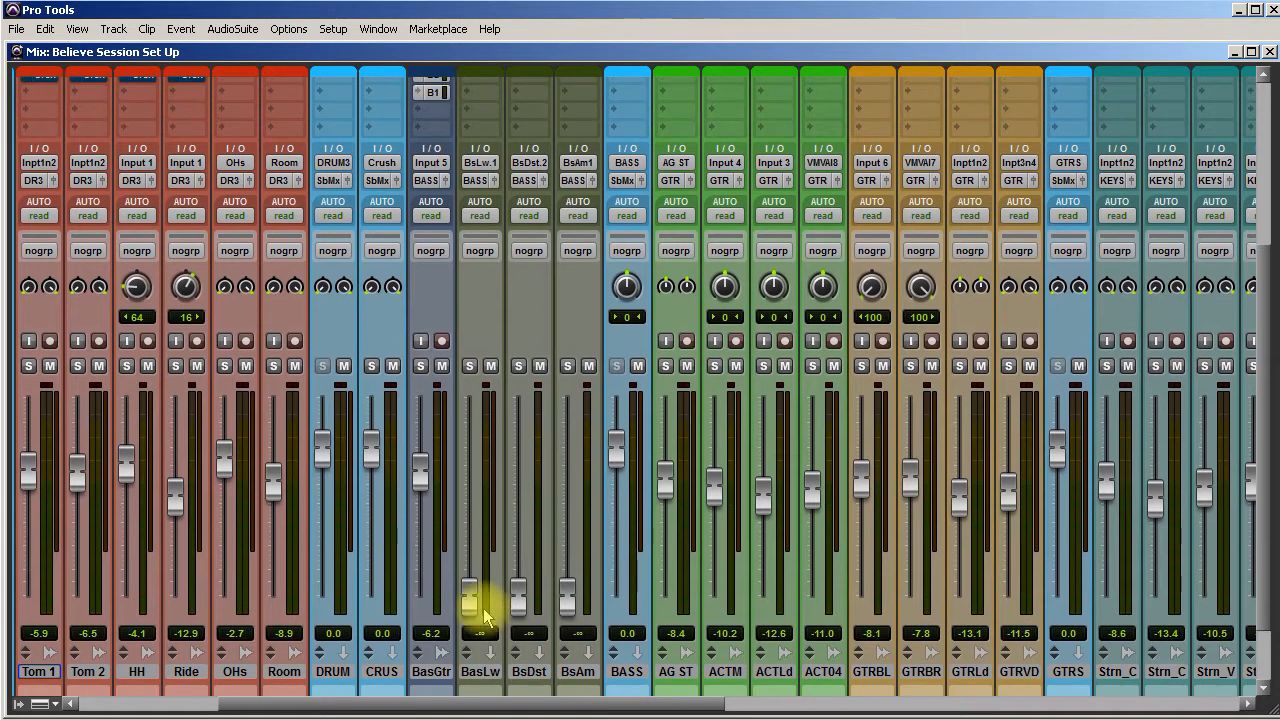
scroll(510, 603, down, 1)
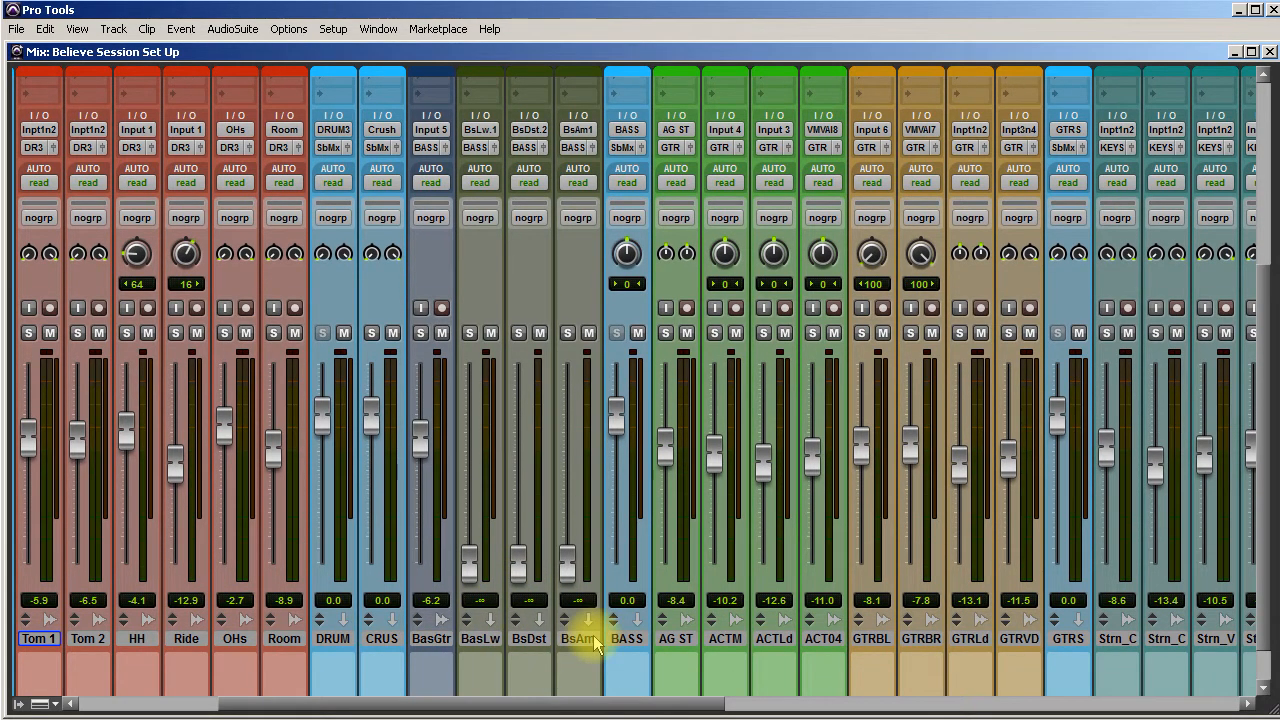
scroll(548, 600, up, 7)
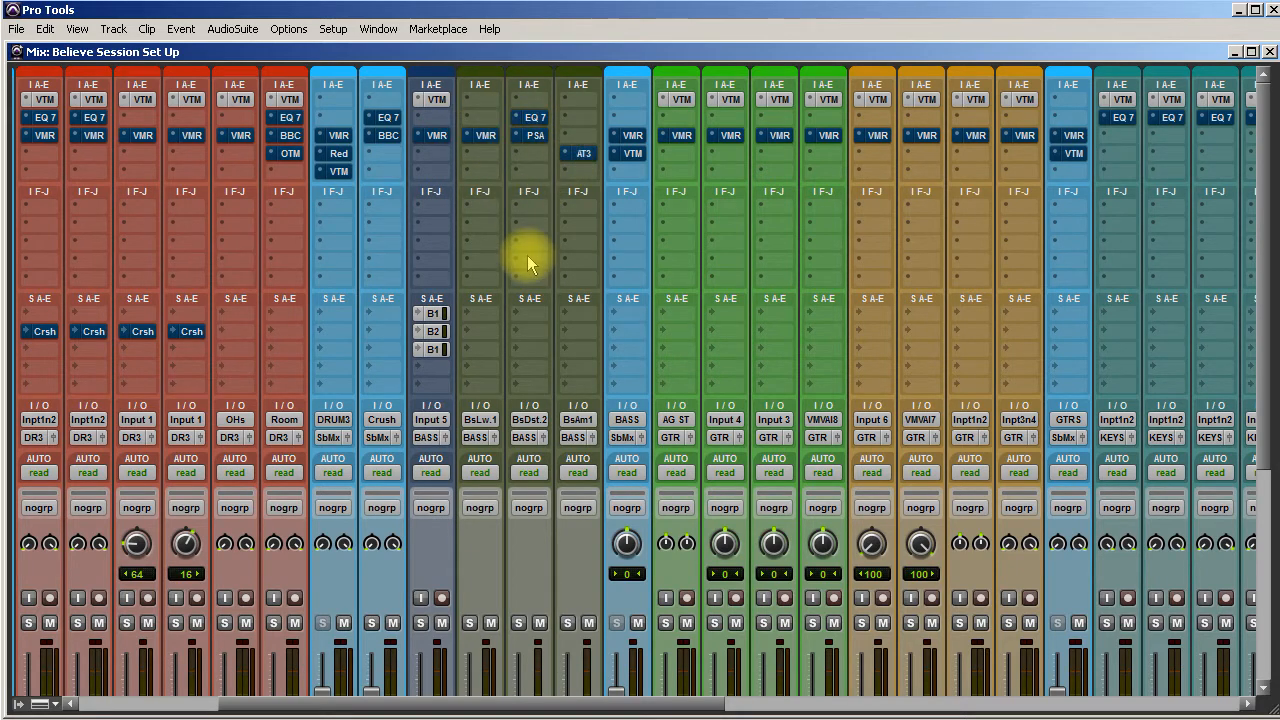
scroll(524, 265, down, 7)
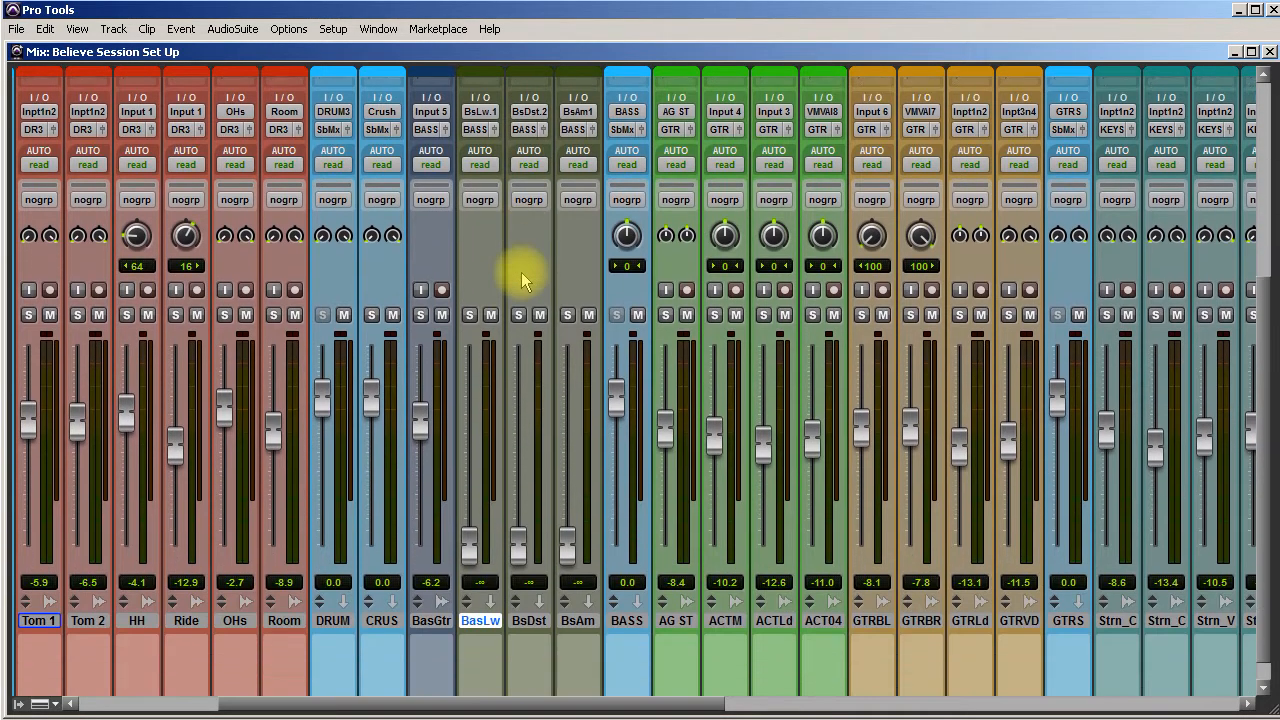
scroll(521, 272, down, 1)
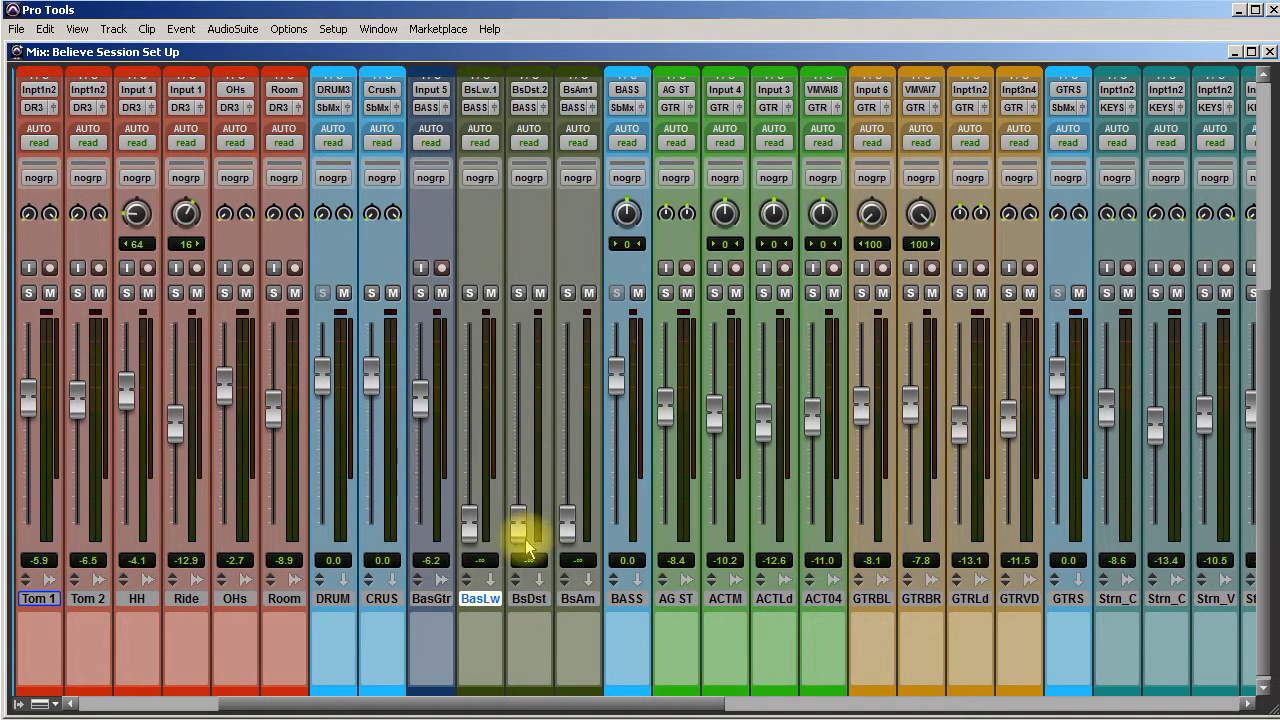
- Open the SansAmp PSA-1 insert on the BsDst track to view its settings, and close it
scroll(530, 555, up, 8)
drag(570, 148, 578, 153)
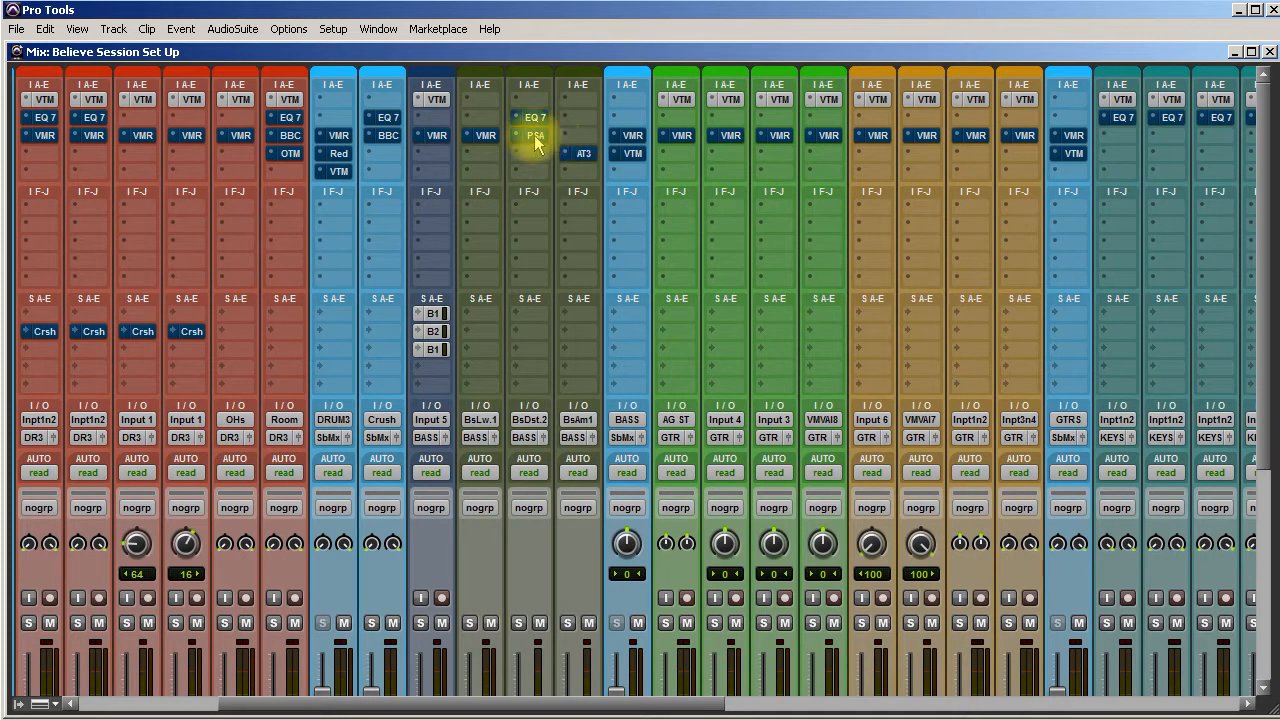
click(540, 143)
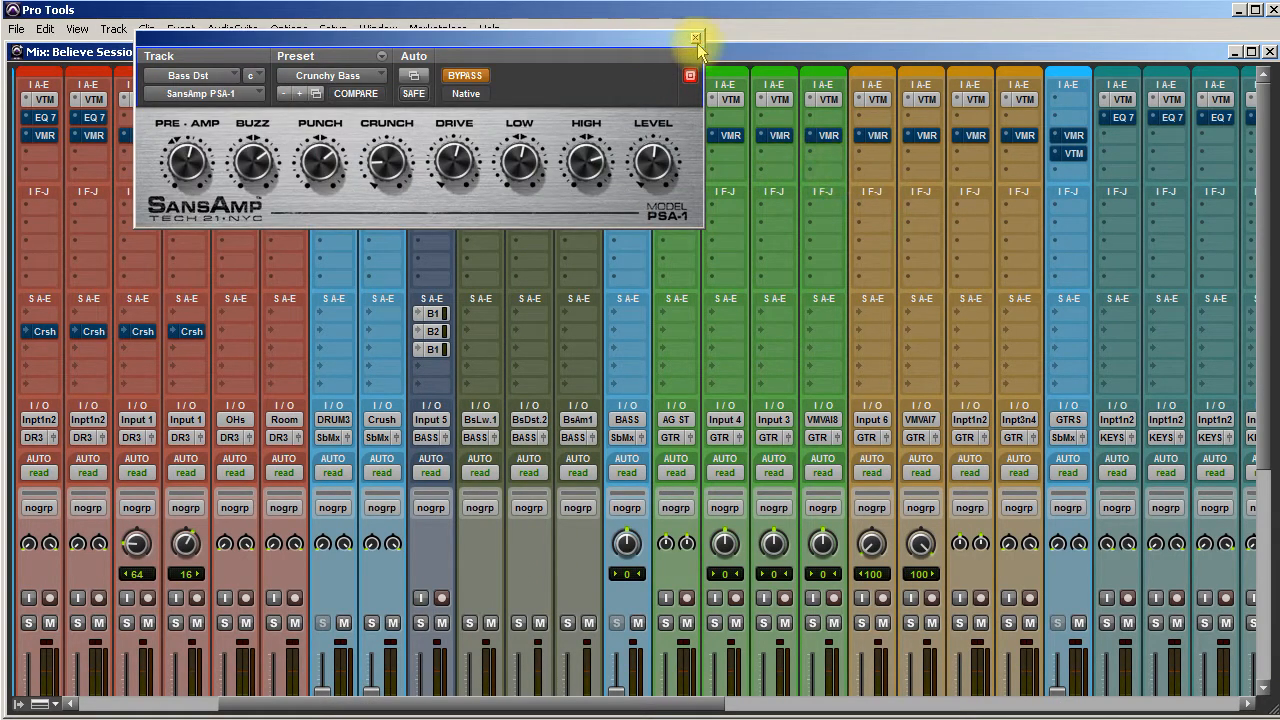
click(695, 38)
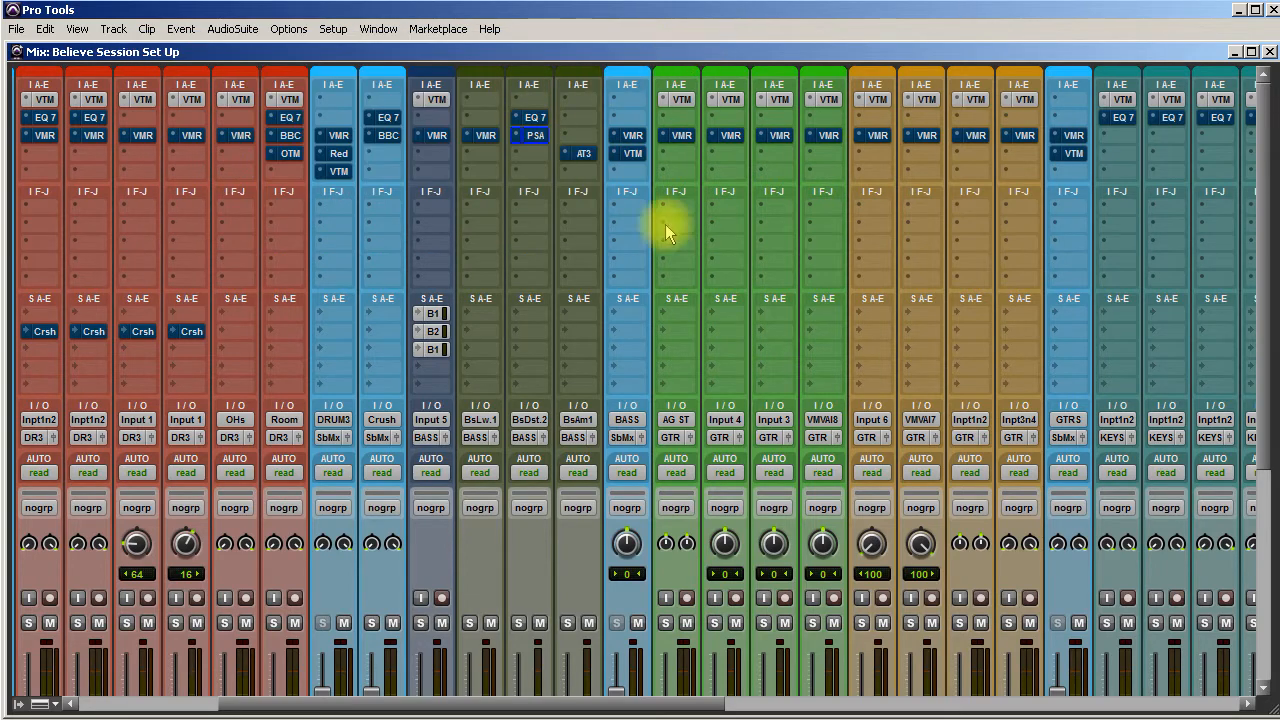
- Open the AmpliTube 3 insert on the BsAm track to view its amp settings, and close it
scroll(691, 380, down, 1)
scroll(571, 229, up, 1)
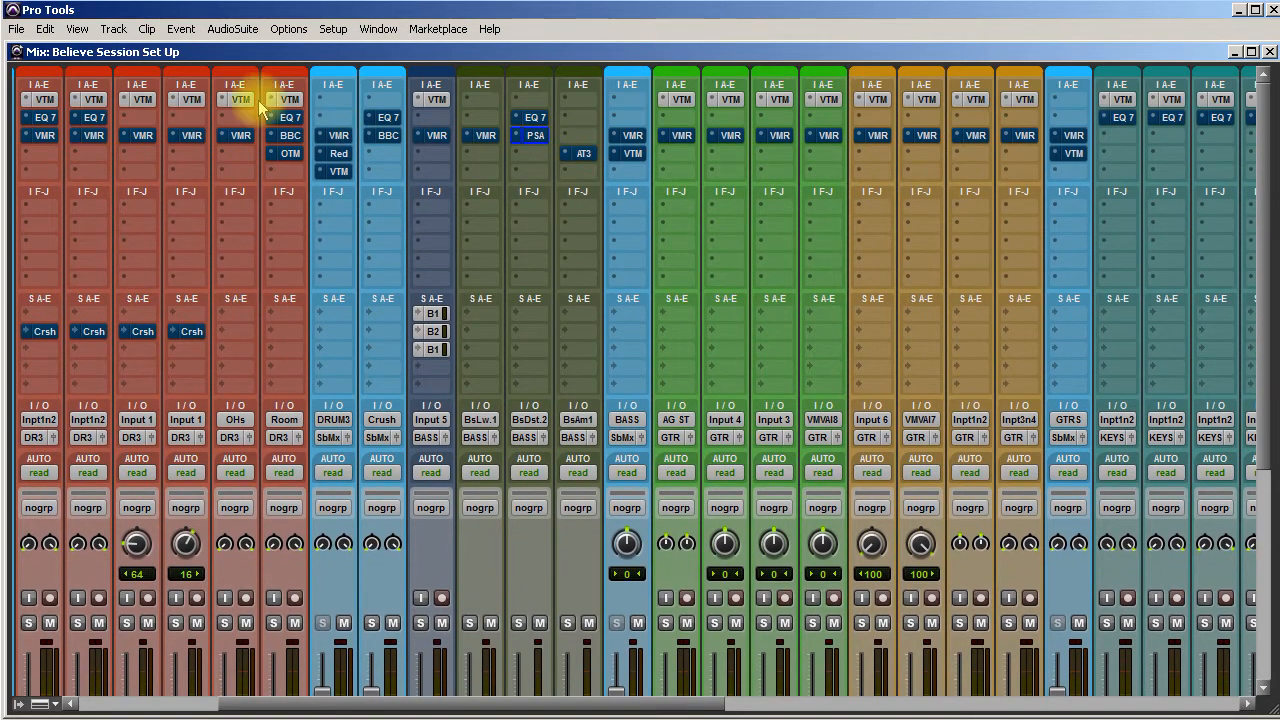
scroll(581, 316, down, 5)
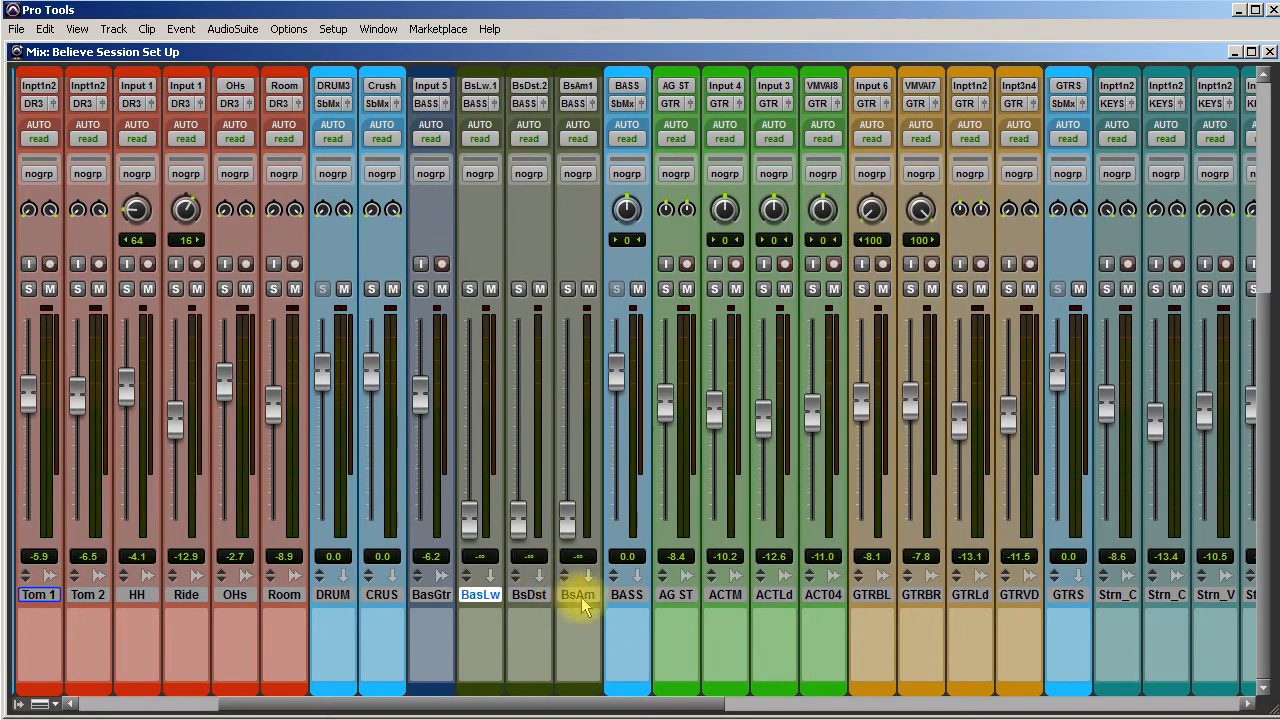
scroll(598, 580, up, 5)
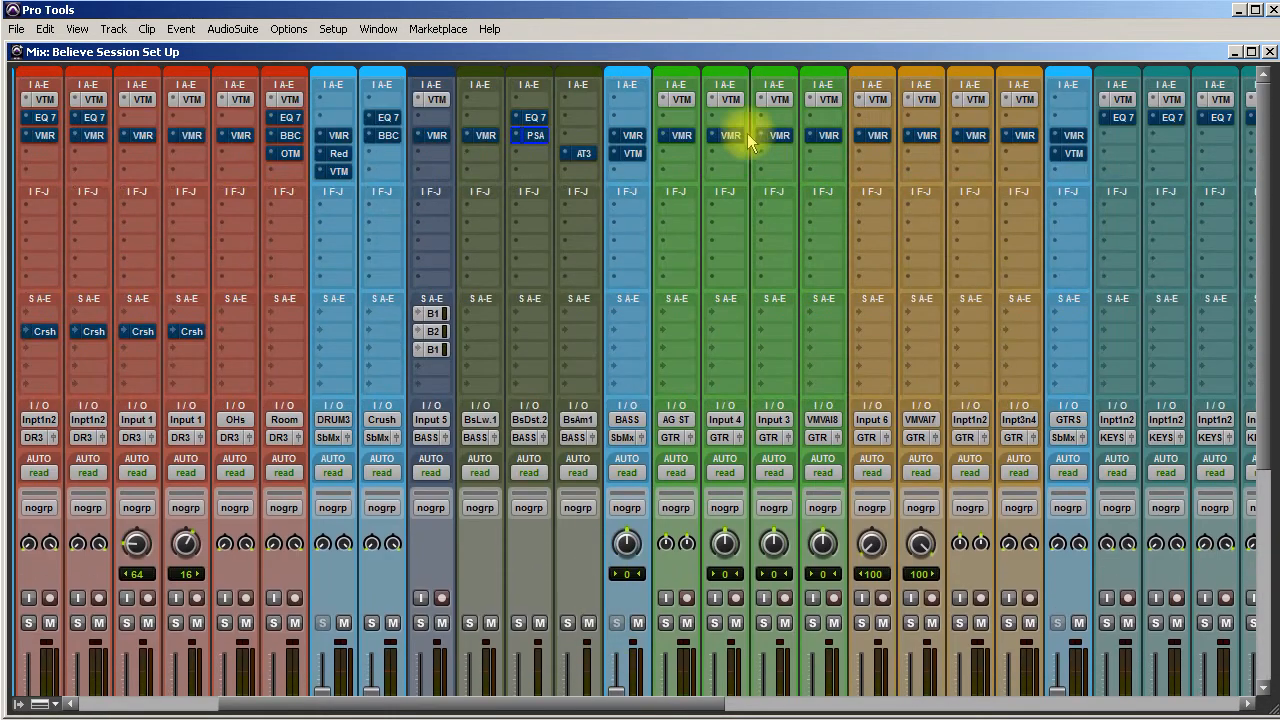
click(580, 153)
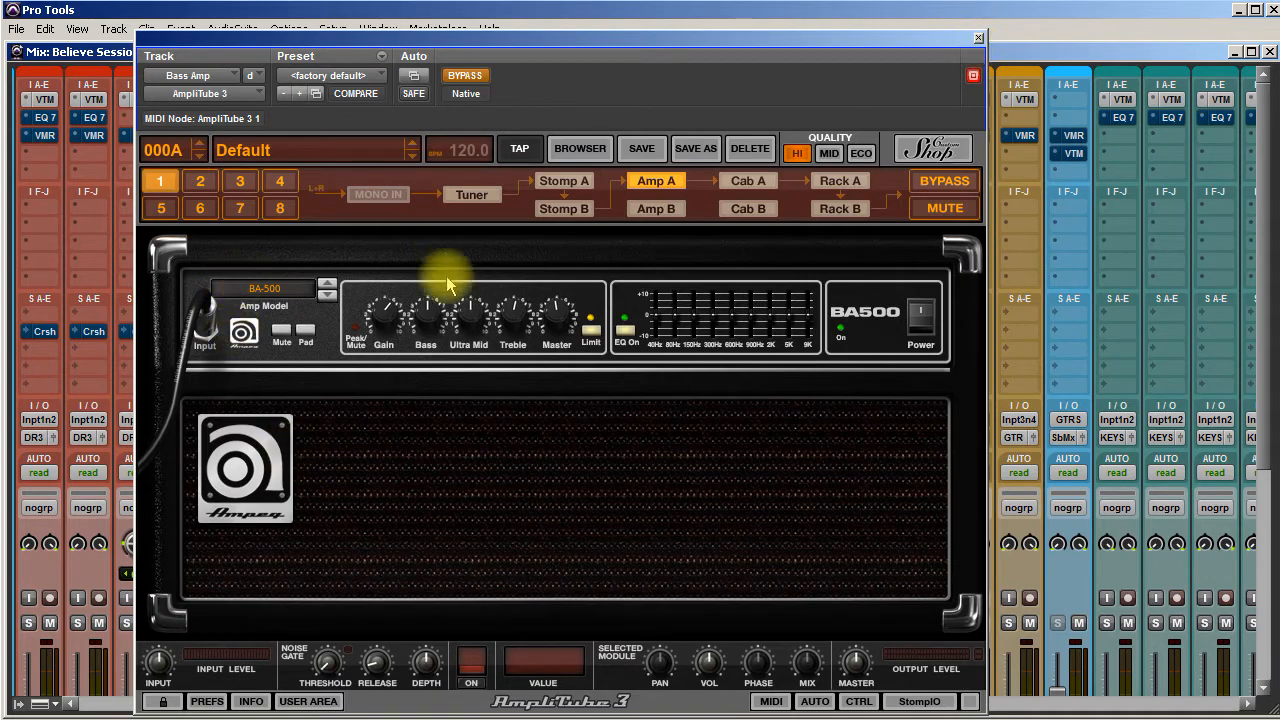
click(978, 39)
- Examine the SubMx track's inserts and routing near the end of the mixer, and select the track
scroll(522, 613, down, 2)
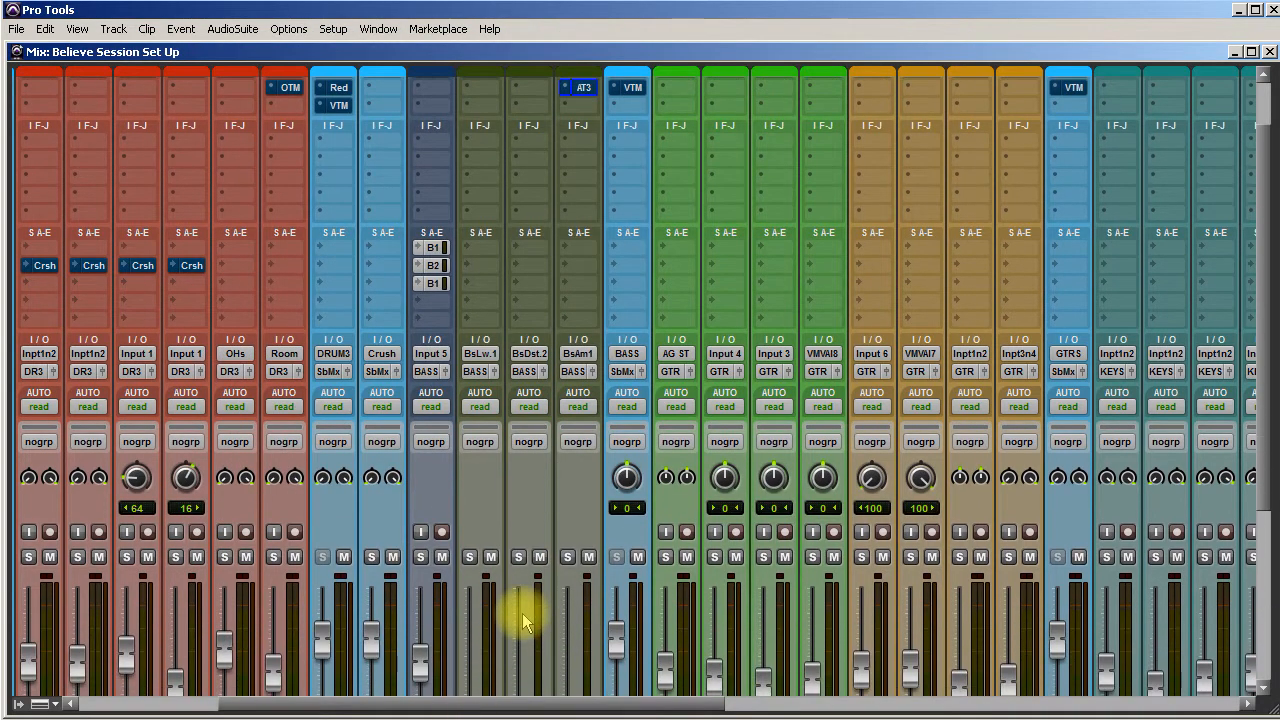
scroll(522, 613, down, 8)
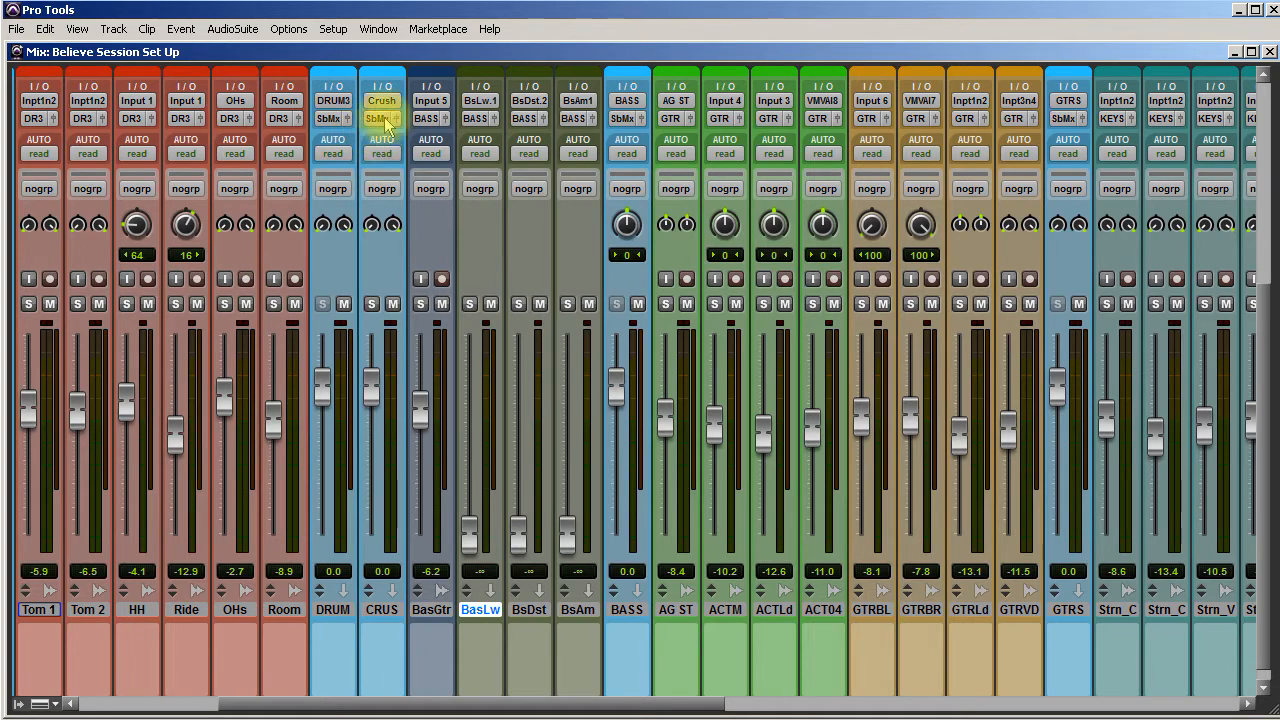
drag(686, 703, 1150, 706)
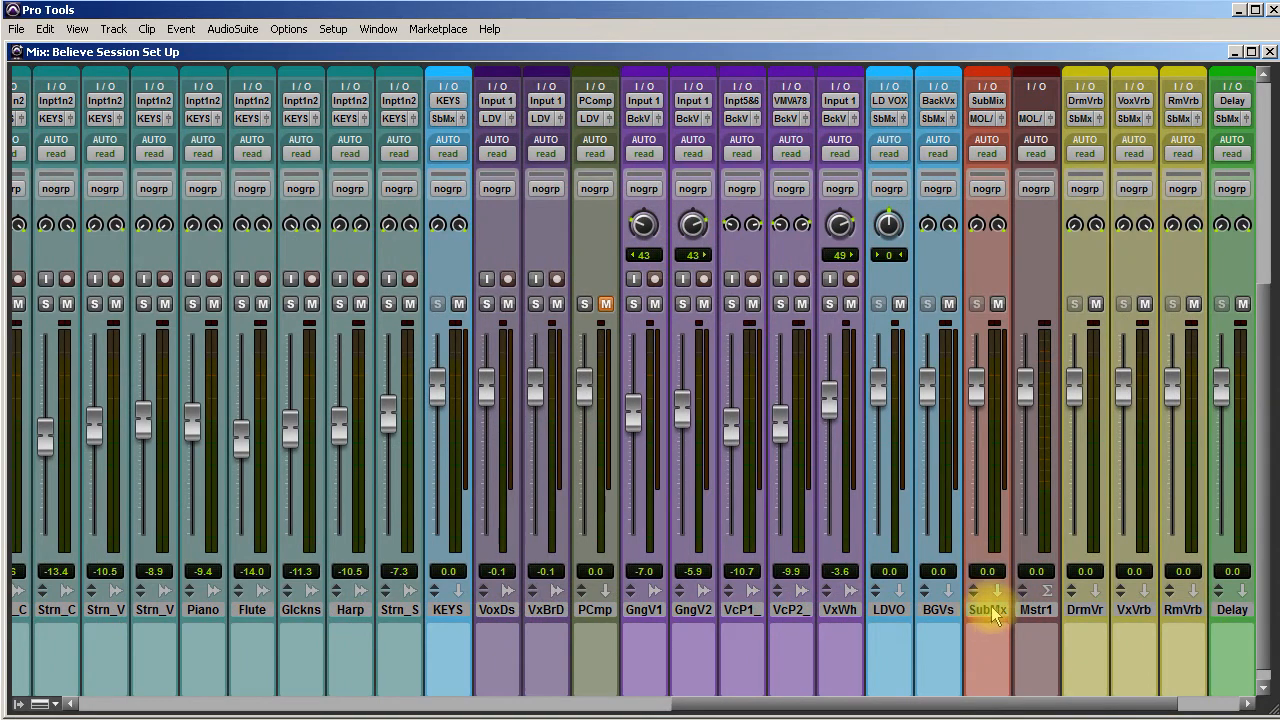
scroll(986, 612, up, 5)
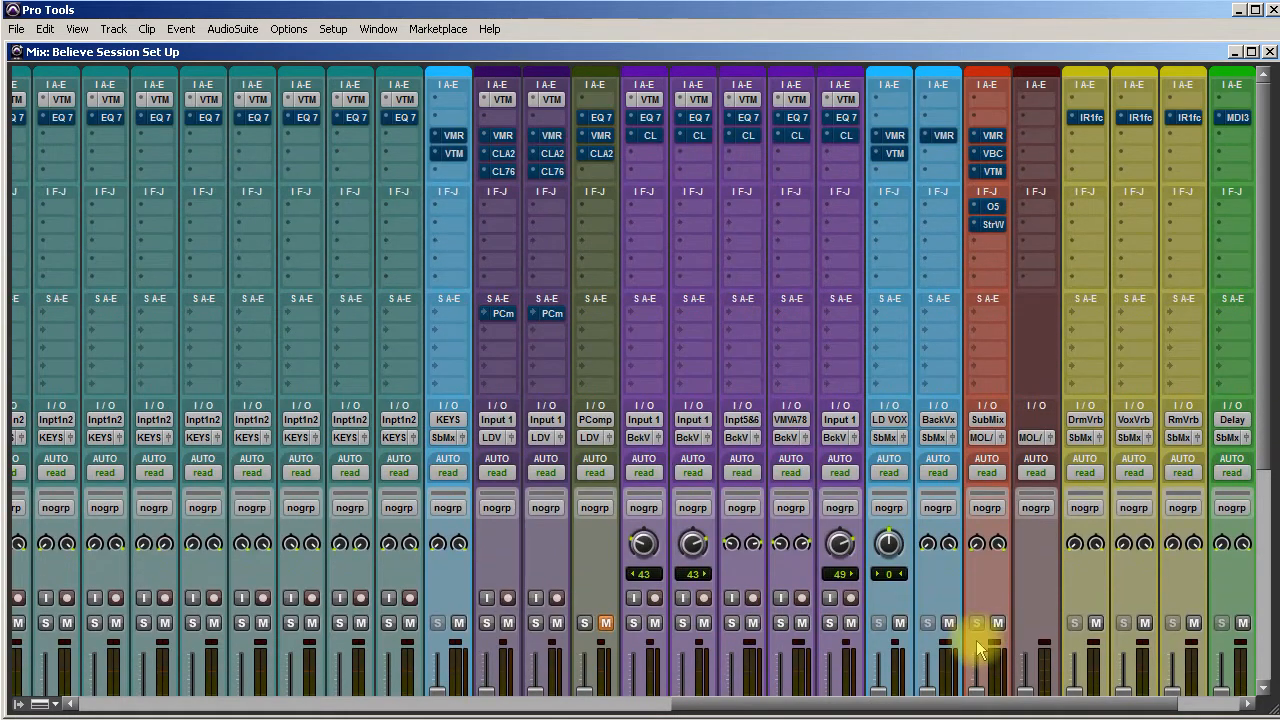
scroll(974, 637, down, 5)
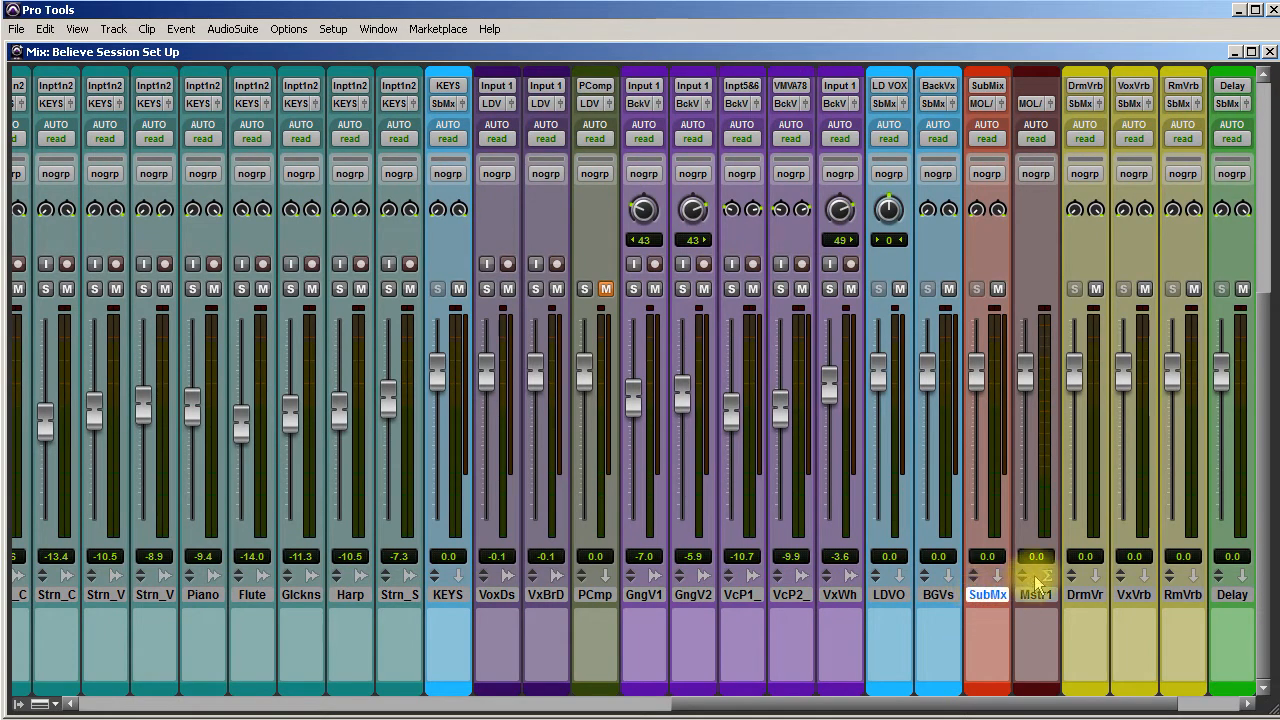
- Trace the outputs of the BASS, GTRS and KEYS submixes across the mixer to the SubMx track
drag(928, 705, 390, 708)
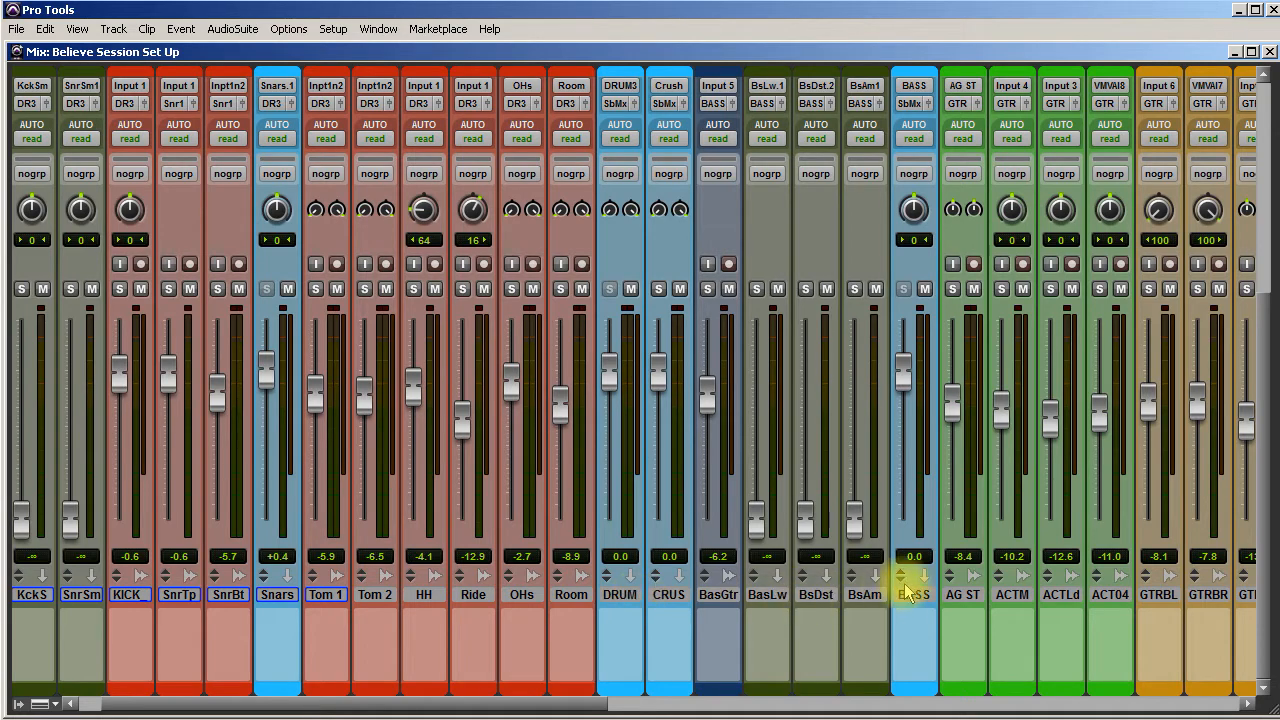
click(826, 706)
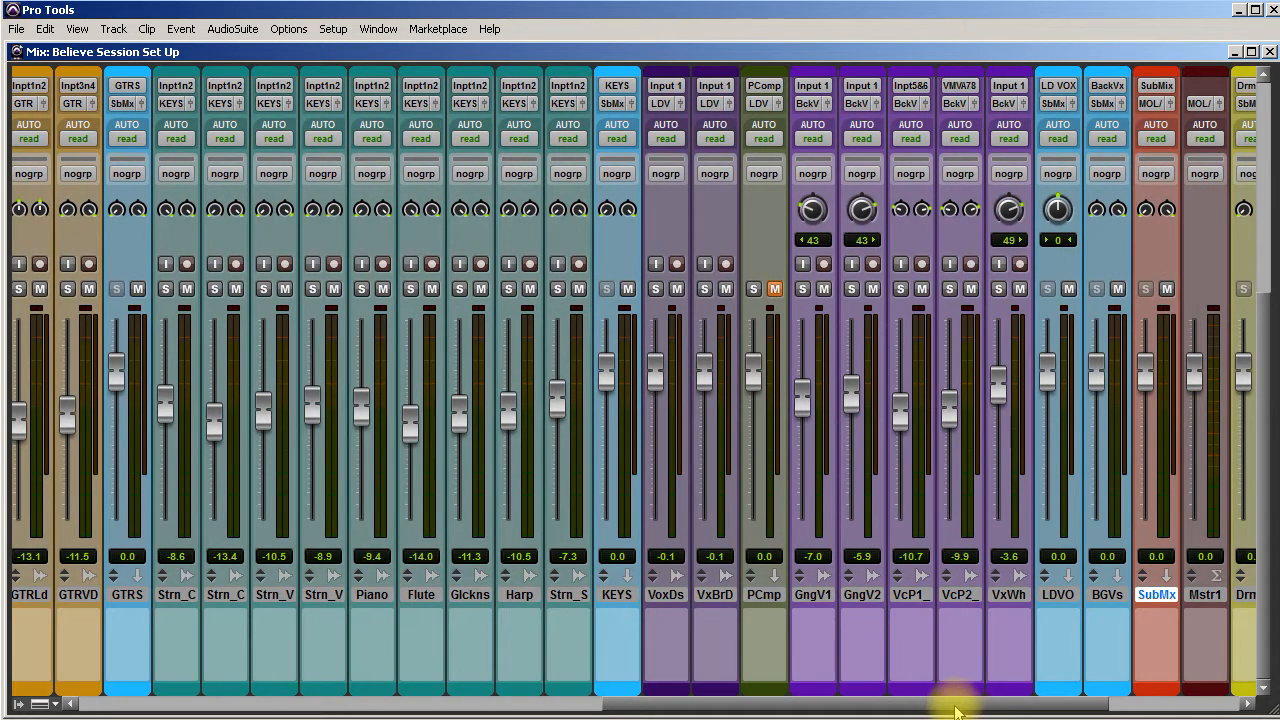
drag(678, 700, 380, 706)
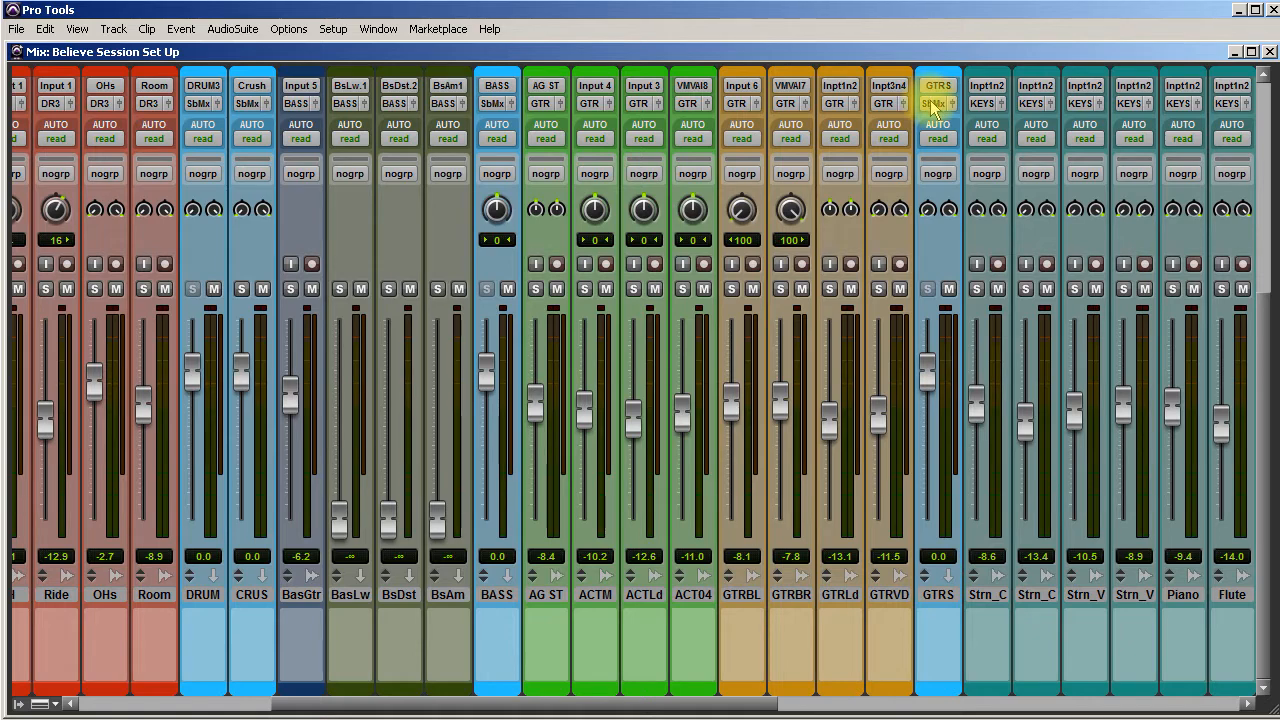
click(766, 703)
drag(800, 710, 971, 700)
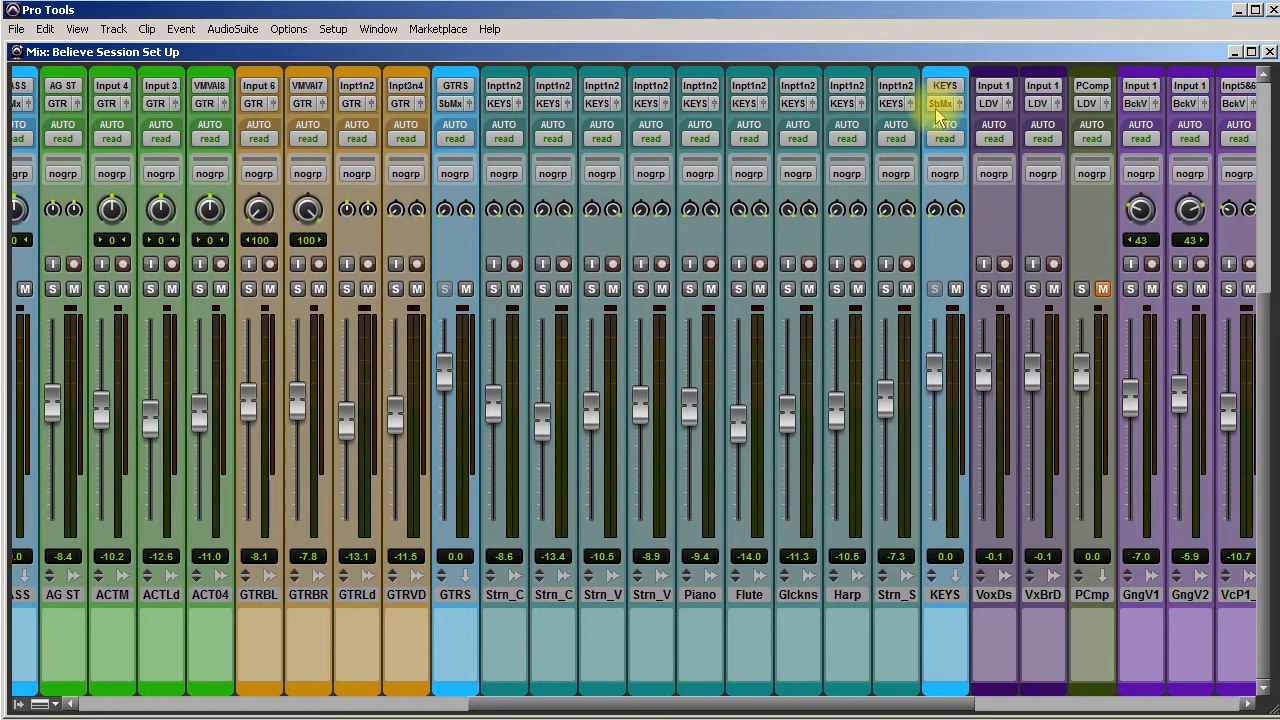
drag(790, 710, 1006, 706)
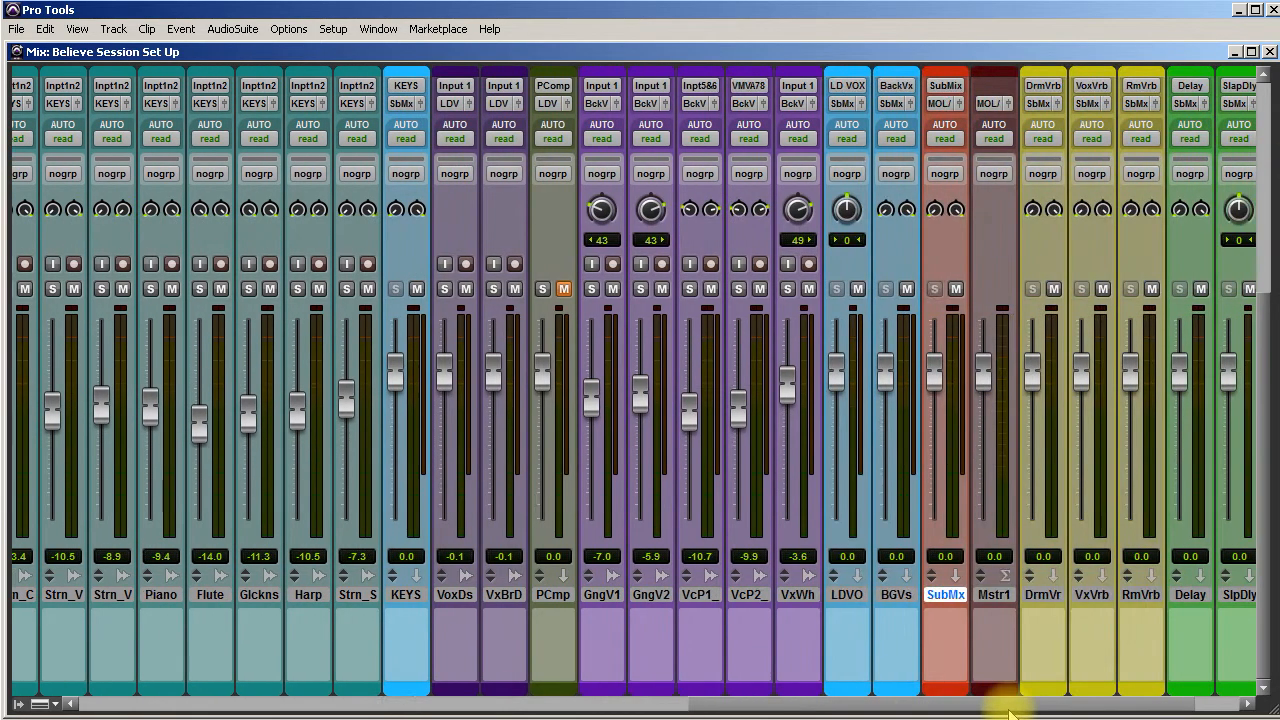
- Select the LDVO and PCmp tracks in turn, and examine the PCm sends and inserts on the lead vocal channels
click(502, 594)
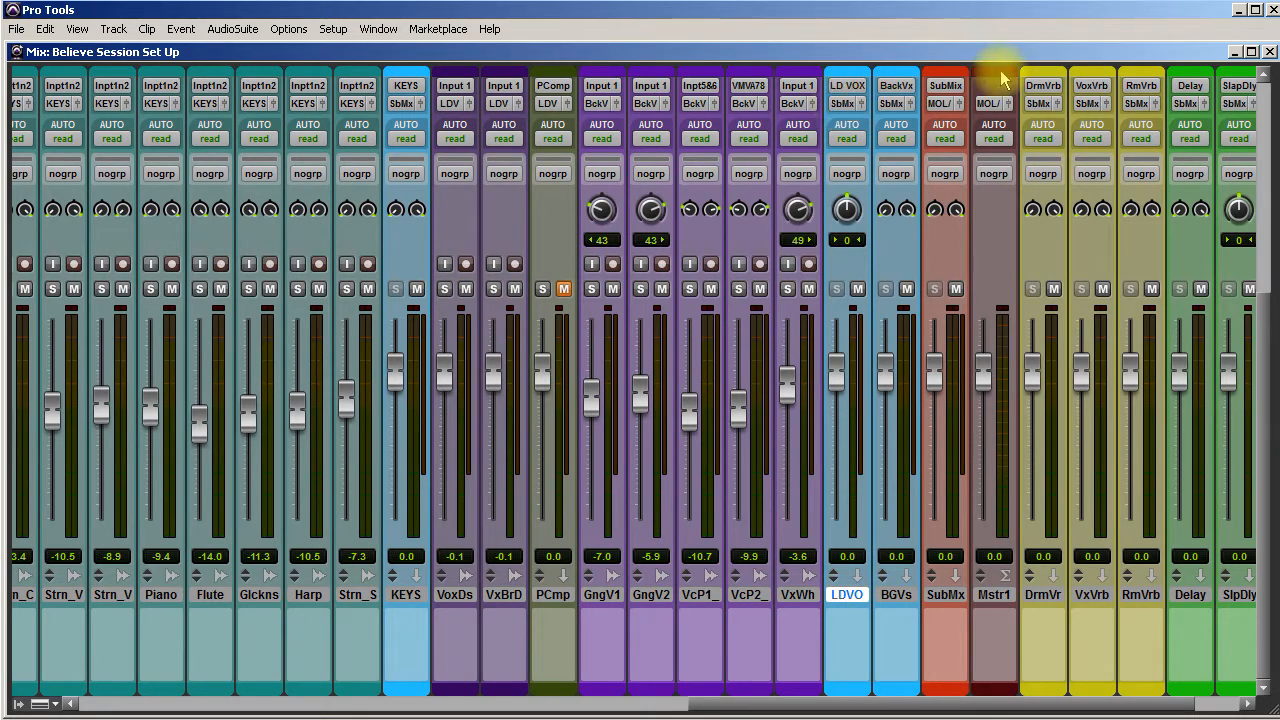
click(556, 594)
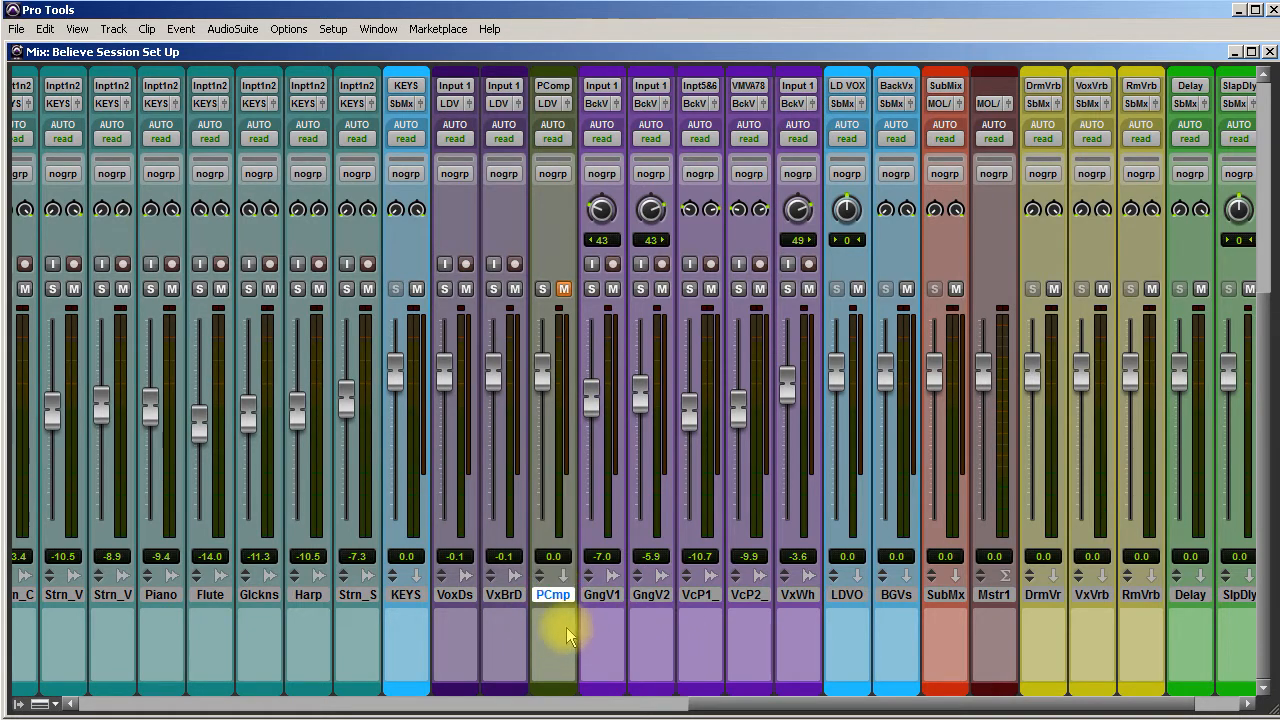
scroll(560, 640, up, 3)
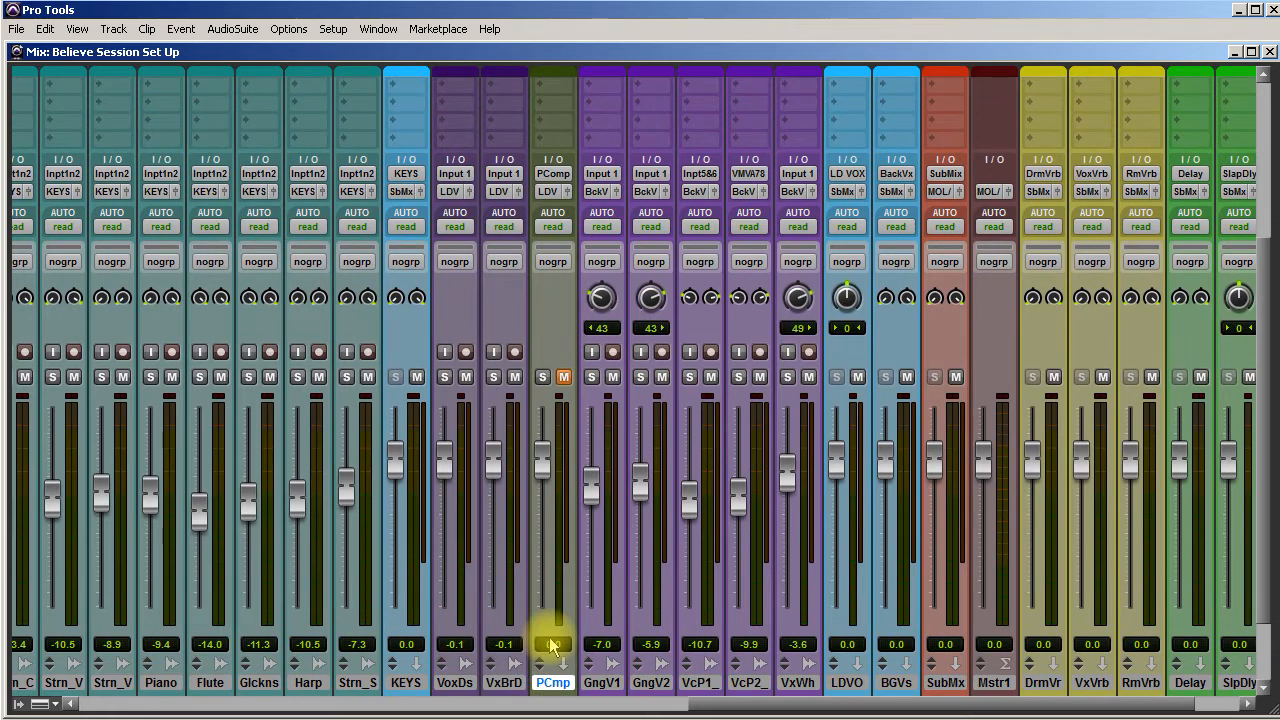
scroll(552, 646, down, 2)
scroll(548, 640, down, 2)
scroll(595, 648, up, 3)
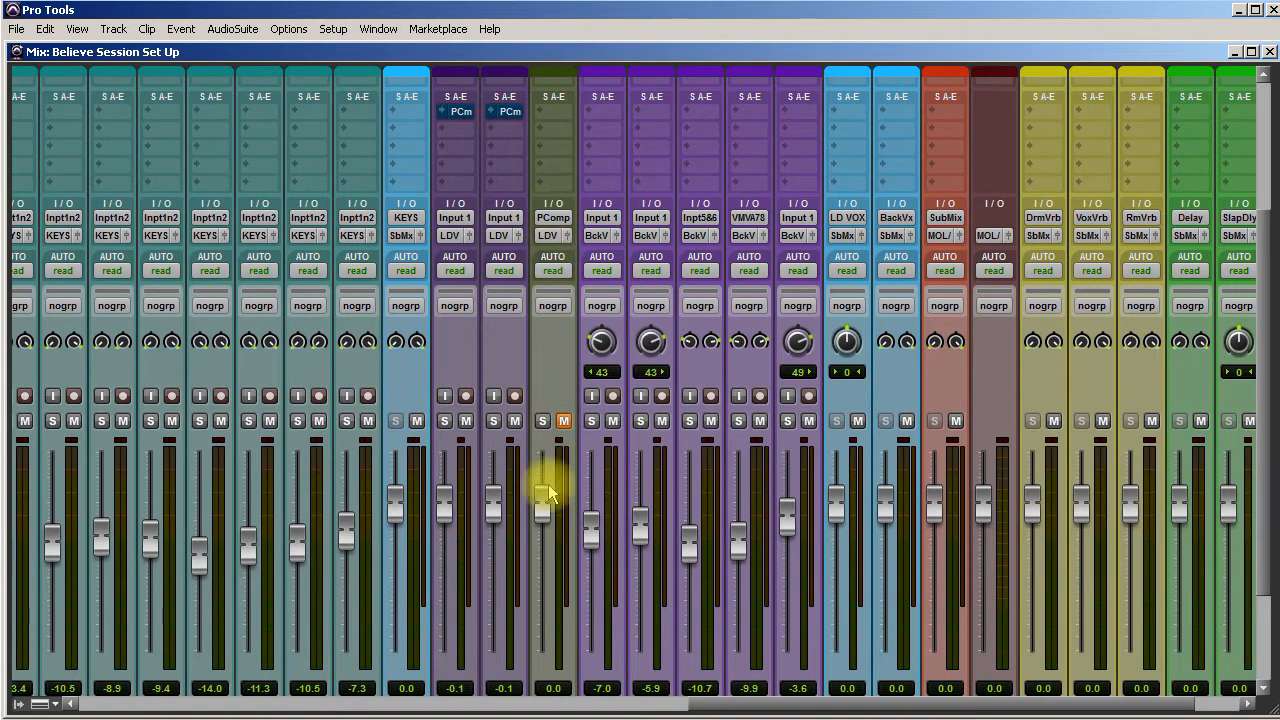
scroll(541, 520, down, 2)
scroll(566, 643, up, 3)
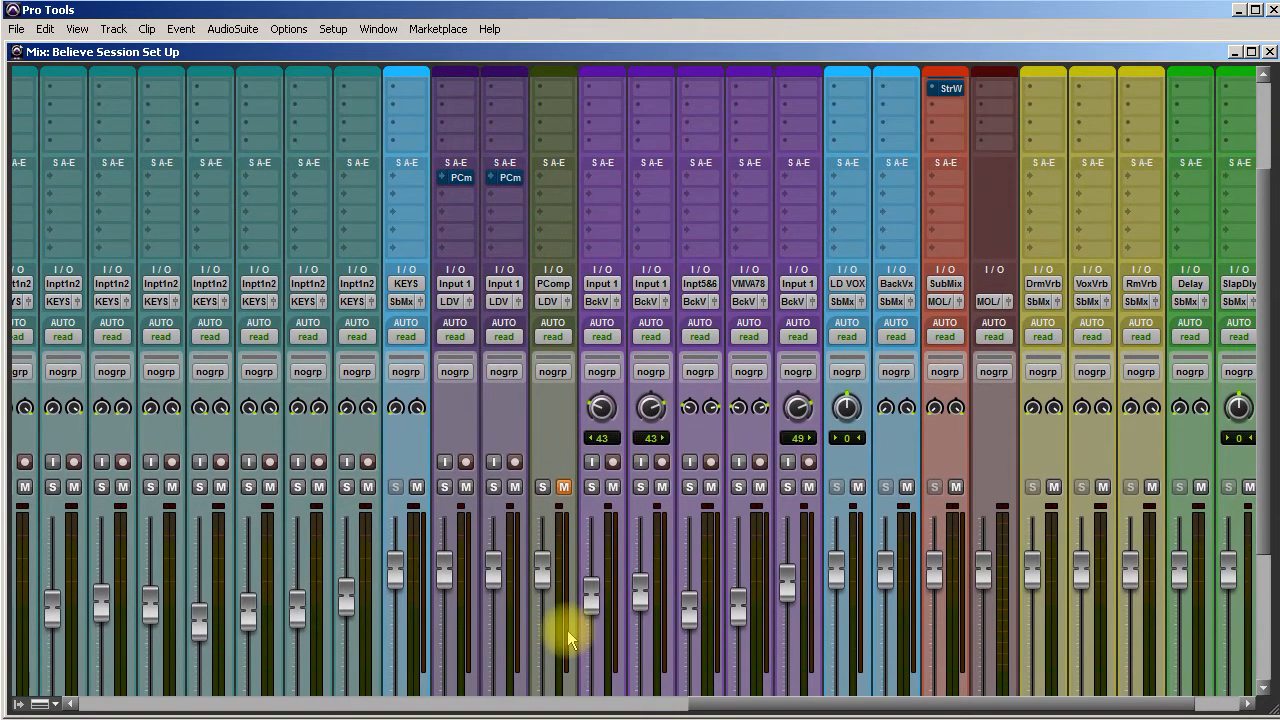
scroll(566, 632, up, 2)
scroll(534, 583, down, 4)
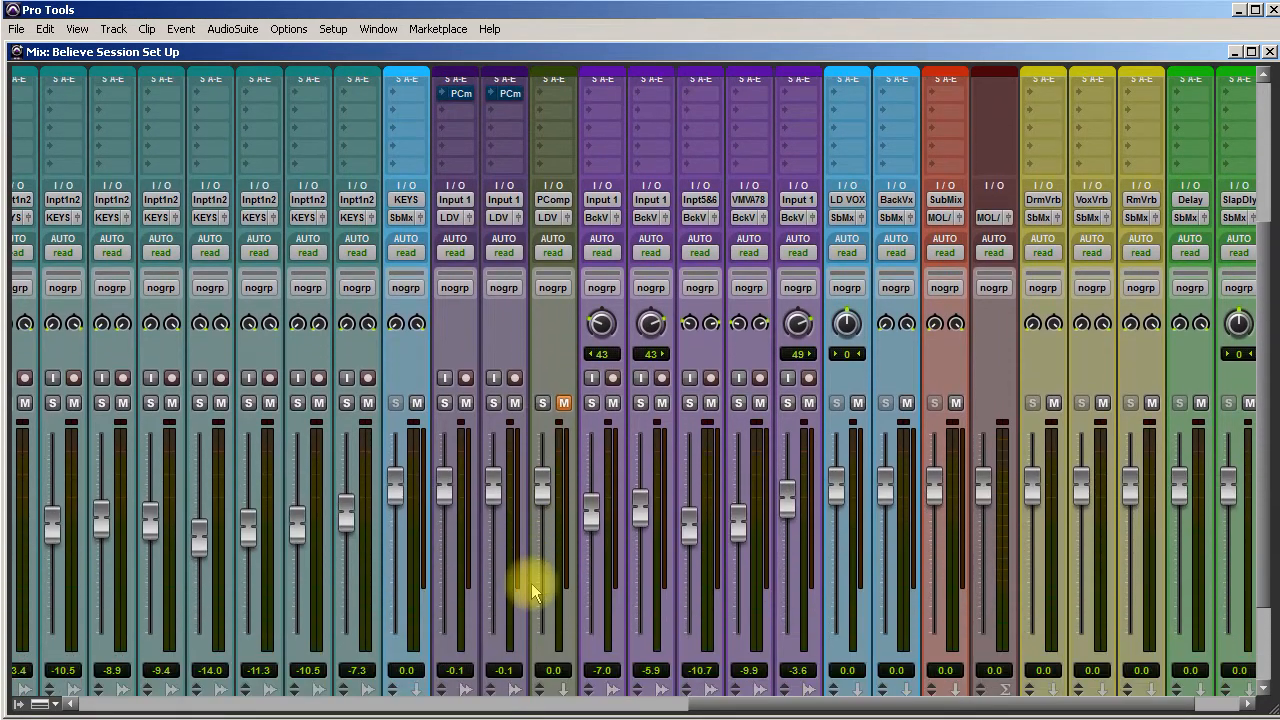
scroll(531, 583, down, 2)
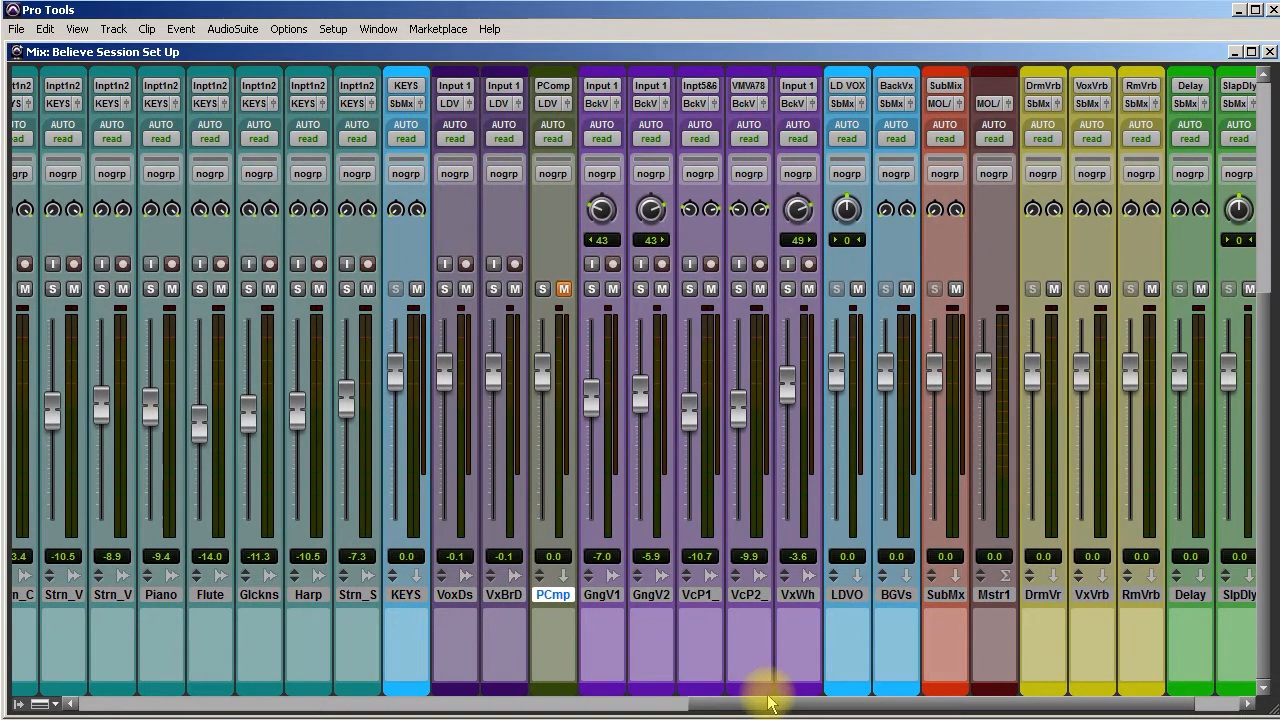
- Select the VxWh background vocal track and compare the output routing of the Refrnc, SubMx and Mstr1 tracks
click(606, 600)
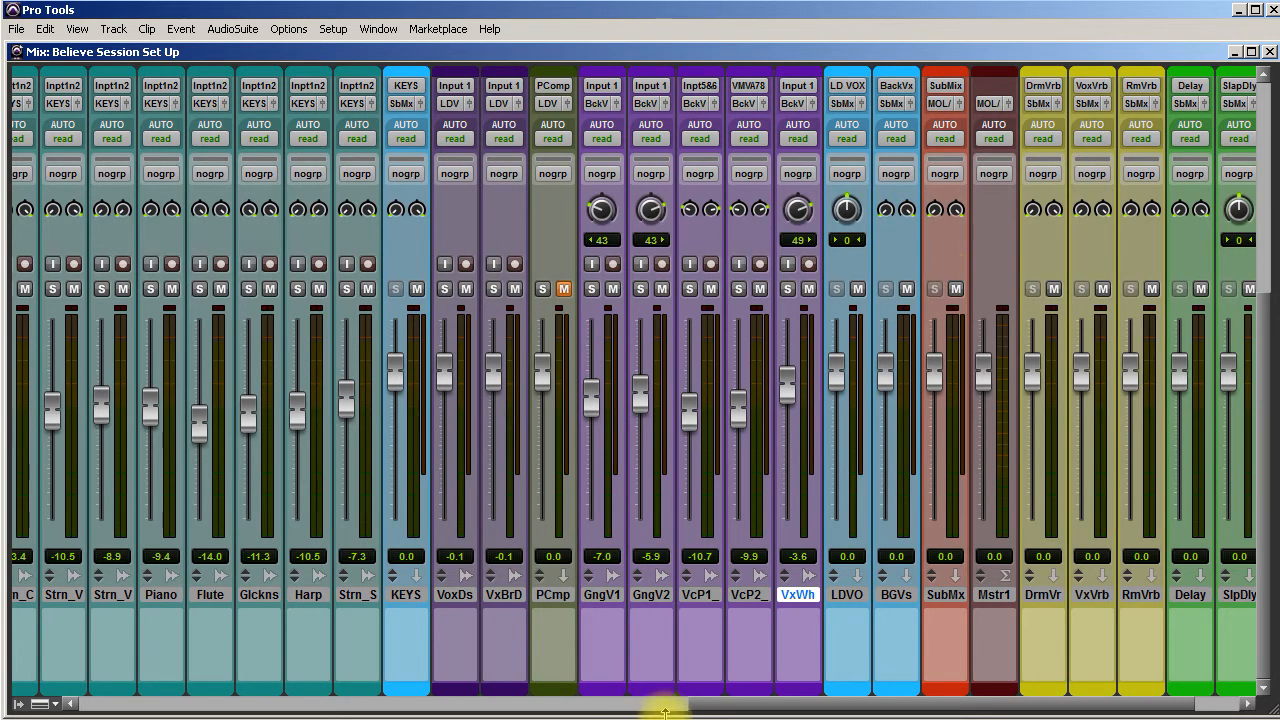
drag(806, 708, 30, 708)
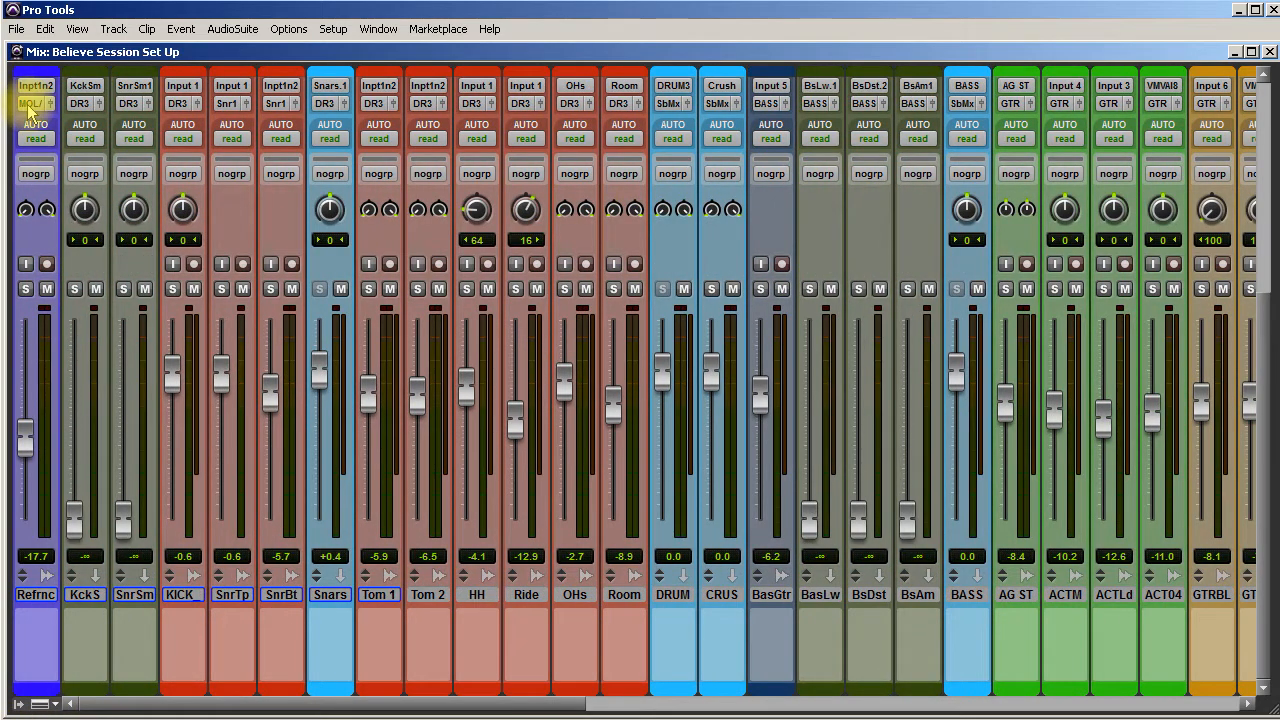
drag(546, 712, 1200, 698)
scroll(1105, 648, up, 5)
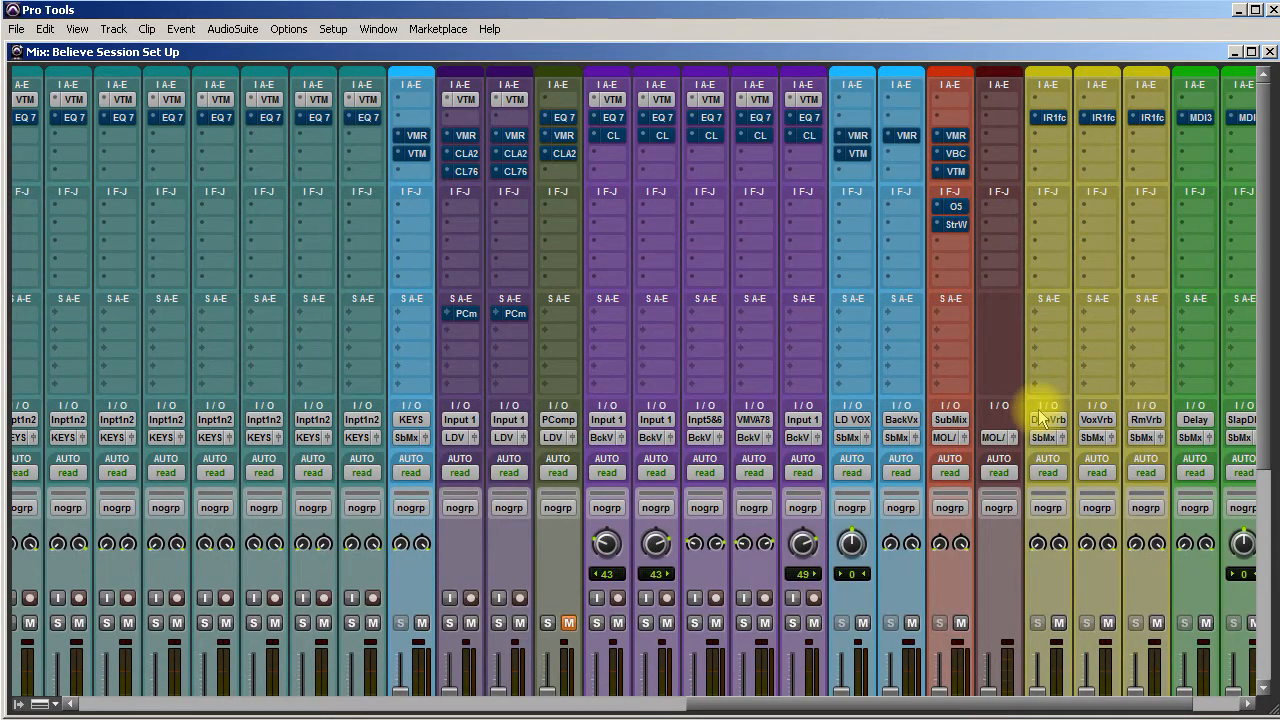
scroll(1043, 409, down, 4)
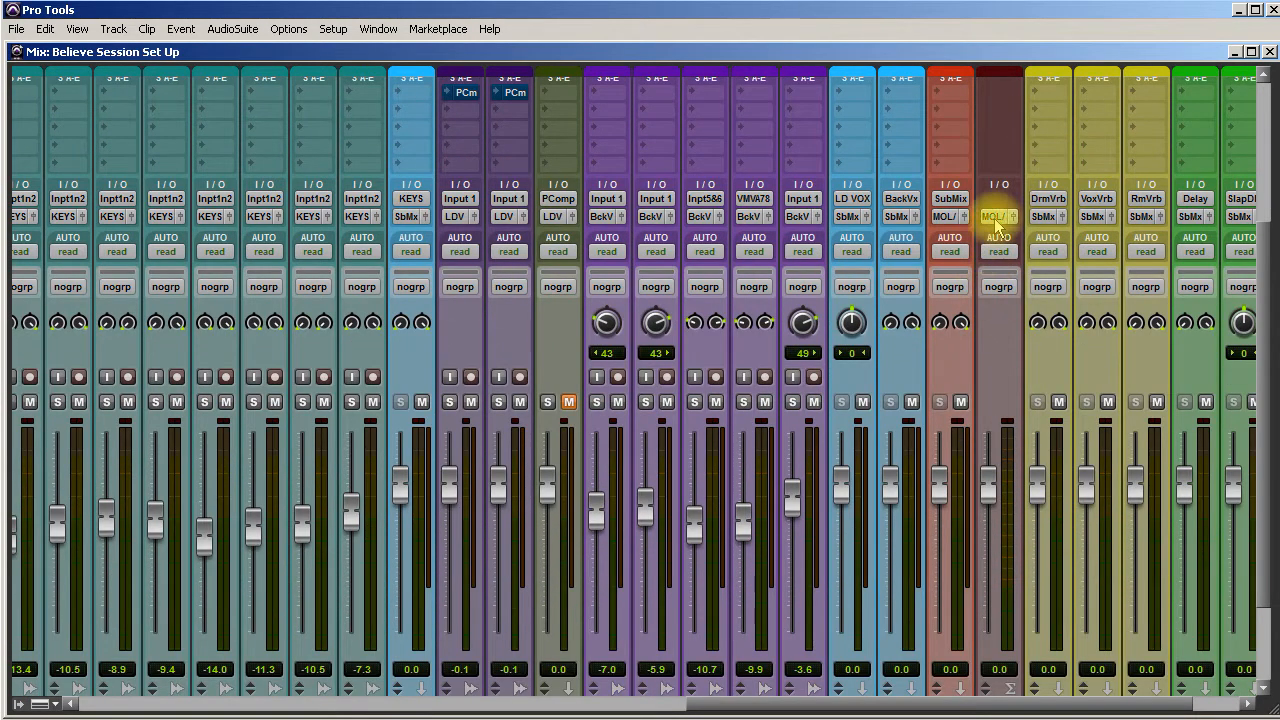
scroll(943, 486, down, 2)
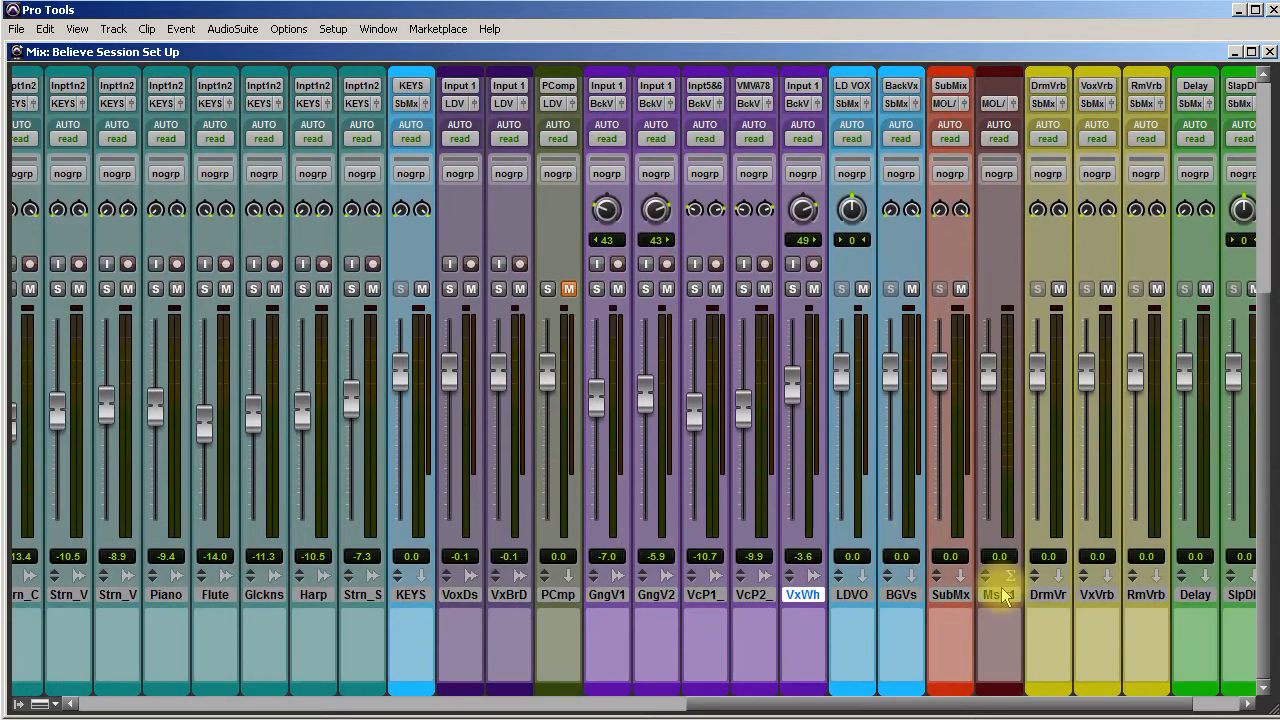
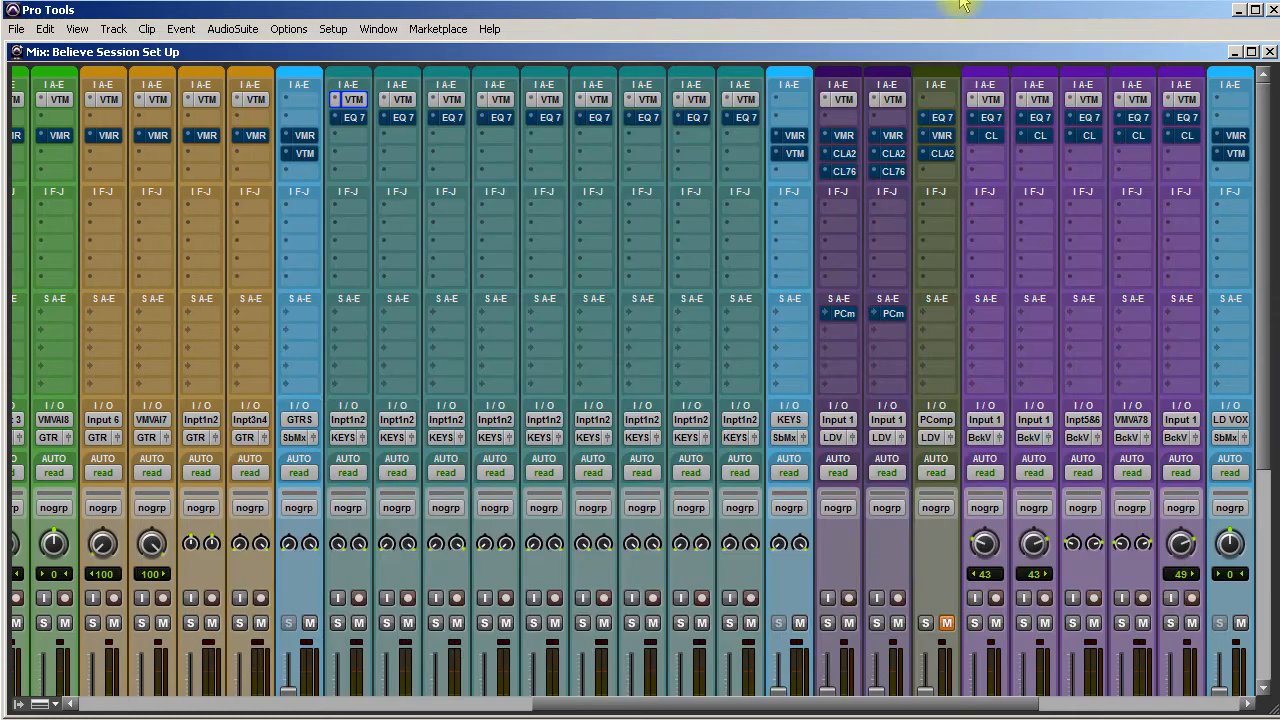
- Open the Virtual Tape Machines plug-in as an AudioSuite process from the harmonic effects
click(230, 28)
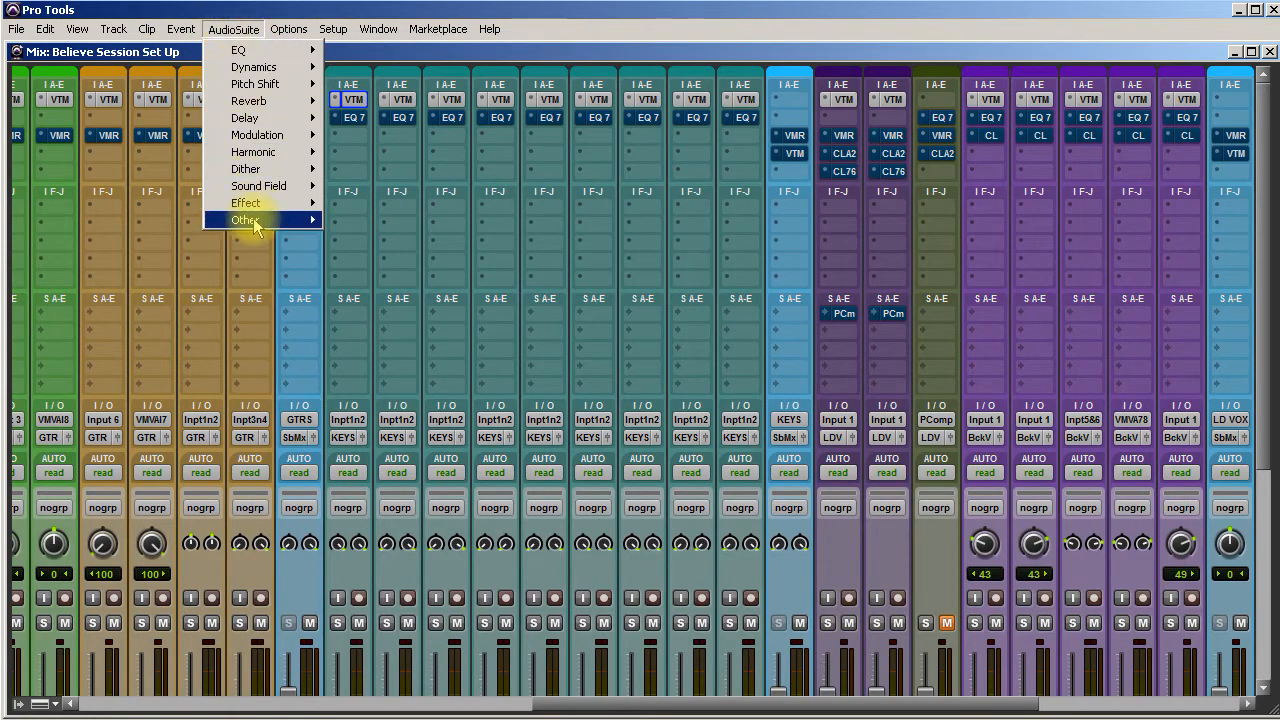
mouse_move(255, 222)
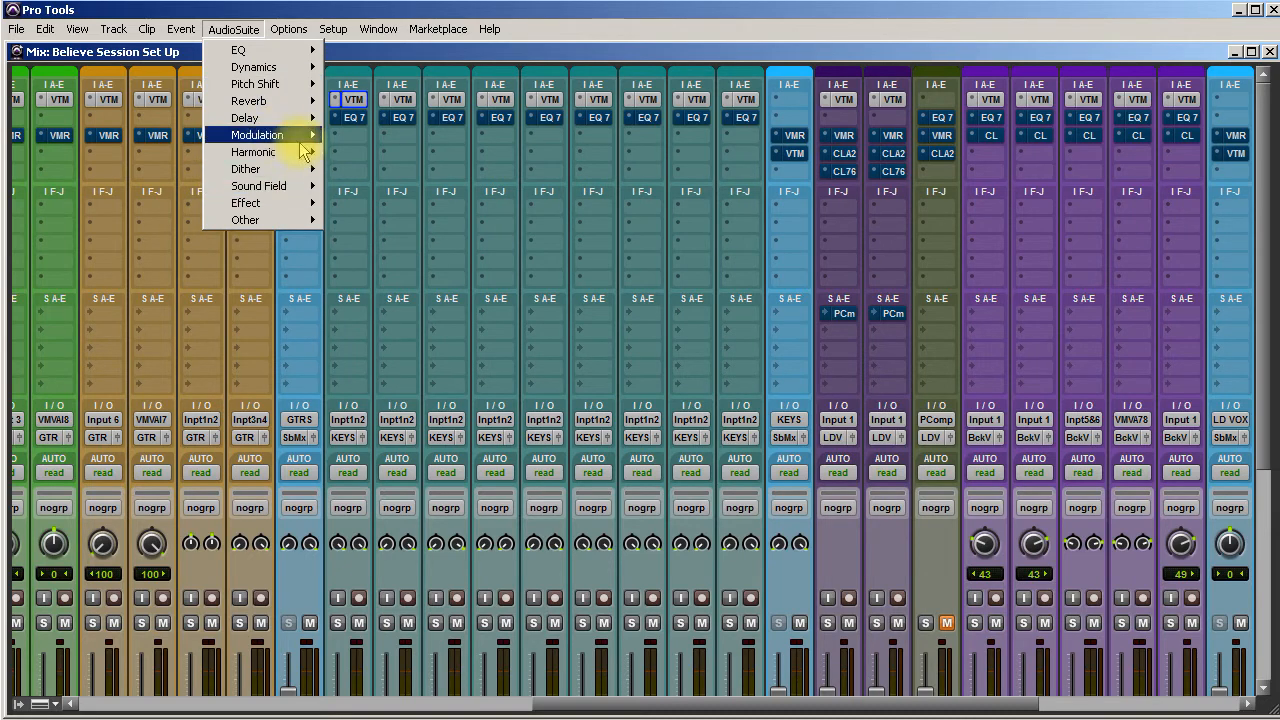
mouse_move(303, 152)
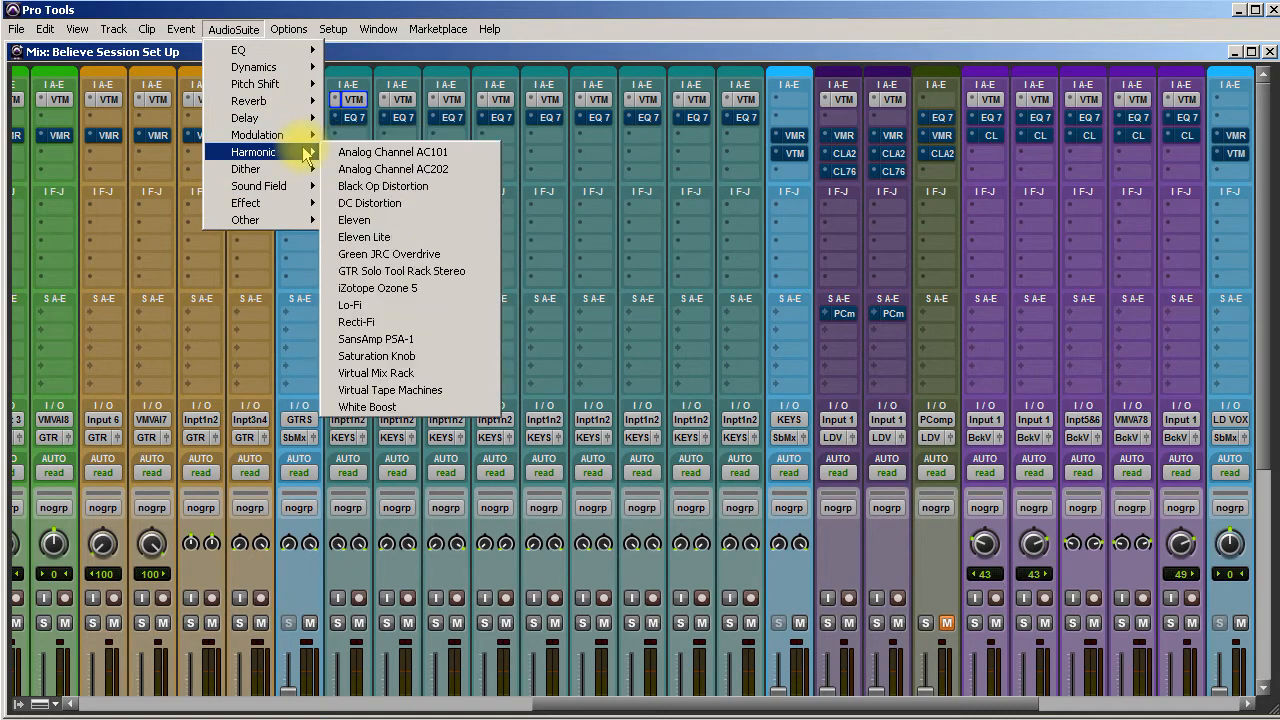
click(412, 393)
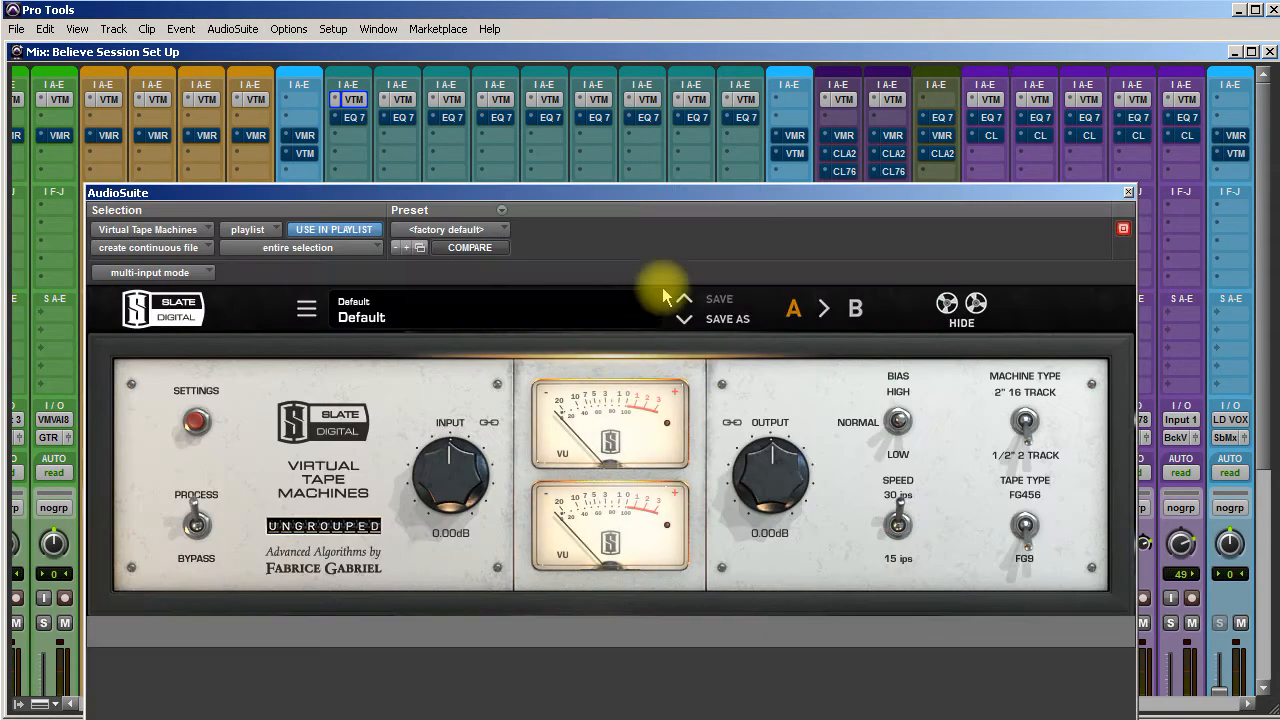
- Check the available presets, paste the copied settings into the AudioSuite Virtual Tape Machines plug-in, and close its window
click(505, 229)
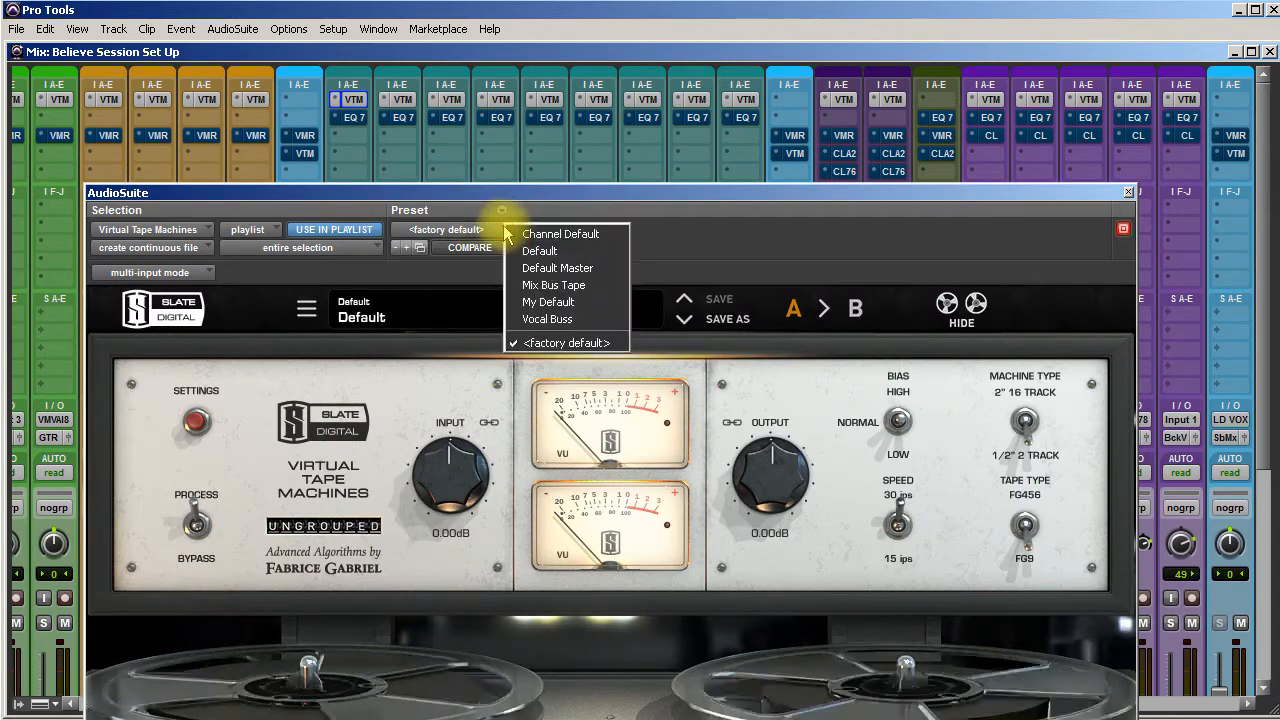
click(485, 222)
click(501, 210)
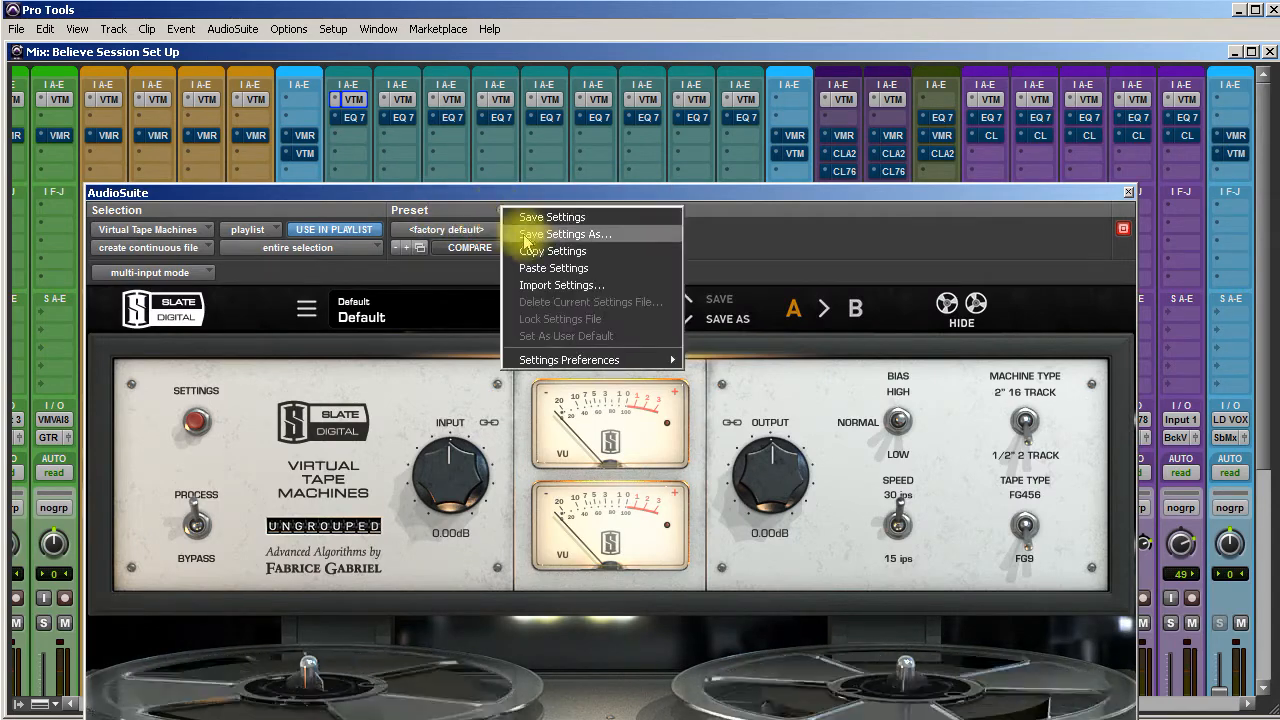
click(551, 268)
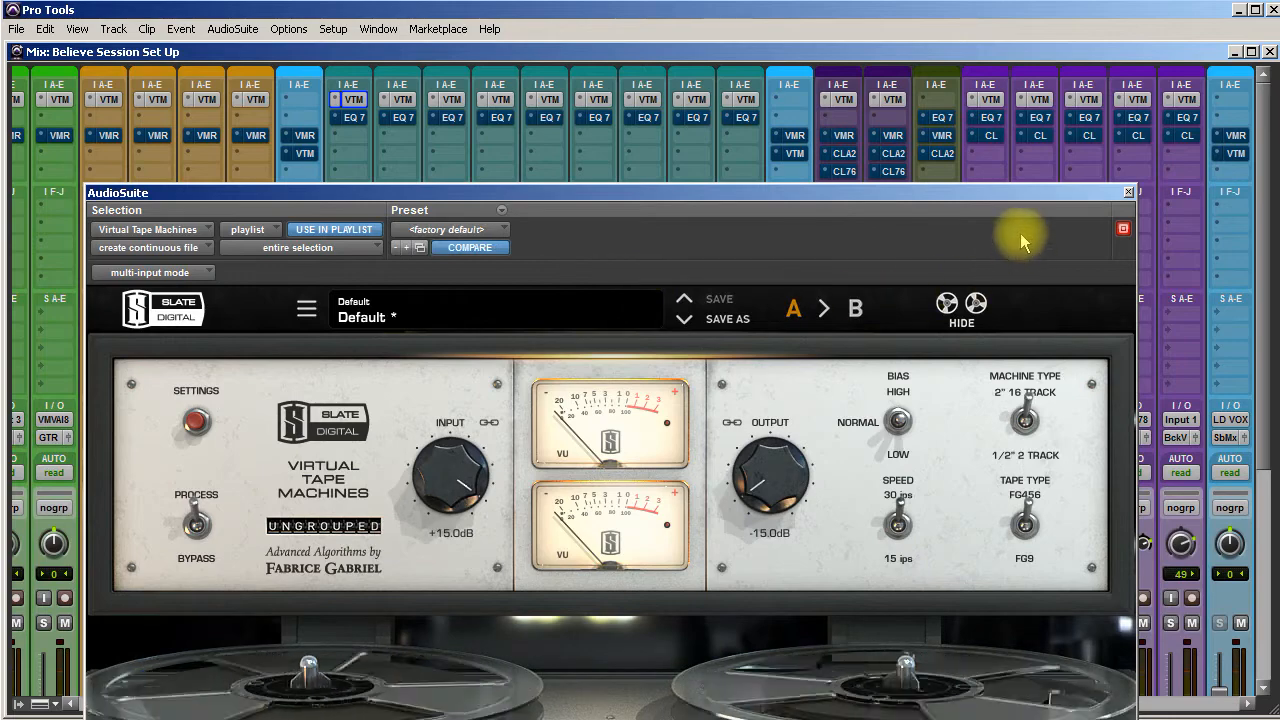
click(1128, 193)
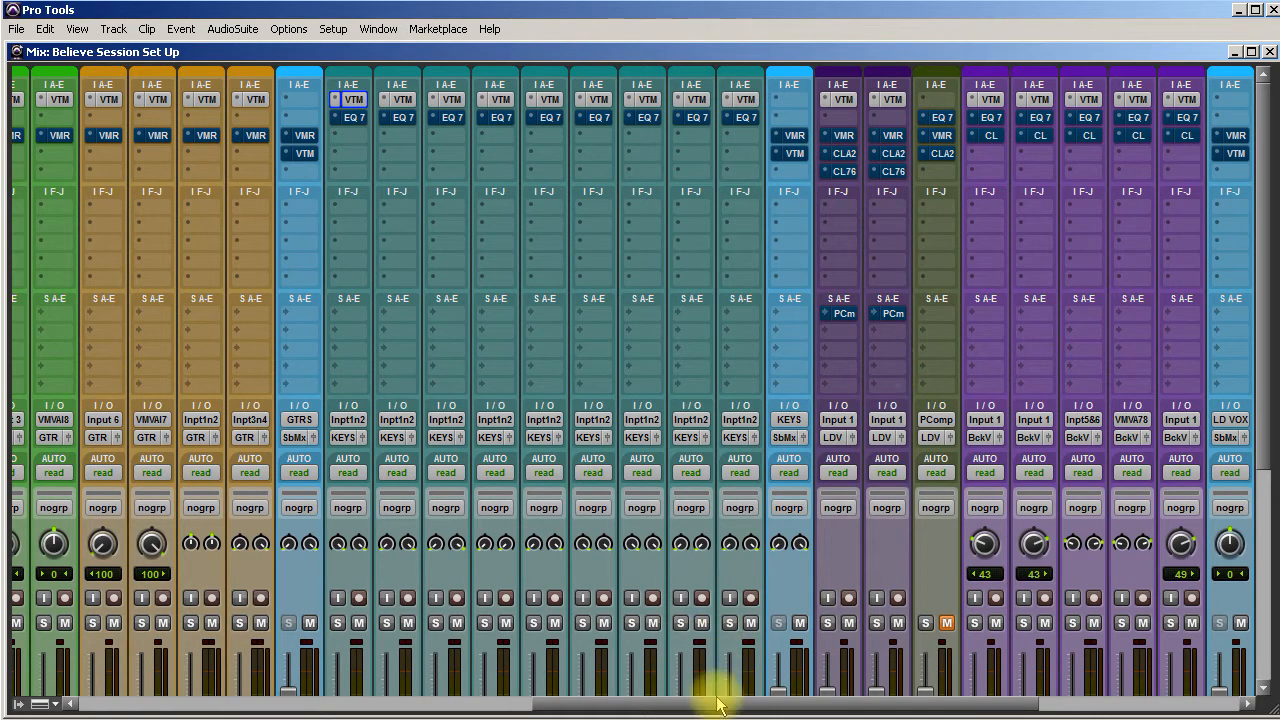
- Select the GTRS and GTRVD tracks in turn, and review the Freeze, Commit and Bounce commands available for GTRVD
mouse_move(717, 705)
mouse_down()
mouse_move(808, 705)
mouse_move(695, 705)
mouse_up()
scroll(380, 585, down, 5)
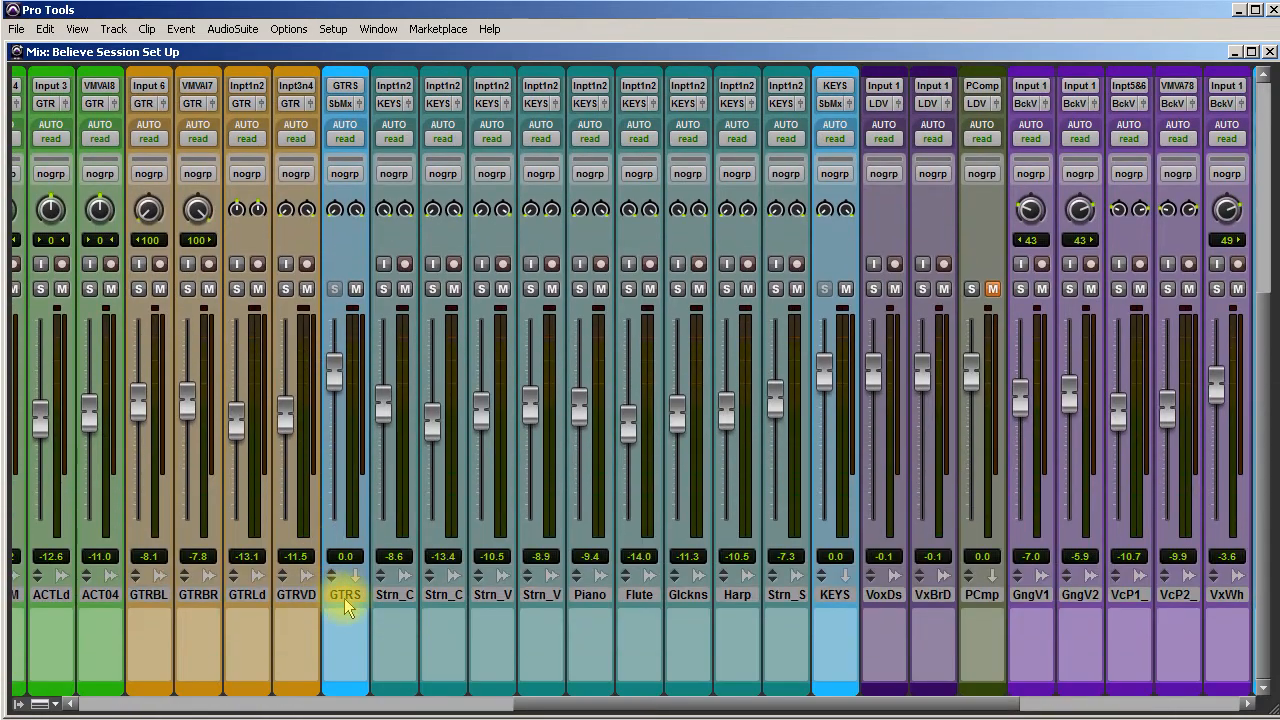
click(345, 597)
right_click(305, 593)
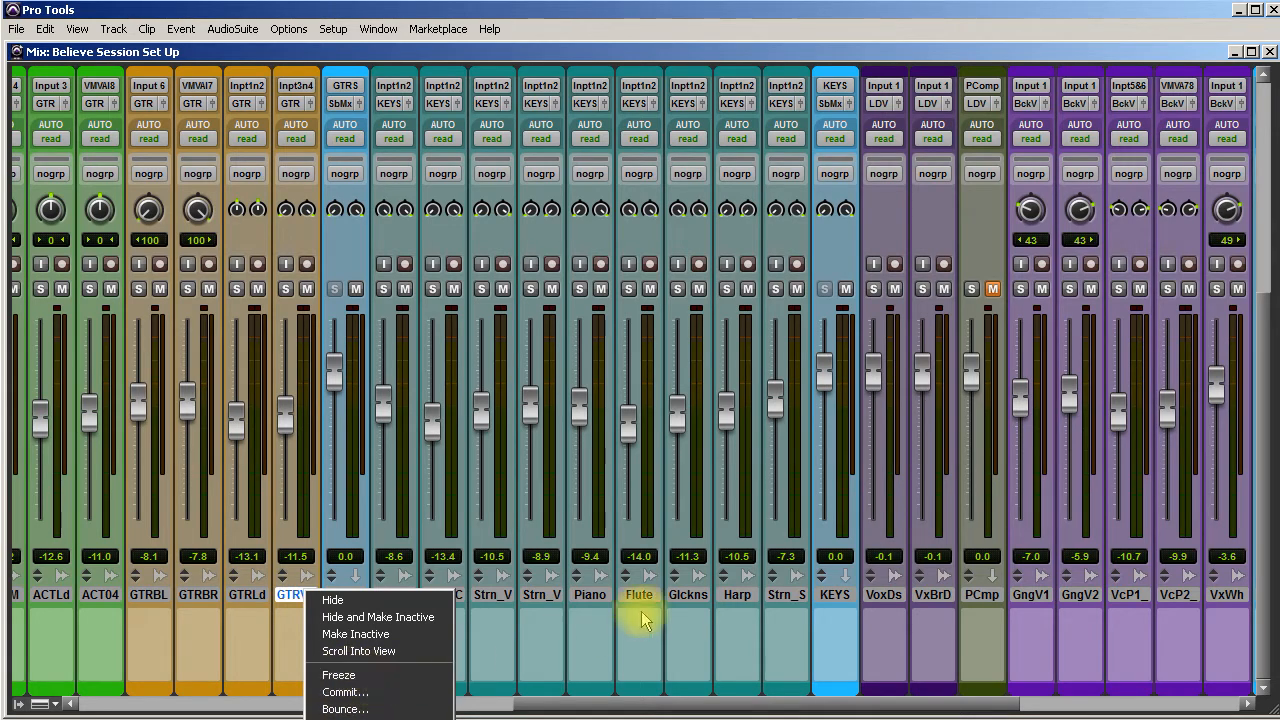
click(815, 10)
scroll(612, 358, up, 5)
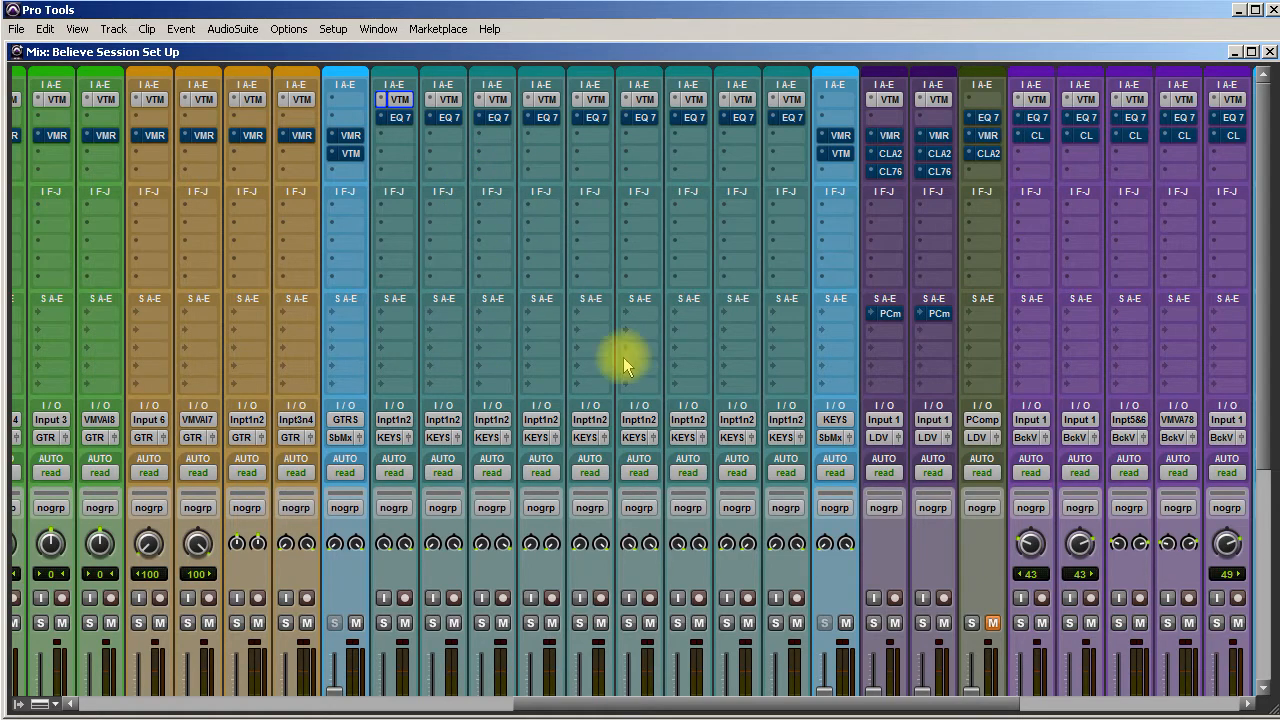
scroll(623, 357, down, 3)
scroll(623, 365, down, 4)
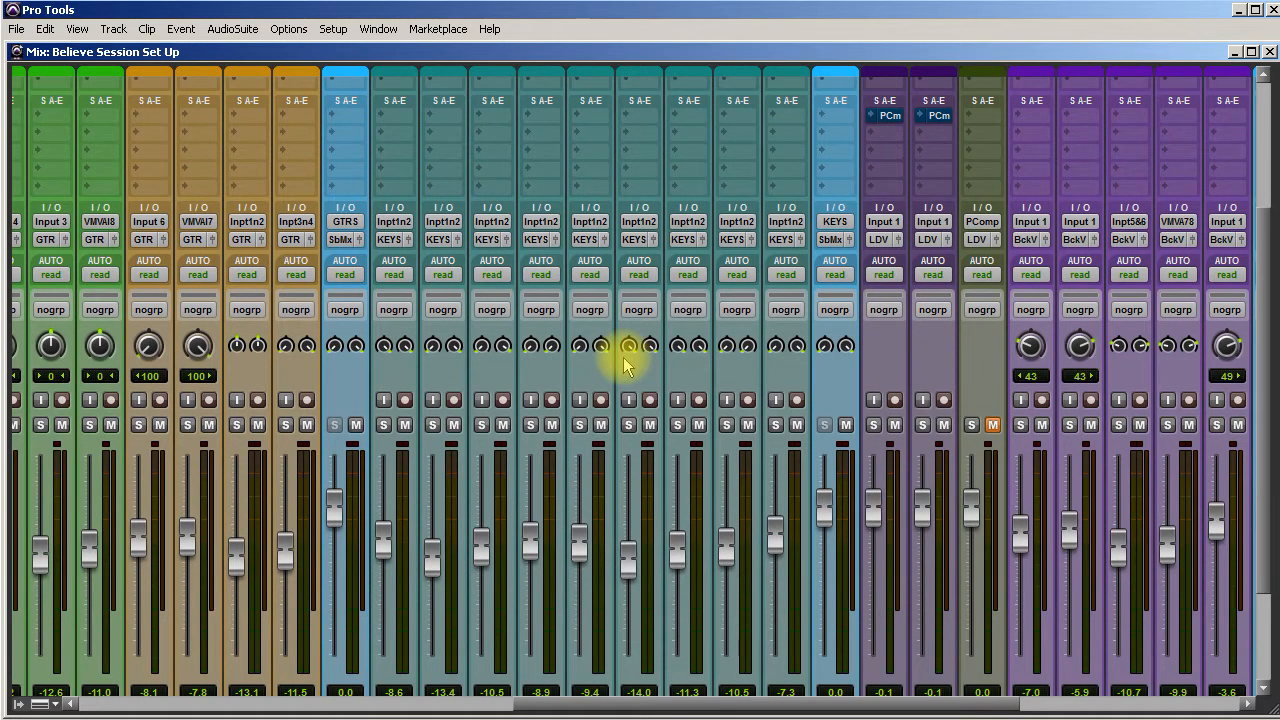
scroll(623, 365, up, 7)
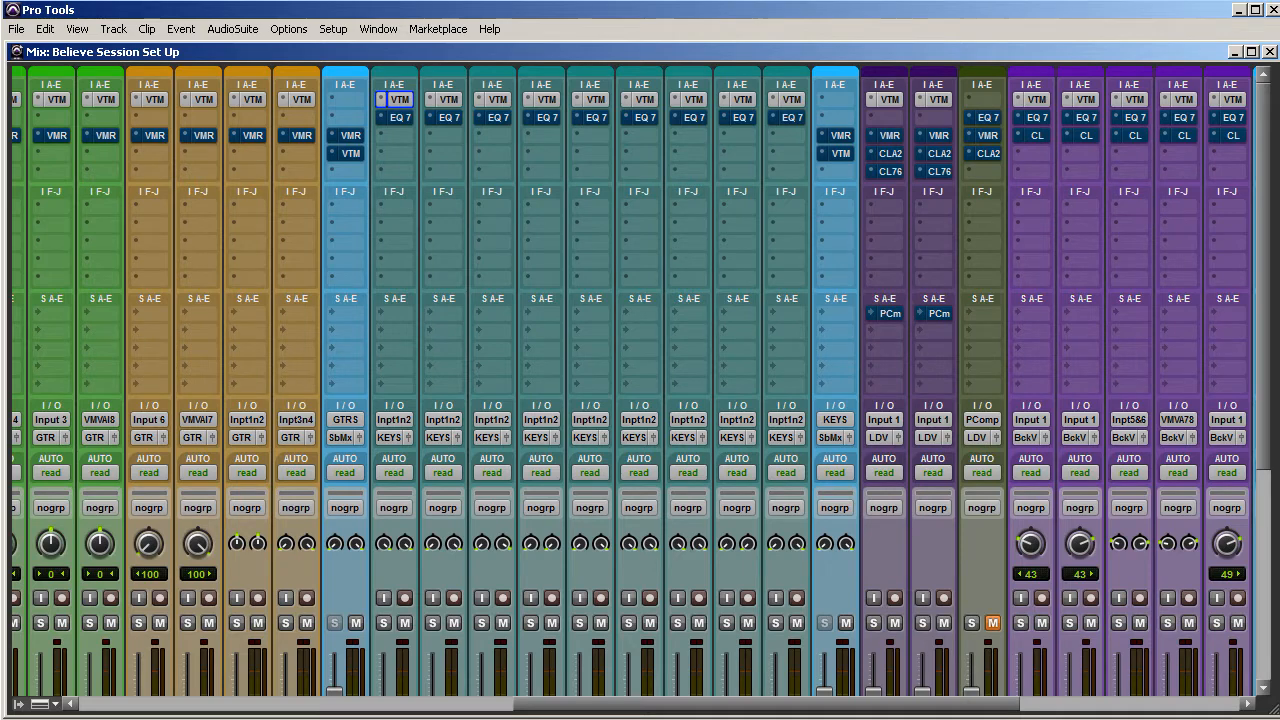
- Switch to the Edit window and look over the session's tracks from the drums down to the Vox De ess lead vocal
key(ctrl+equal)
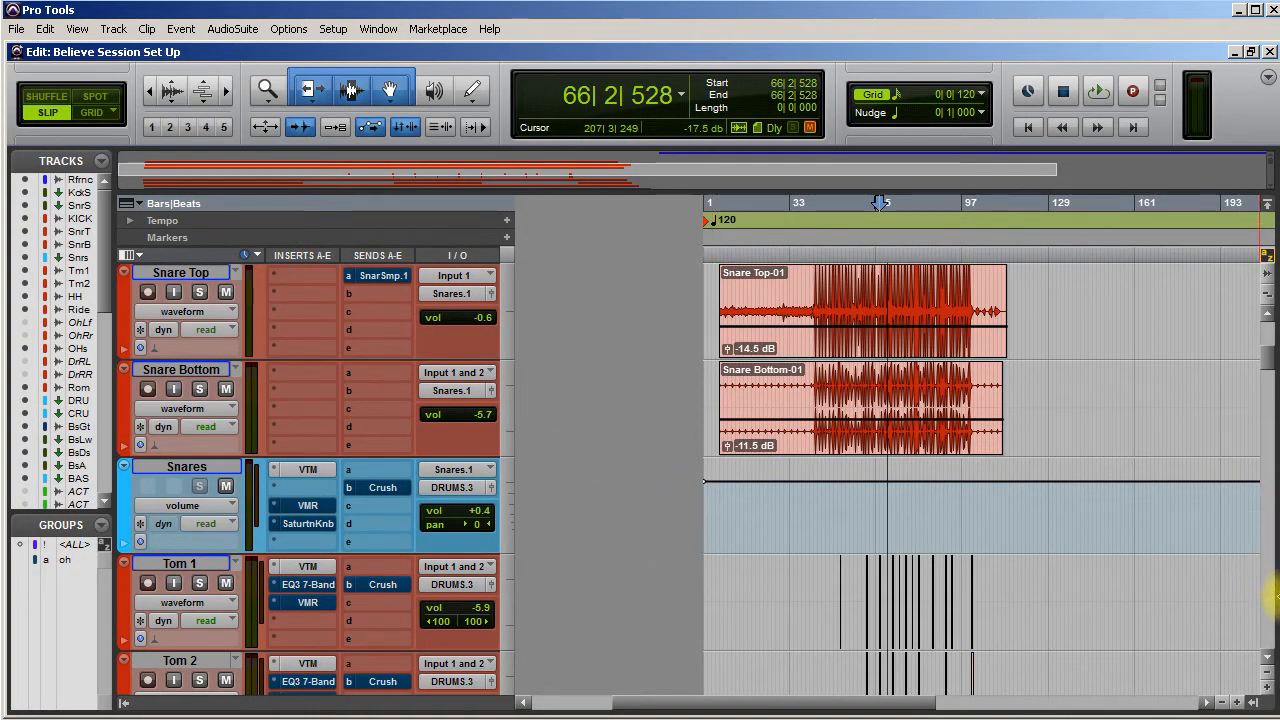
scroll(1260, 363, down, 2)
scroll(1257, 349, up, 2)
scroll(1270, 352, up, 4)
scroll(1270, 350, up, 2)
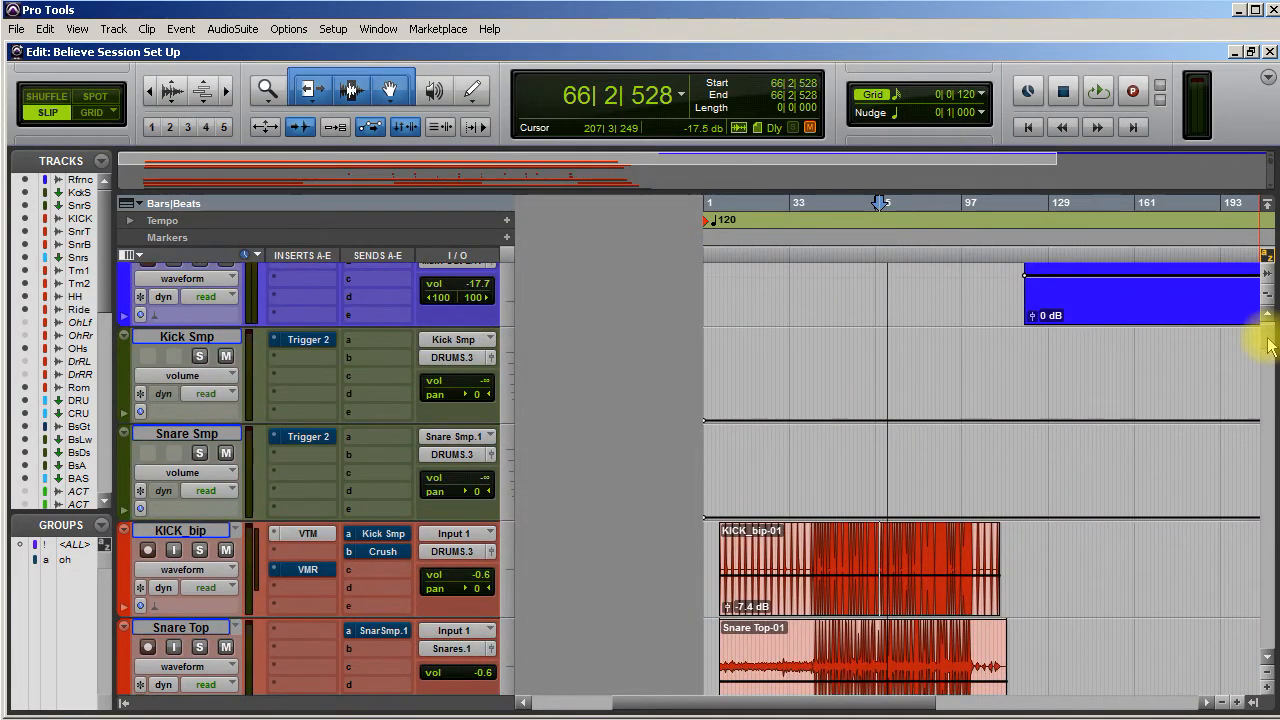
scroll(1268, 350, down, 4)
scroll(1268, 400, down, 20)
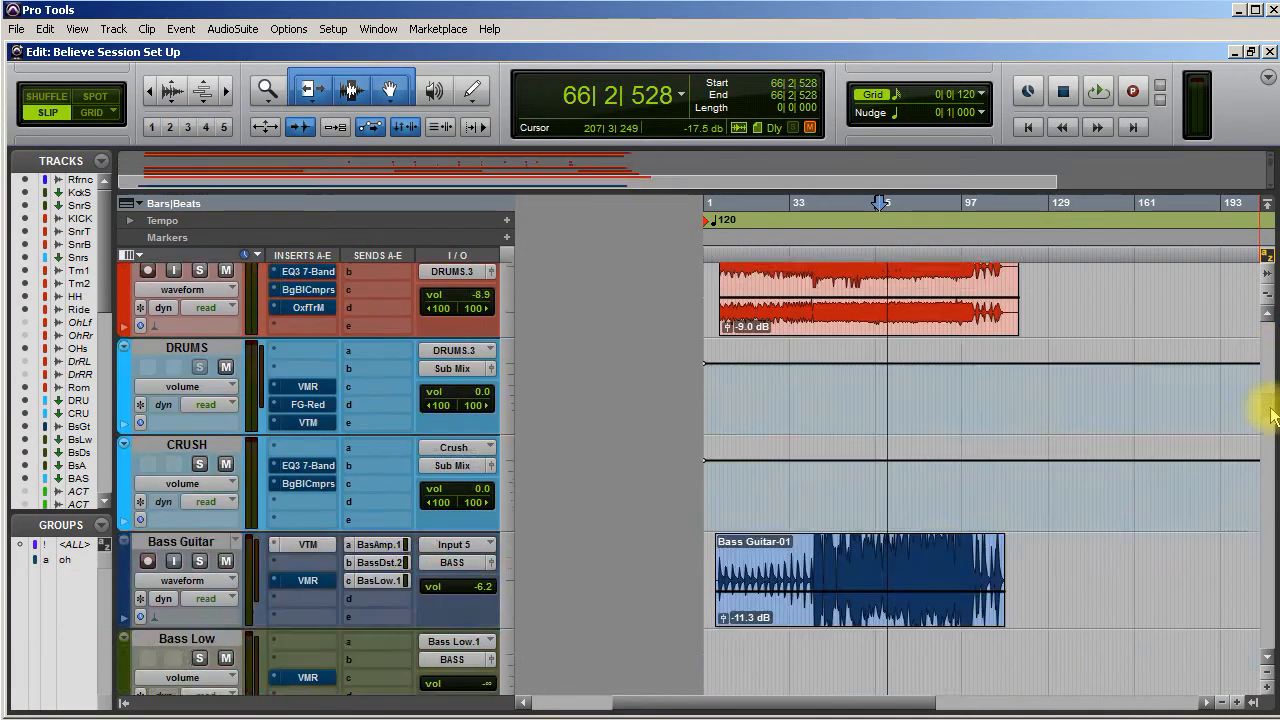
scroll(1268, 578, up, 2)
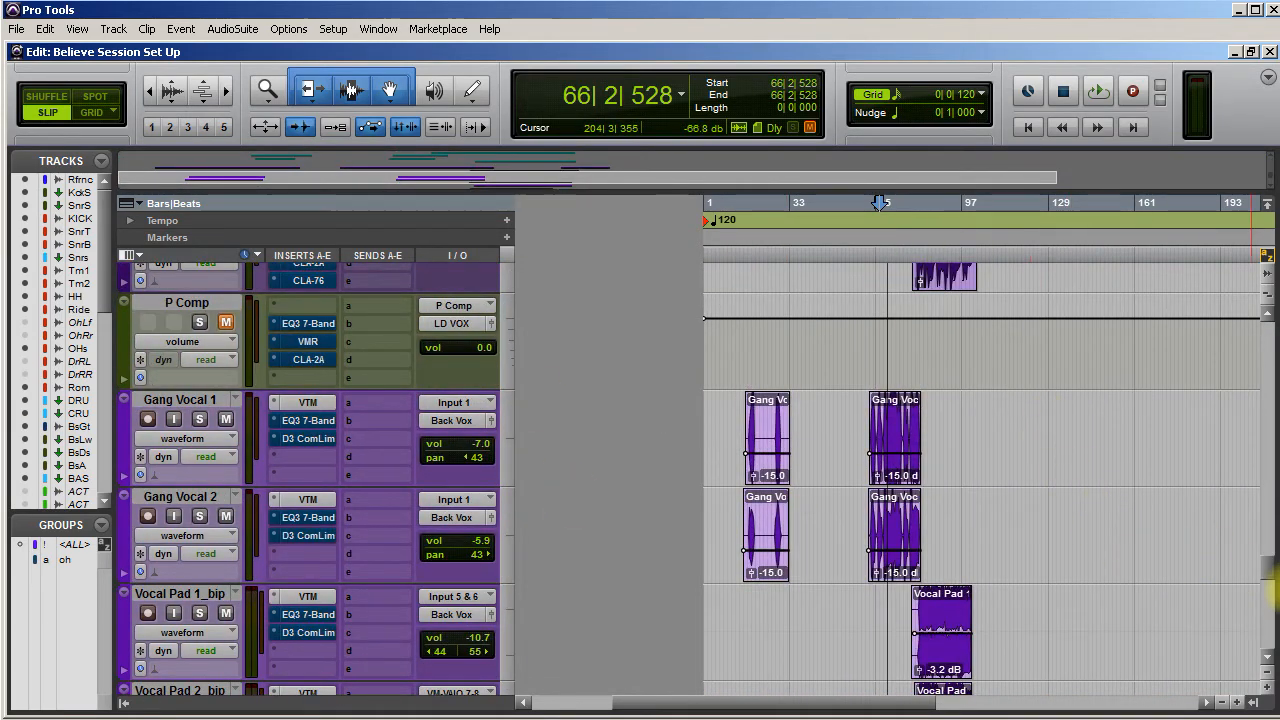
scroll(1268, 578, up, 5)
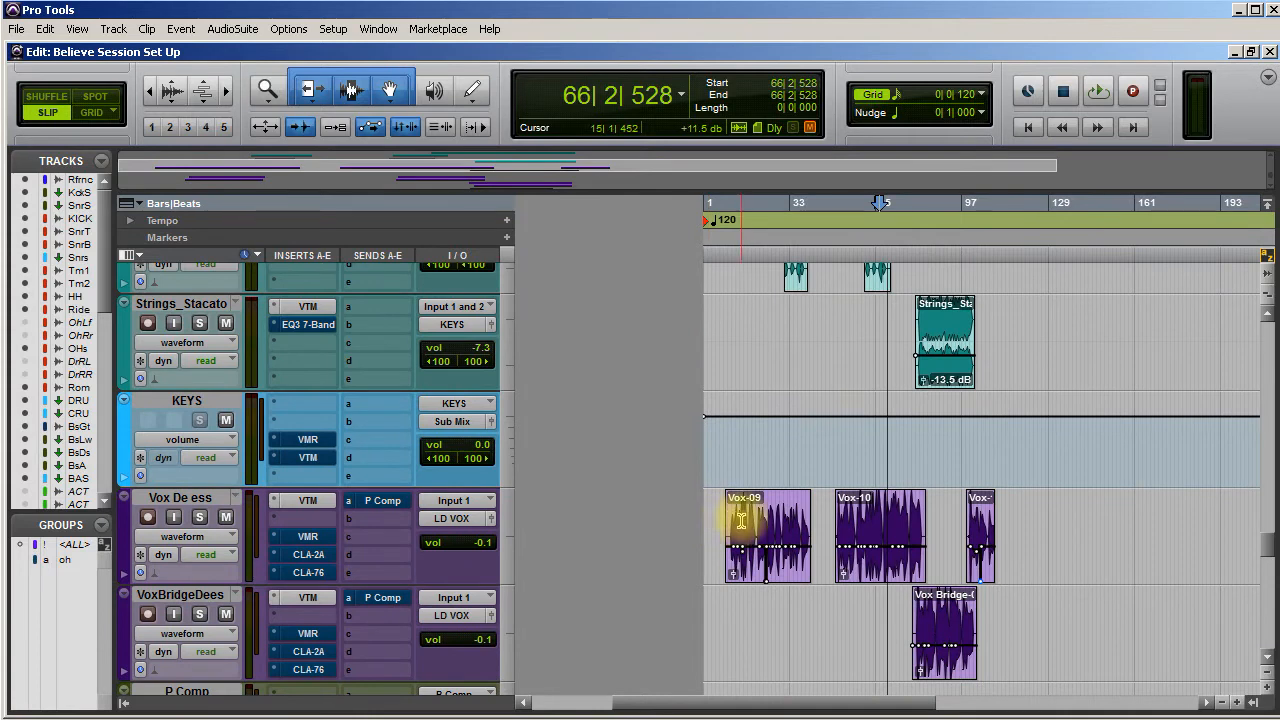
- Place the edit cursor just before the first Vox De ess clip, and switch that track to the Vox playlist
click(714, 518)
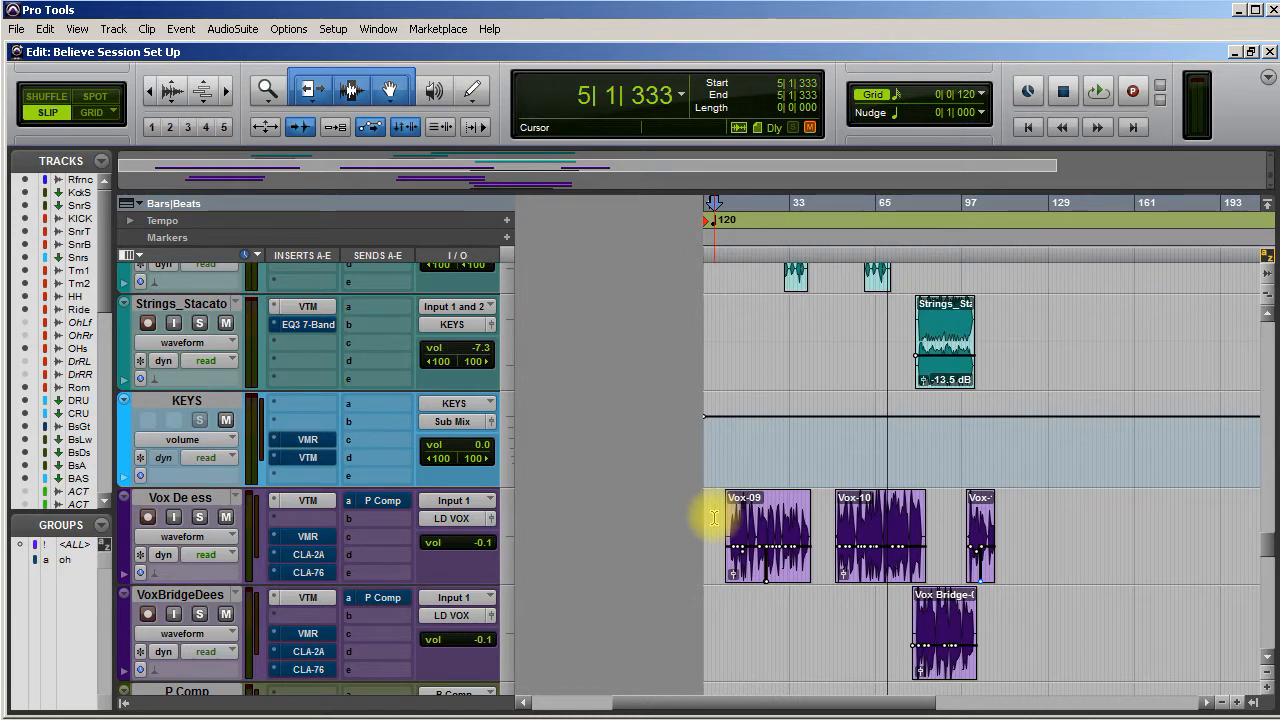
key(t)
key(t)
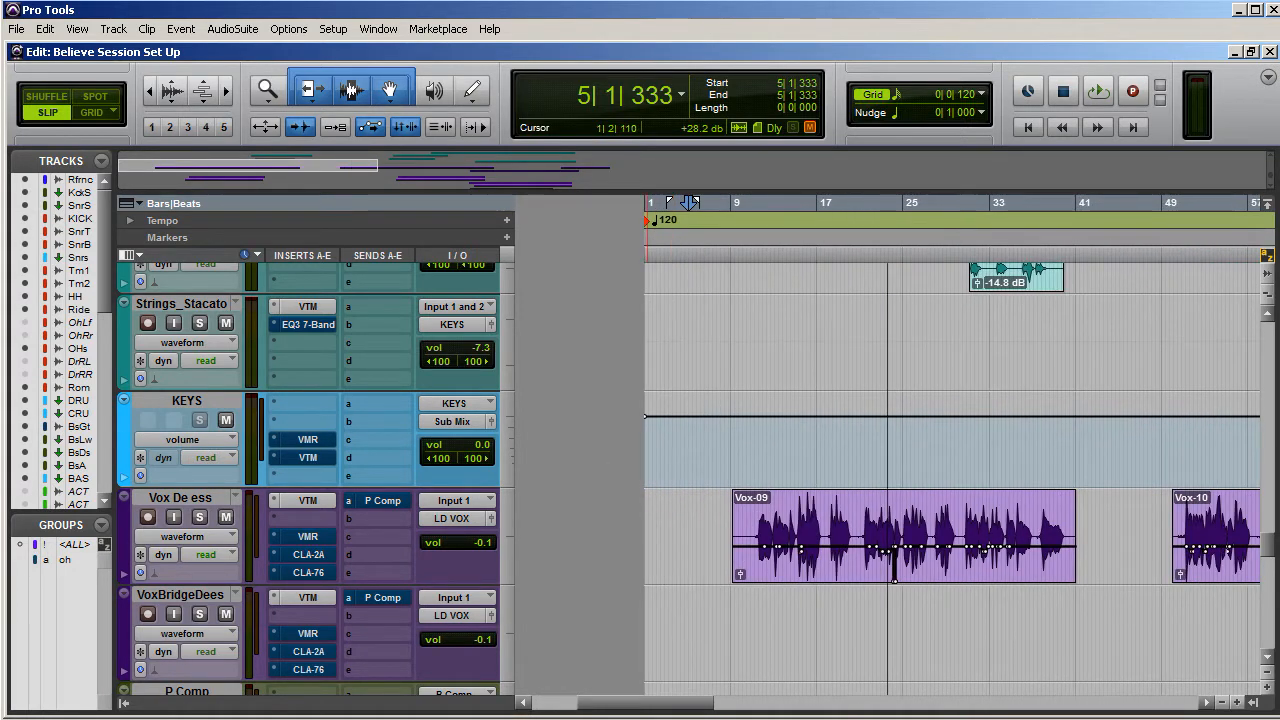
click(233, 498)
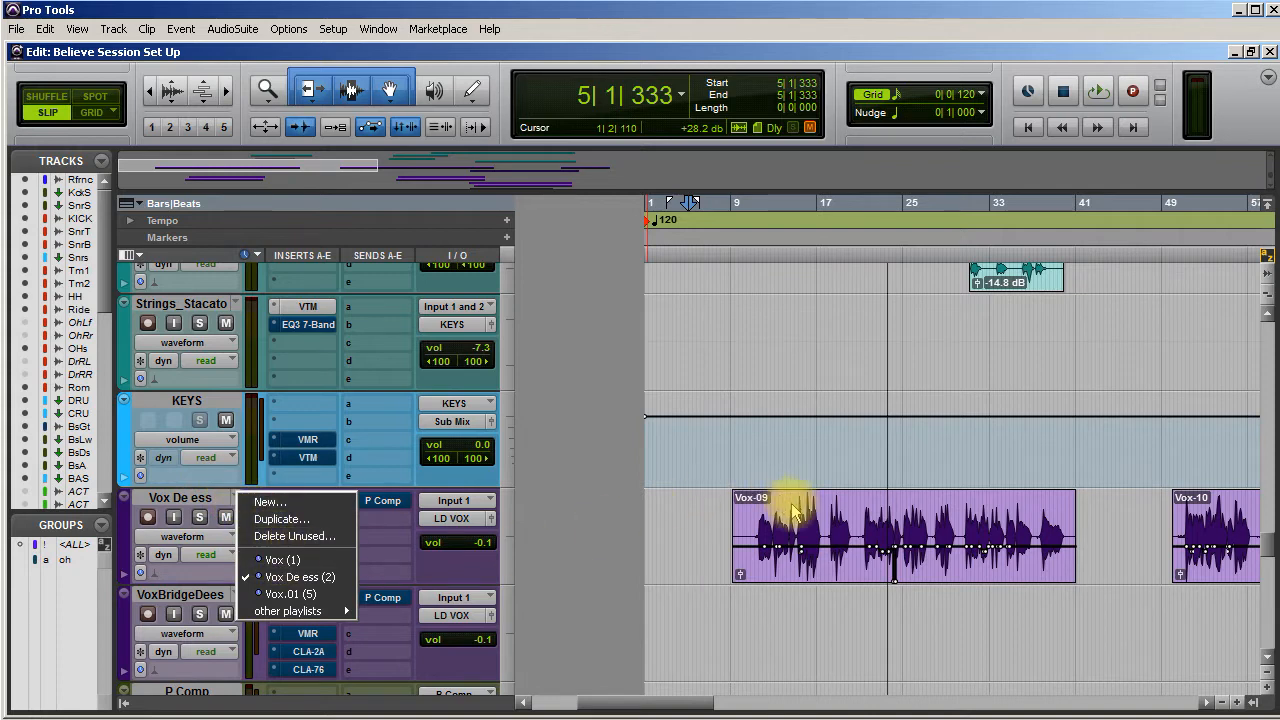
click(283, 560)
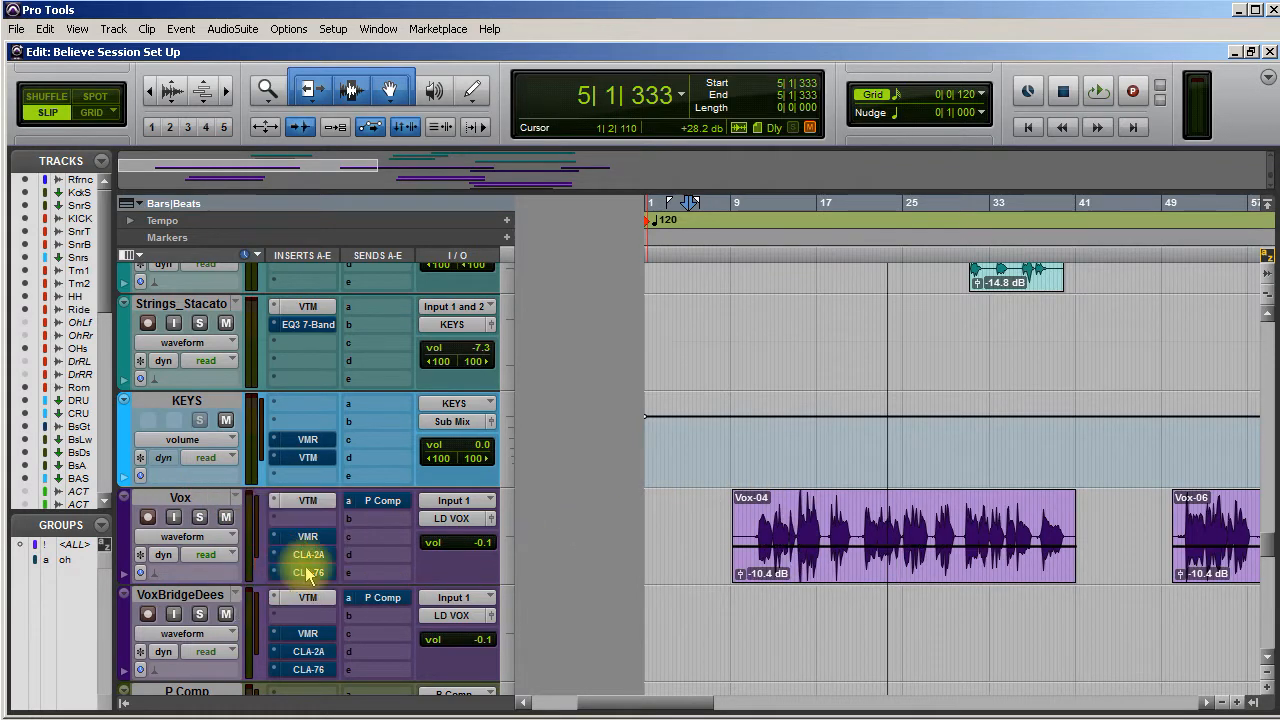
- Magnify the Vox-04 waveform around bar 14 and enlarge the Vox track's height until it fills the Edit window
click(793, 522)
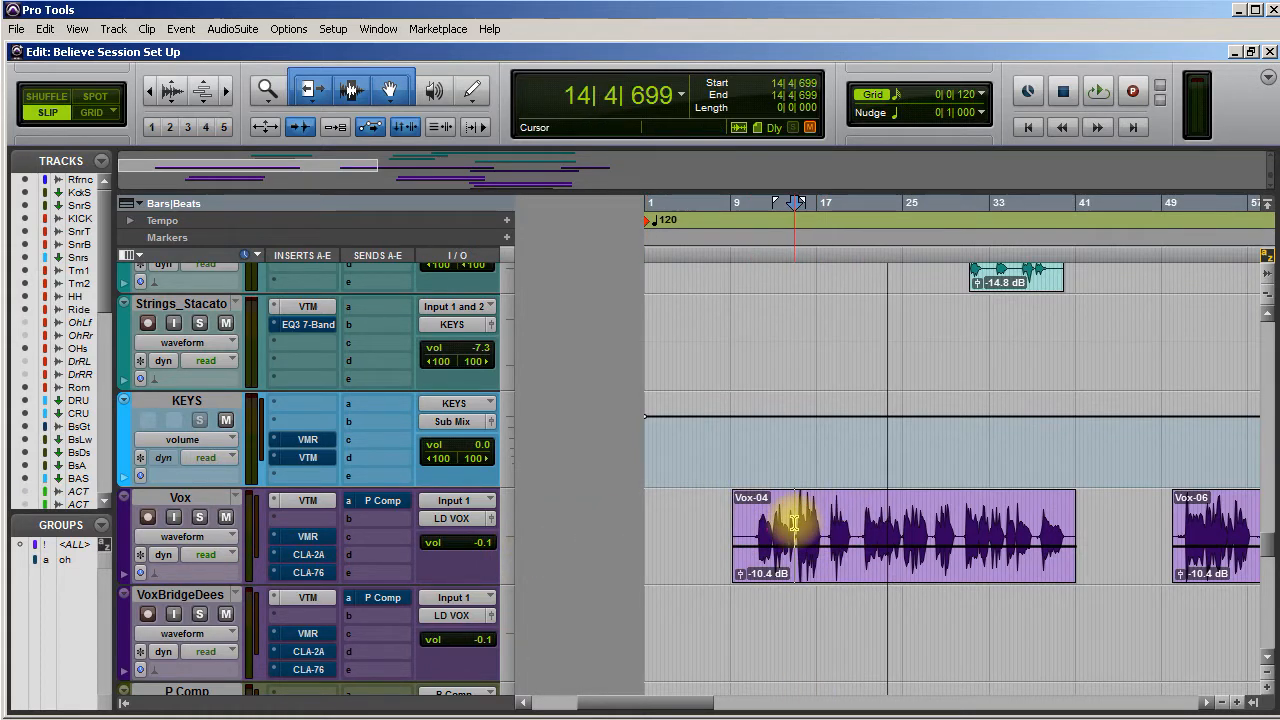
key(t)
key(t)
key(t)
key(t)
key(t)
key(t)
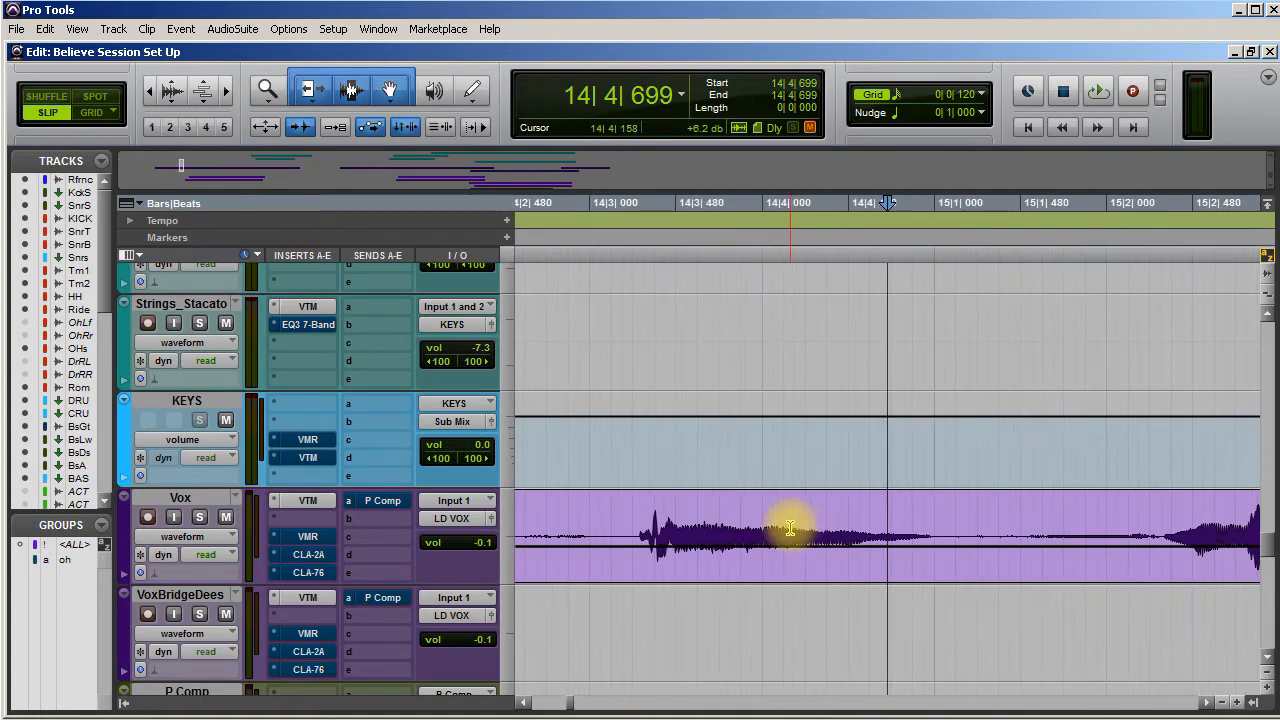
drag(217, 581, 226, 681)
scroll(434, 464, down, 3)
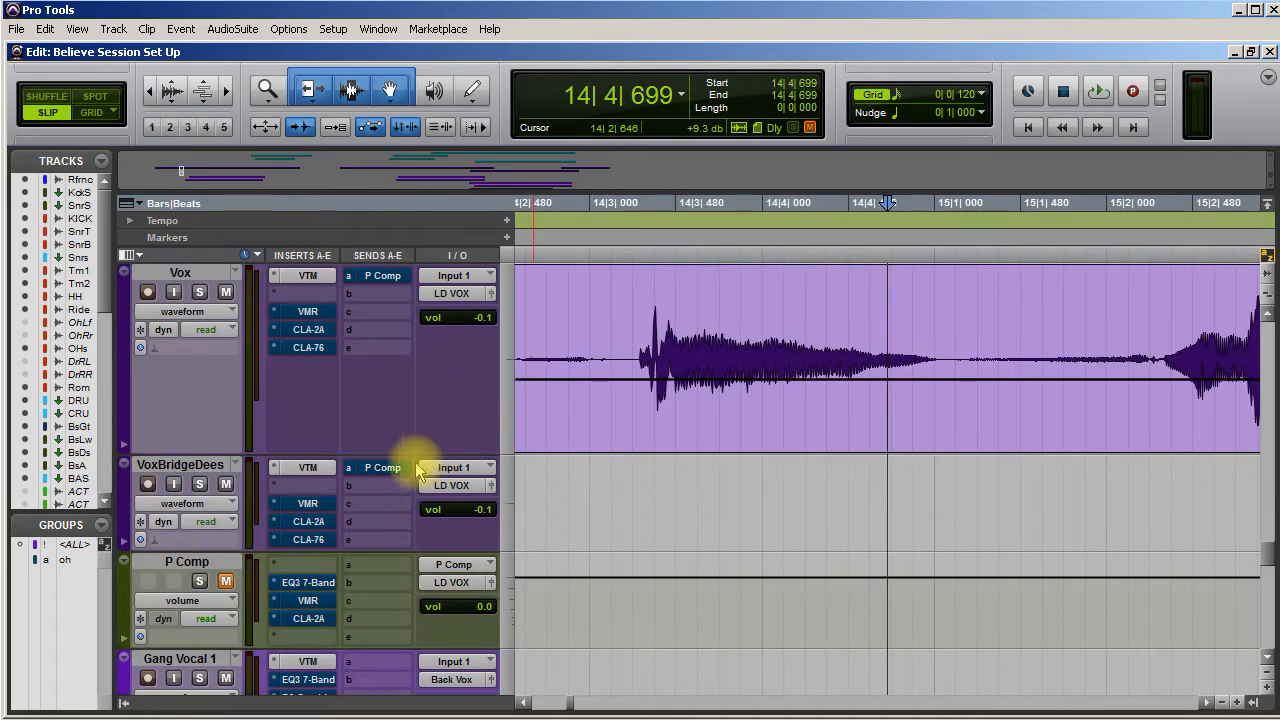
drag(224, 455, 222, 698)
scroll(475, 497, up, 1)
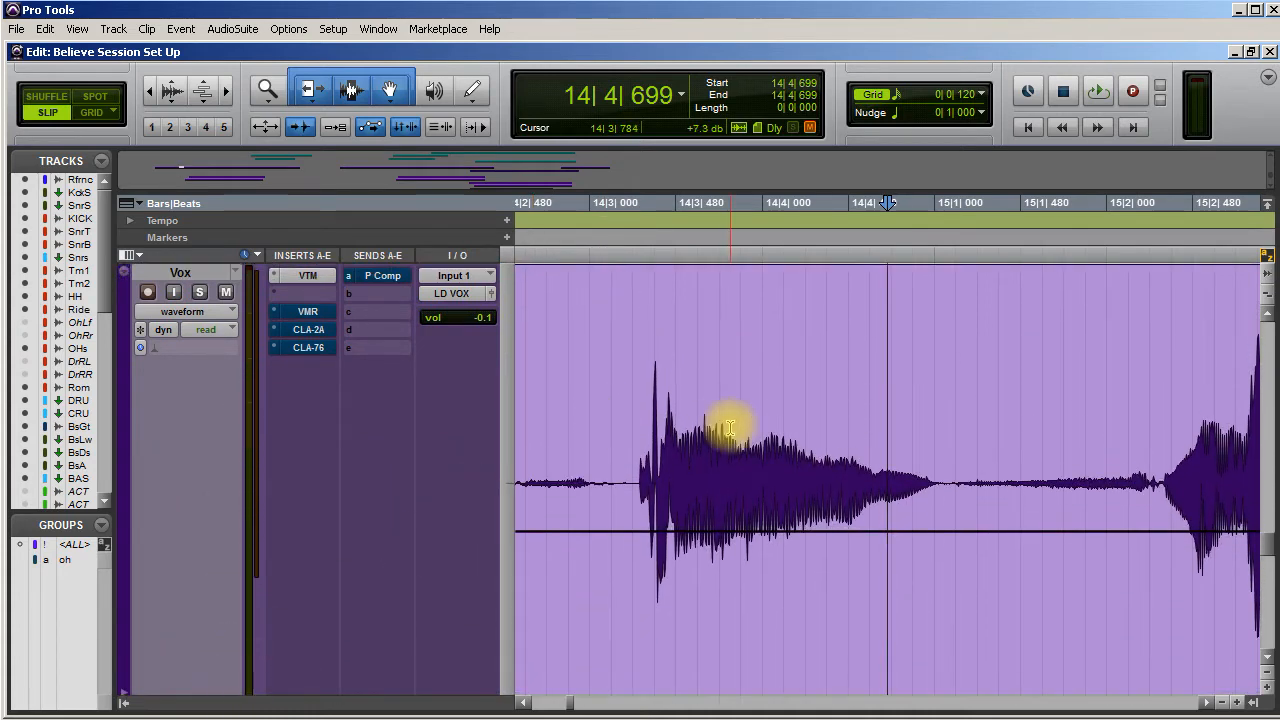
- Examine the magnified Vox waveform from bar 15 back to bar 12 for a dense sibilant burst
scroll(706, 463, left, 2)
scroll(702, 465, right, 4)
scroll(697, 463, left, 2)
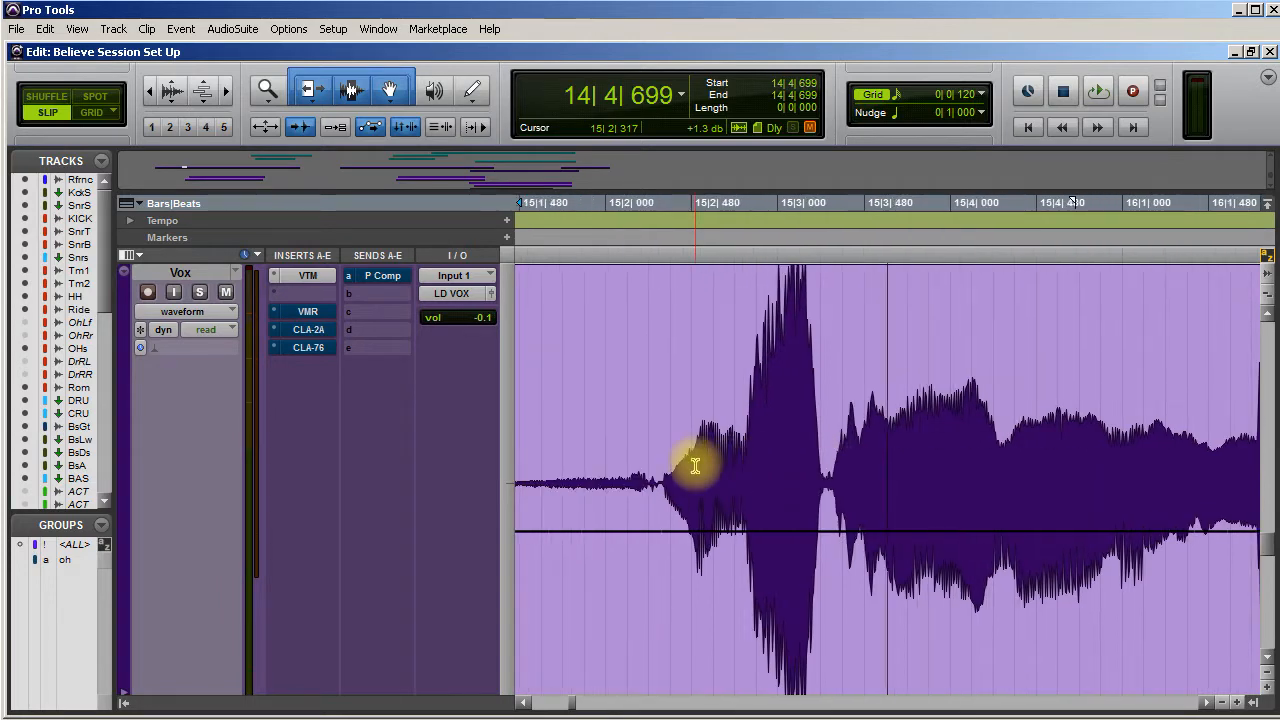
scroll(757, 457, left, 3)
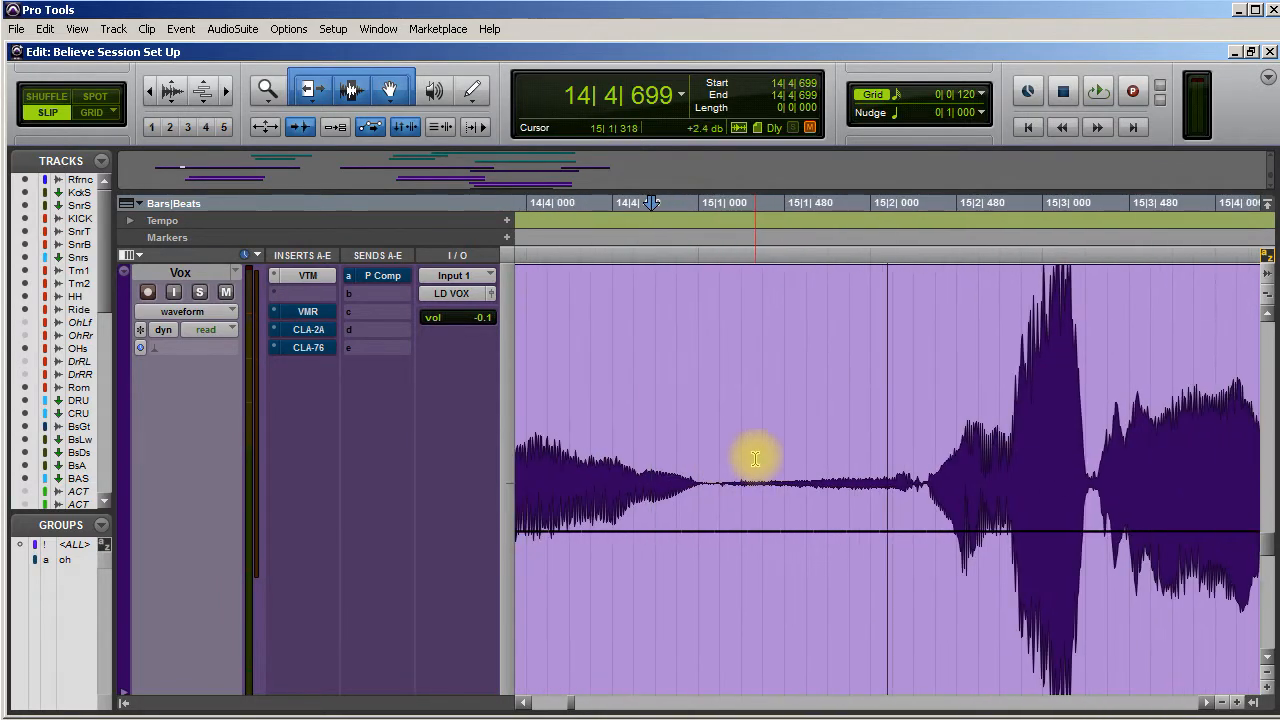
scroll(755, 459, left, 5)
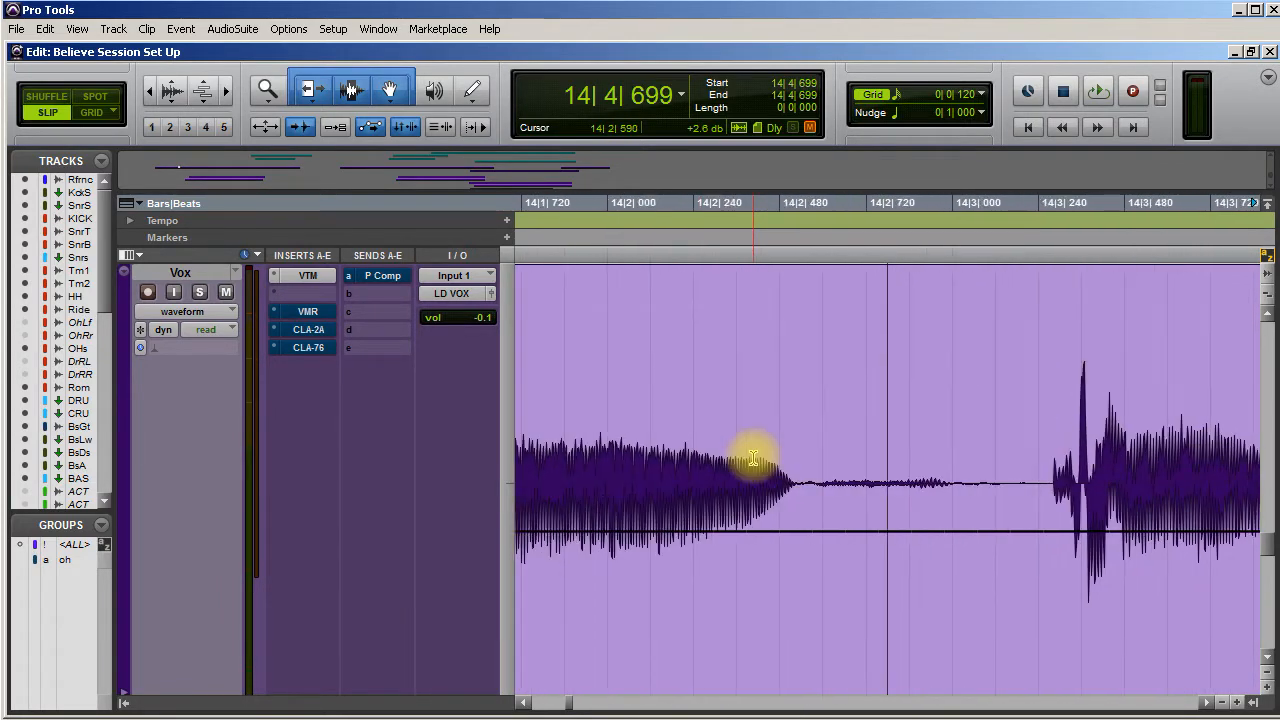
scroll(751, 457, left, 5)
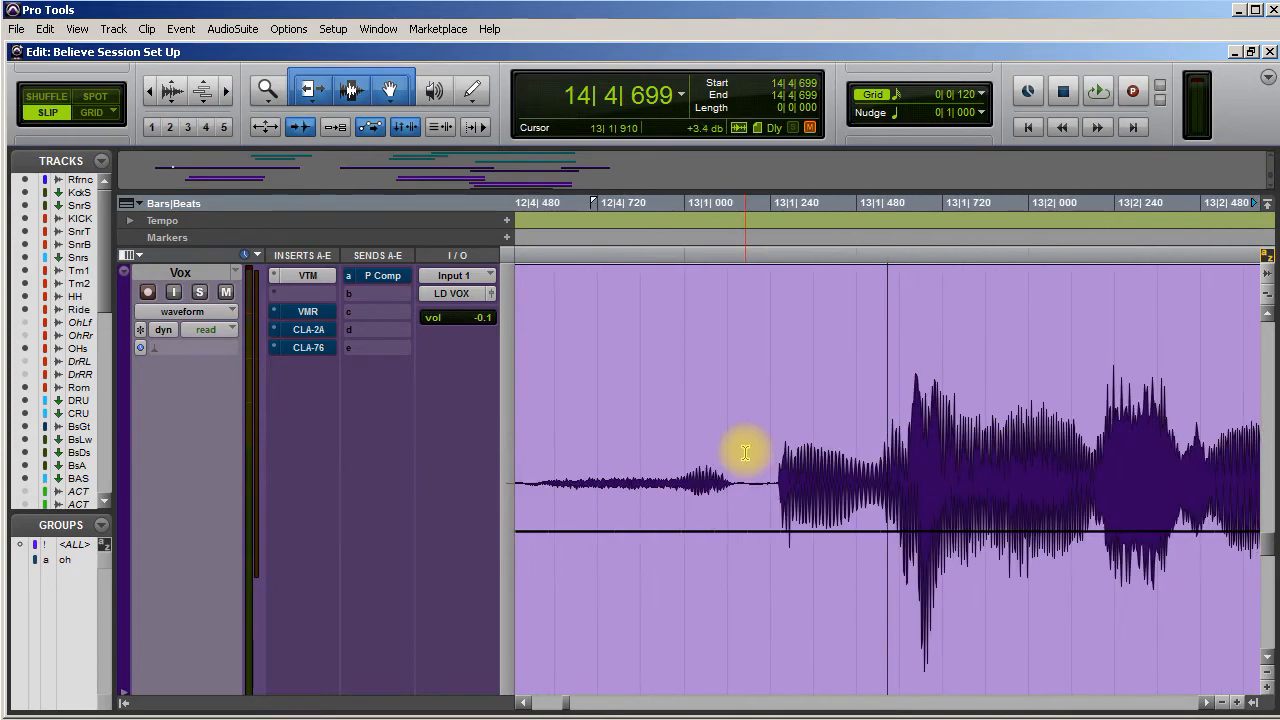
key(t)
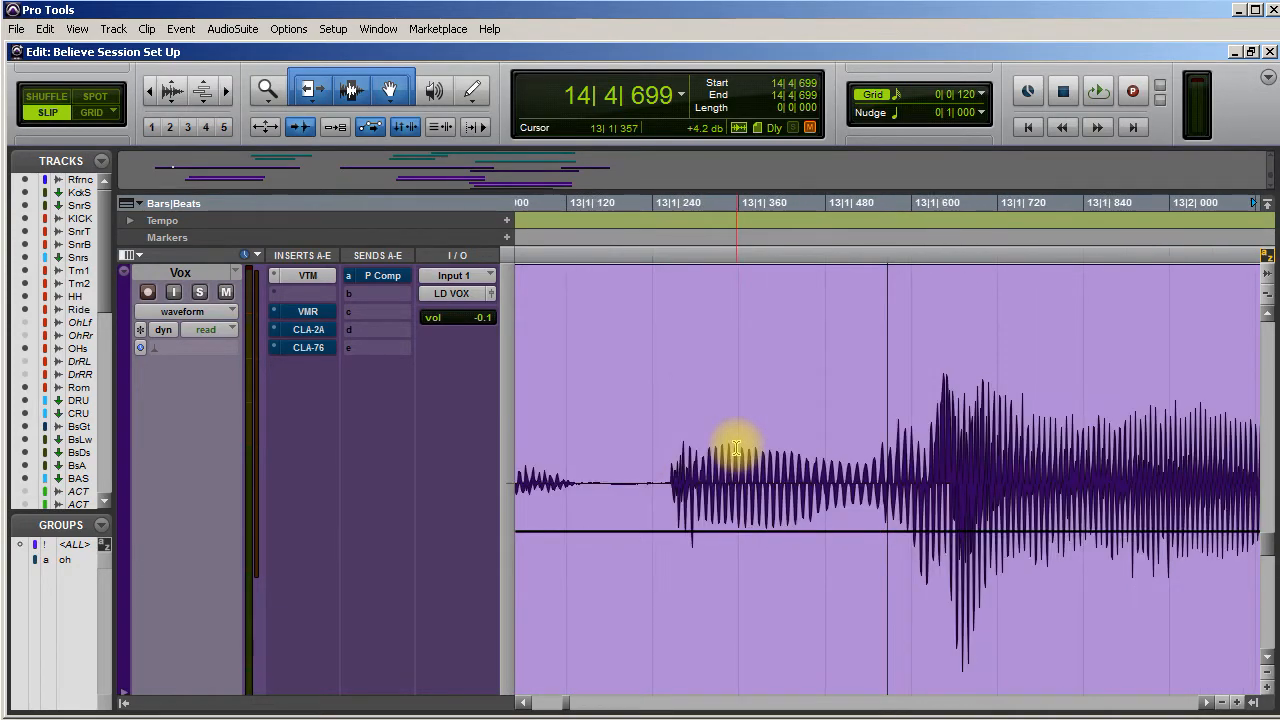
scroll(736, 449, left, 10)
scroll(544, 446, left, 5)
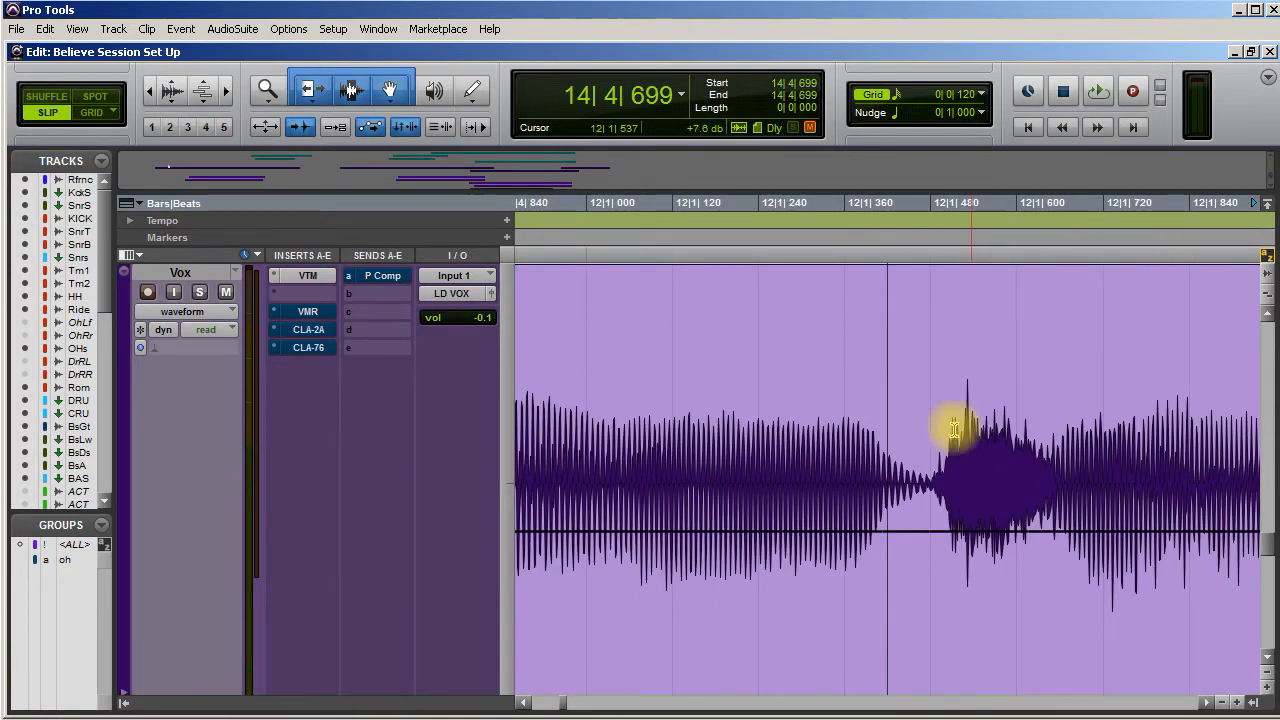
- Select the dense burst in the Vox waveform from 12|1|484 to 12|1|652, solo the track and audition the selection
drag(935, 405, 1052, 408)
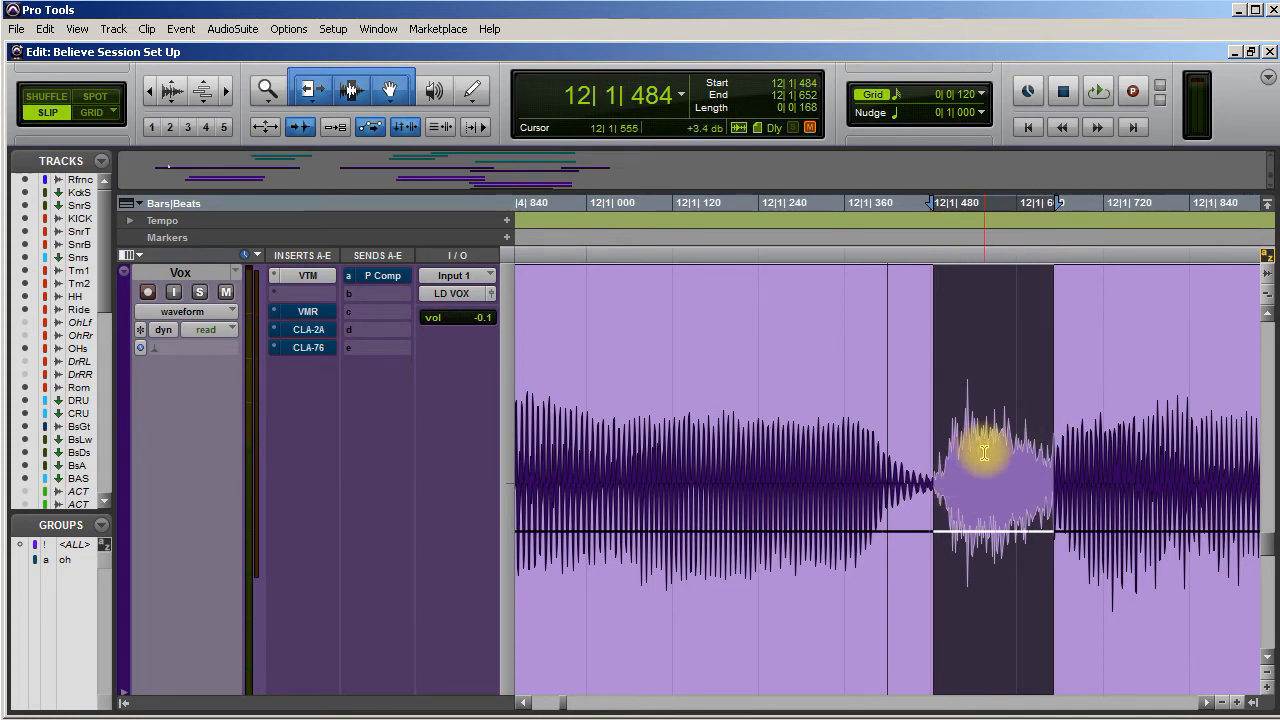
key(space)
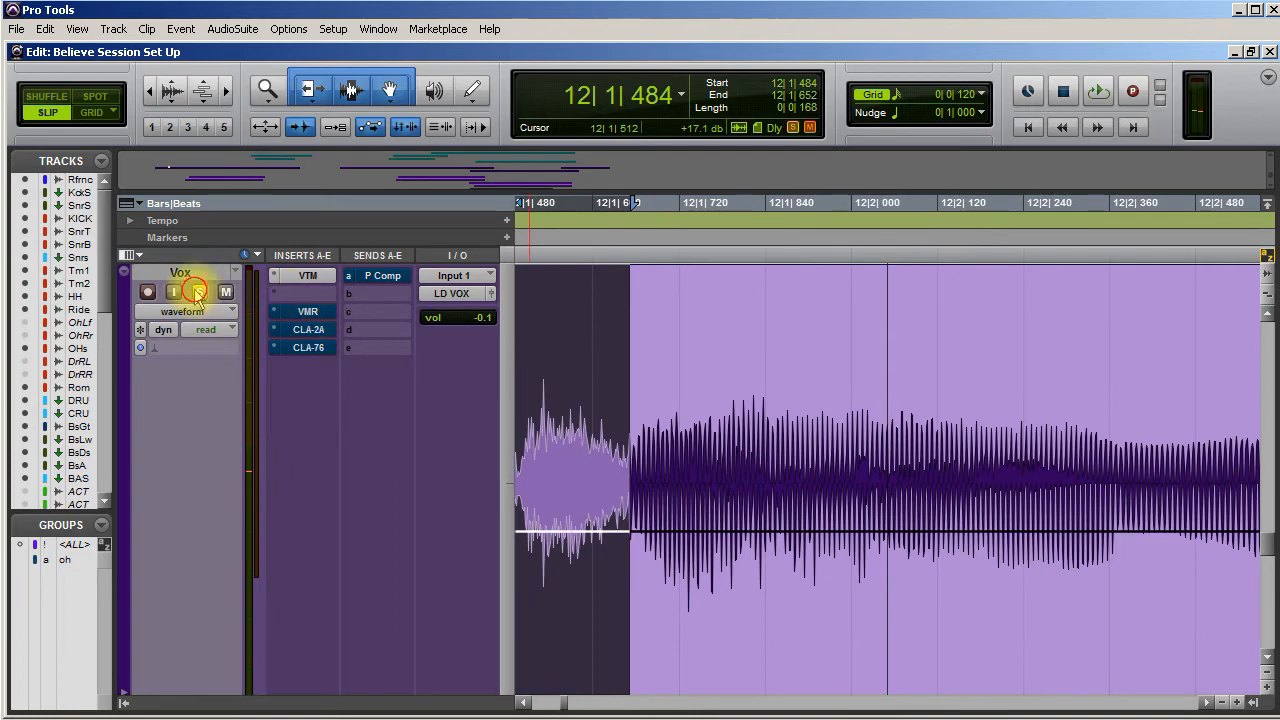
click(197, 291)
key(space)
key(space)
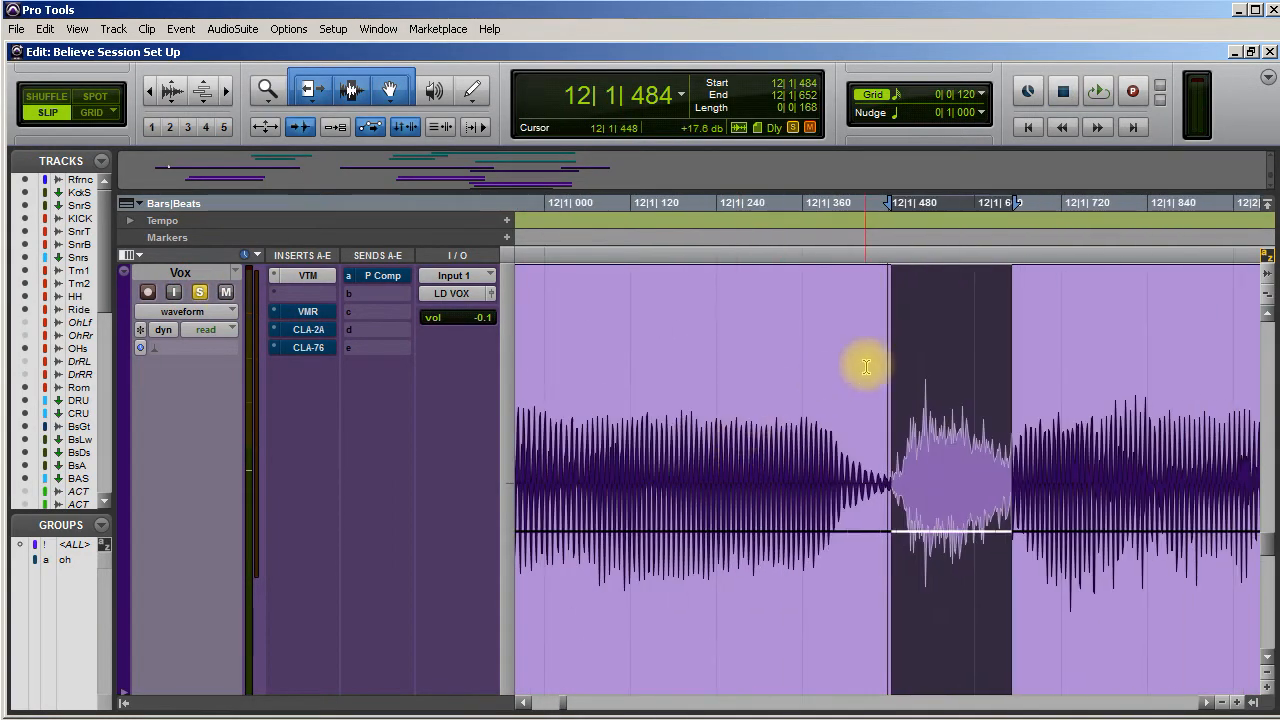
- Locate the dense sibilant burst in bar 11 of the Vox waveform and select it from 11|4|145 to 11|4|352
click(844, 366)
scroll(768, 427, left, 10)
scroll(767, 427, right, 1)
drag(826, 437, 971, 444)
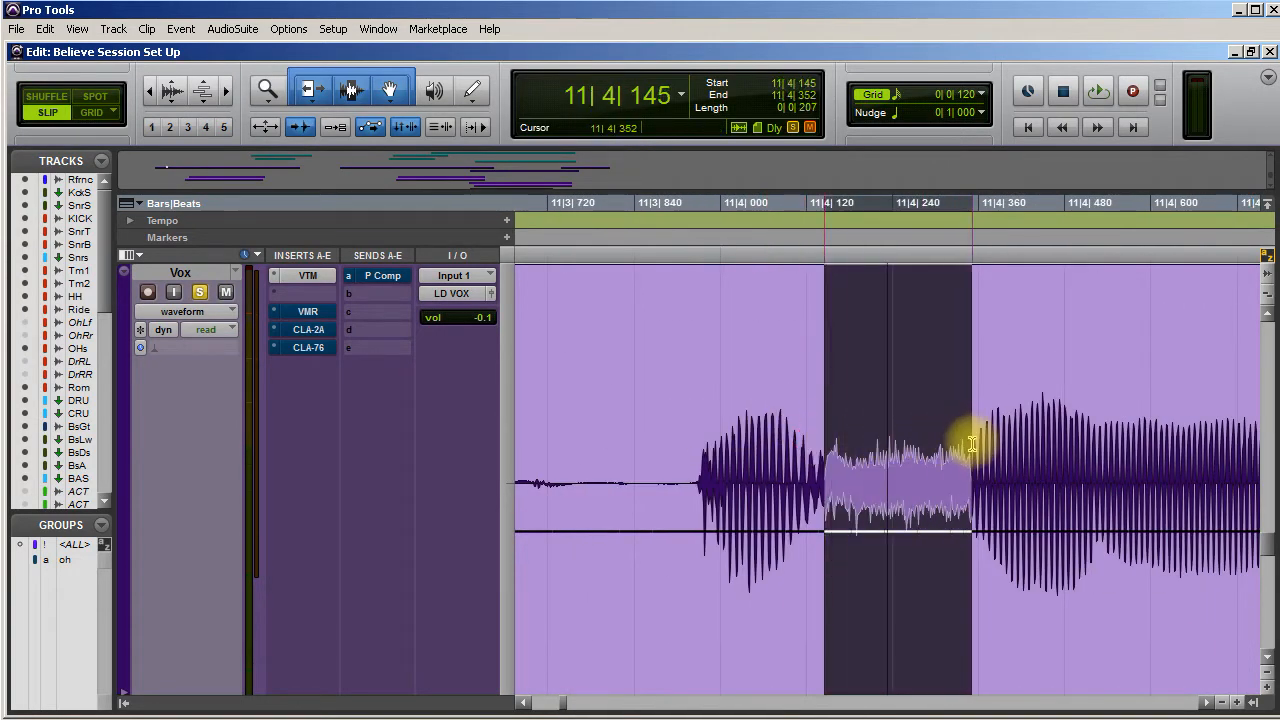
- Widen the view to the opening phrases of the Vox-04 clip and place the edit cursor at 15|1|898
scroll(729, 449, left, 15)
scroll(725, 451, left, 10)
key(r)
key(r)
key(r)
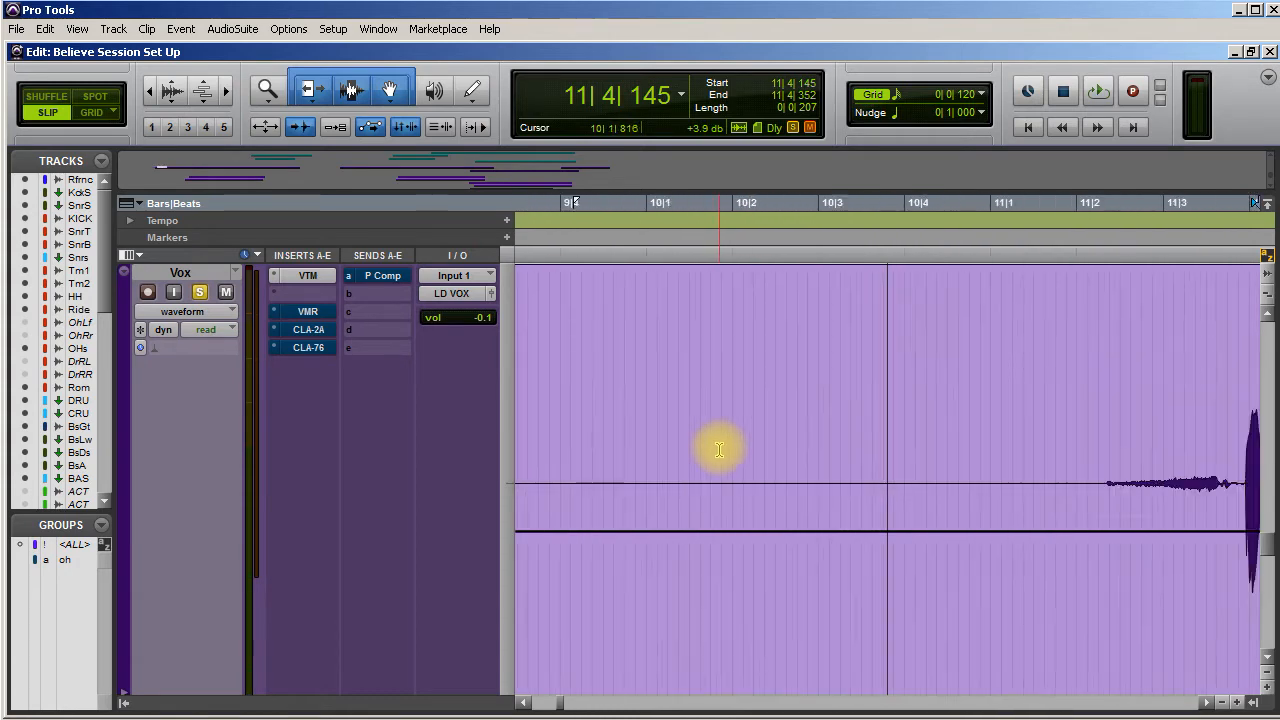
key(r)
key(r)
key(r)
click(850, 447)
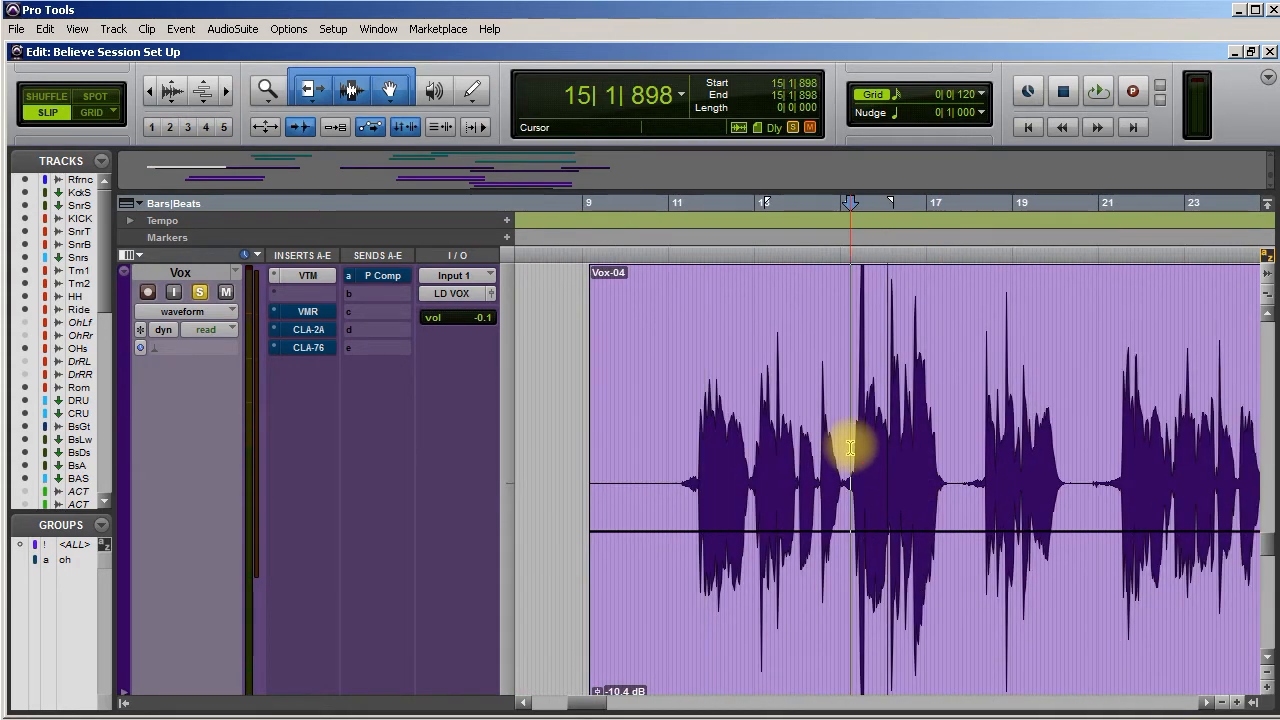
- Magnify the waveform at the cursor, select the loud burst from 15|2|781 to 15|3|255 and audition it
key(t)
key(t)
key(t)
key(t)
key(t)
key(t)
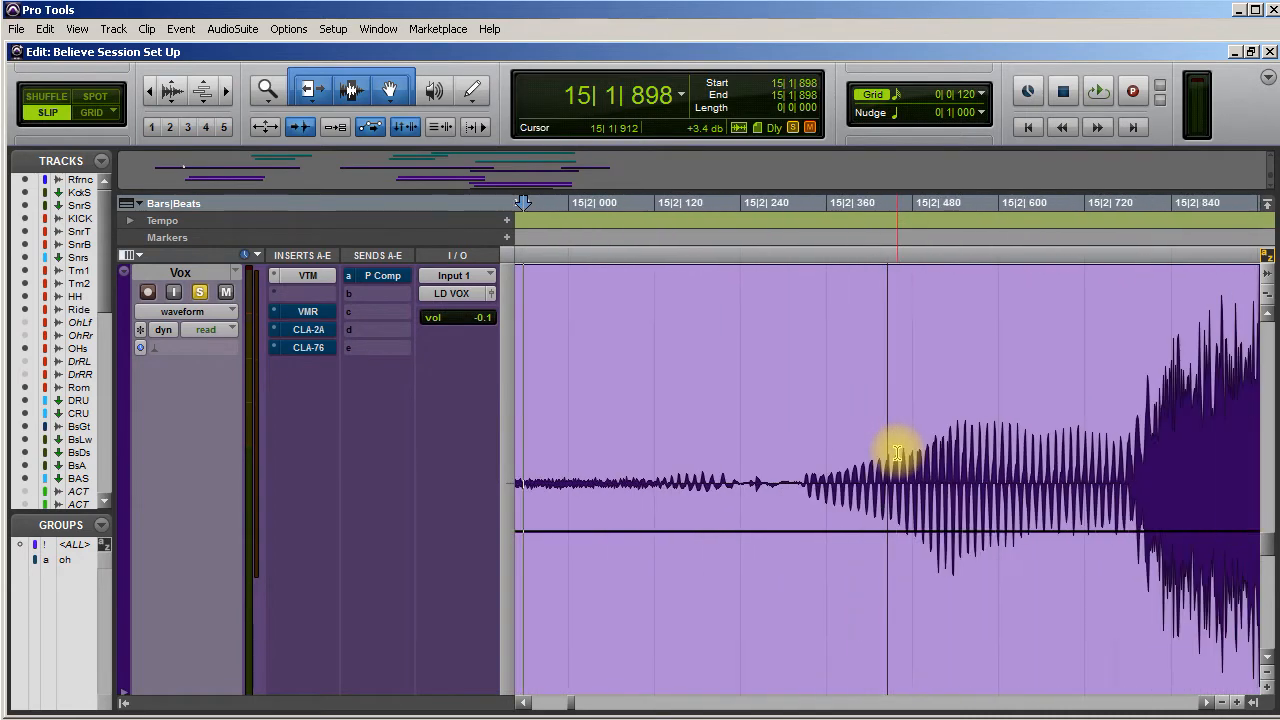
drag(765, 392, 1077, 400)
key(space)
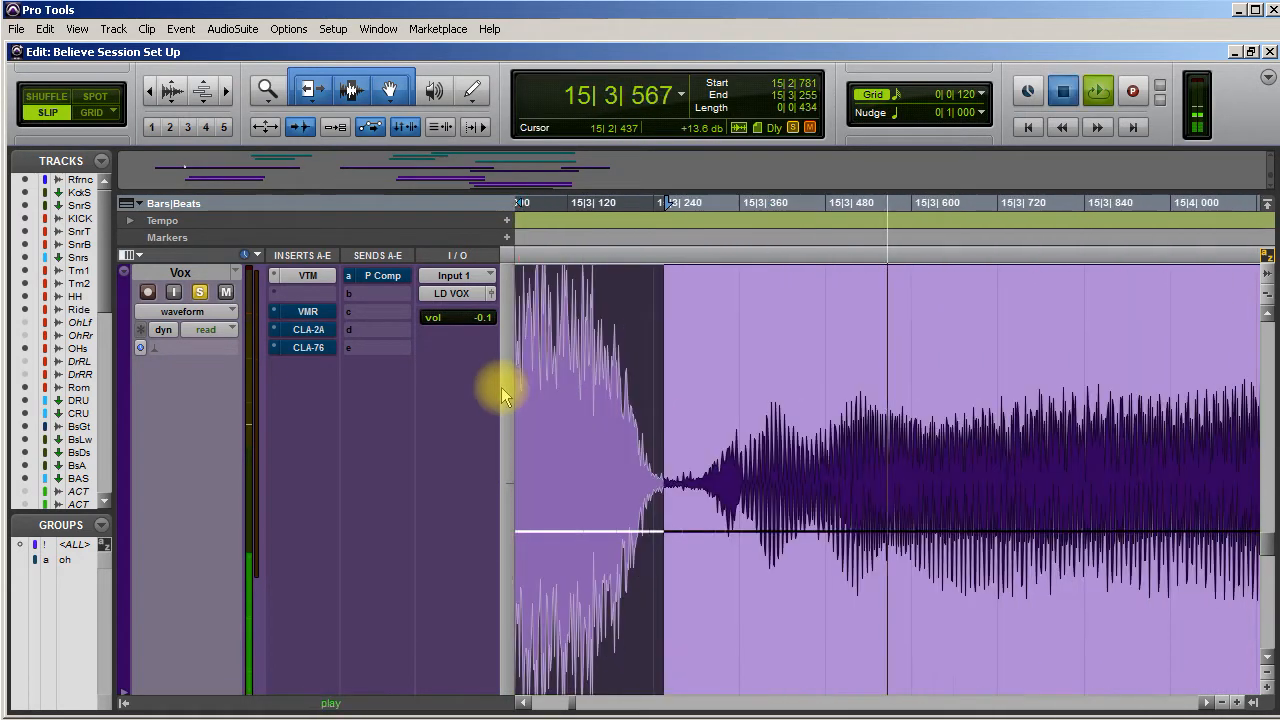
key(space)
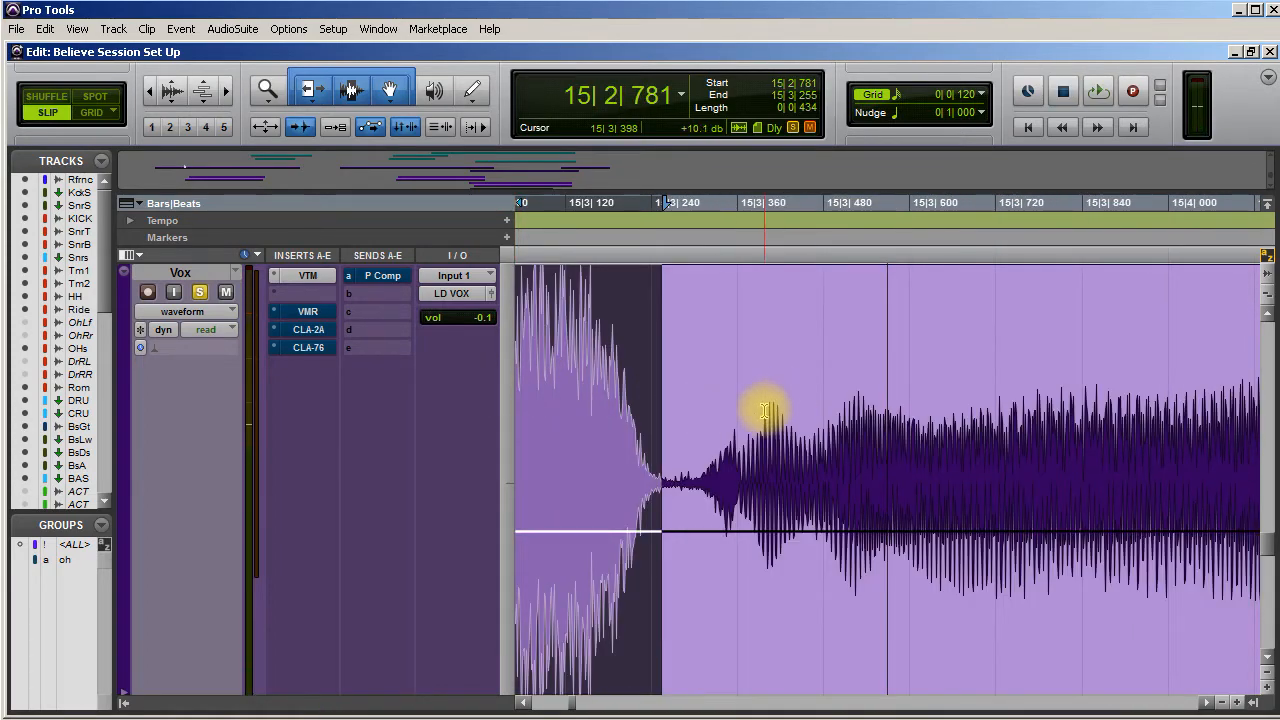
- Examine the Vox waveform from bar 15 to bar 18, then select and audition the short noisy burst from 18|2|595 to 18|2|734
scroll(694, 414, right, 10)
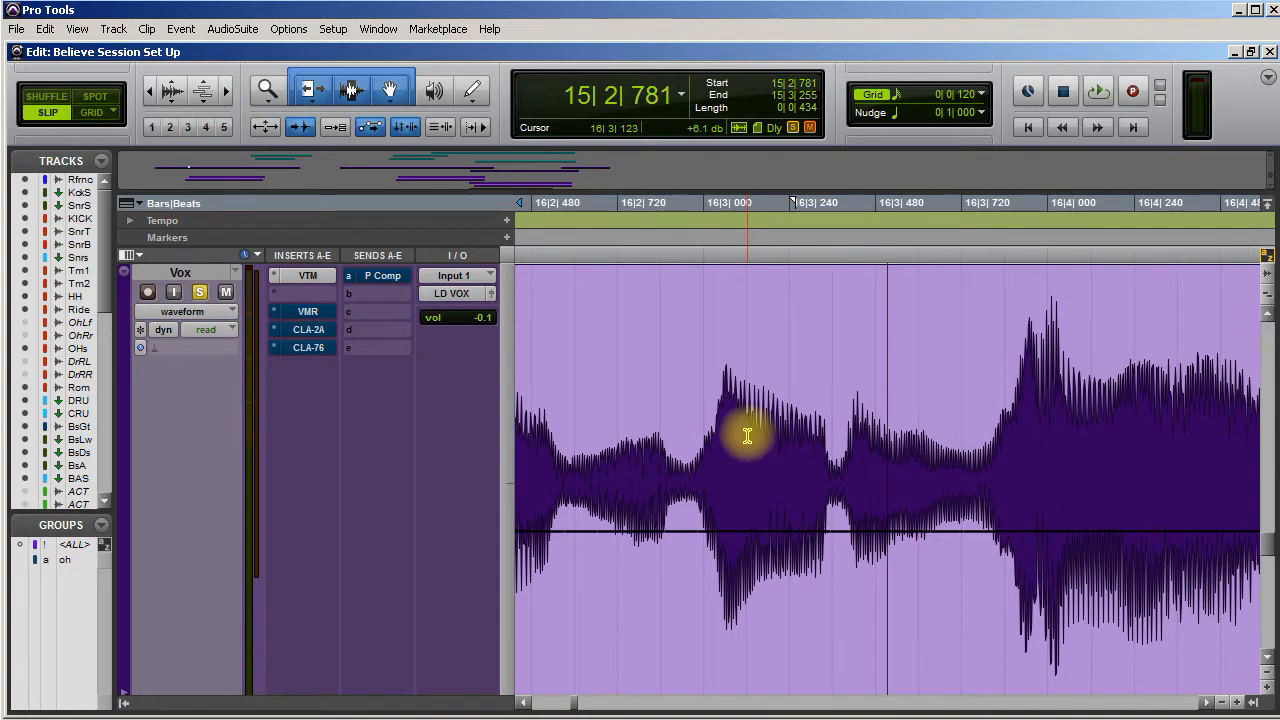
scroll(747, 436, down, 1)
scroll(747, 436, up, 2)
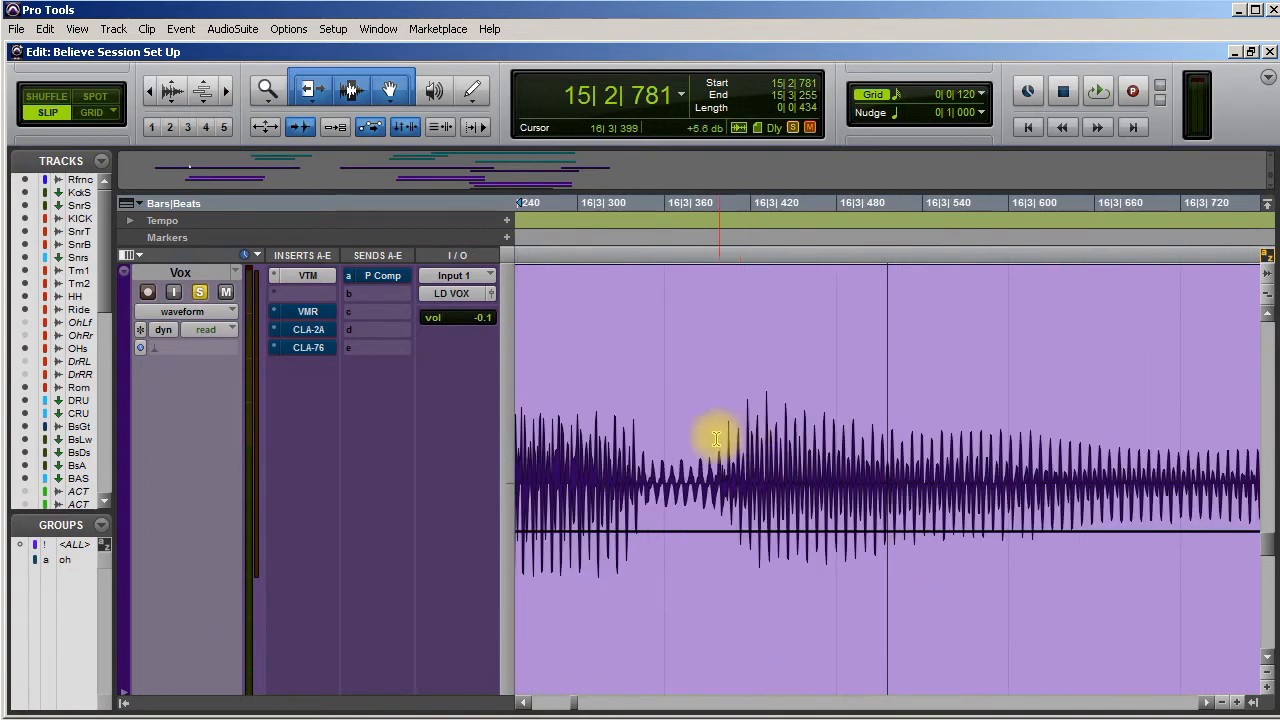
scroll(707, 438, left, 5)
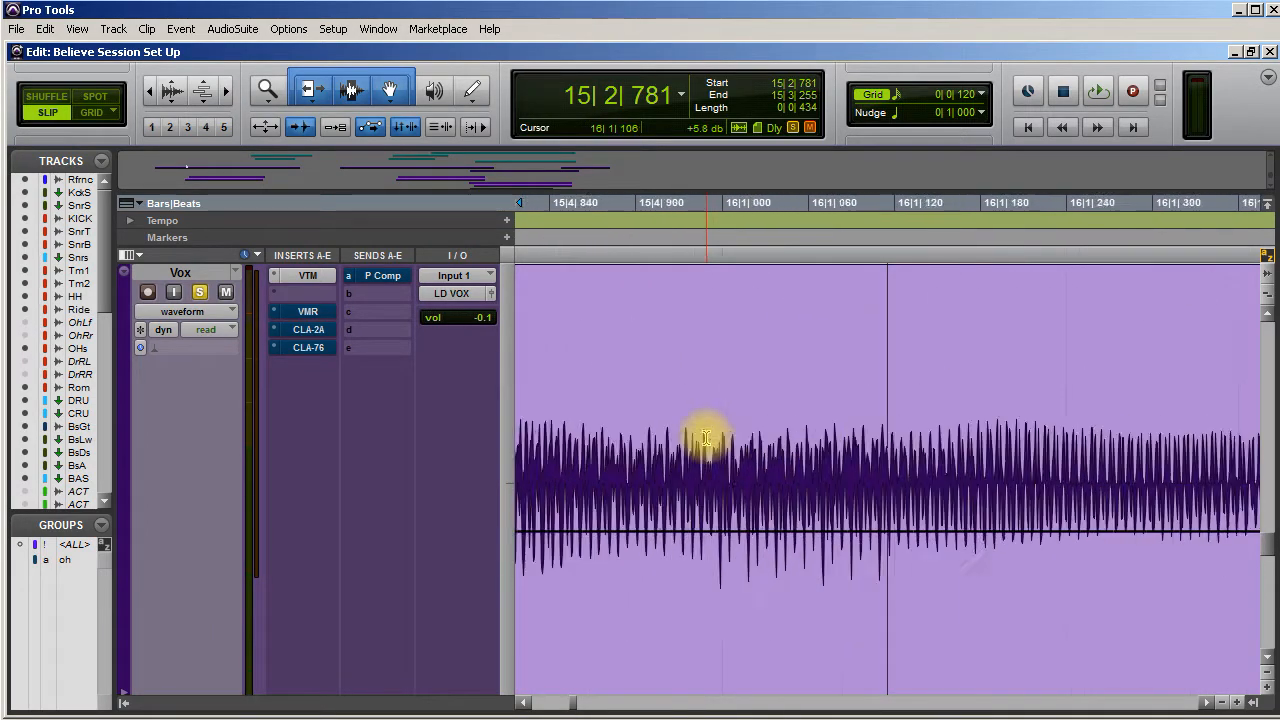
scroll(698, 432, right, 6)
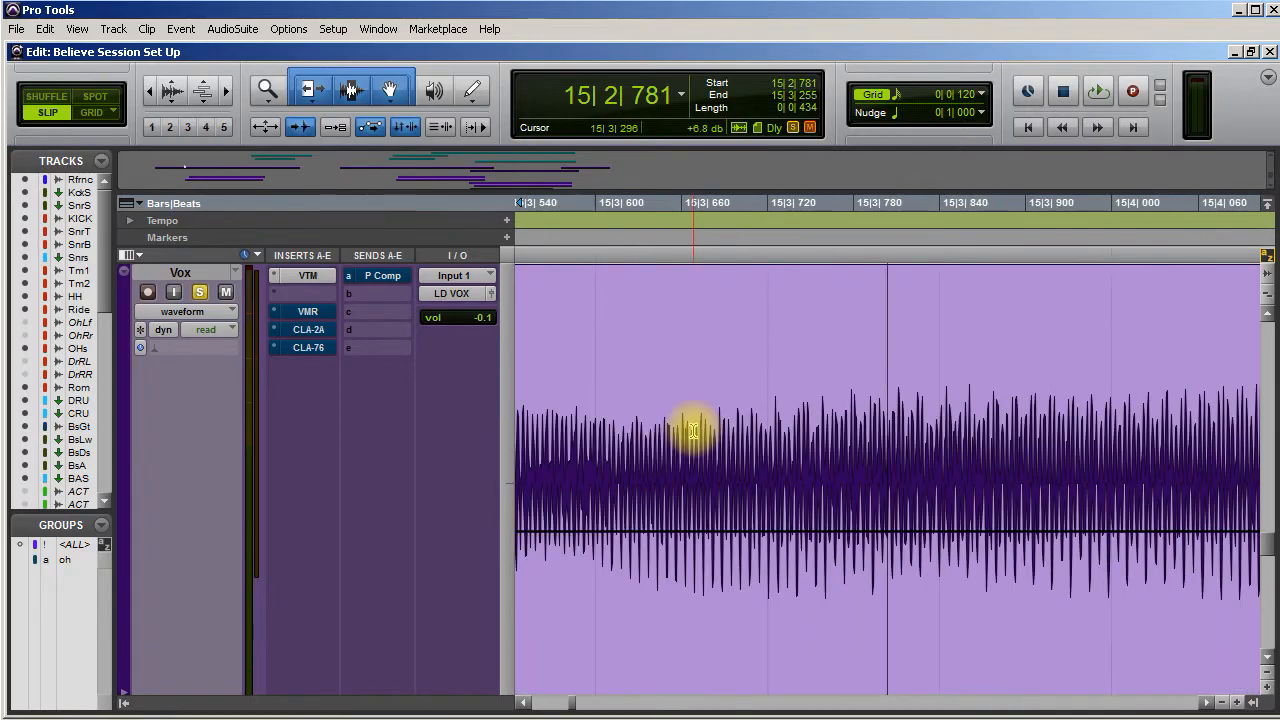
scroll(690, 432, right, 15)
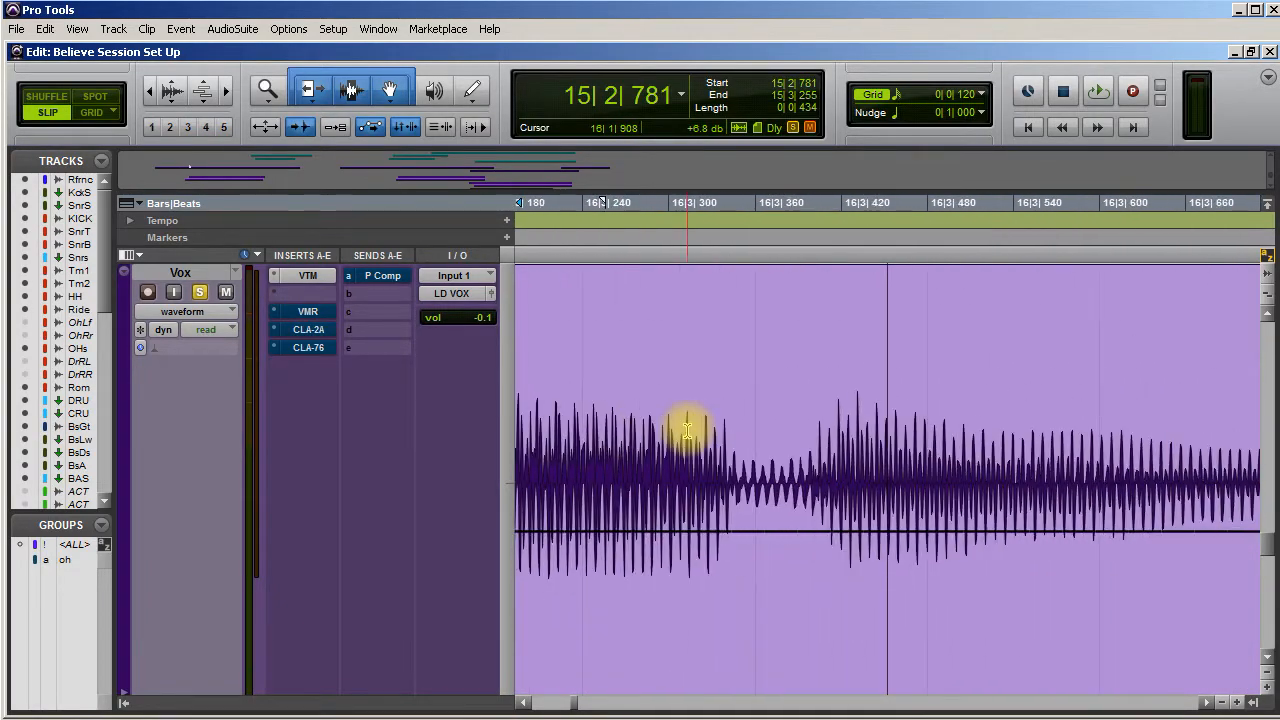
scroll(687, 431, right, 8)
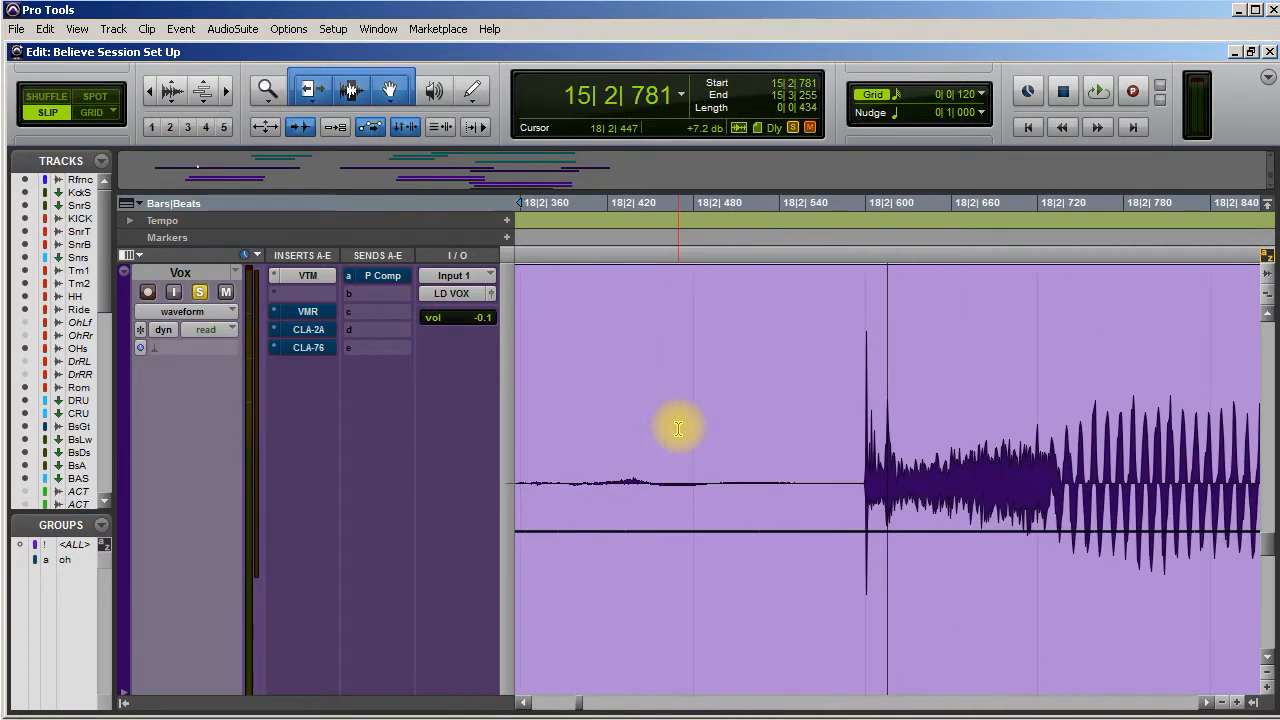
drag(686, 416, 893, 430)
key(space)
key(space)
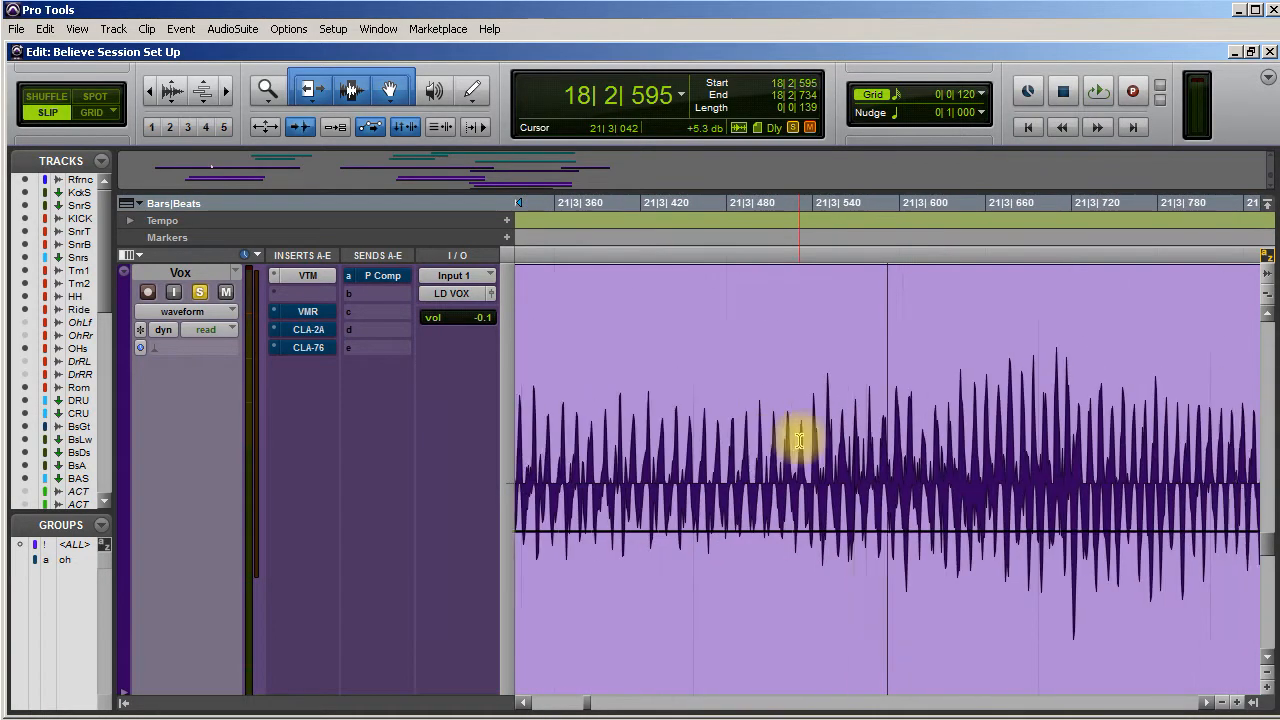
- Select the dense sibilant burst near the end of bar 21 from 21|4|393 to 21|4|611 and audition it
key(space)
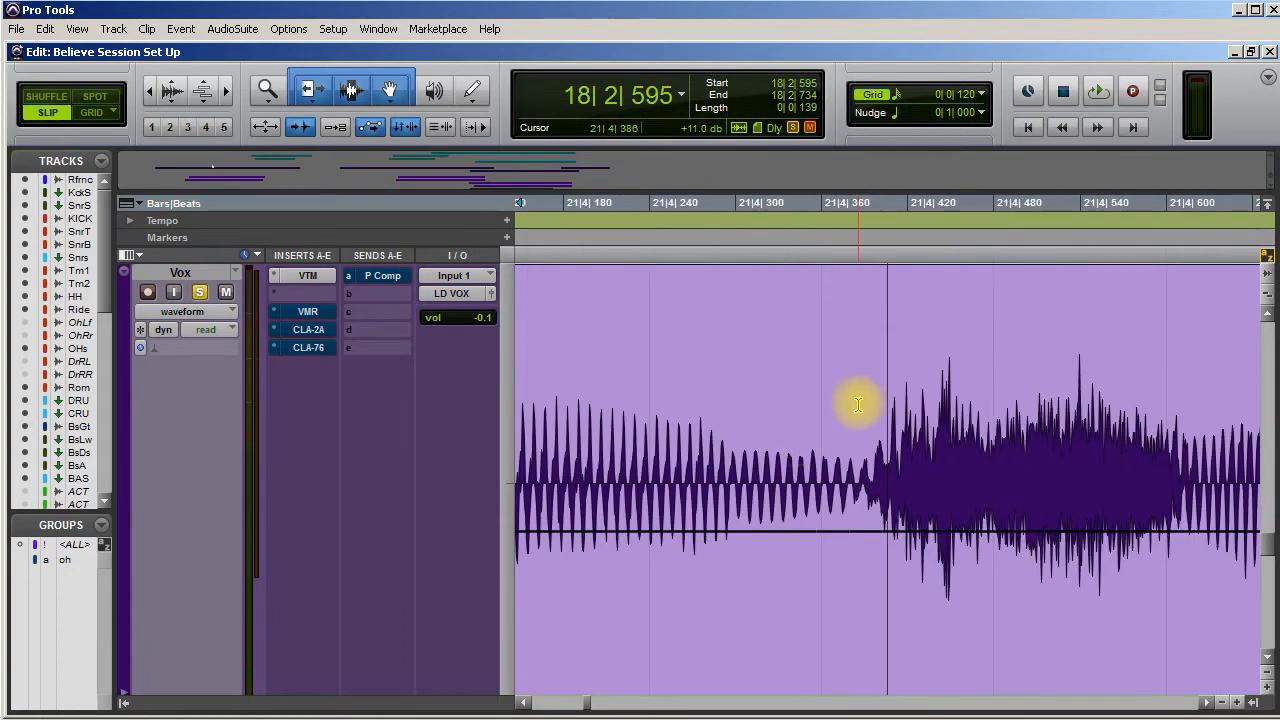
drag(868, 400, 1171, 409)
key(space)
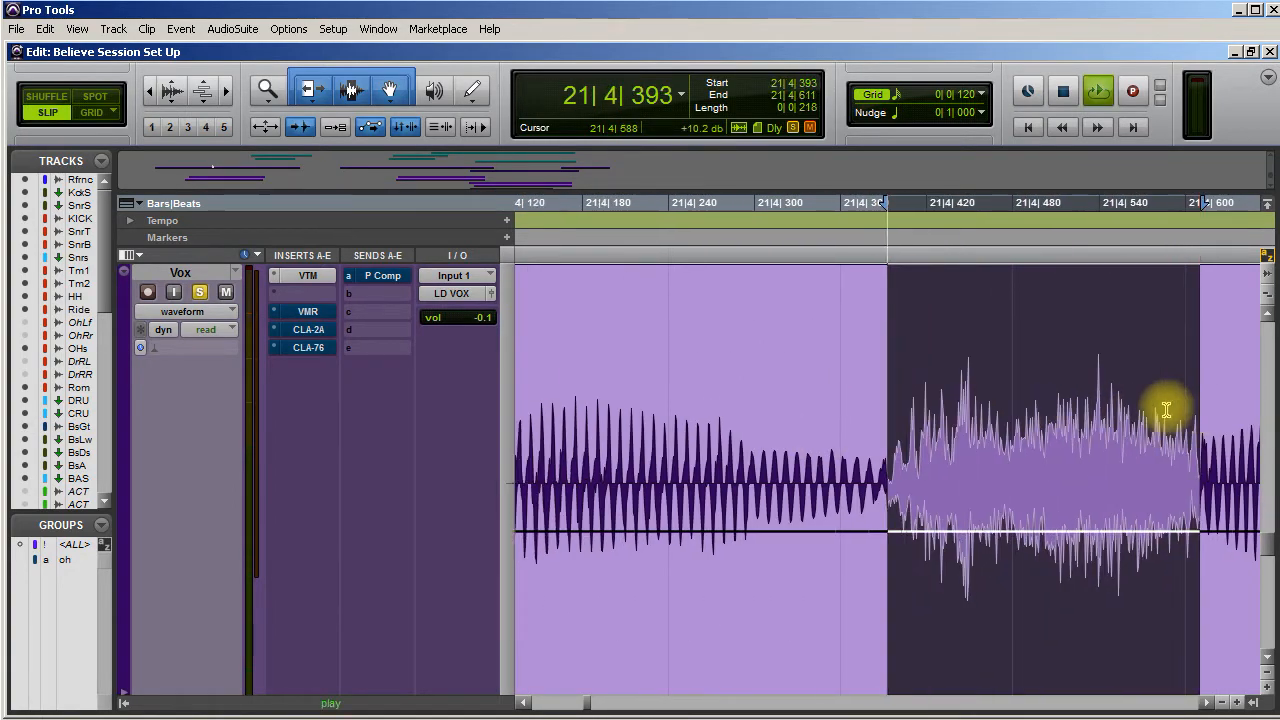
key(space)
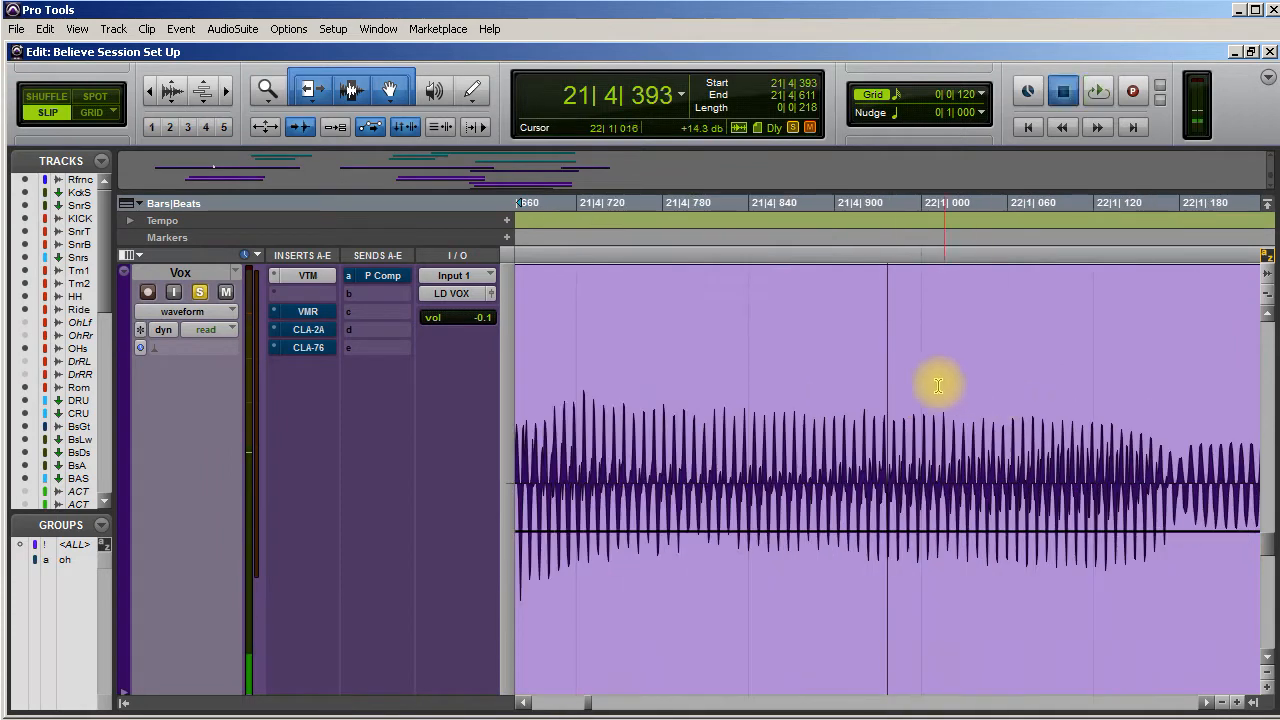
- Select the sibilant burst from 21|4|391 to 21|4|616 and lower its clip gain by about 3.9 dB
scroll(630, 411, left, 7)
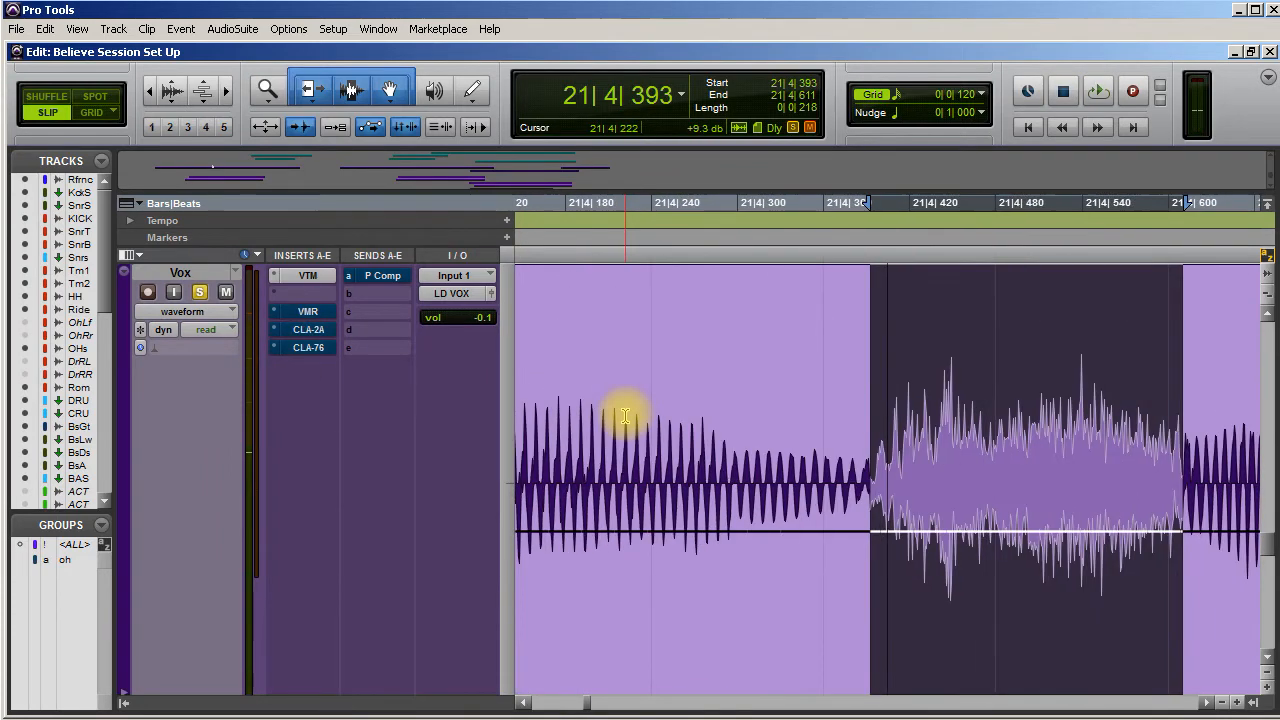
click(636, 361)
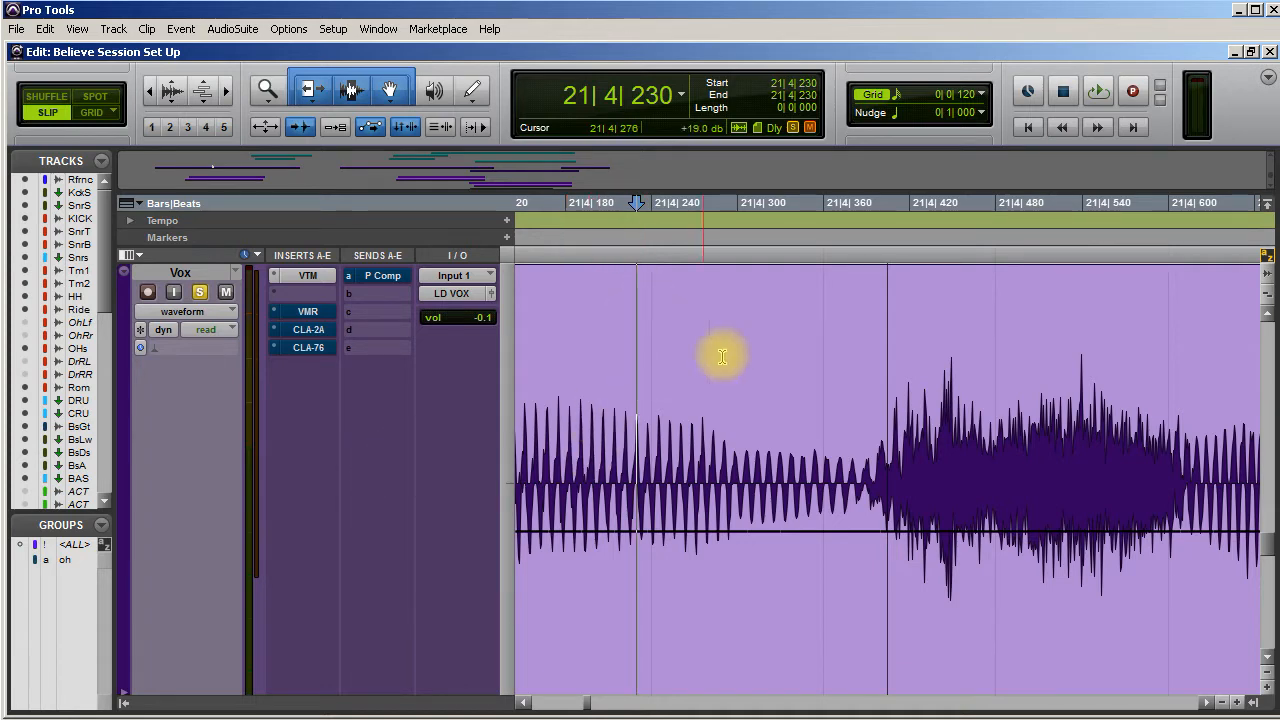
click(867, 378)
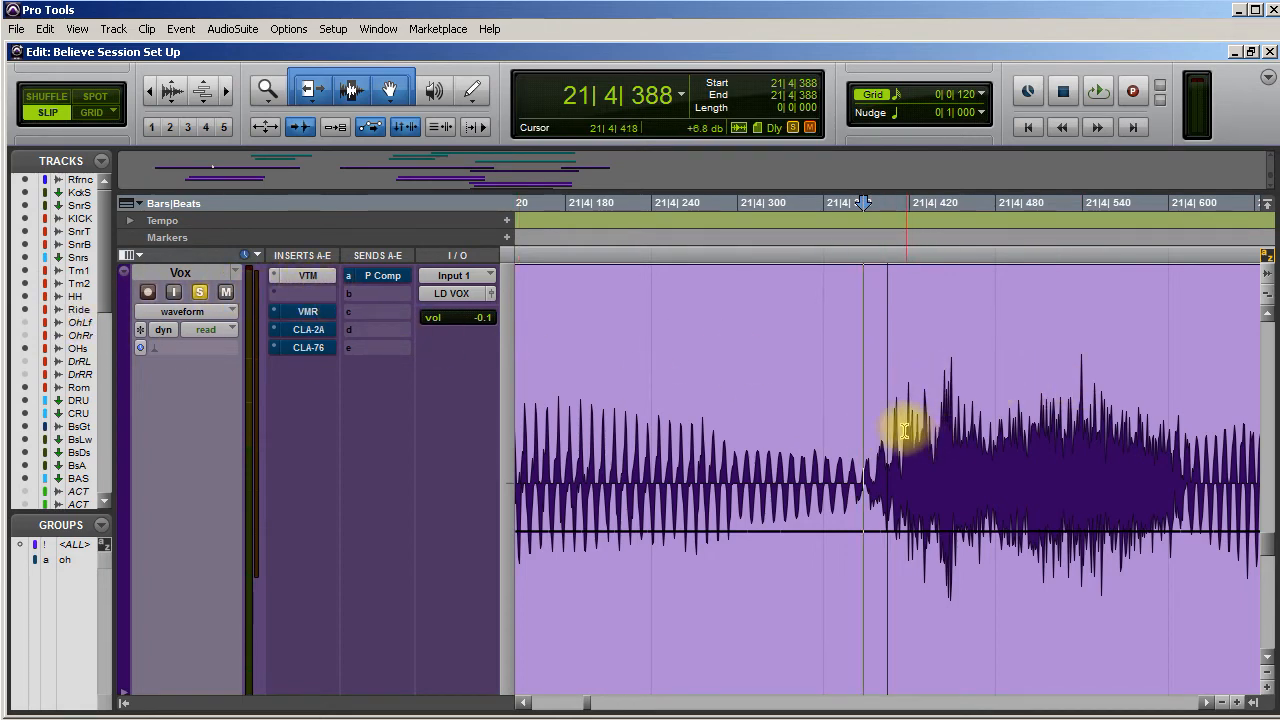
drag(867, 420, 1190, 440)
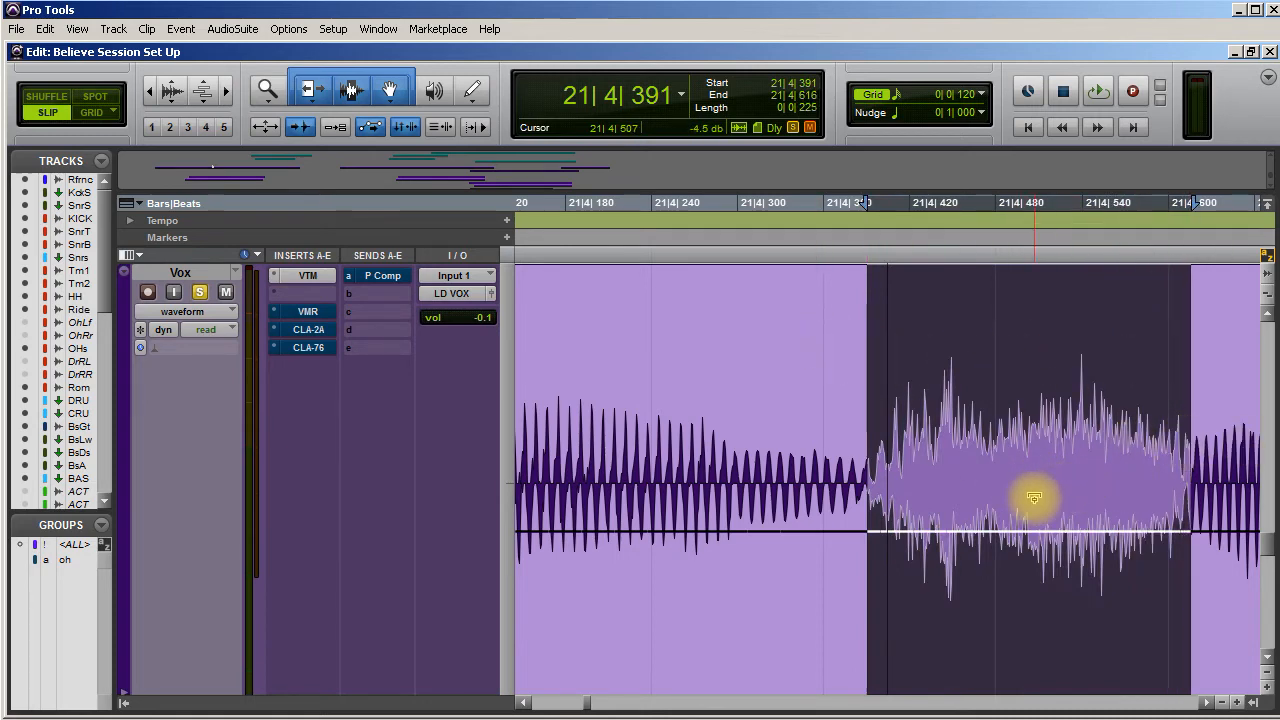
drag(1029, 508, 1027, 527)
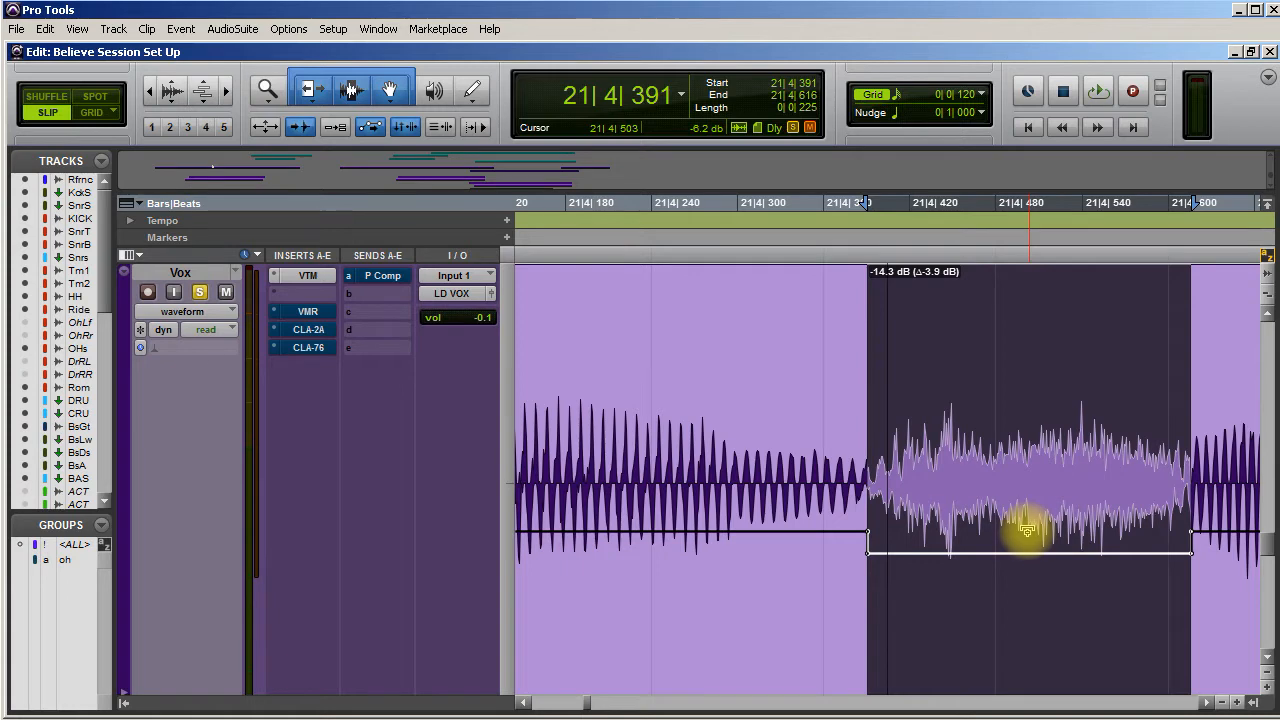
drag(1026, 542, 1026, 542)
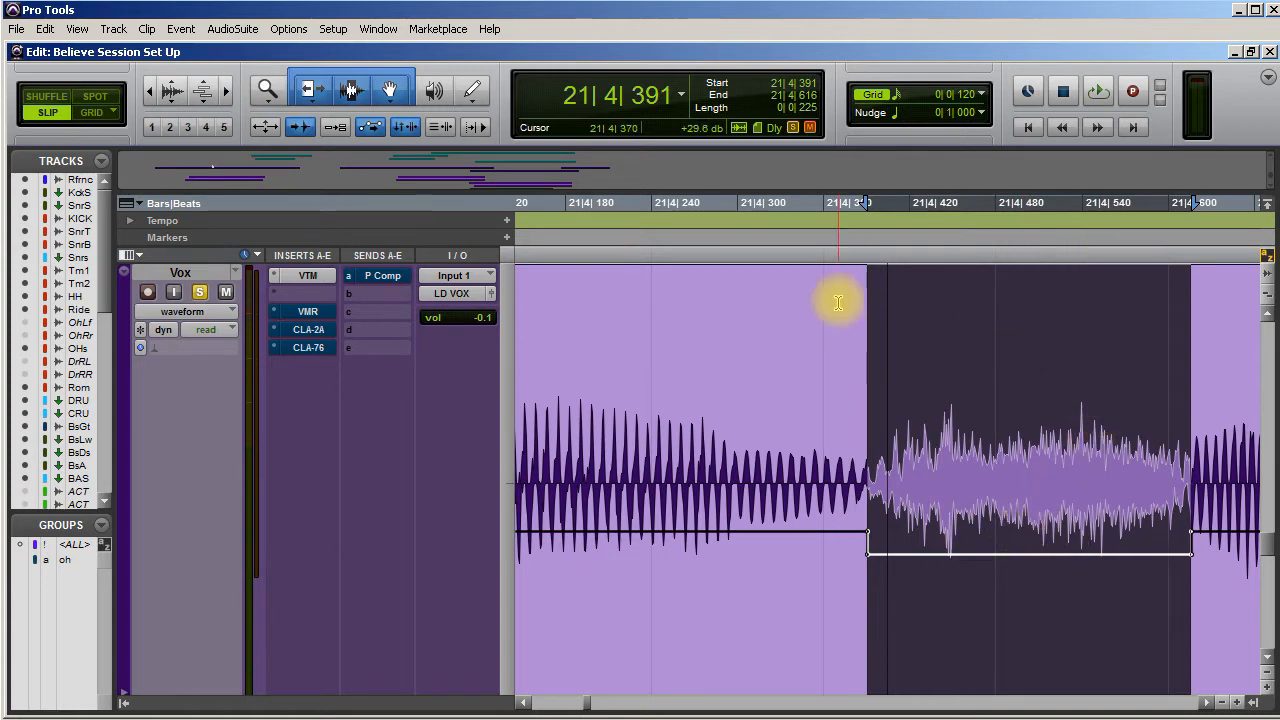
- Copy the clip gain of the lowered burst in bar 21 and audition the vocal from 21|4|326
right_click(956, 337)
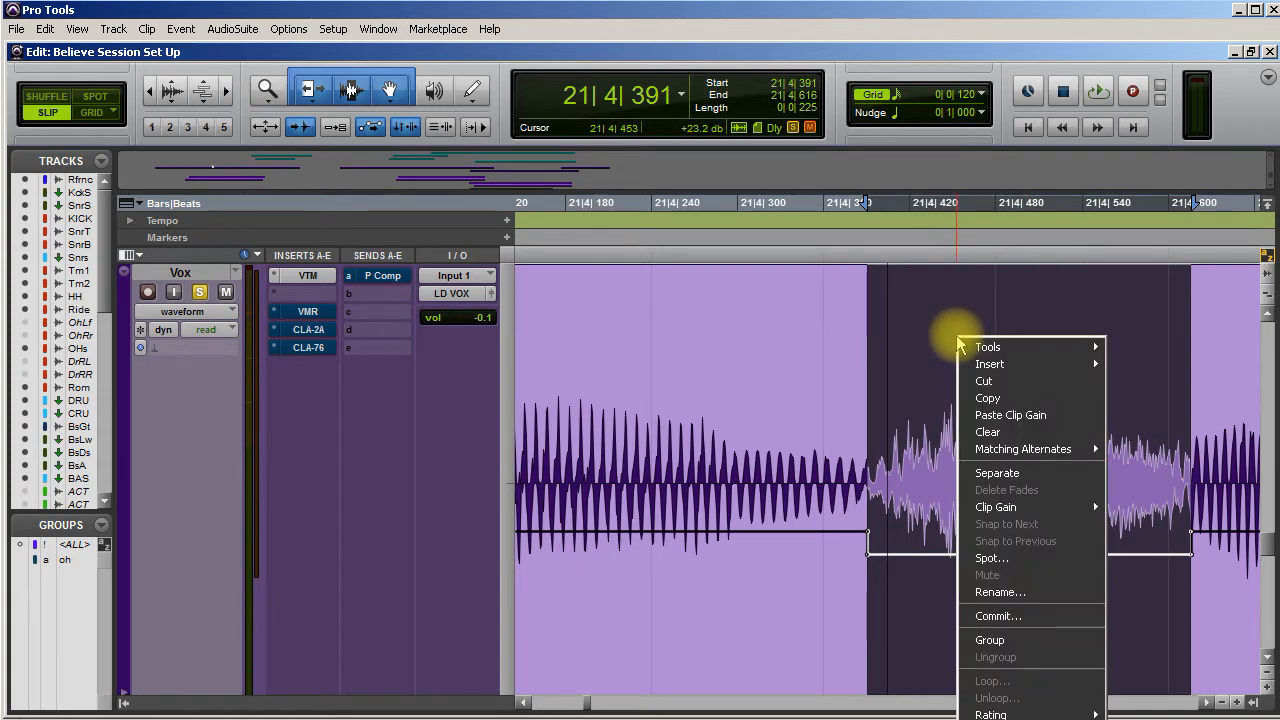
mouse_move(1085, 507)
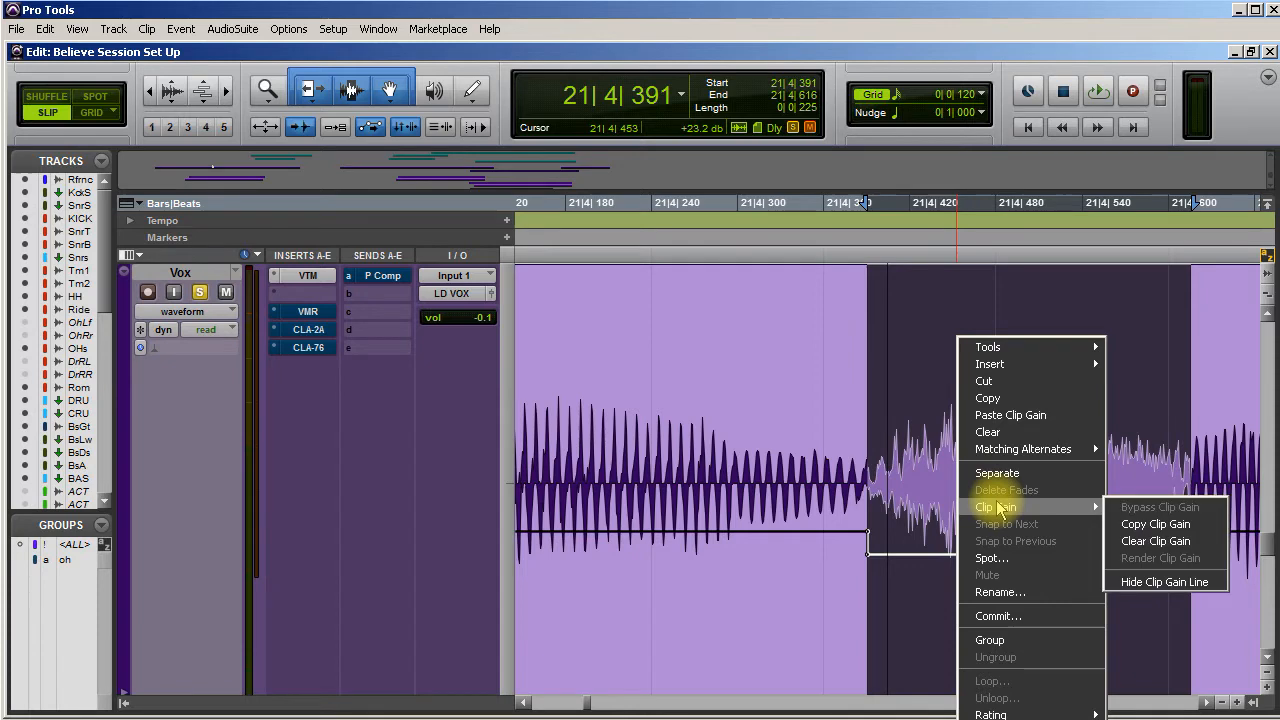
click(1197, 526)
click(855, 358)
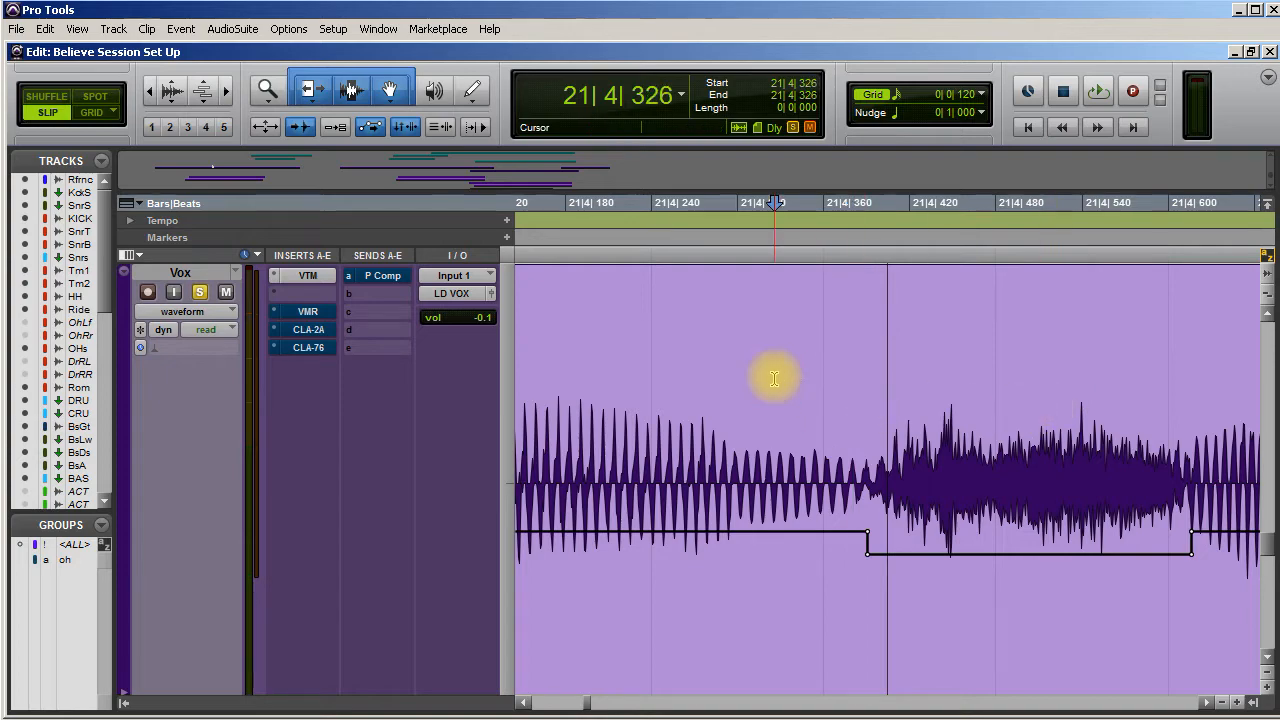
key(space)
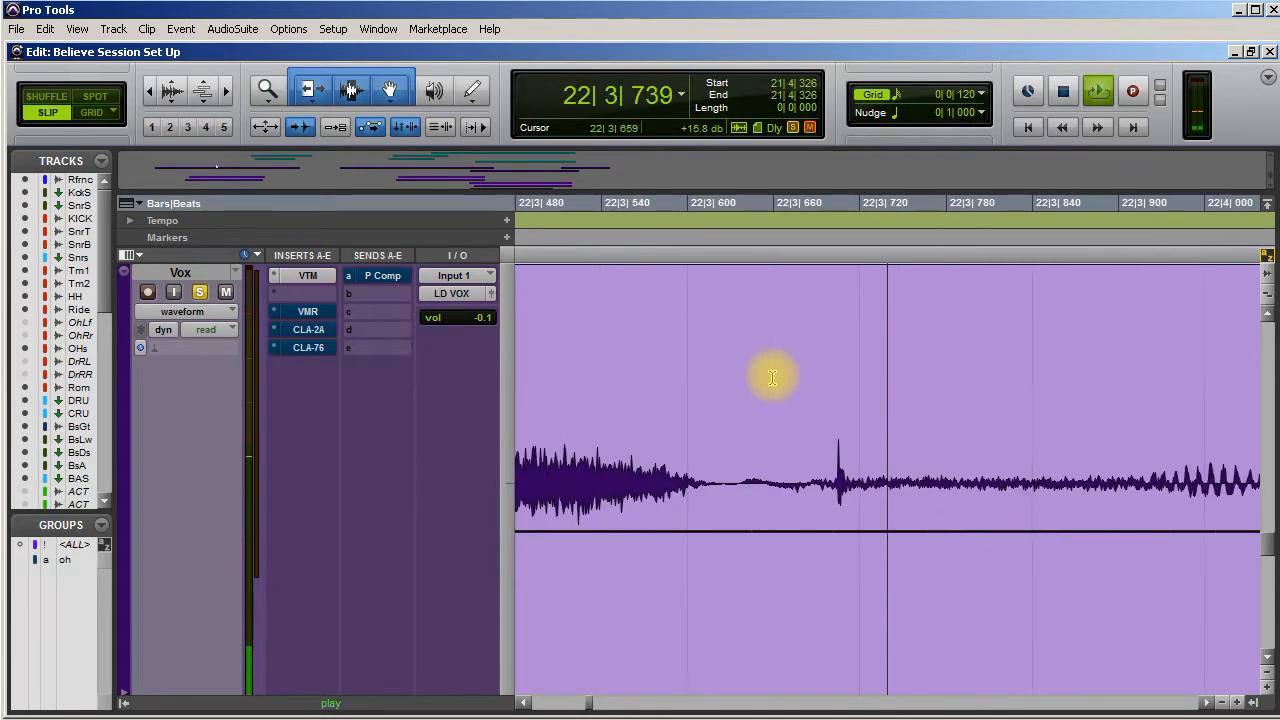
key(space)
- Paste the copied clip gain onto the burst from 22|3|248 to 22|3|611 and audition it from 22|3|192
drag(677, 428, 1198, 449)
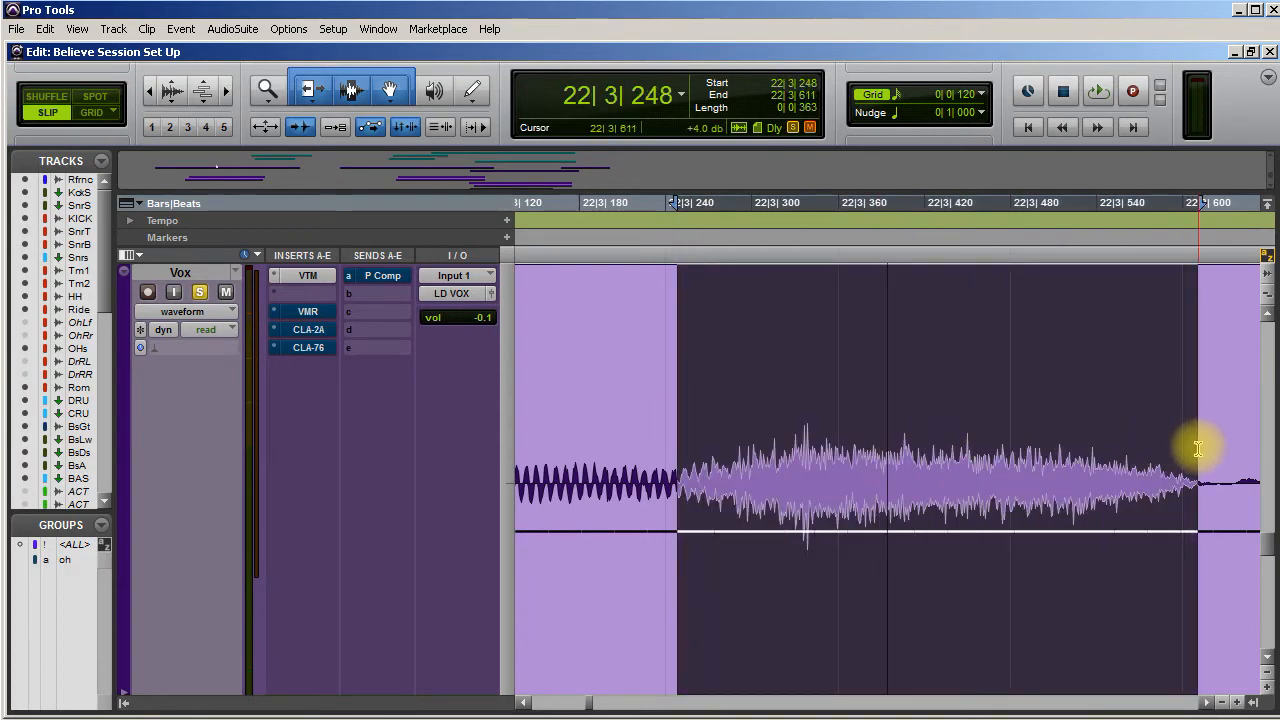
click(594, 349)
key(space)
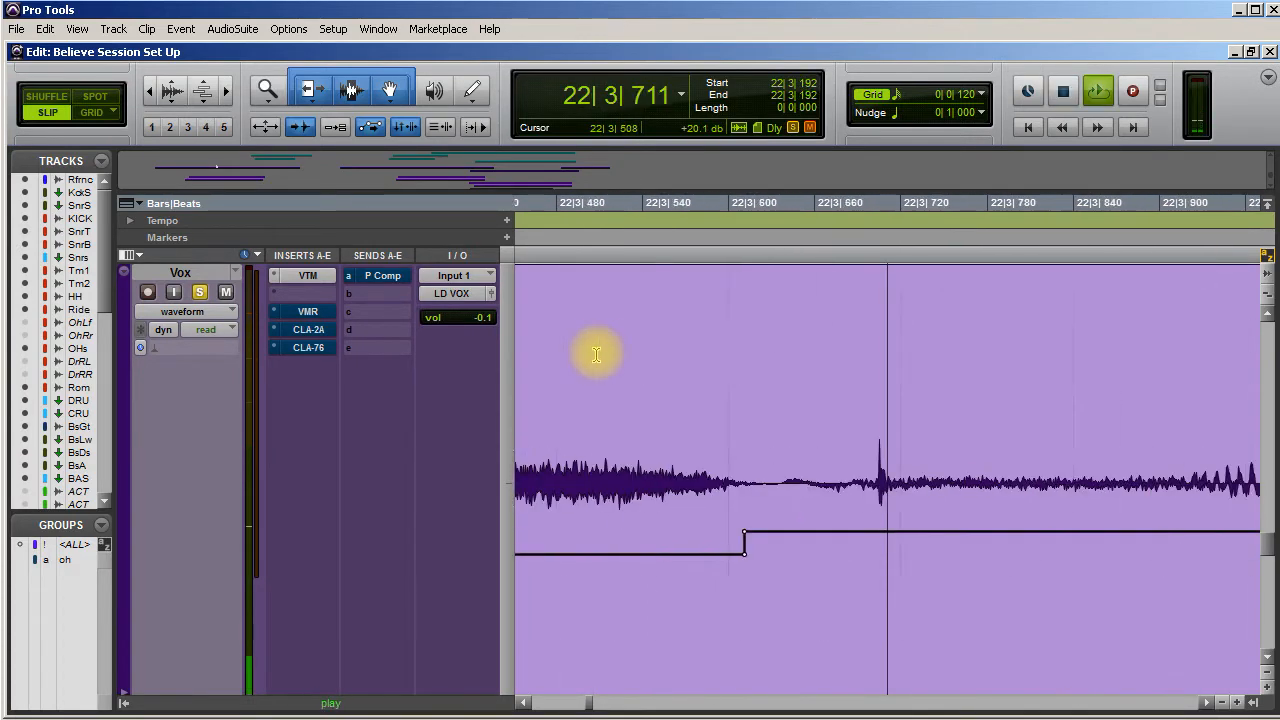
key(space)
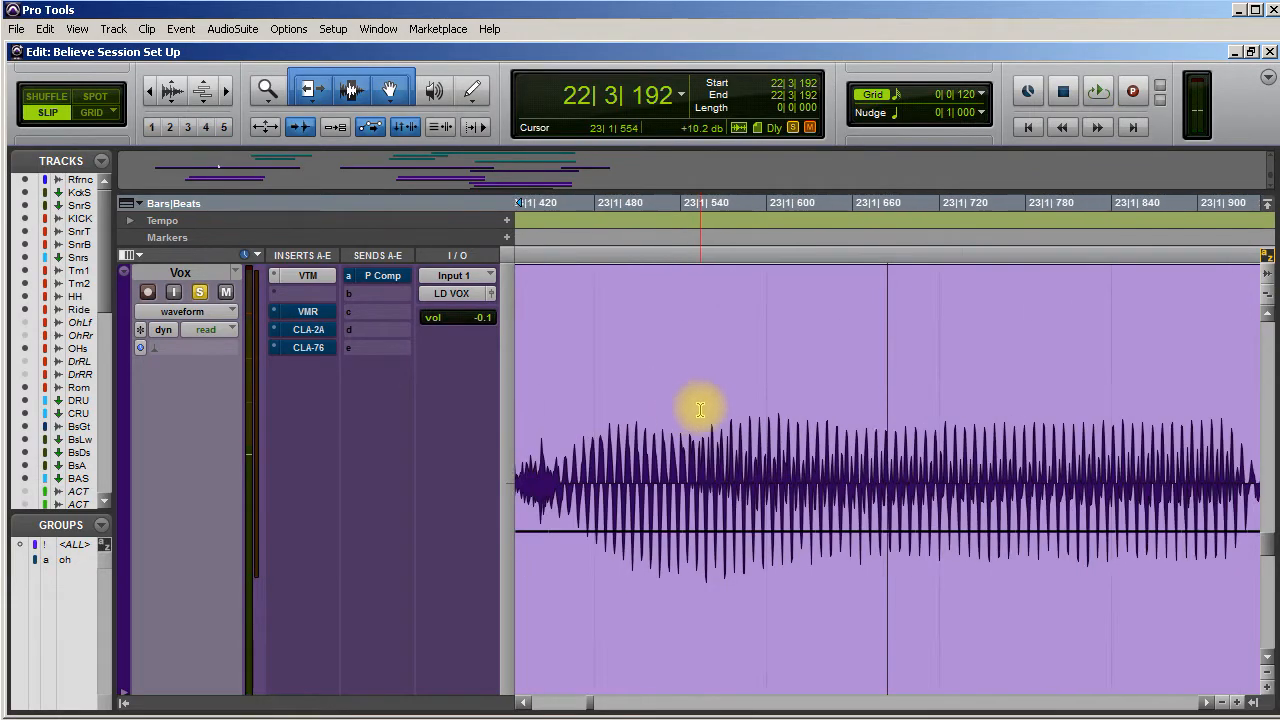
- Select and audition the sibilant burst from 23|1|112 to 23|1|456, and apply the copied clip gain to it
scroll(692, 410, left, 5)
drag(699, 415, 1186, 452)
key(space)
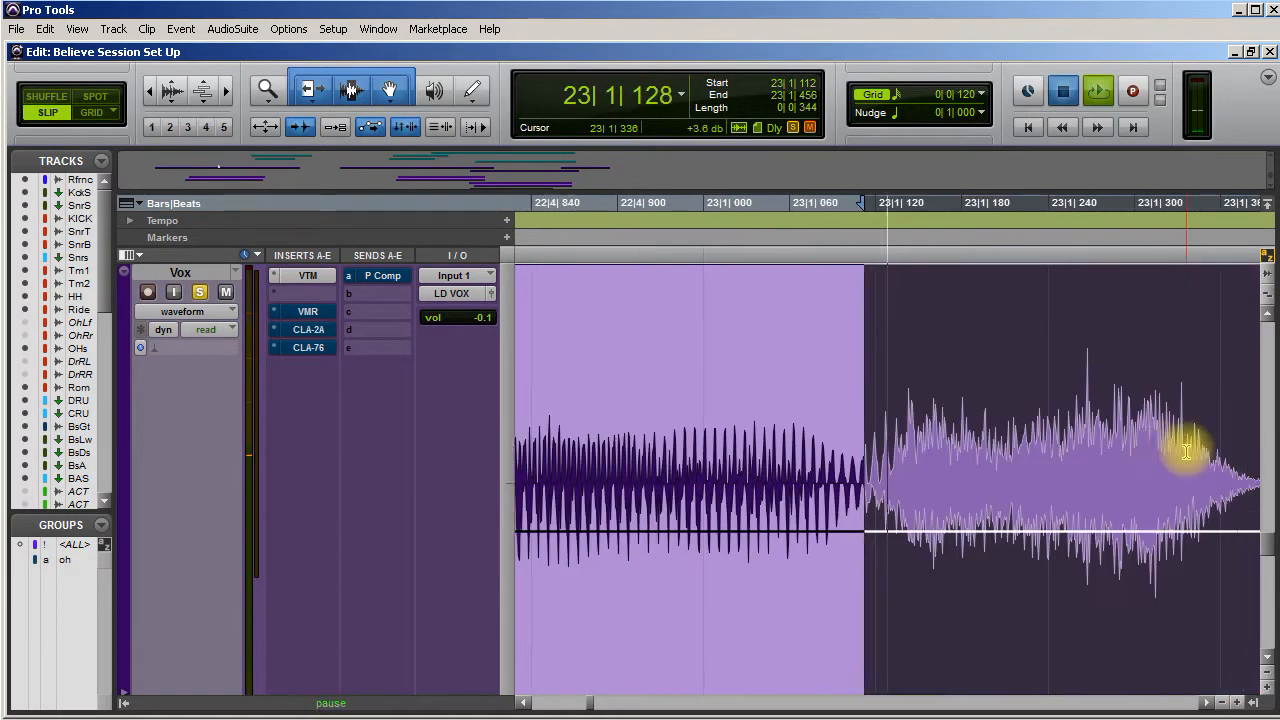
key(space)
scroll(888, 451, left, 5)
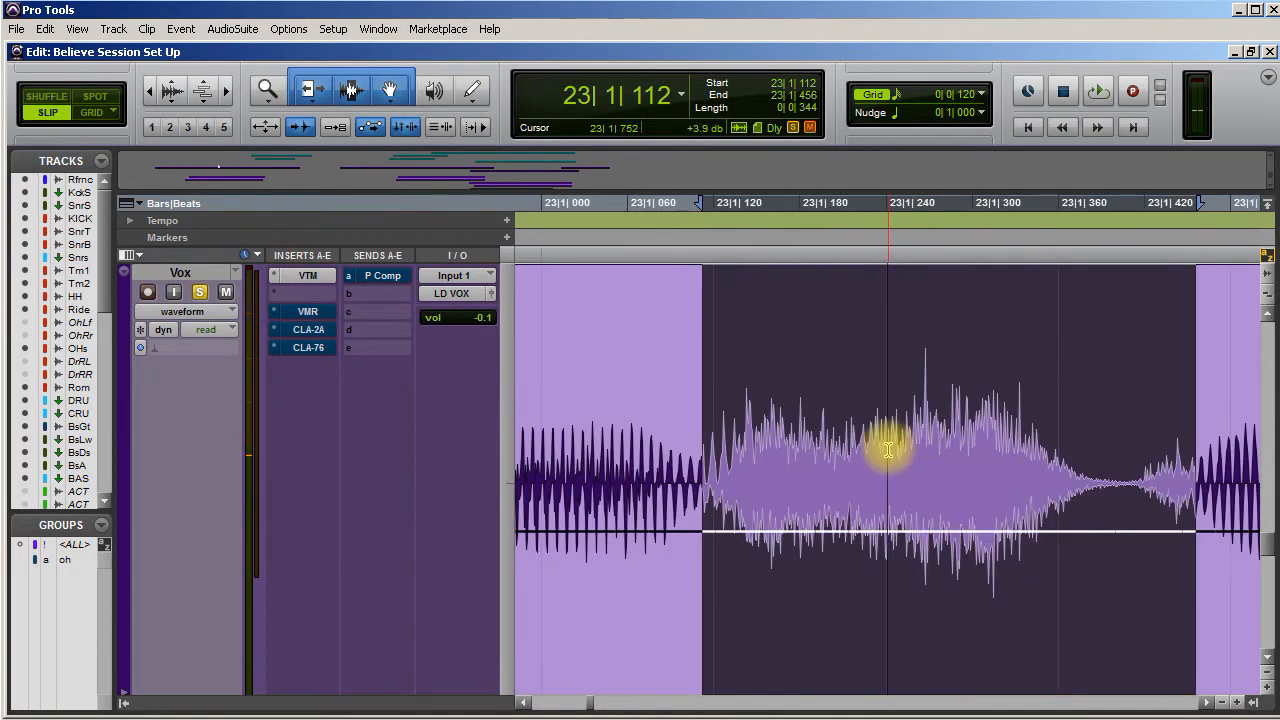
key(super+shift+Down)
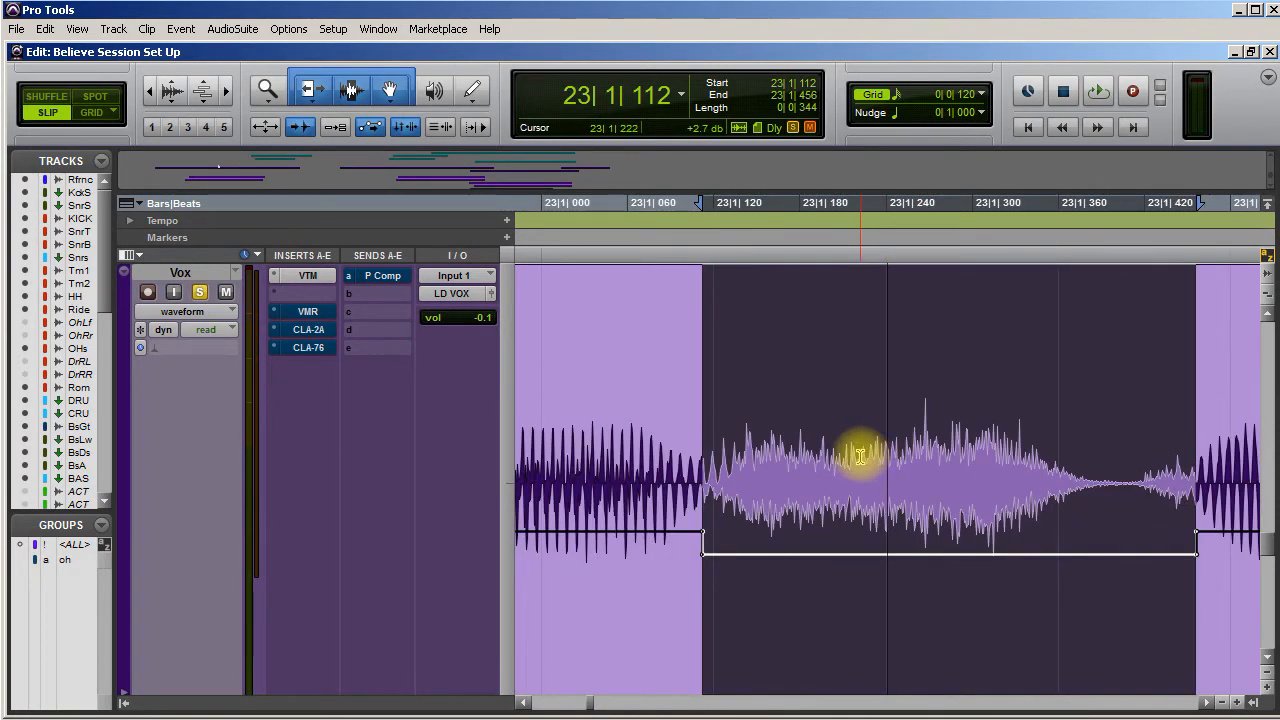
- Undo the clip gain reductions made on the Vox sibilant bursts in bars 21 to 23
key(r)
key(r)
key(r)
key(r)
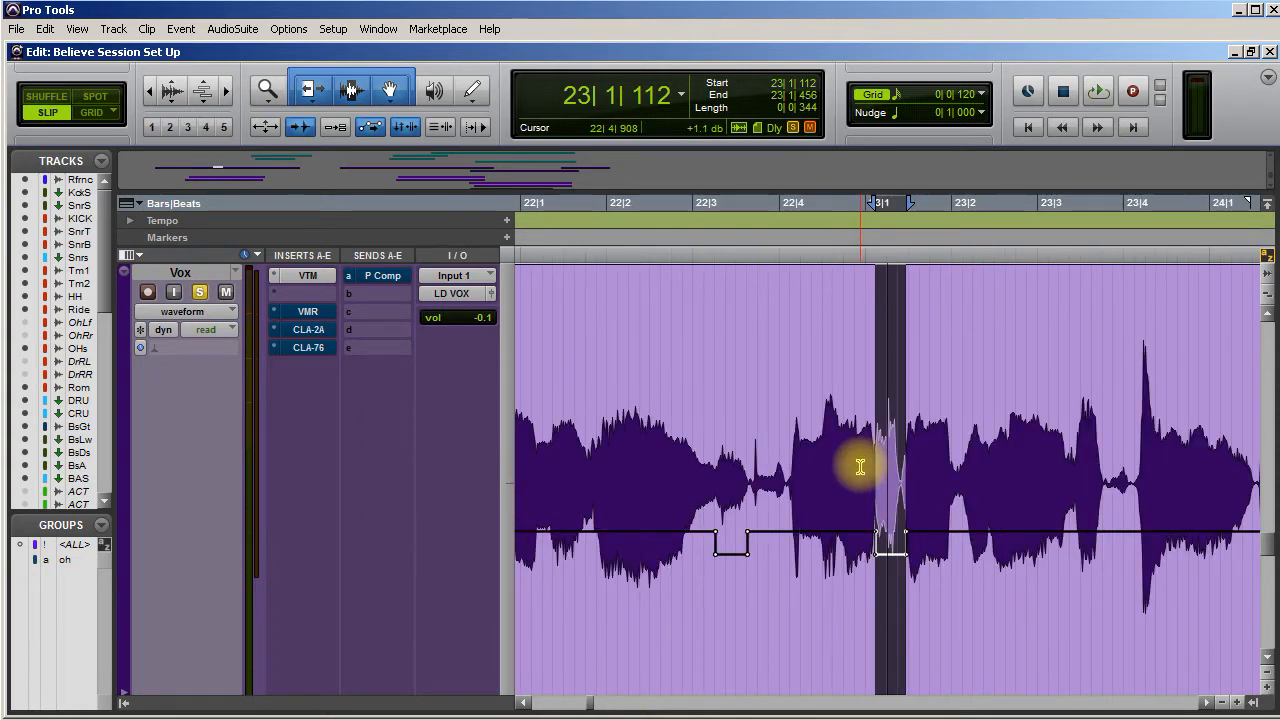
key(ctrl+z)
key(ctrl+z)
scroll(817, 470, up, 10)
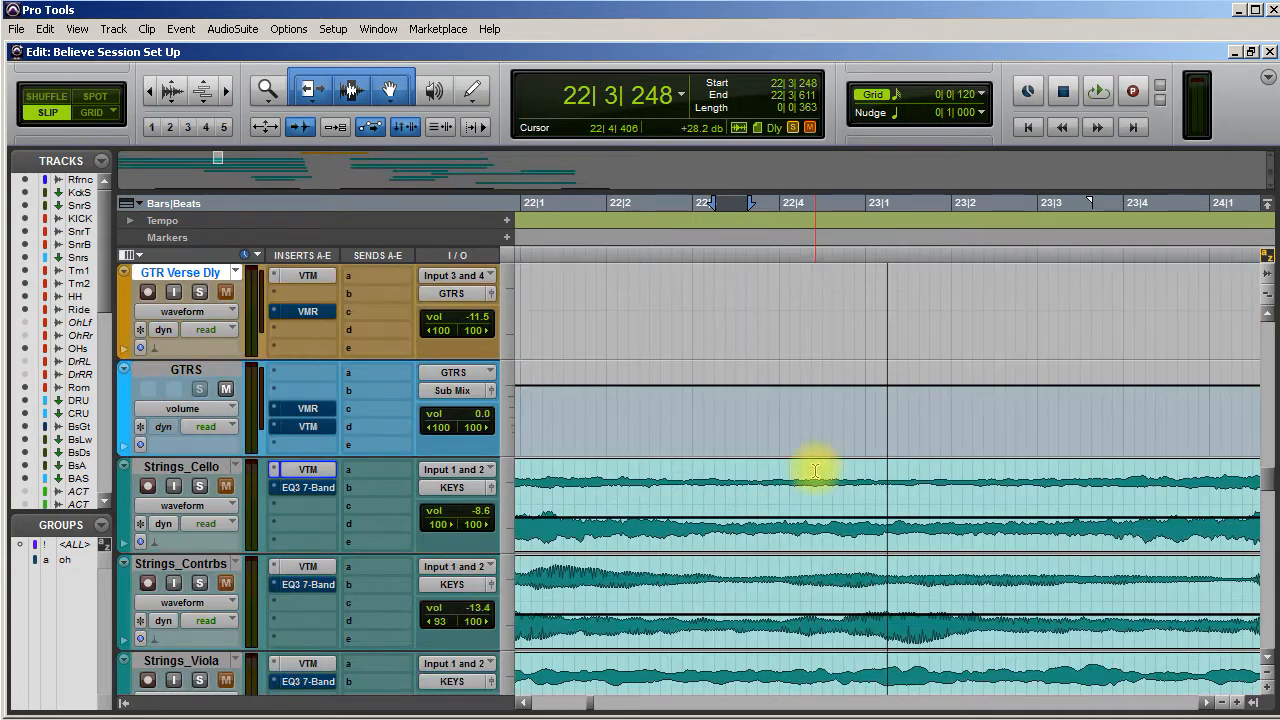
scroll(817, 470, down, 9)
scroll(815, 470, down, 1)
scroll(805, 475, left, 5)
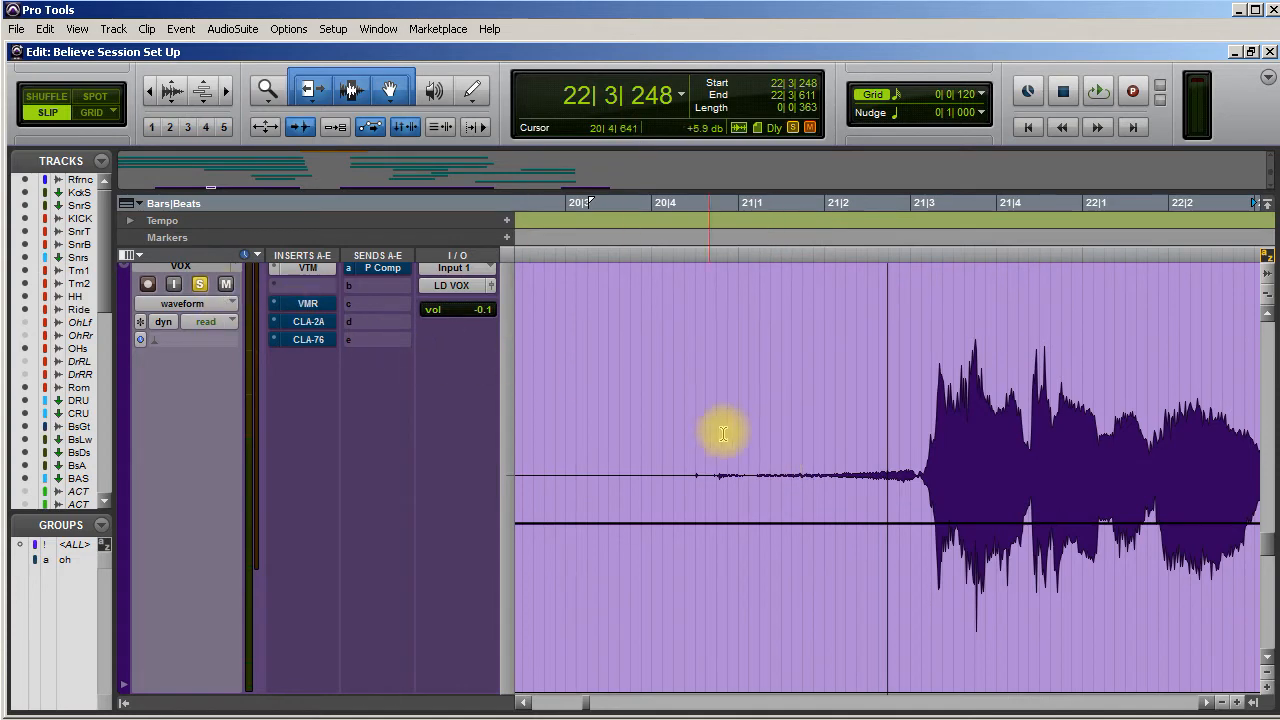
- Audition the unedited Vox phrases from 21|3|280 and 30|4|515 for sibilance
scroll(940, 480, right, 5)
click(912, 390)
scroll(1020, 440, right, 20)
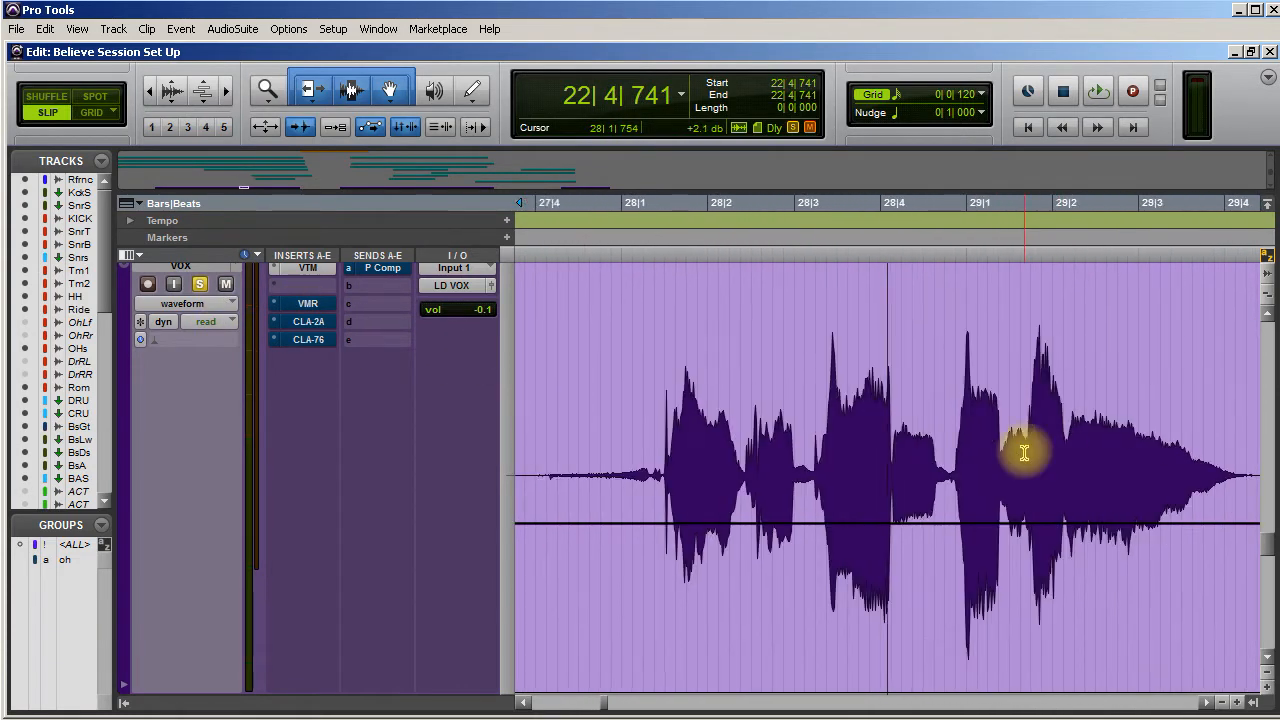
scroll(1020, 453, down, 5)
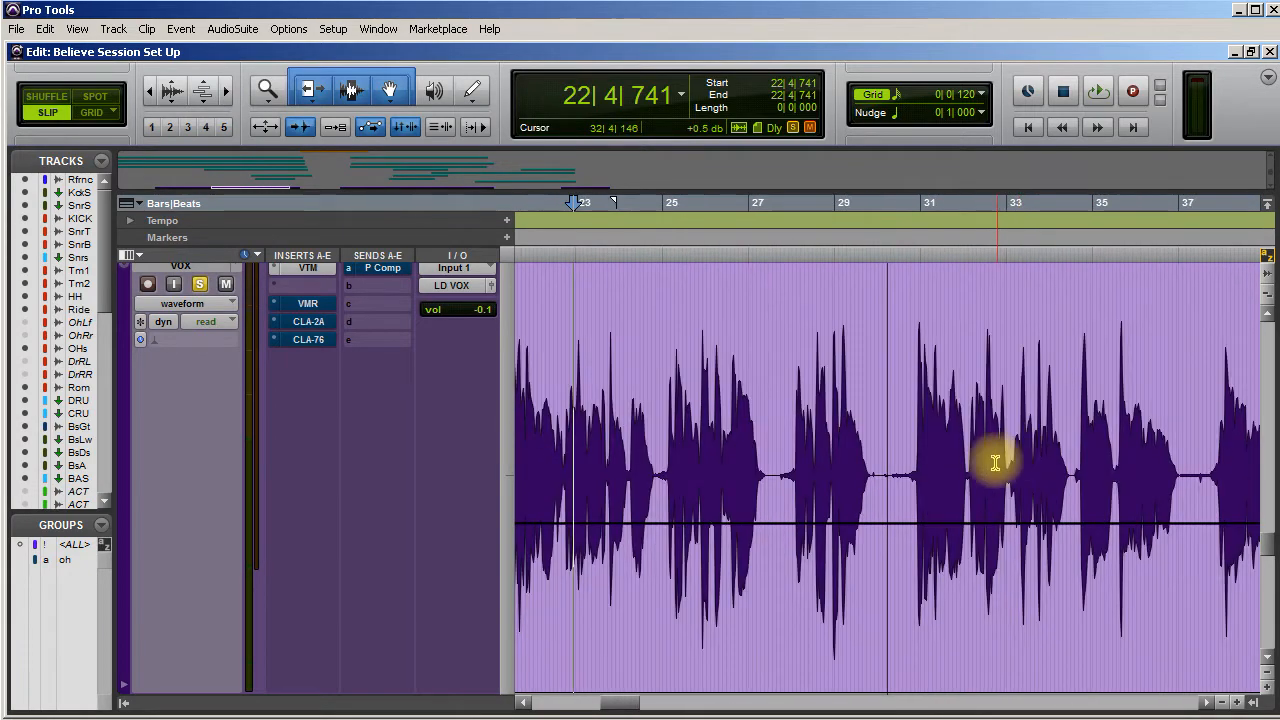
scroll(933, 456, left, 10)
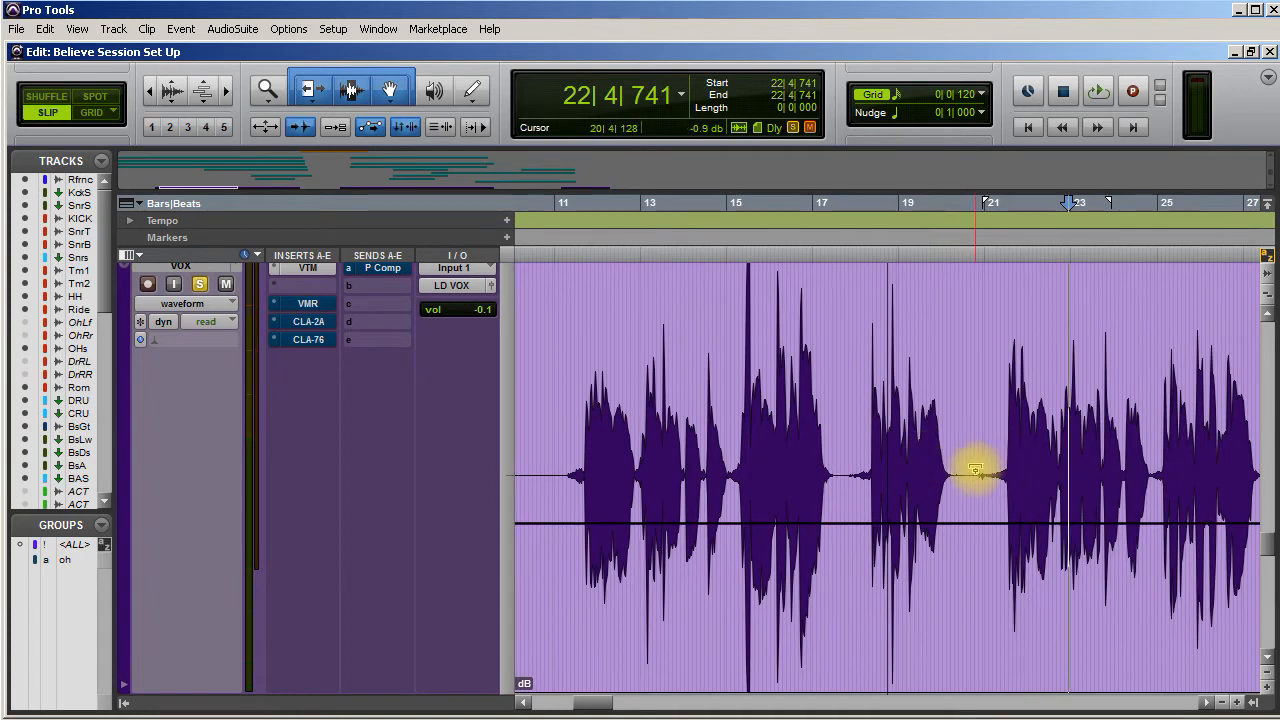
key(space)
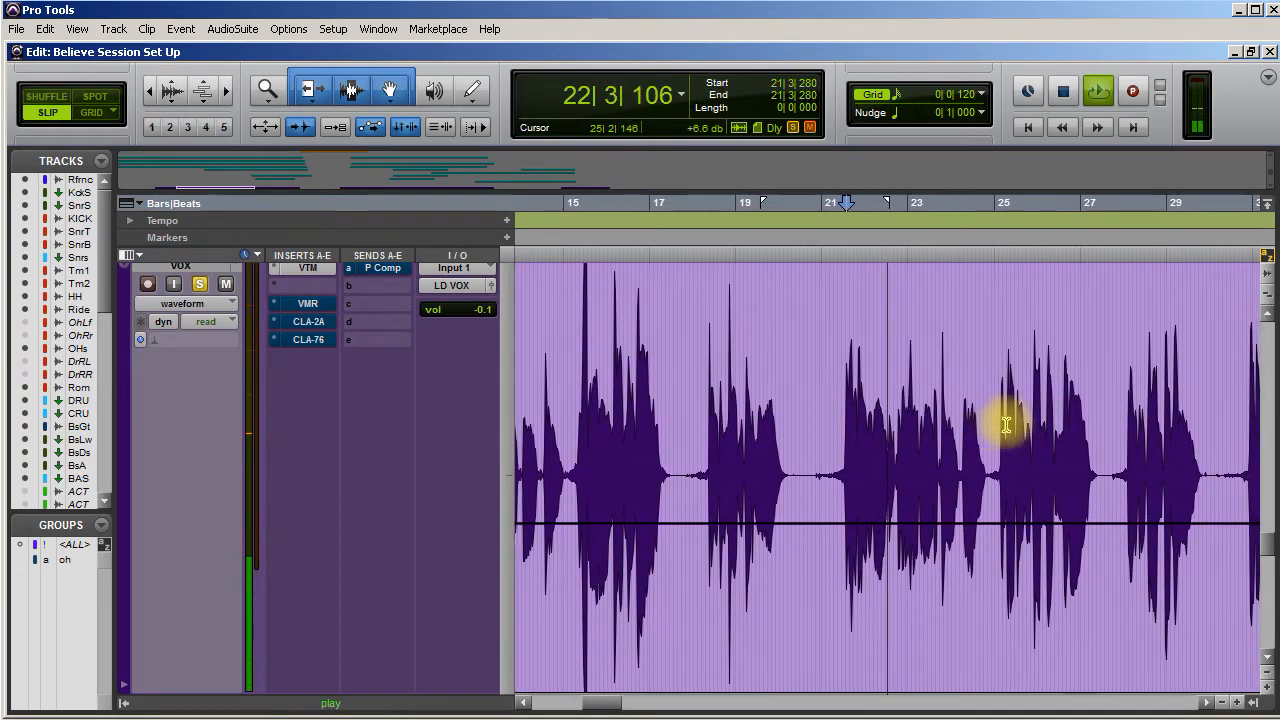
key(space)
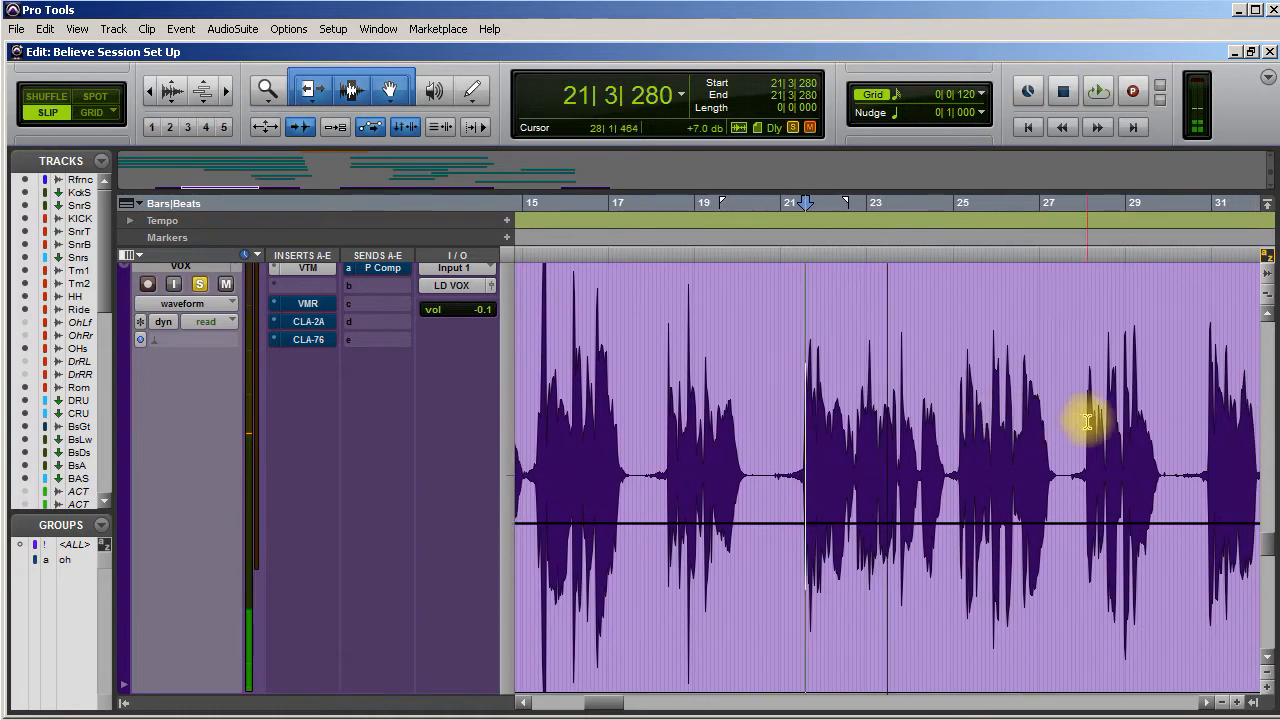
key(space)
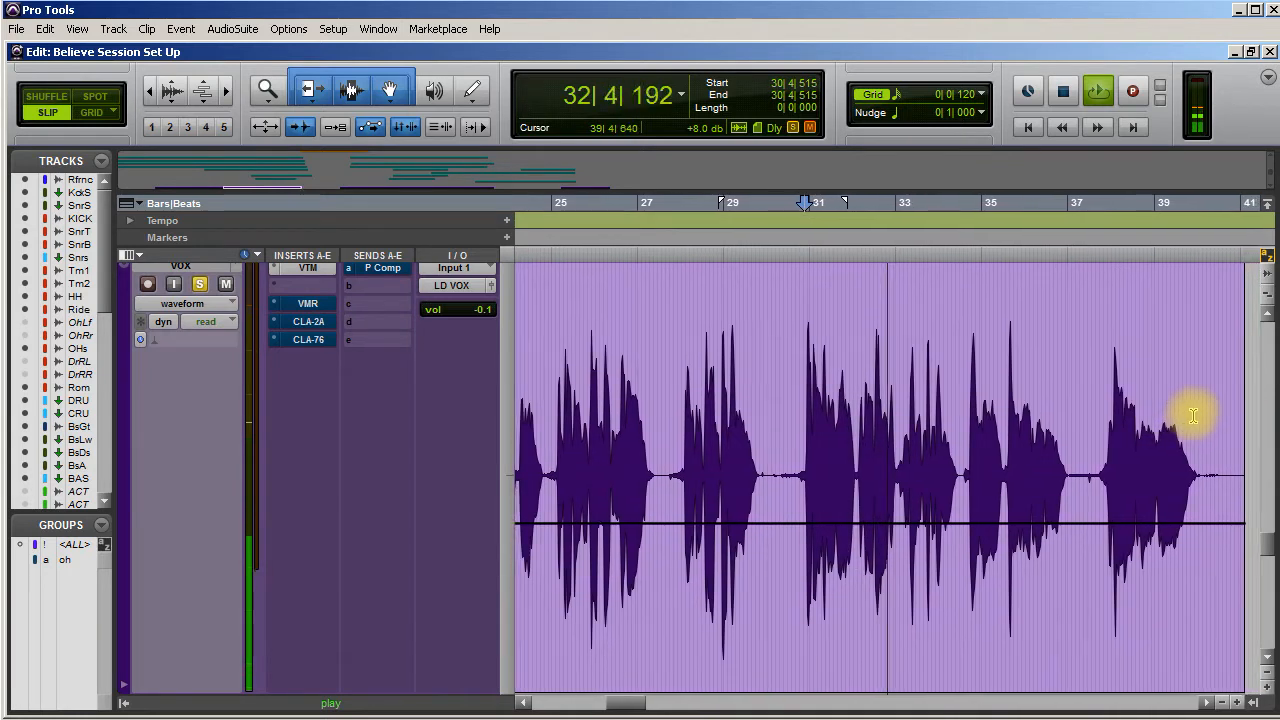
key(space)
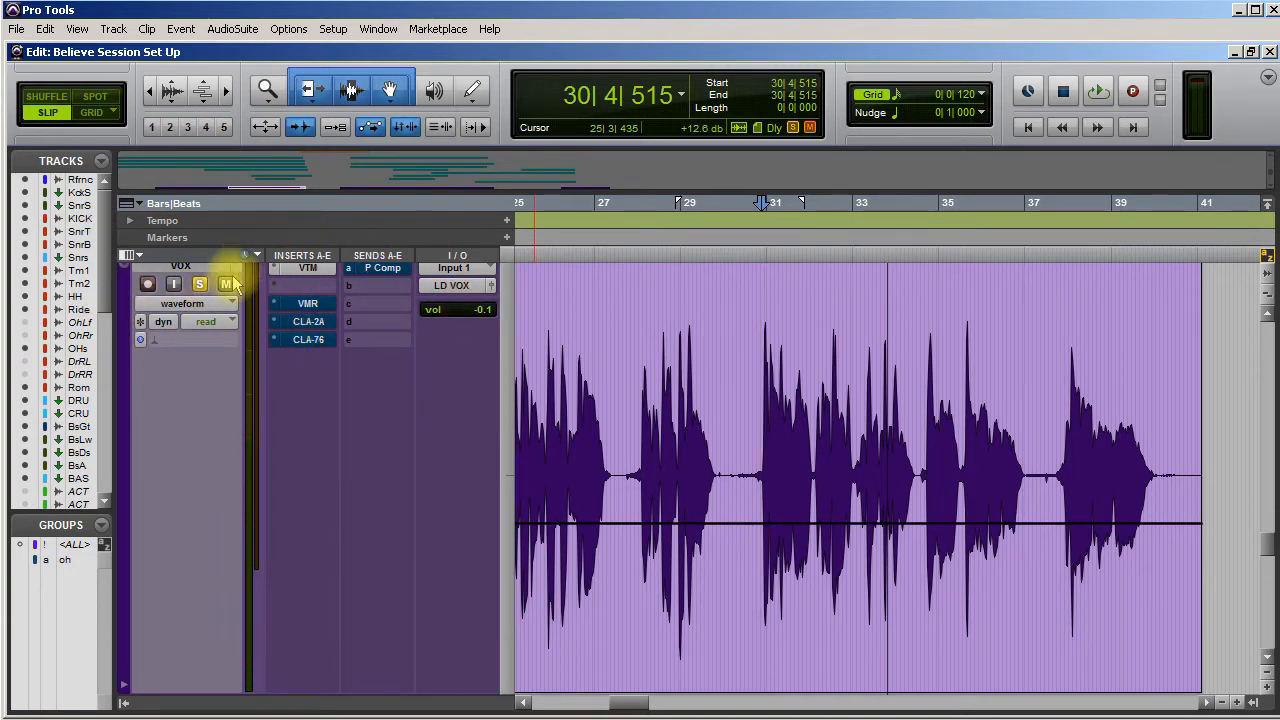
- Switch the vocal track to the Vox De ess playlist and audition it from 30|4|515
scroll(240, 325, up, 2)
scroll(240, 333, down, 2)
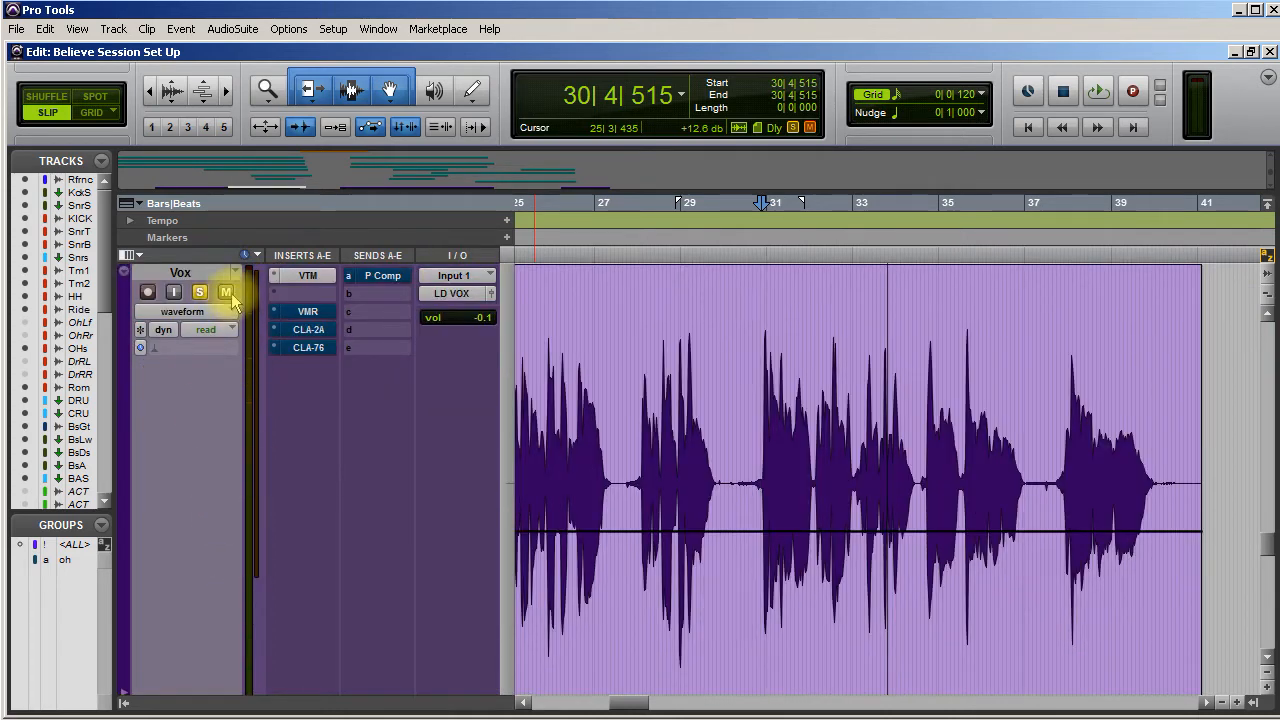
click(236, 272)
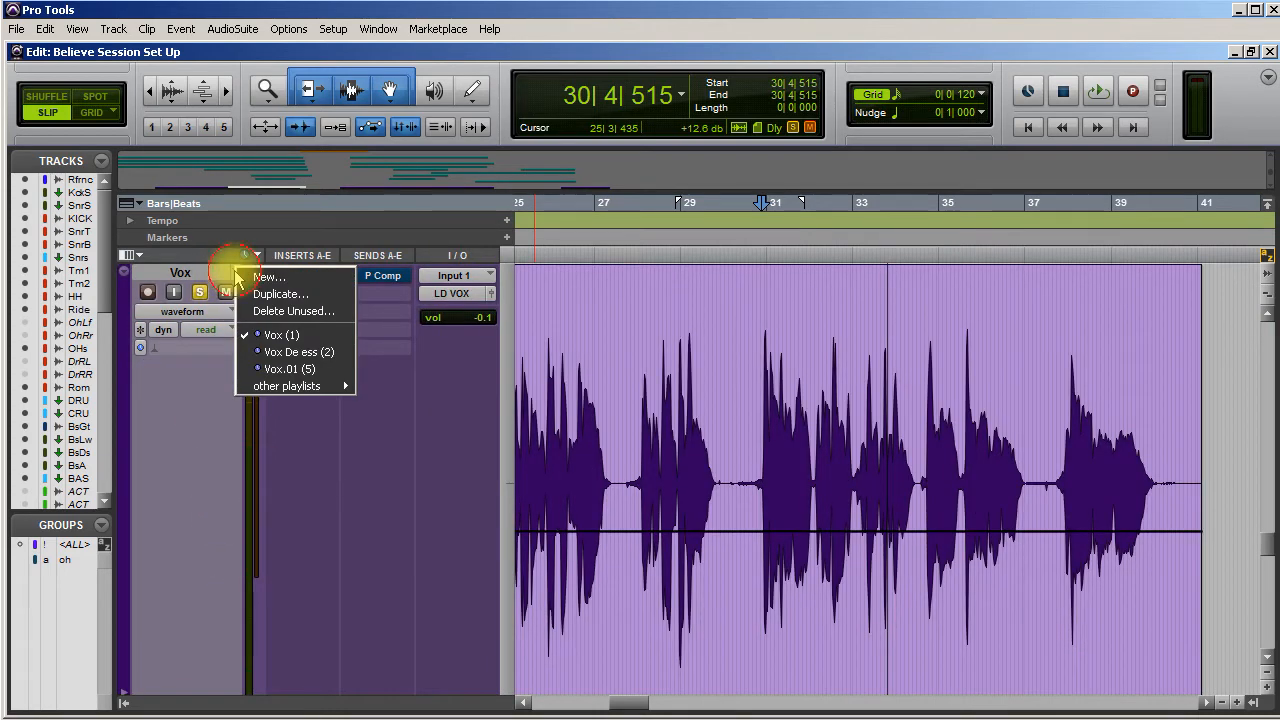
click(296, 356)
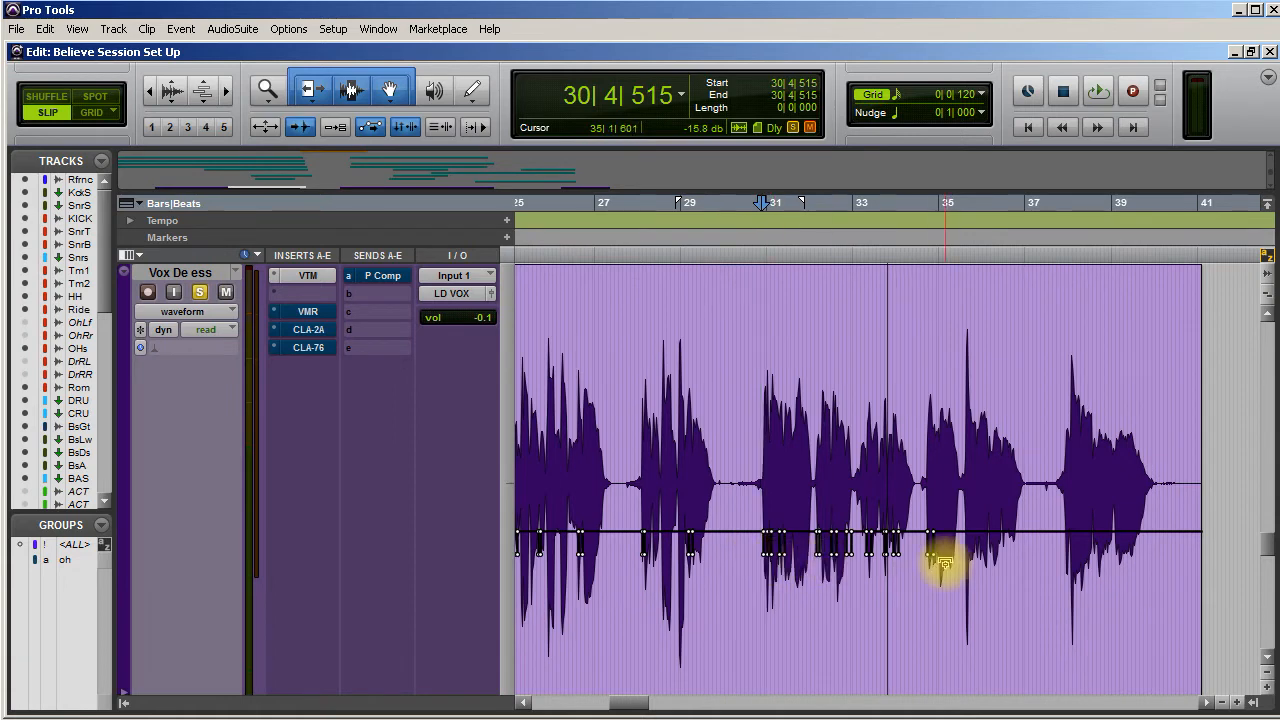
key(space)
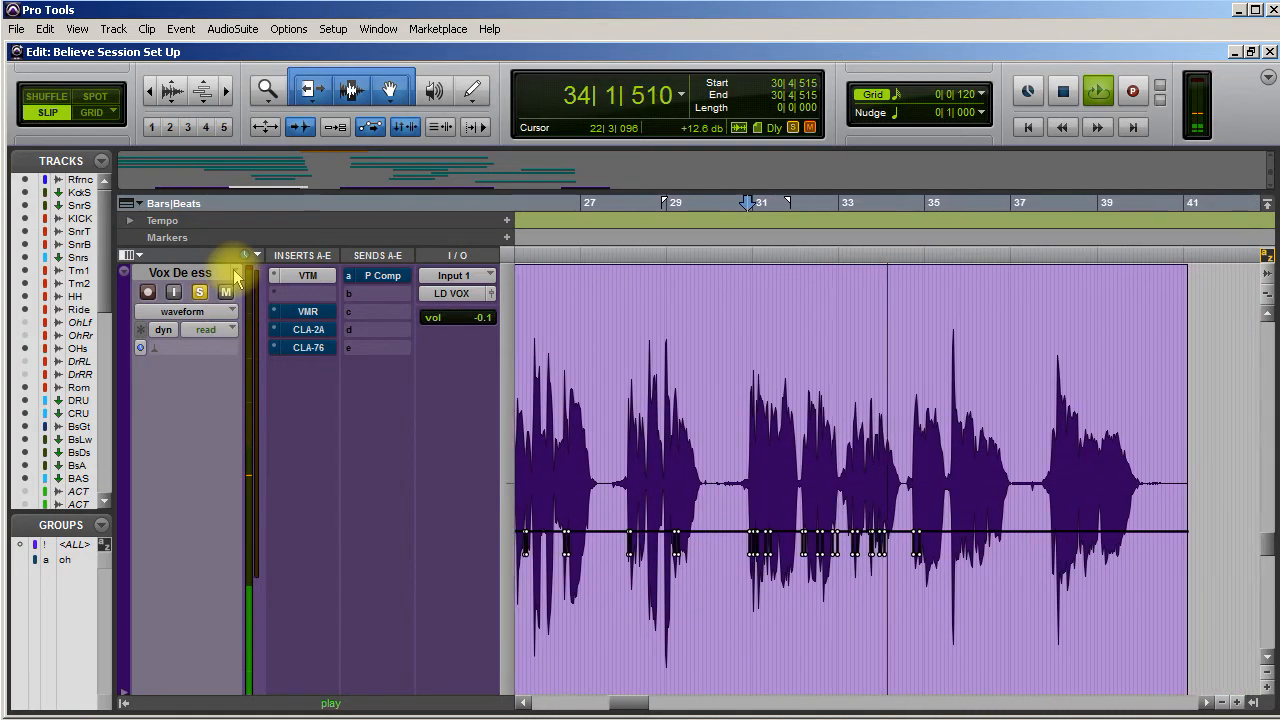
key(space)
- Compare the Vox playlist with the Vox De ess playlist by auditioning each from 30|4|515
click(240, 274)
click(282, 334)
key(space)
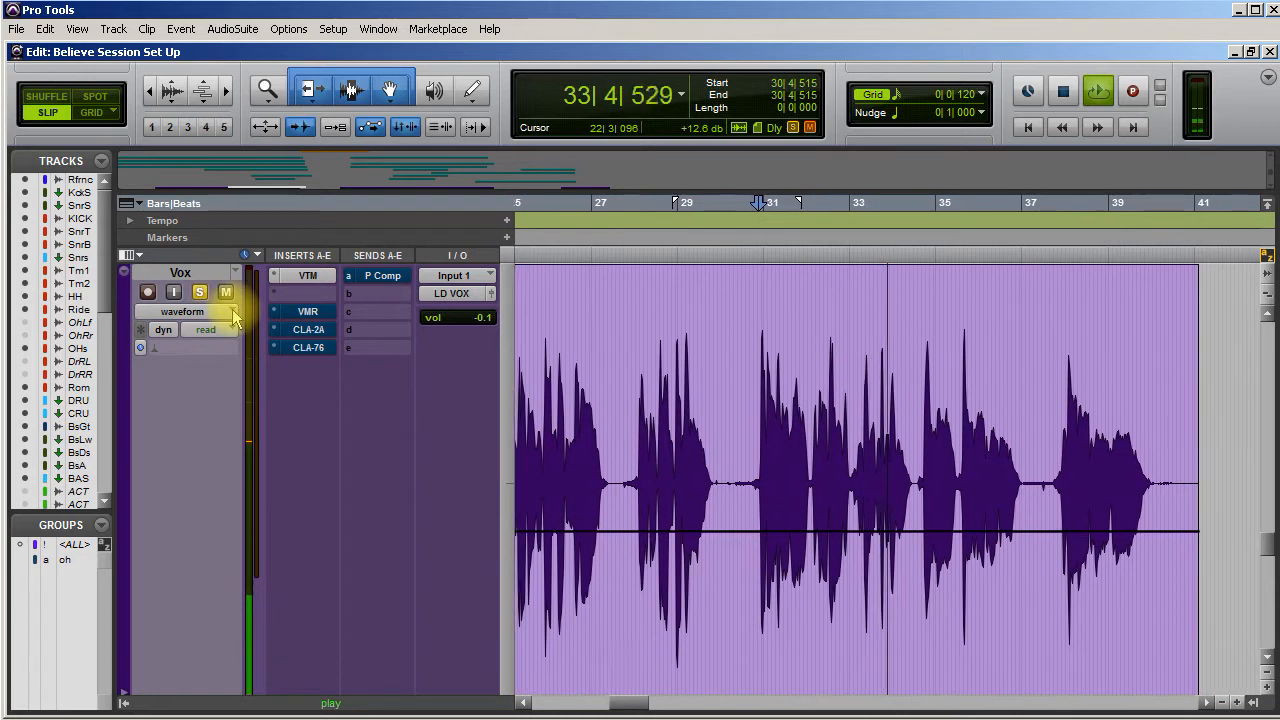
key(space)
click(239, 274)
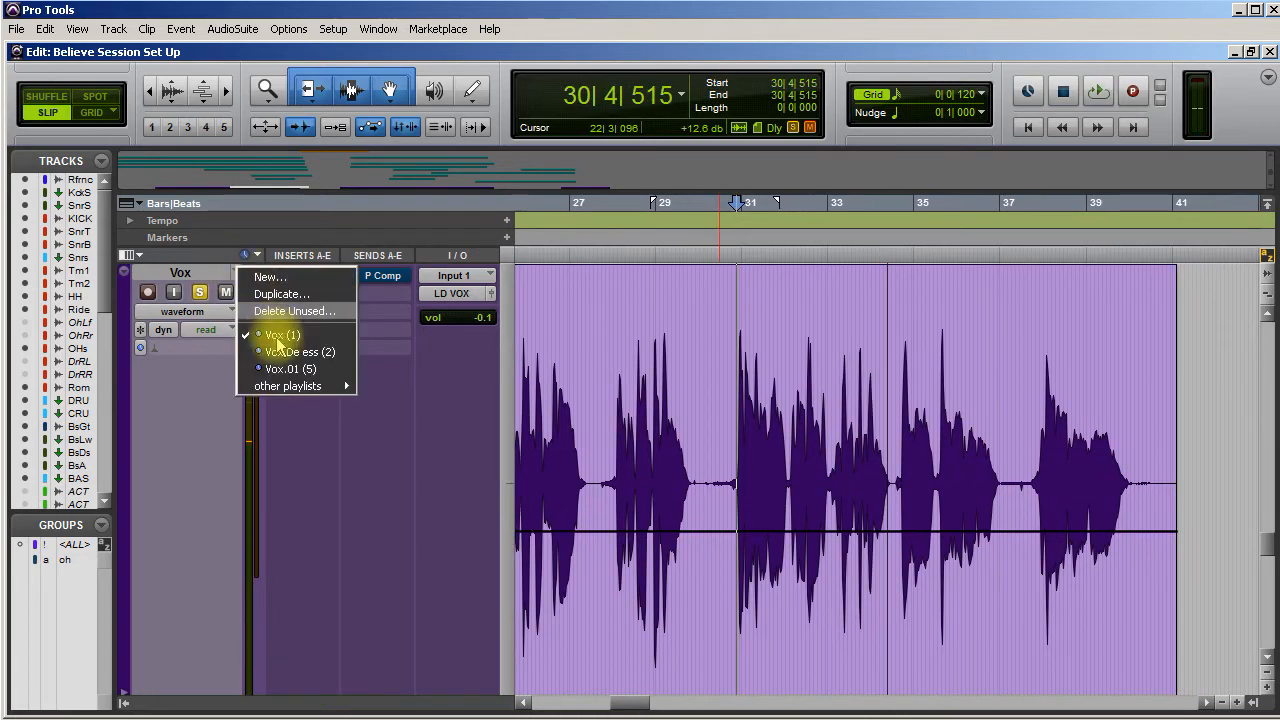
click(274, 354)
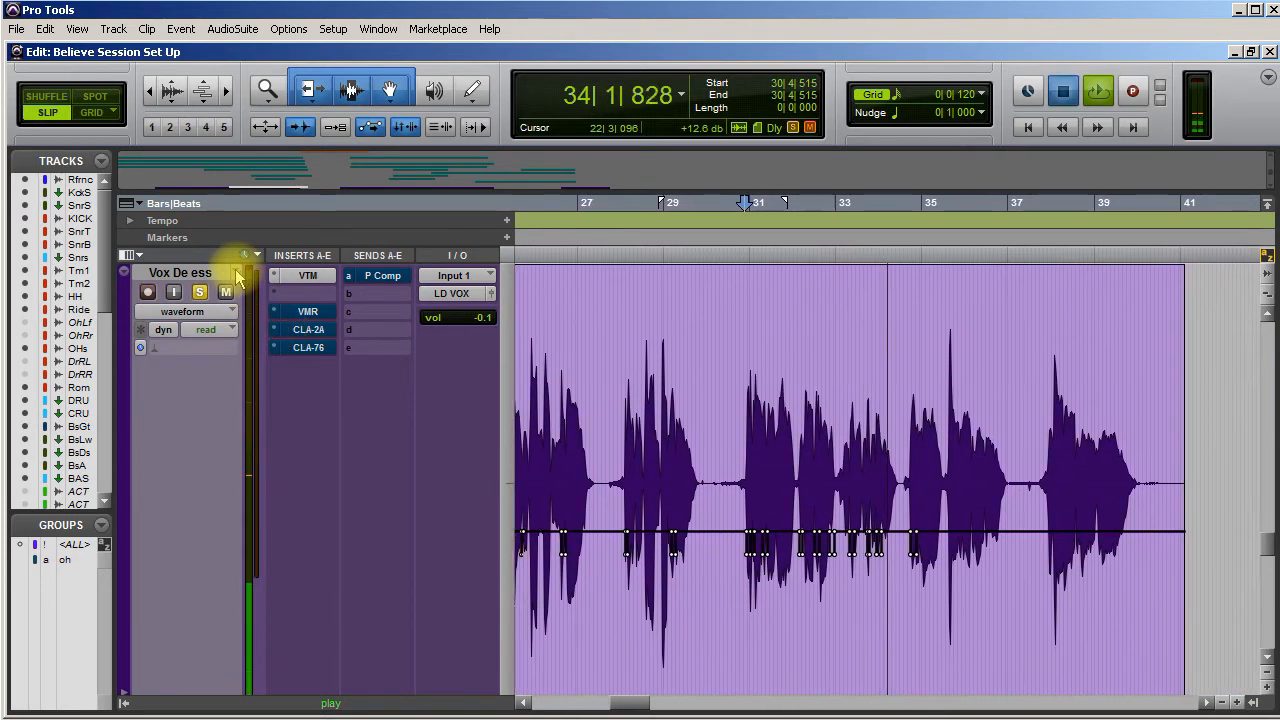
key(space)
- Return the vocal track to the original Vox playlist and audition the same phrase
click(239, 274)
click(277, 336)
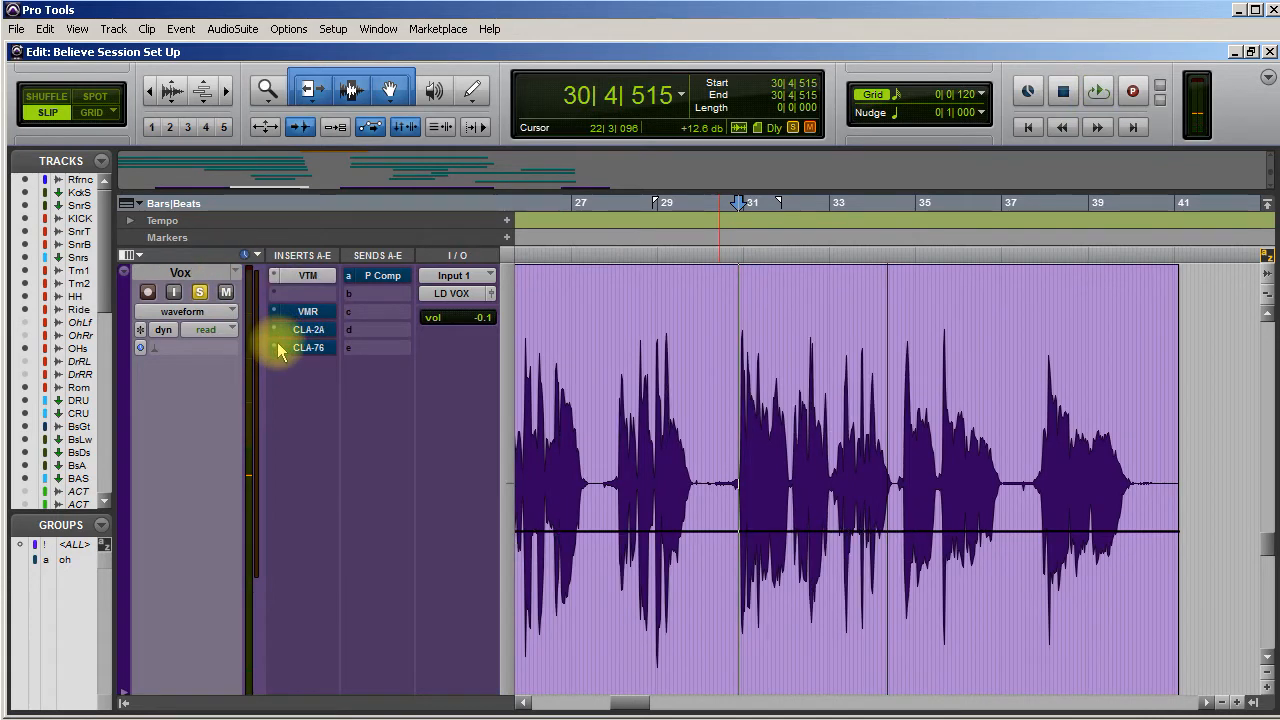
key(space)
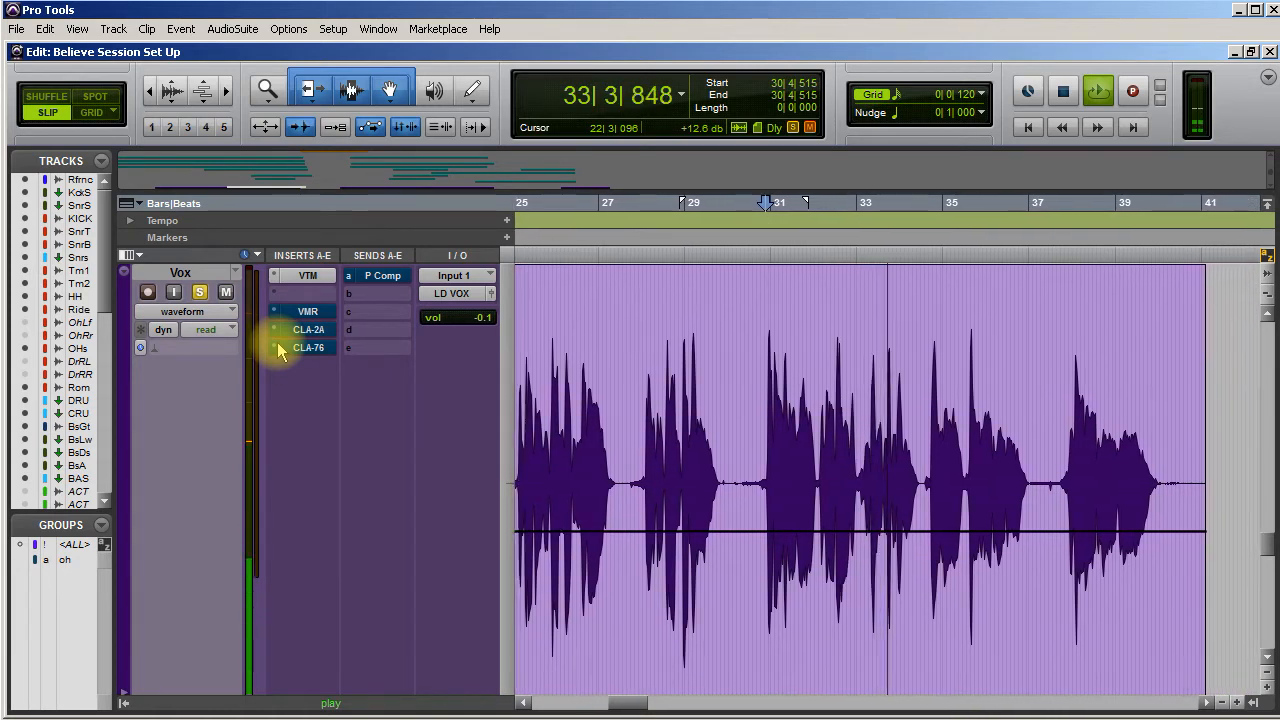
key(space)
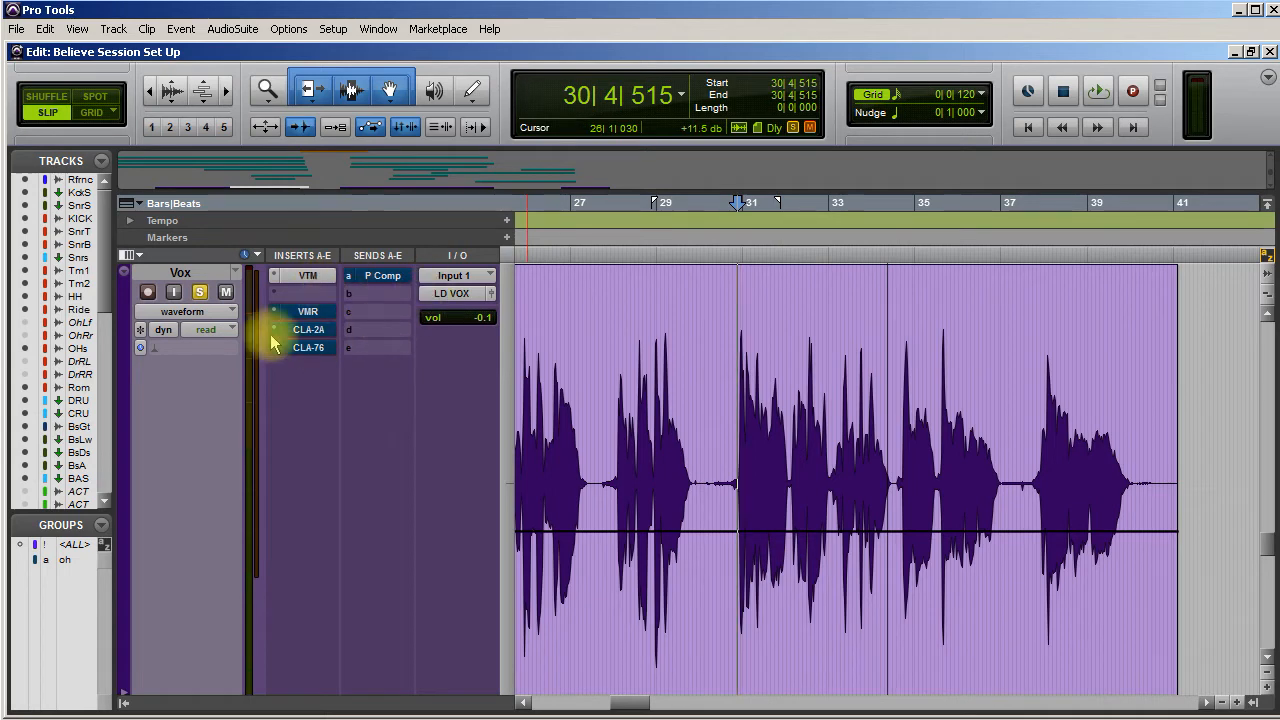
- Add a mono Dyn3 De-Esser in the Vox track's insert slot b and enable its HF Only and Listen options
click(305, 295)
mouse_move(350, 321)
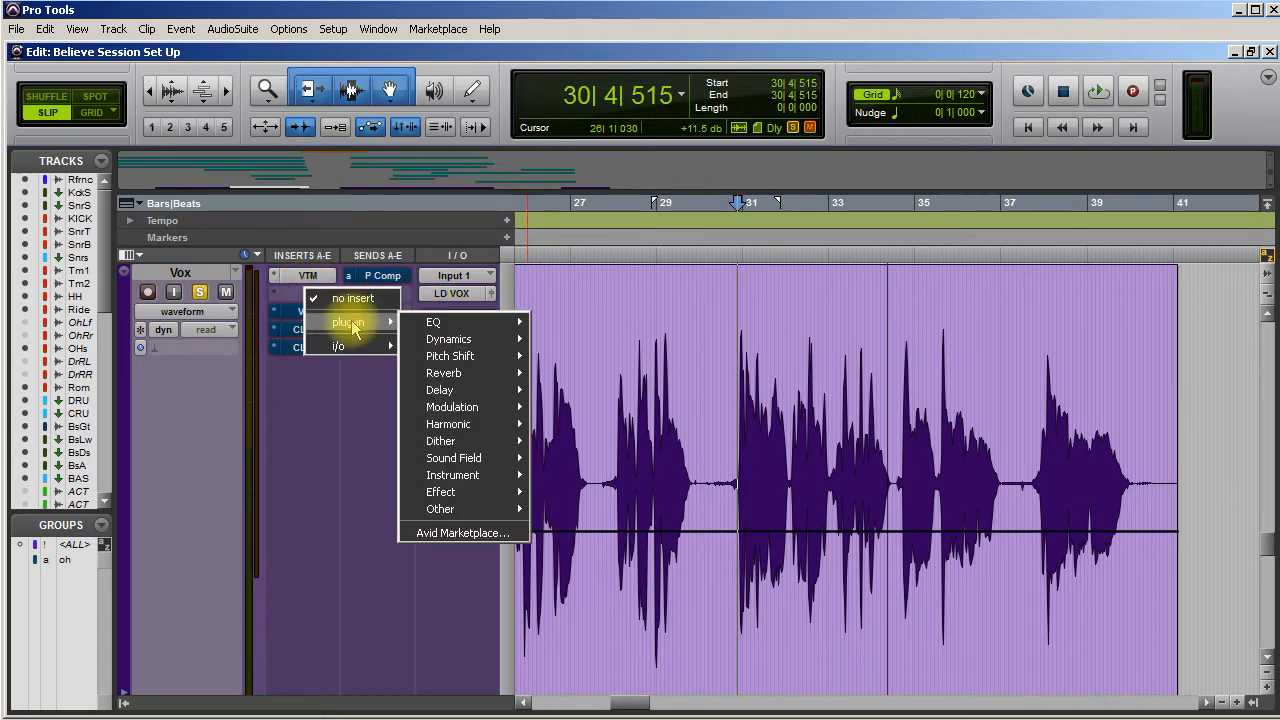
mouse_move(485, 345)
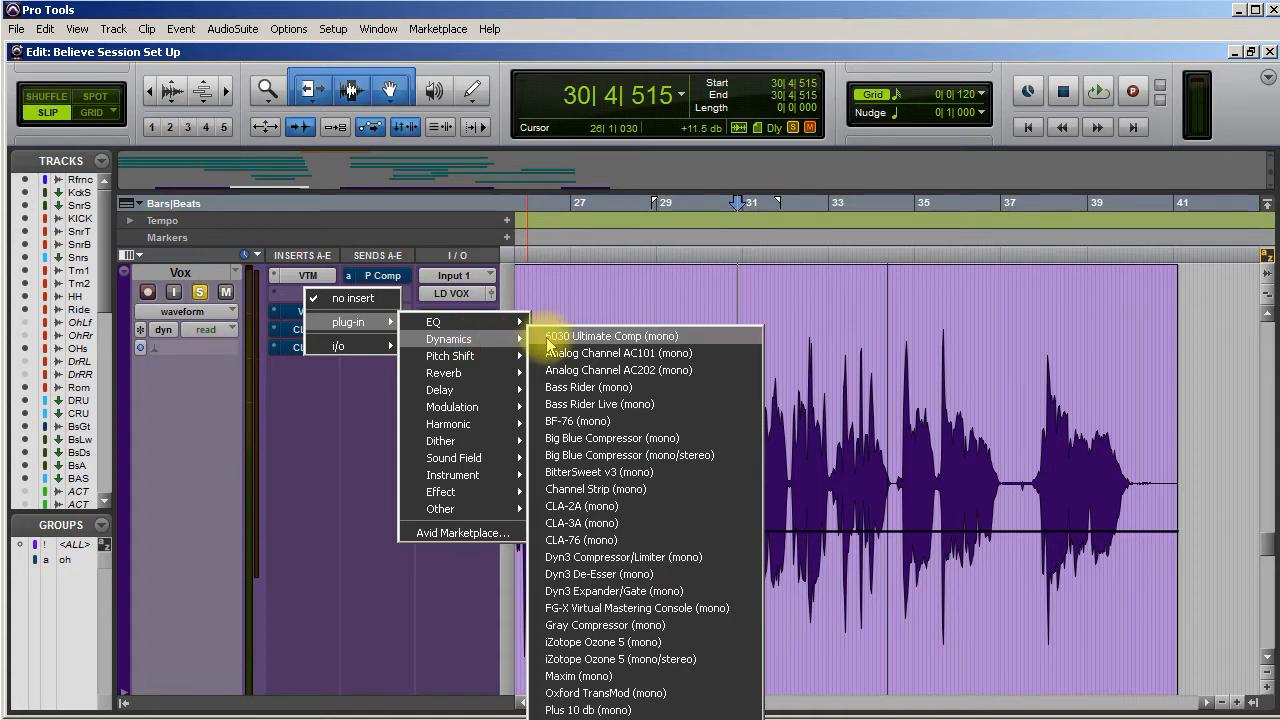
click(623, 574)
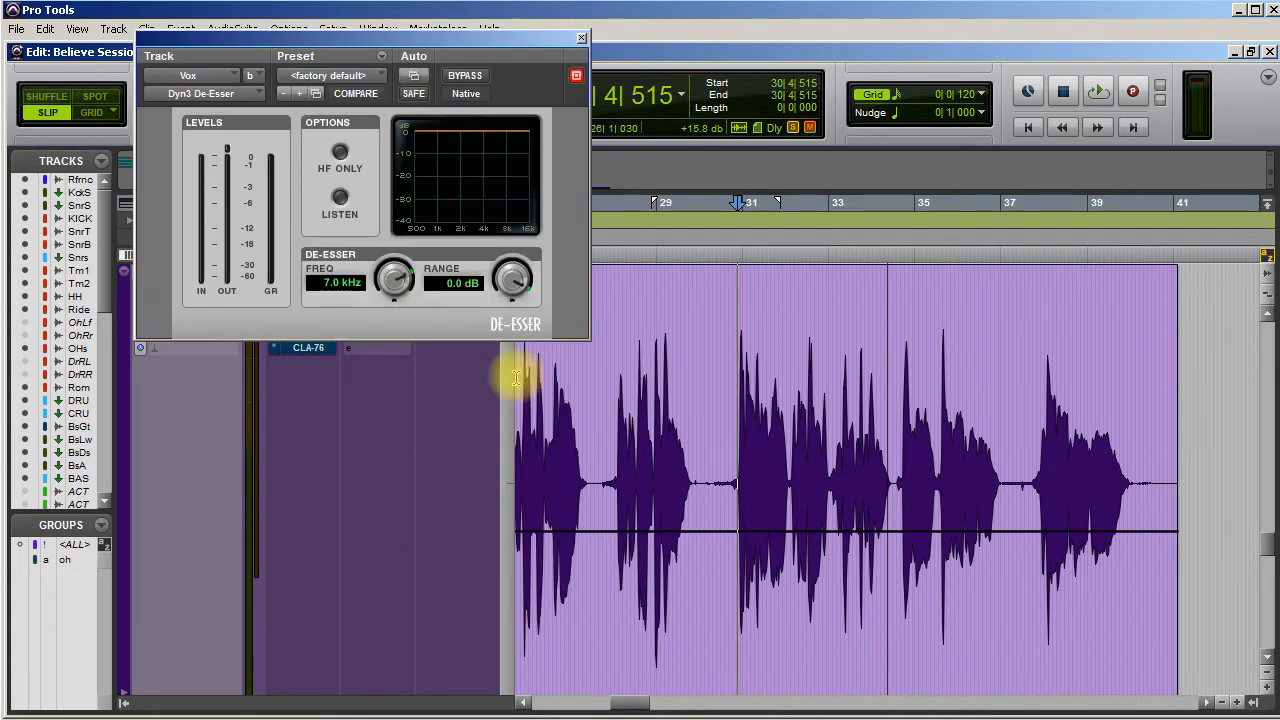
click(365, 38)
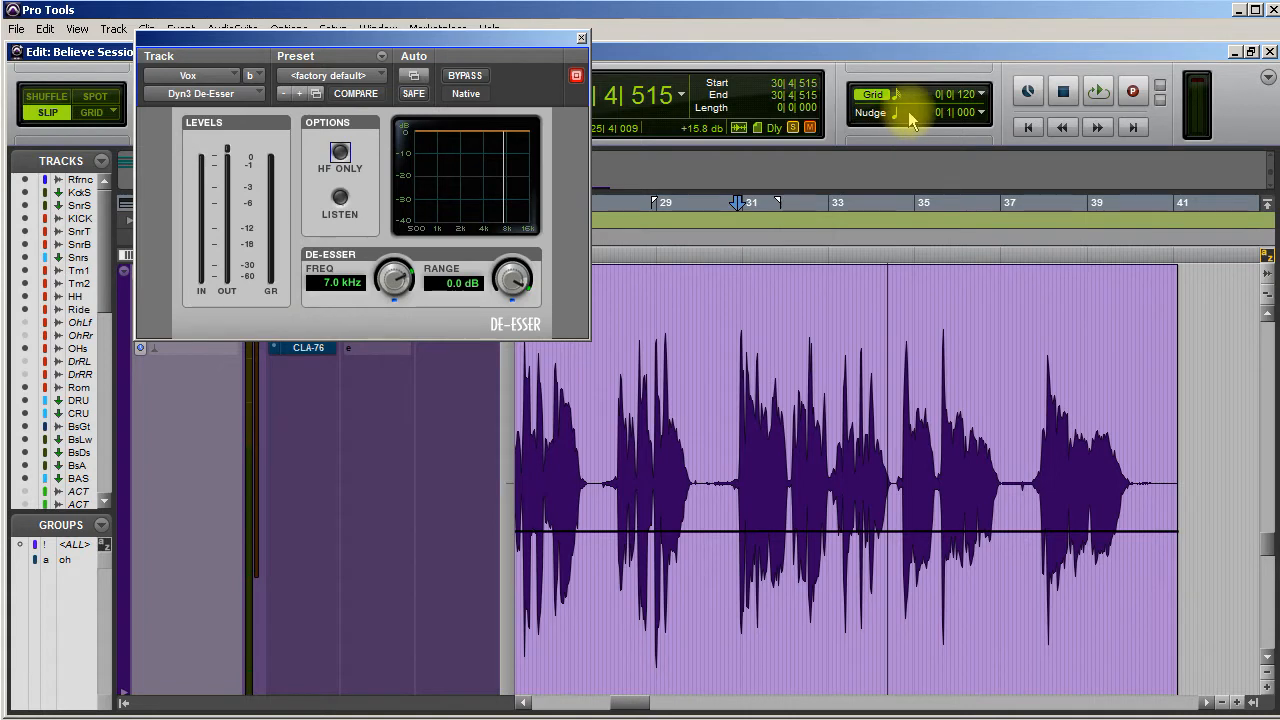
drag(365, 38, 908, 116)
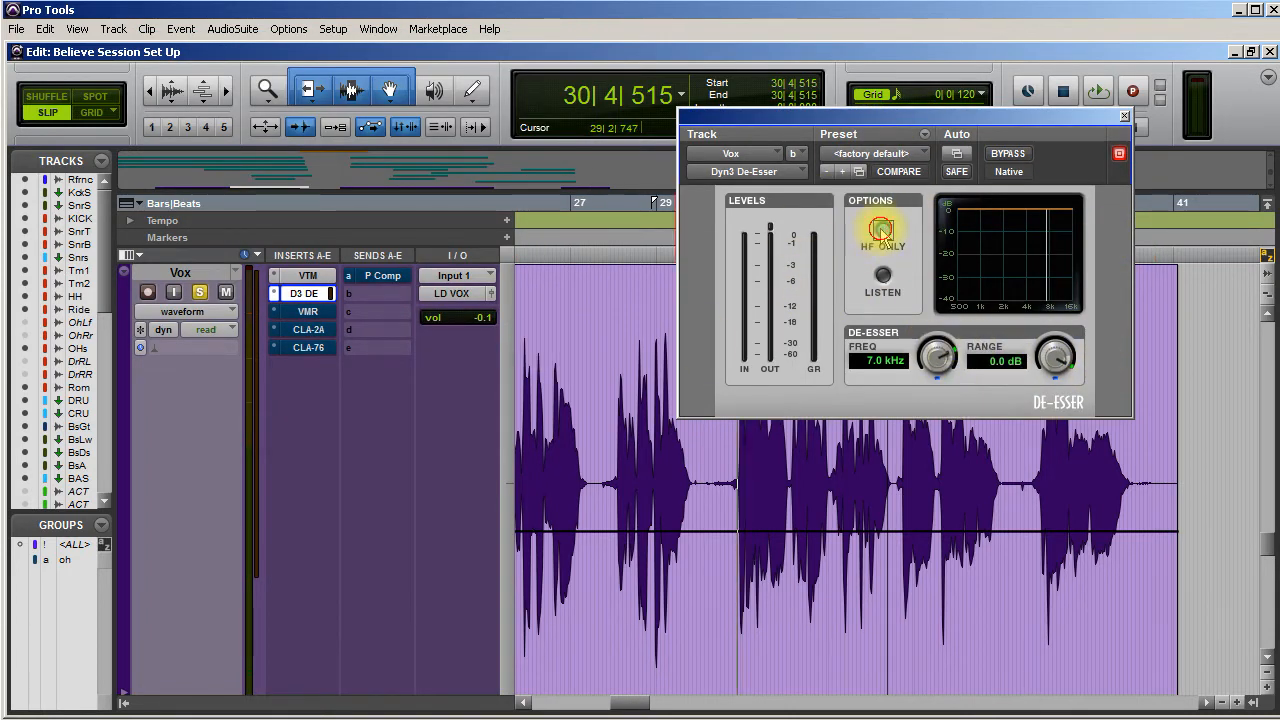
click(883, 275)
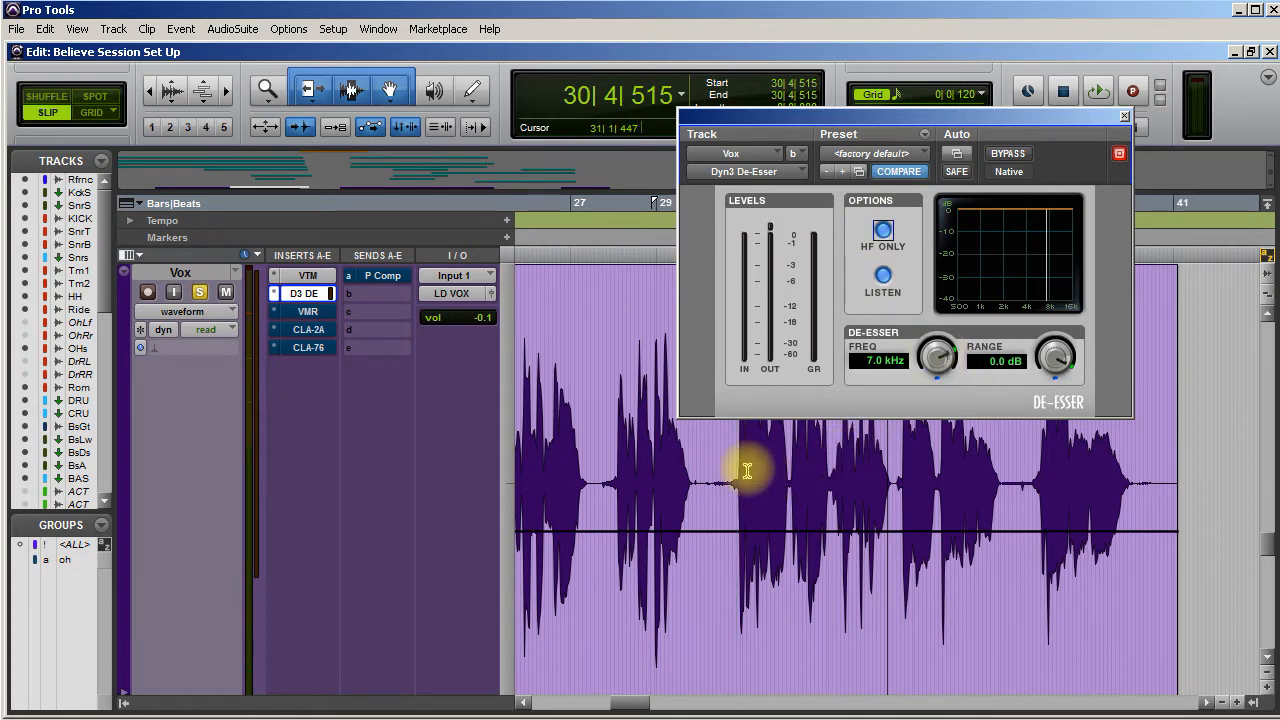
- Select the Vox passage from 30|4|440 to 31|2|218 as the loop for setting the de-esser
key(t)
key(t)
key(t)
key(t)
key(t)
key(t)
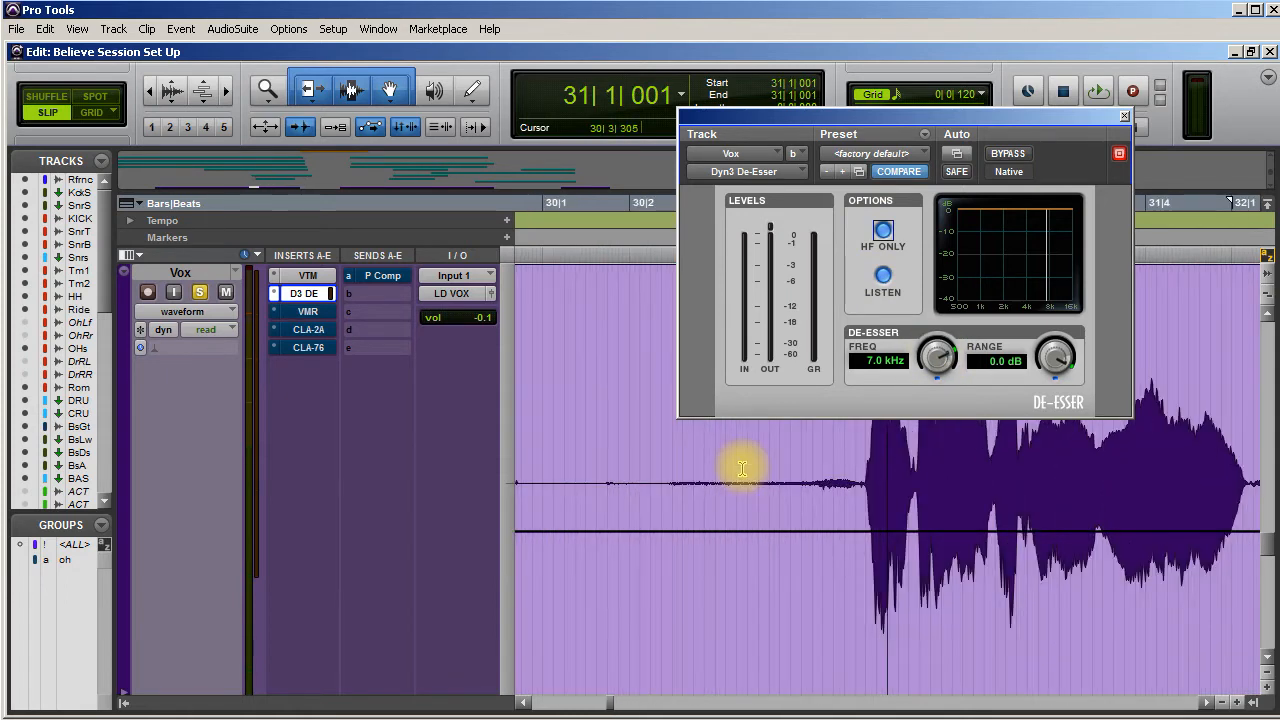
scroll(785, 491, left, 3)
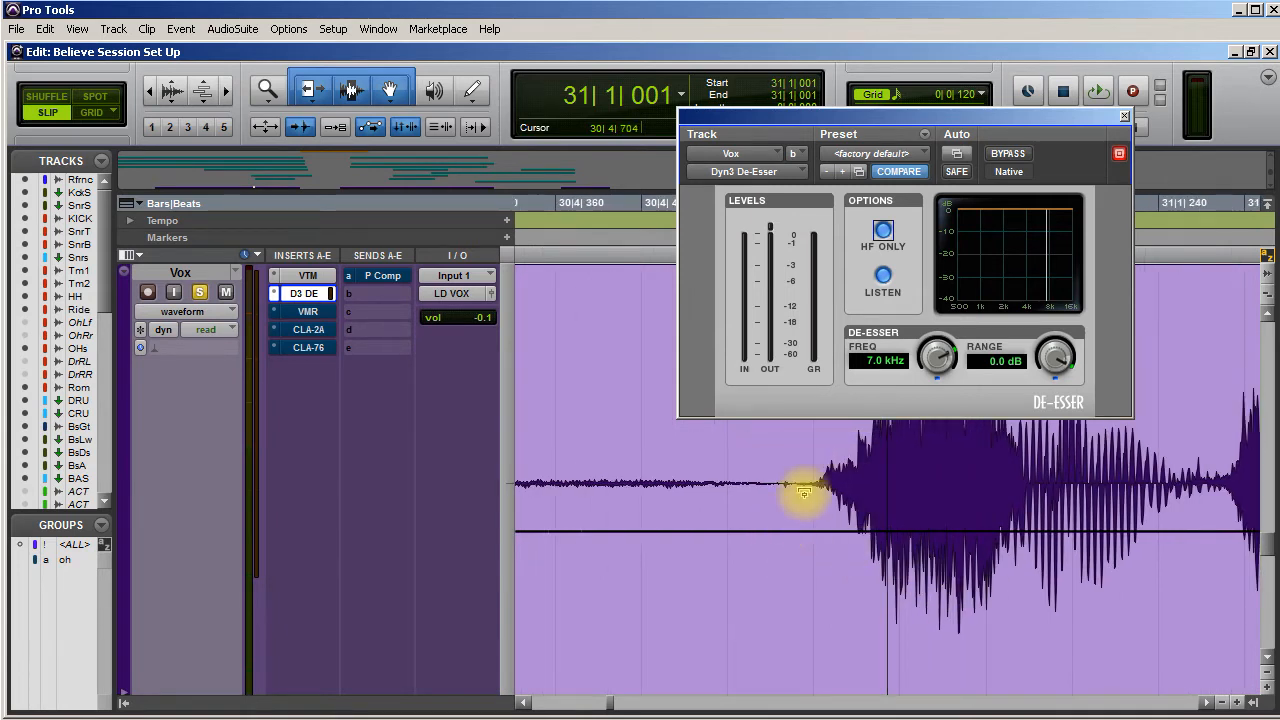
drag(612, 471, 1081, 537)
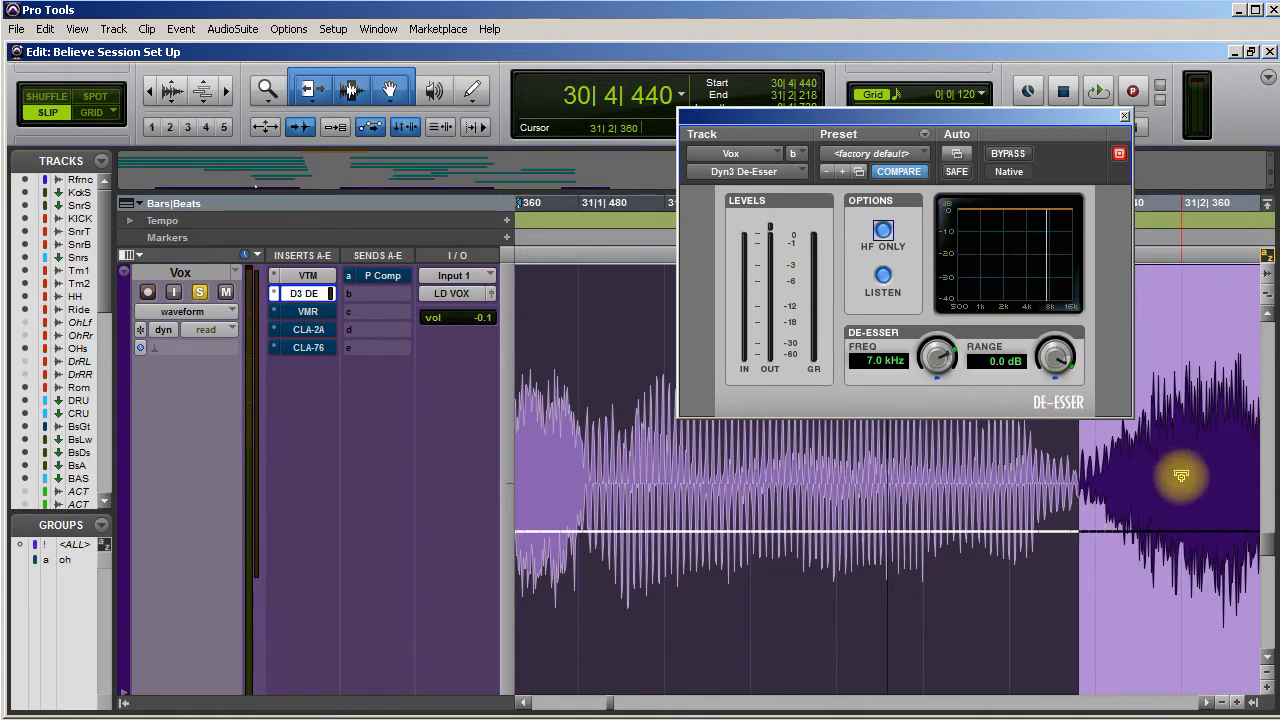
- Audition the looped passage and try De-Esser frequencies of 8.0 kHz and 9.5 kHz
key(space)
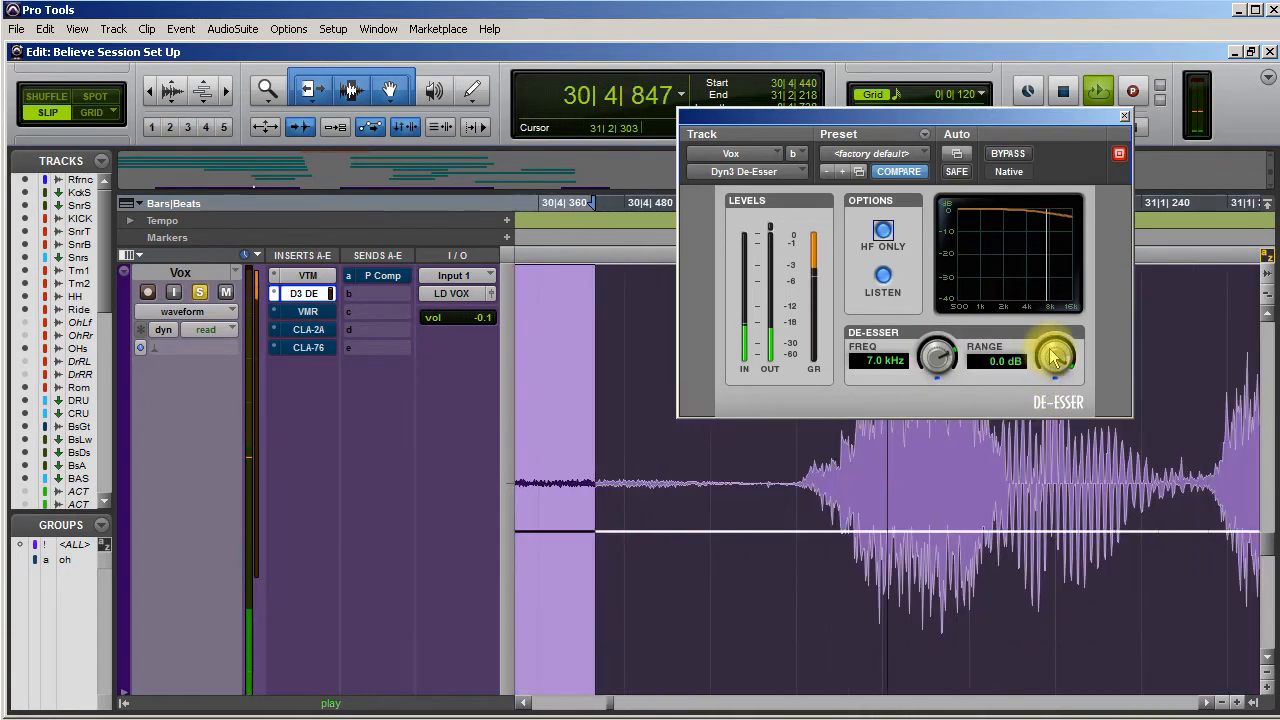
drag(940, 356, 943, 404)
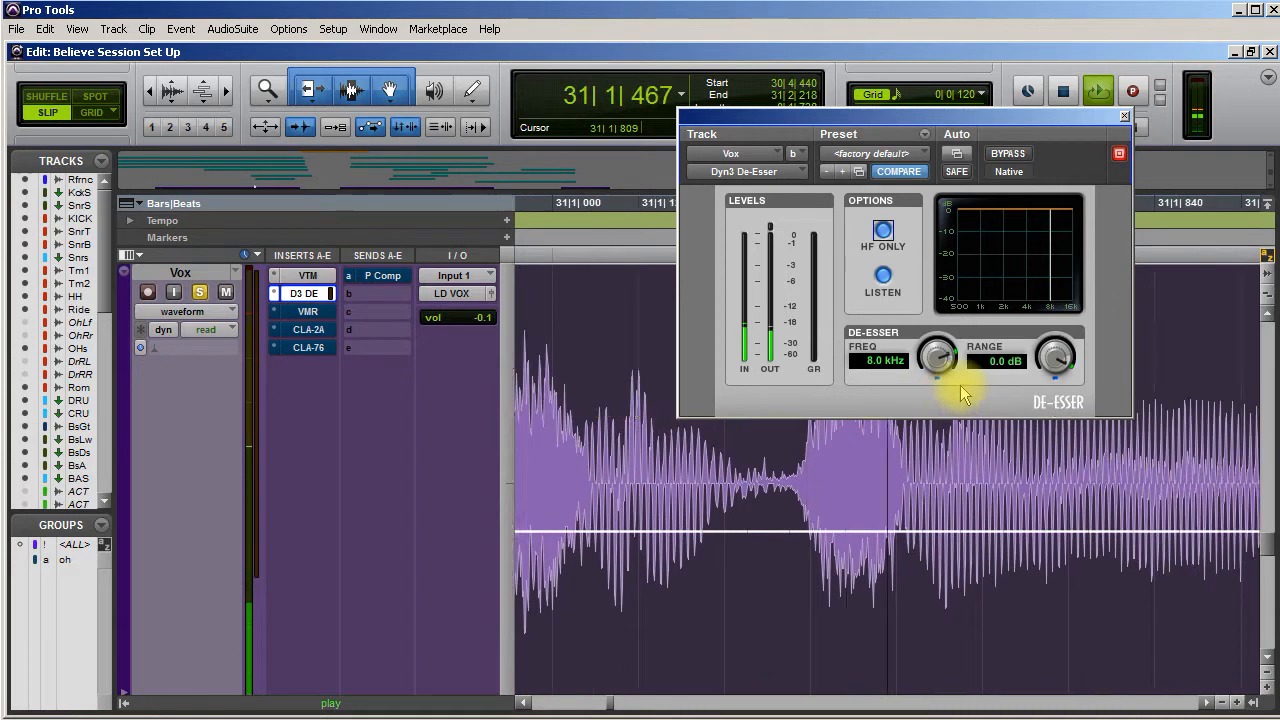
key(space)
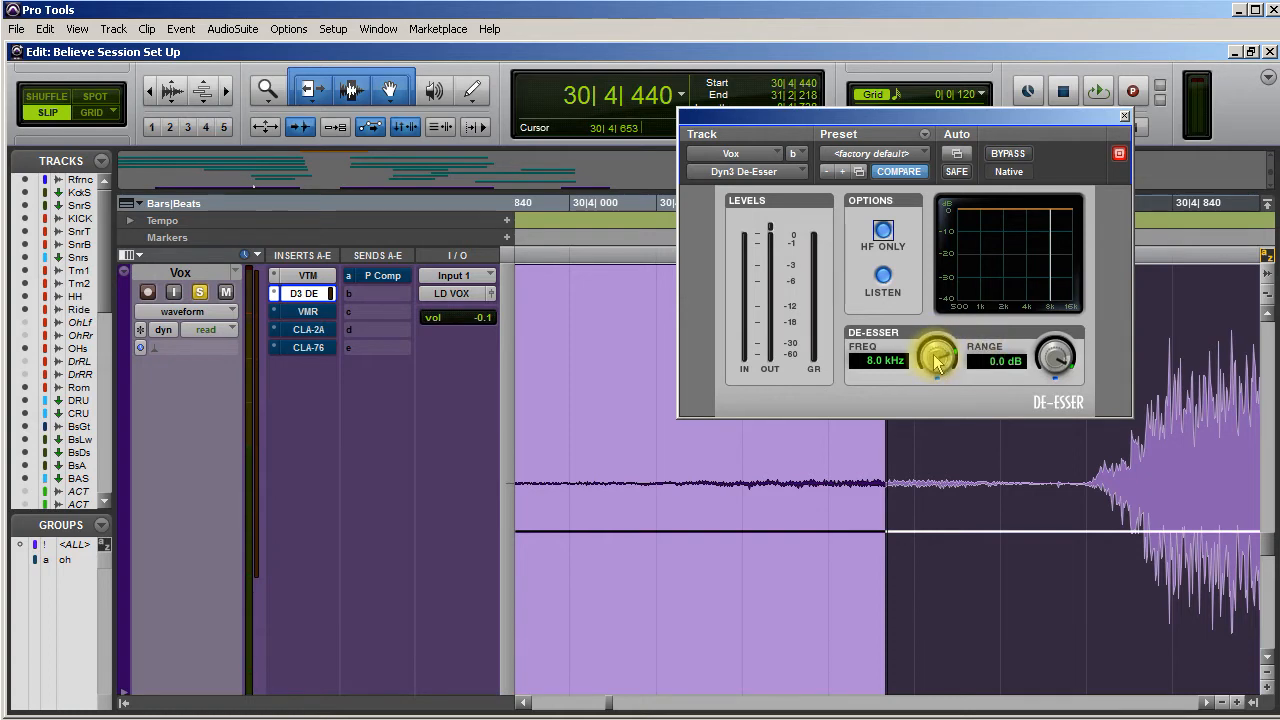
click(890, 248)
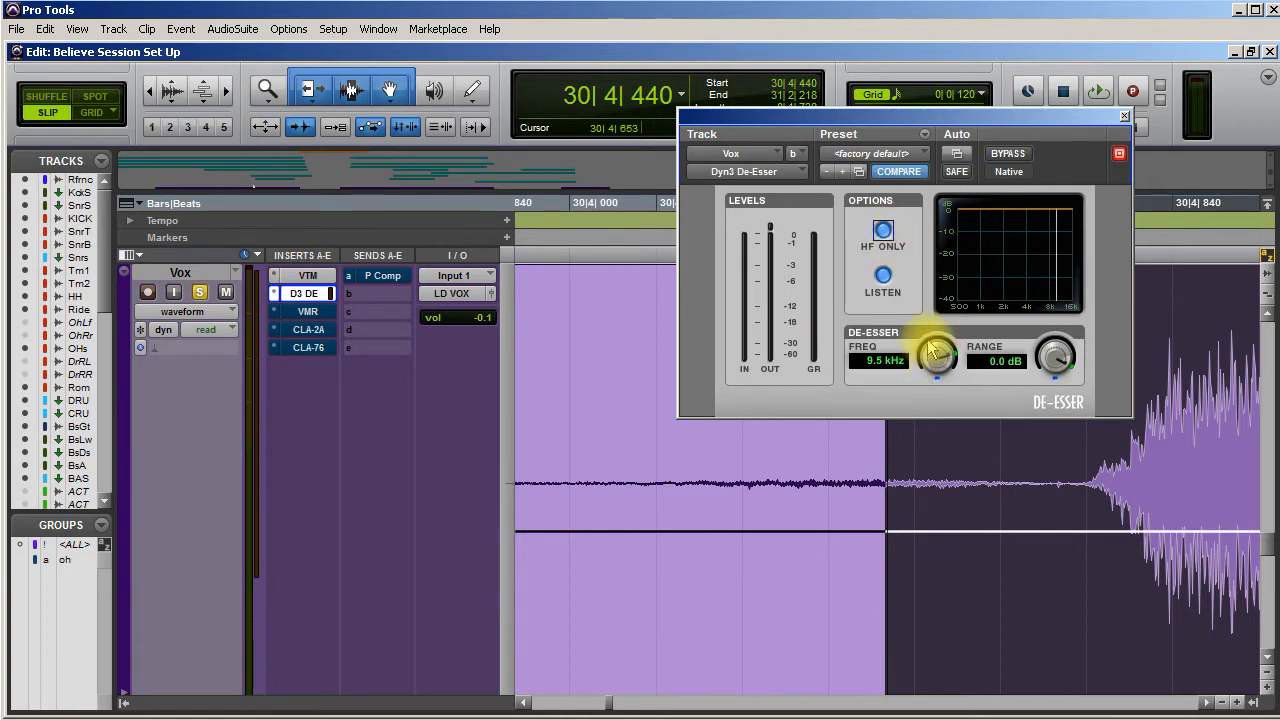
- Play the loop and set the De-Esser frequency to 7.2 kHz and its range to about -7.4 dB
key(space)
drag(937, 357, 923, 403)
drag(1058, 354, 1043, 409)
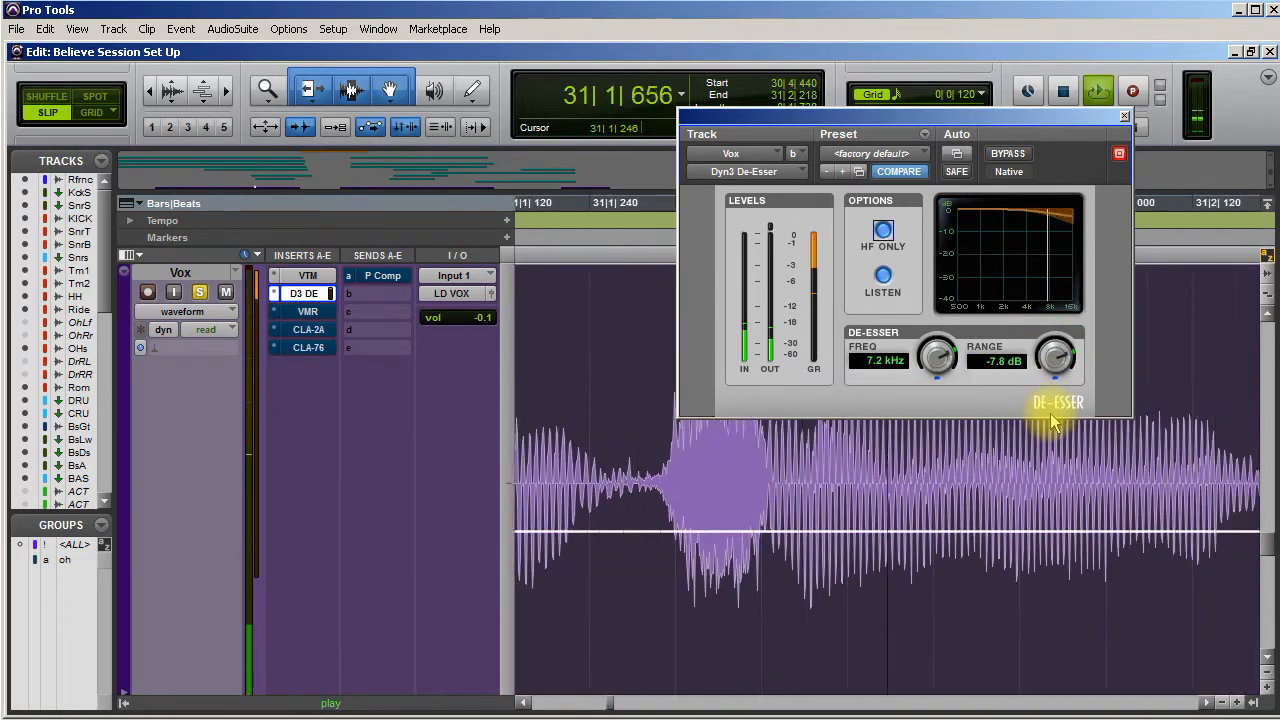
- Turn off Listen and, after comparing the vocal with the De-Esser bypassed and active, set its range to about -8.9 dB
click(885, 282)
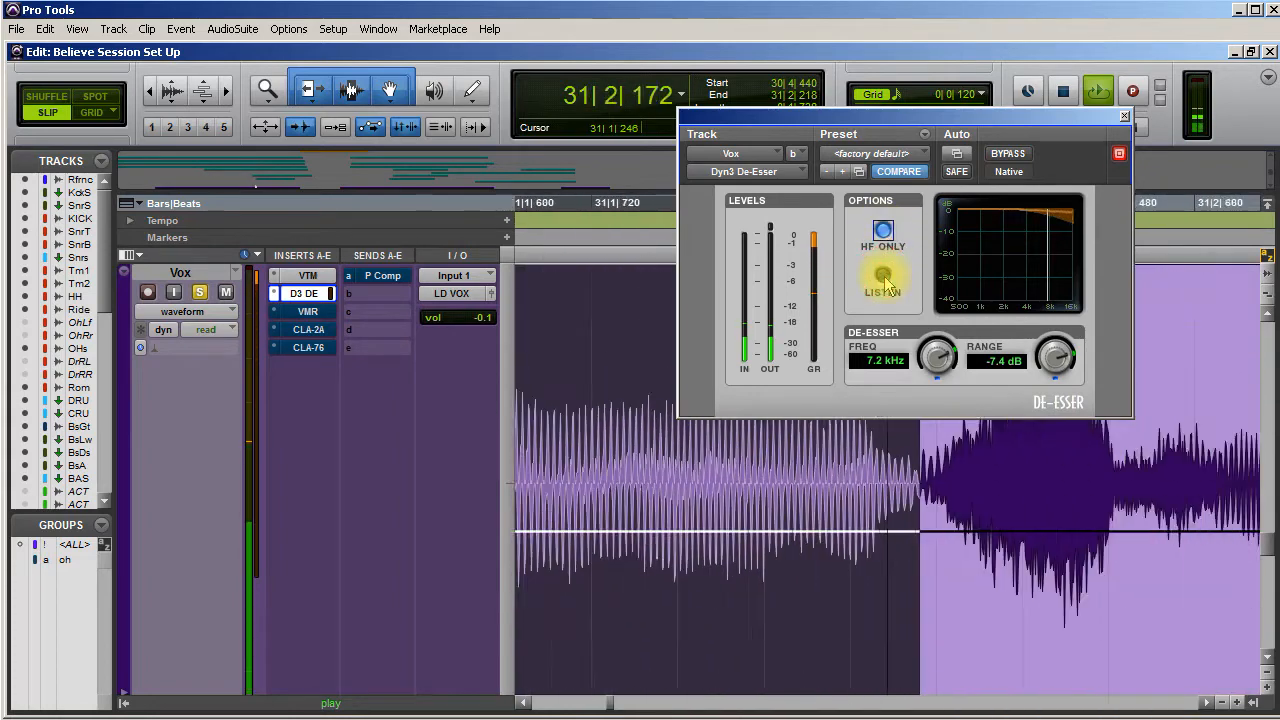
click(1010, 154)
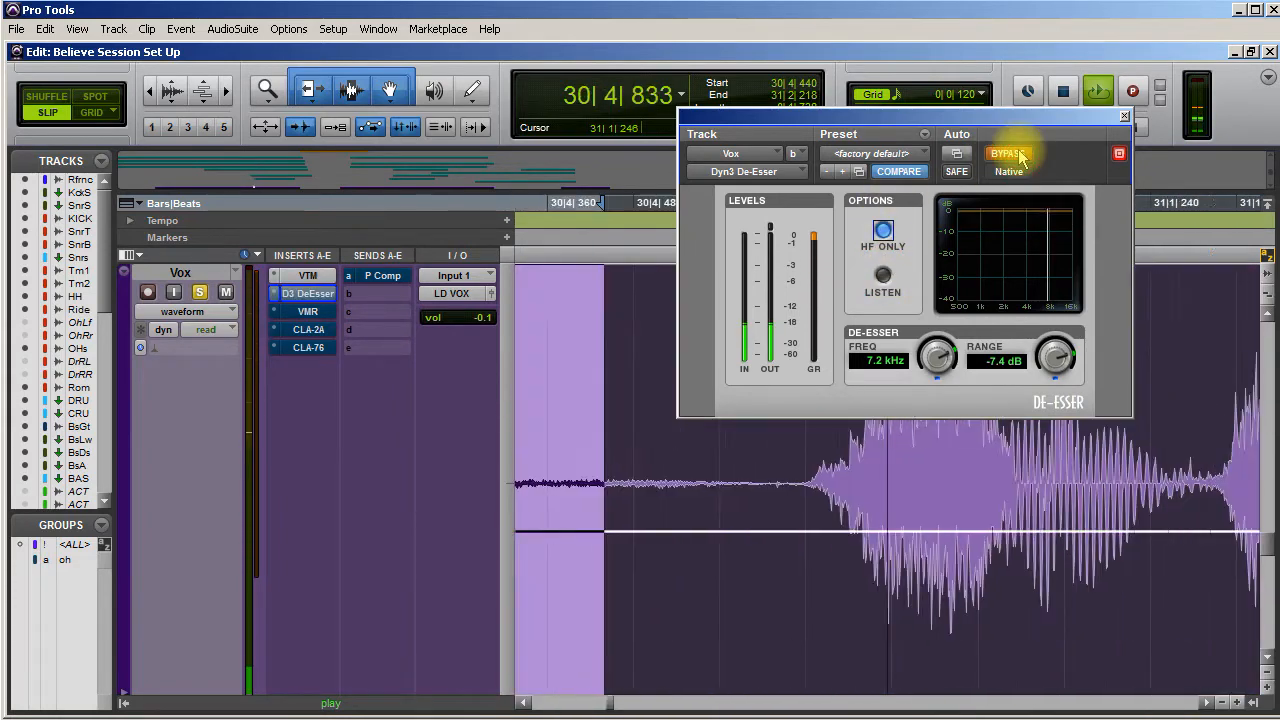
click(1019, 156)
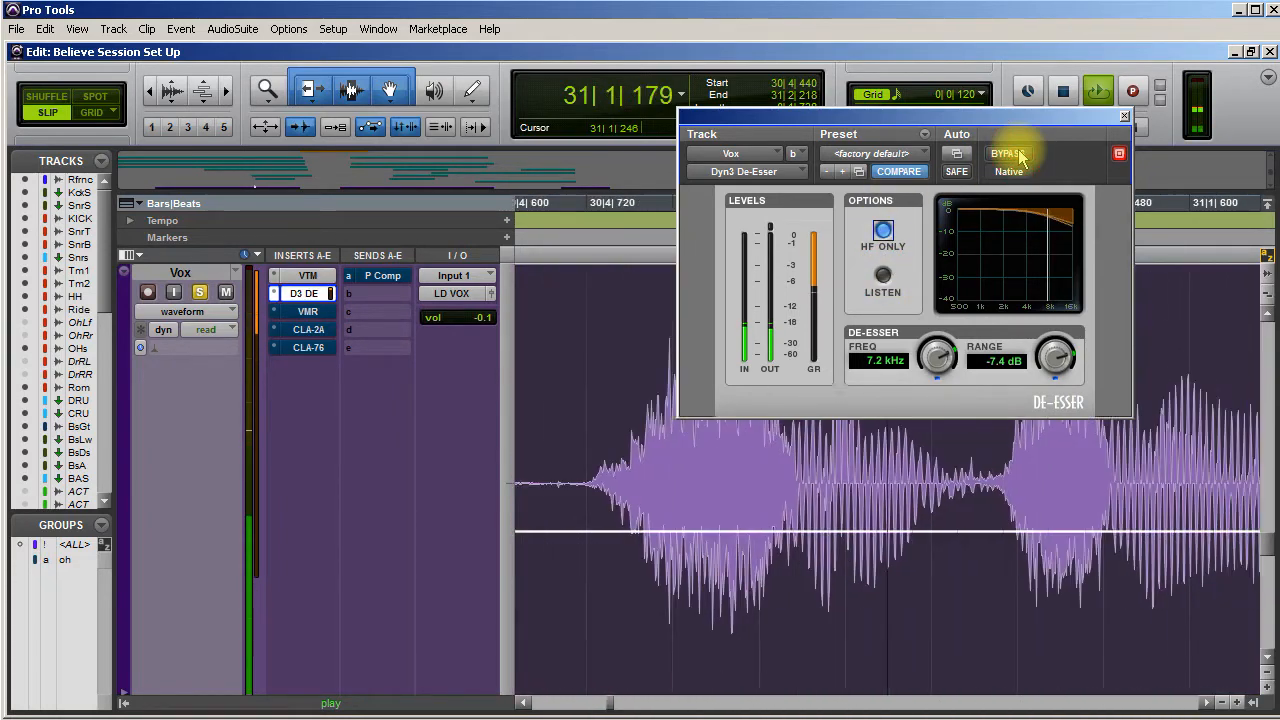
drag(1050, 365, 1057, 357)
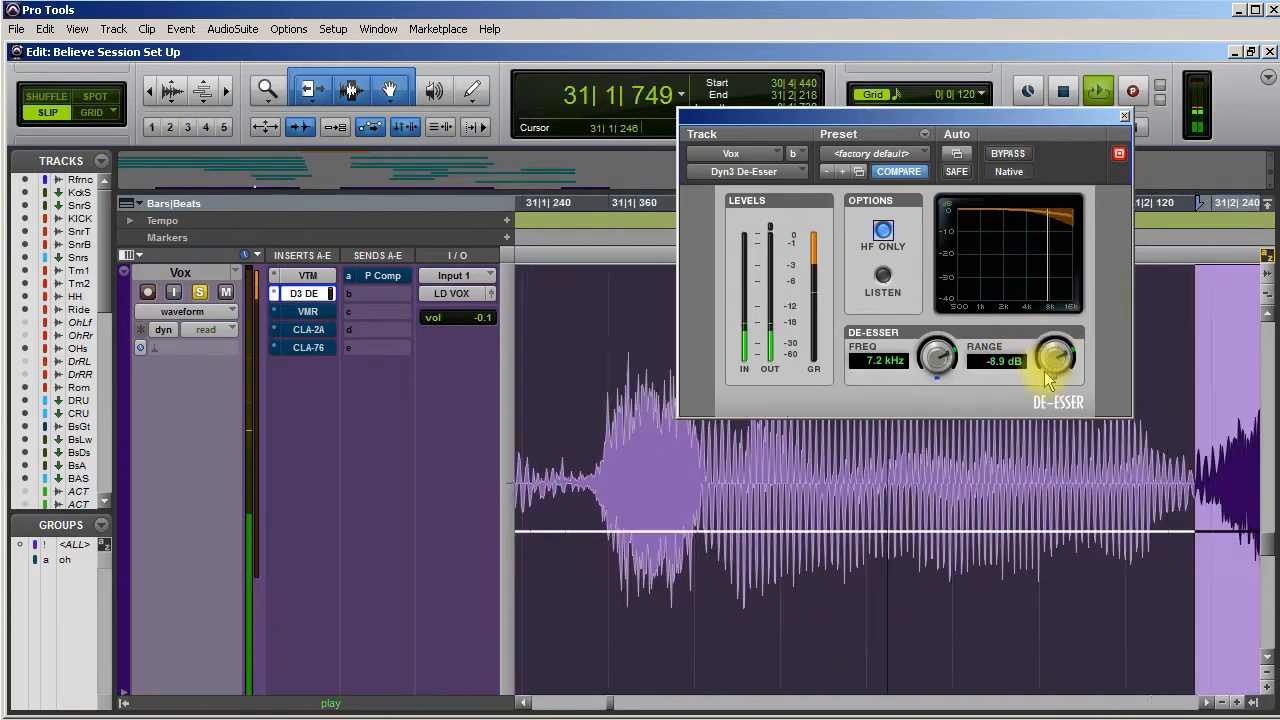
- Compare the vocal with the De-Esser bypassed and active, and remove the Dyn3 De-Esser from insert b of Vox
click(1010, 154)
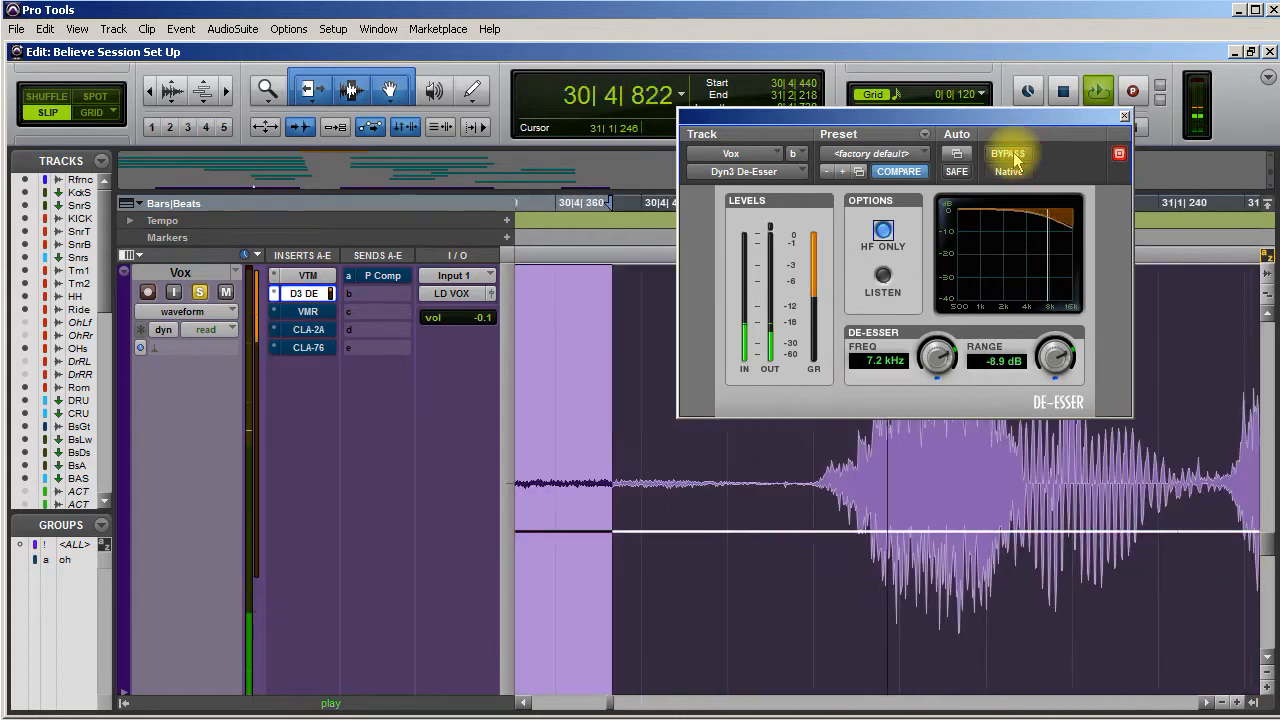
click(1012, 155)
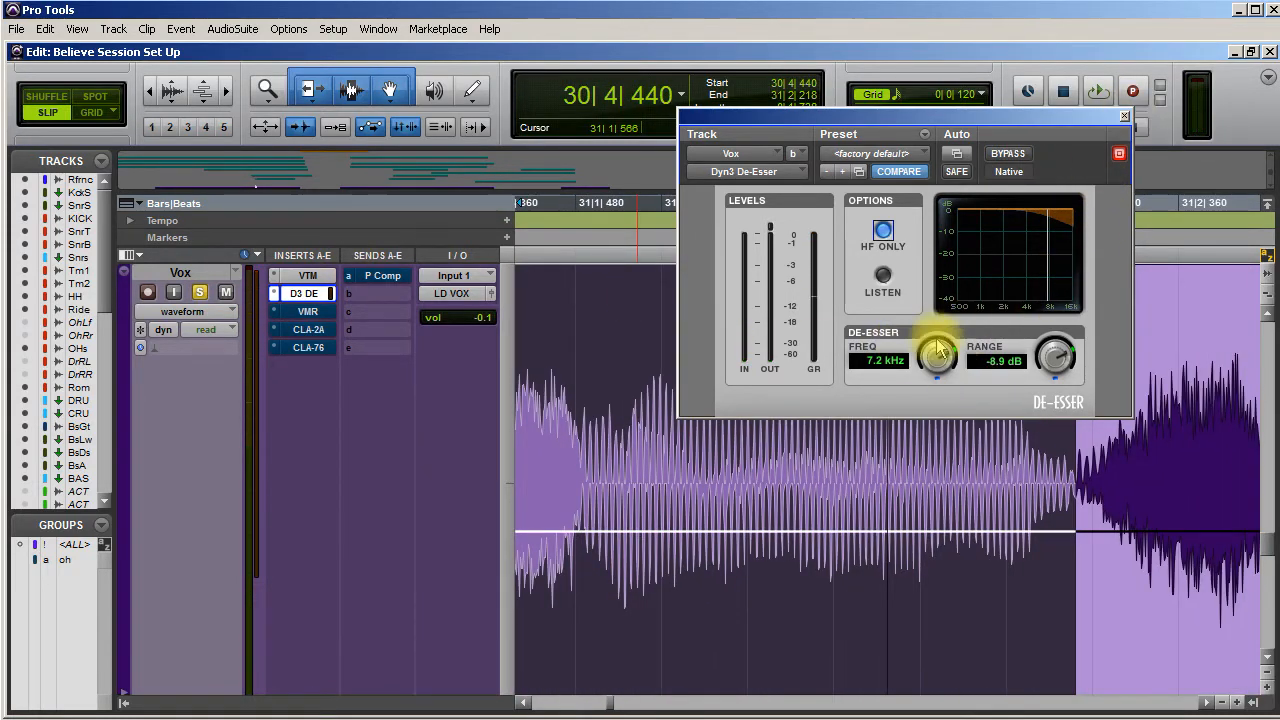
click(1122, 116)
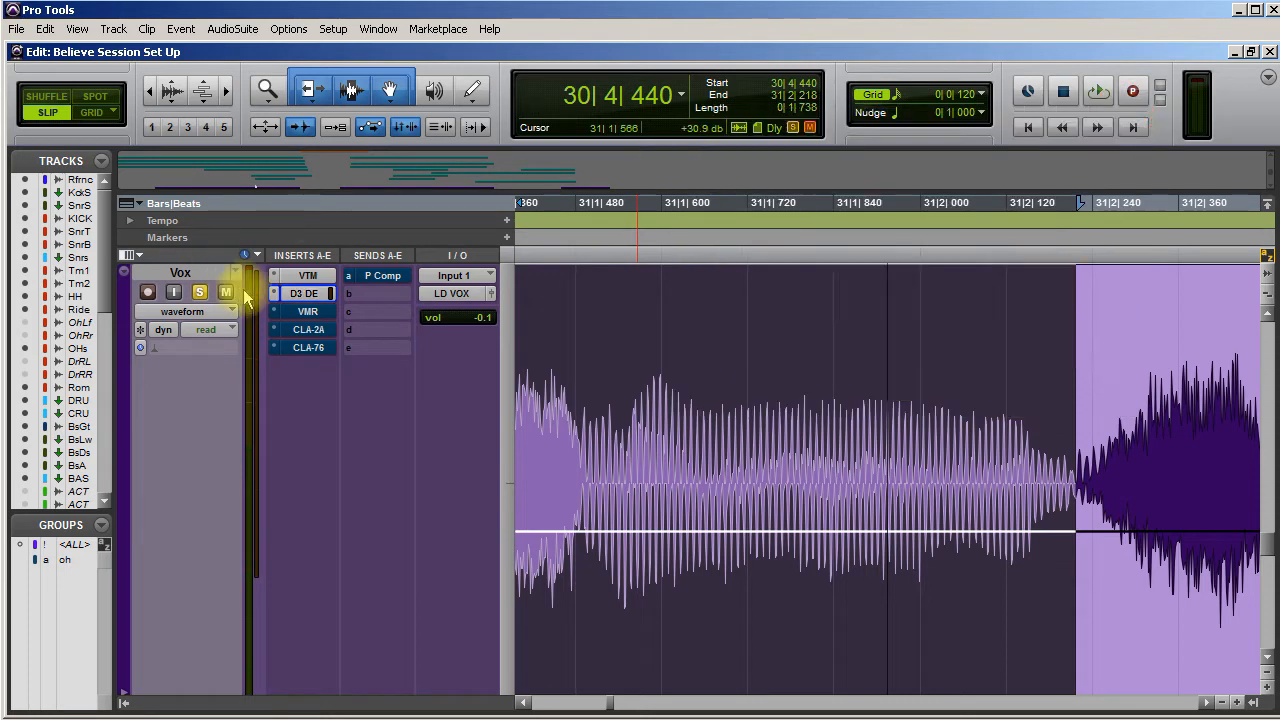
click(276, 293)
click(298, 298)
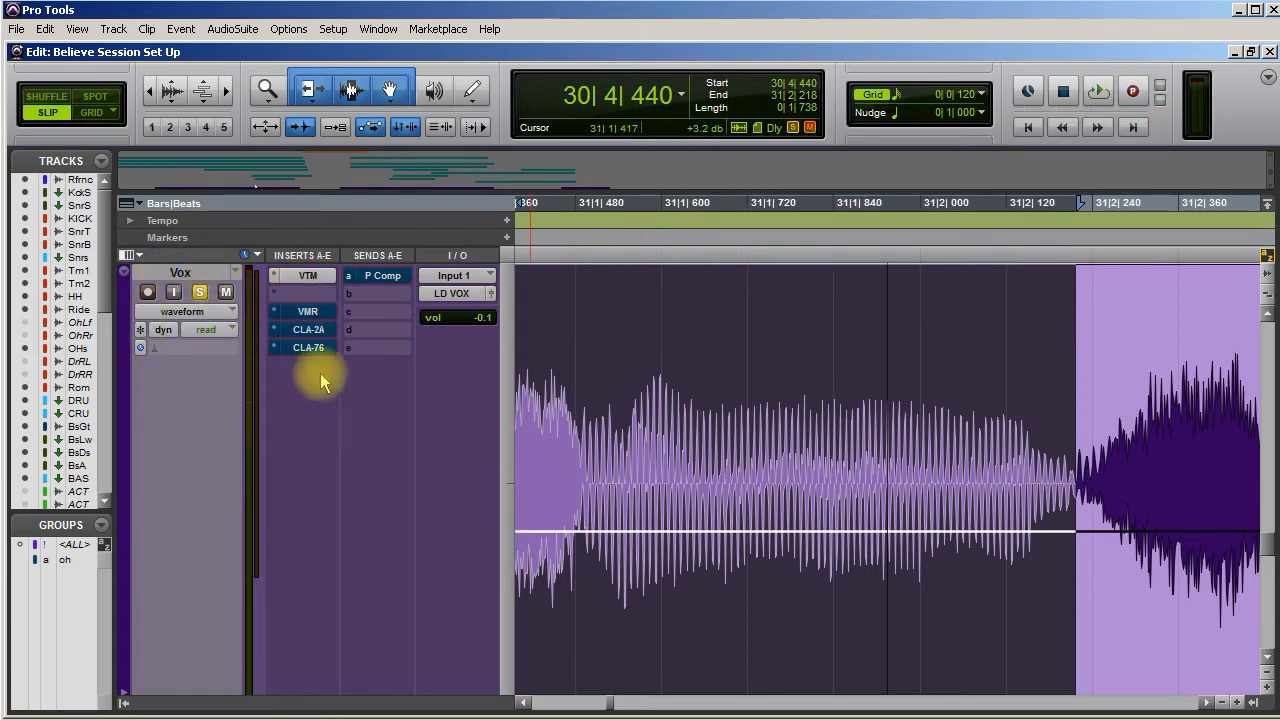
- Clear the loop selection and place the edit cursor at 30|3|093 in the silent gap of the Vox track
click(723, 314)
scroll(594, 409, up, 3)
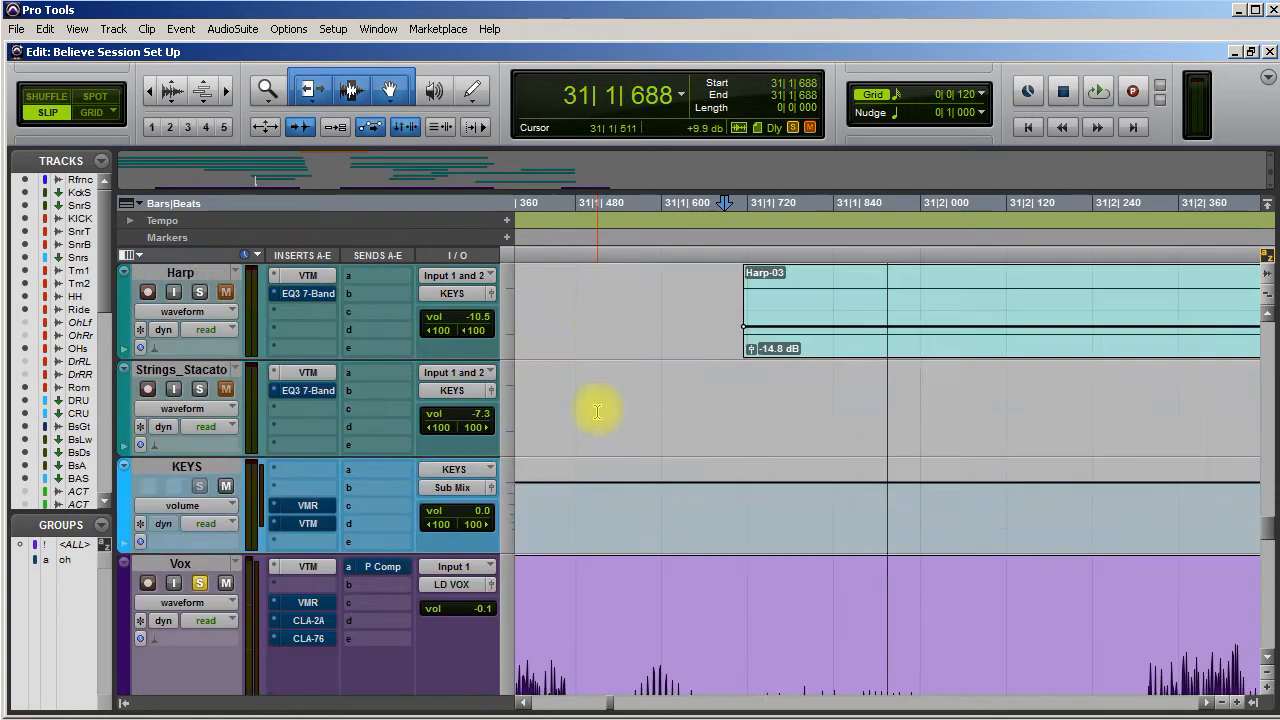
scroll(597, 410, down, 3)
scroll(597, 410, up, 1)
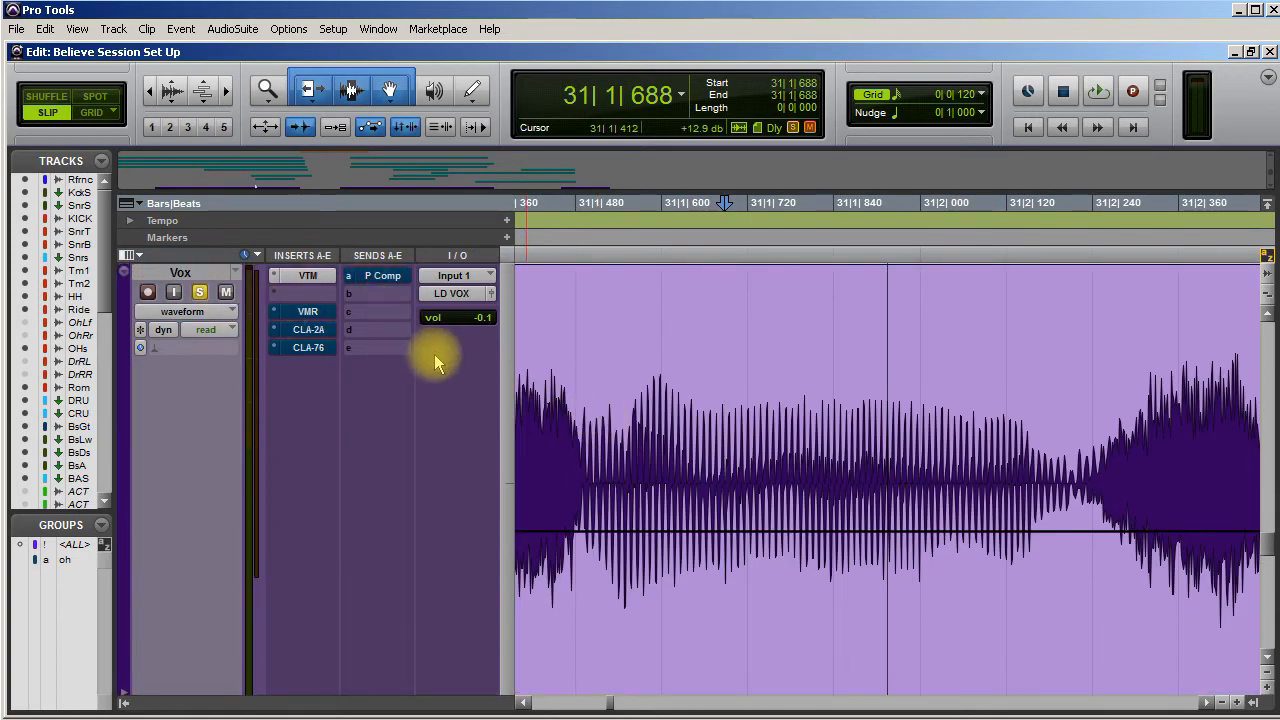
key(r)
key(r)
key(r)
key(r)
key(r)
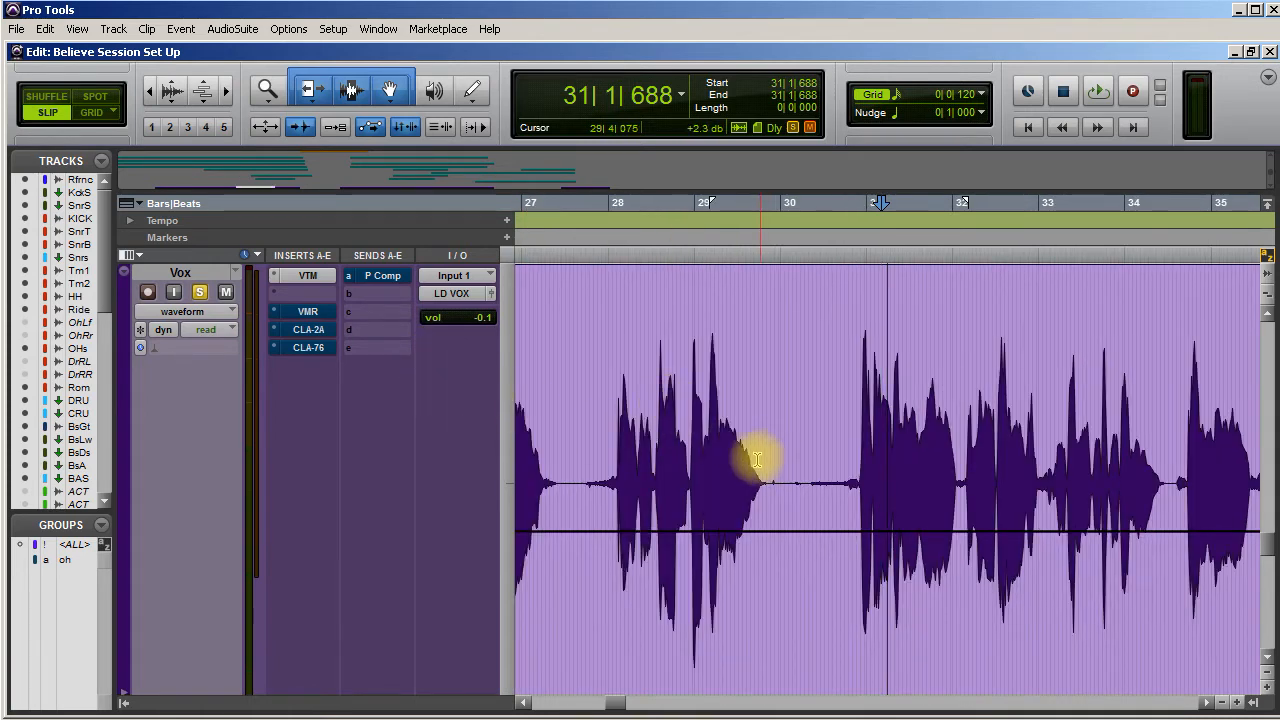
click(825, 400)
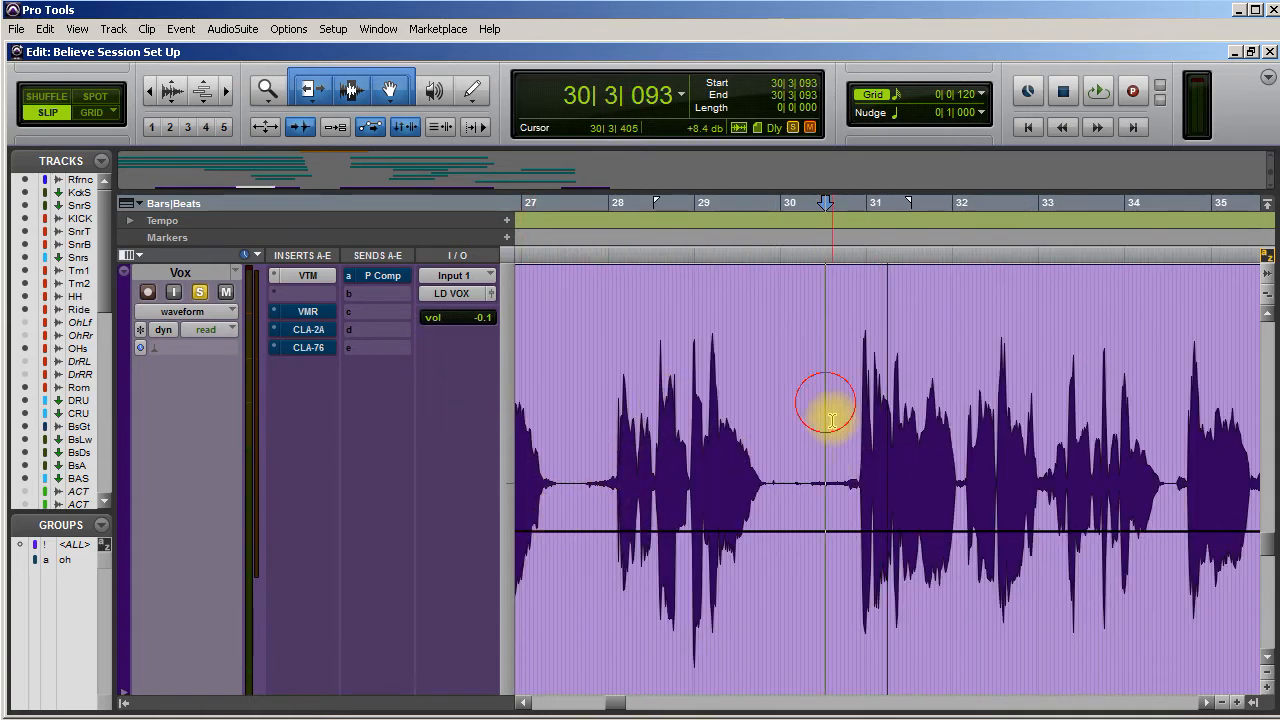
- Reduce the height of the Vox track so the vocal tracks below it are visible too
scroll(800, 452, up, 2)
scroll(789, 450, down, 4)
scroll(782, 456, up, 2)
scroll(780, 452, down, 3)
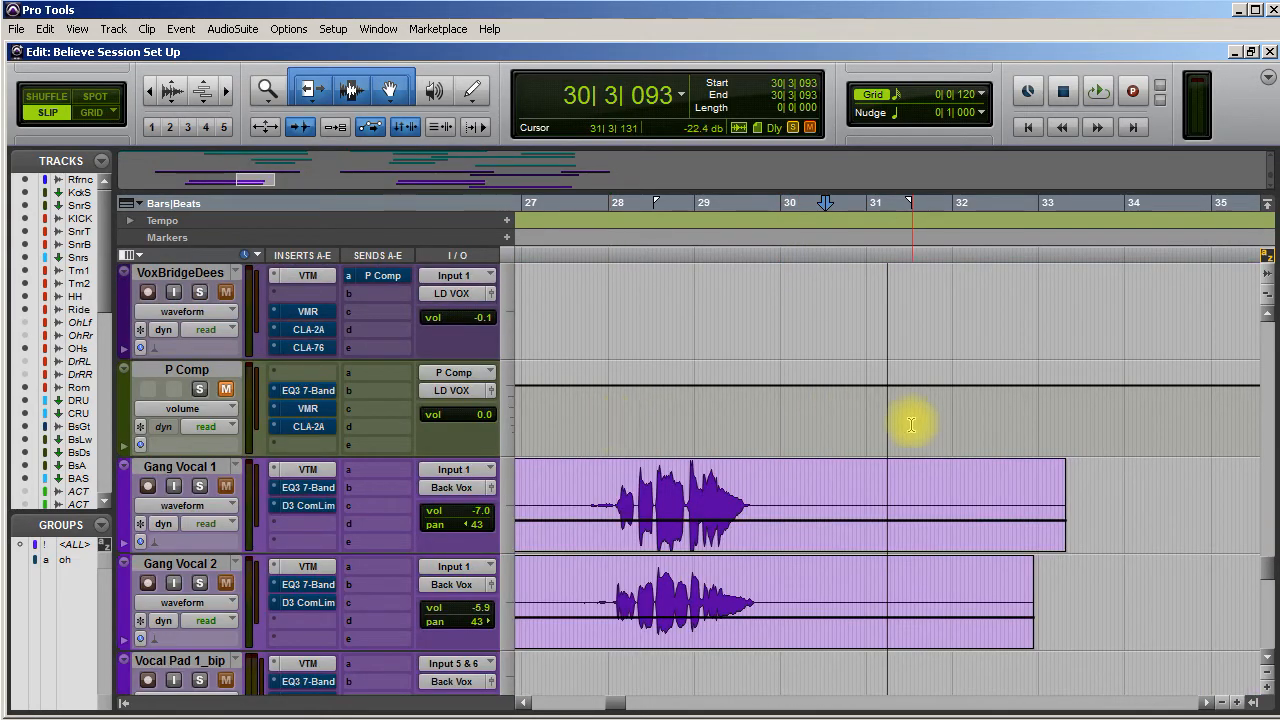
scroll(910, 422, up, 3)
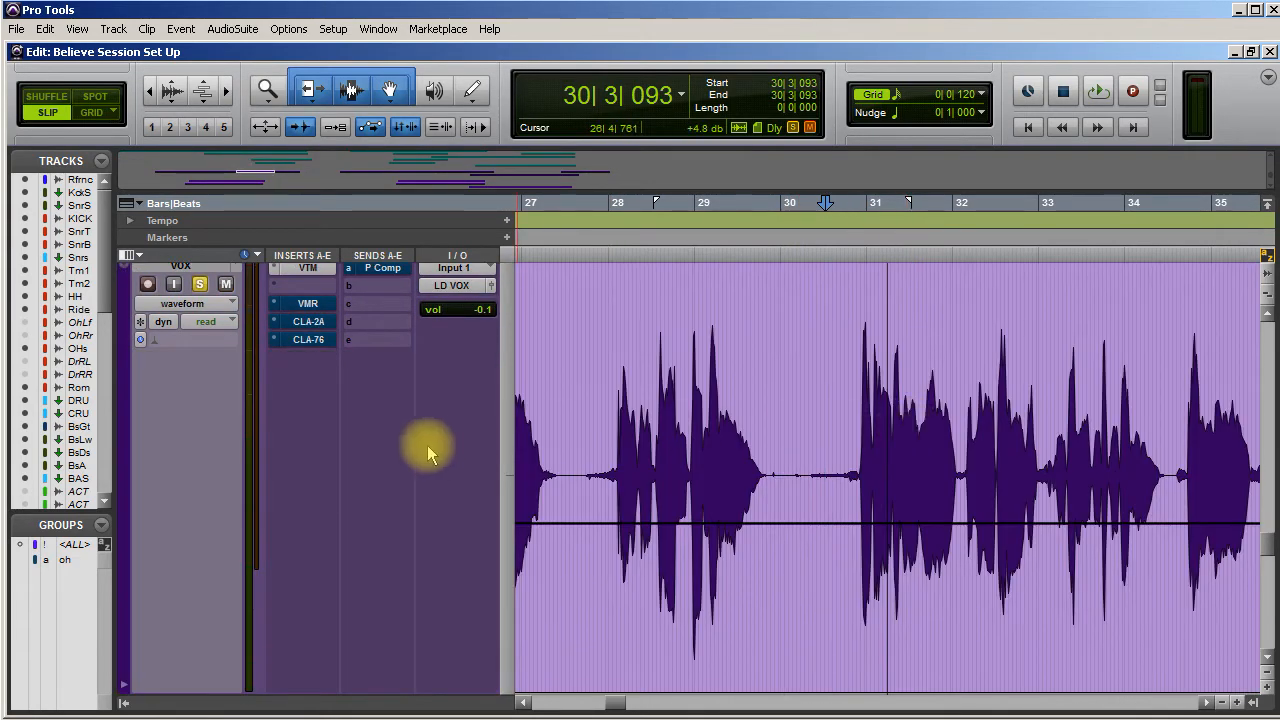
drag(244, 692, 280, 338)
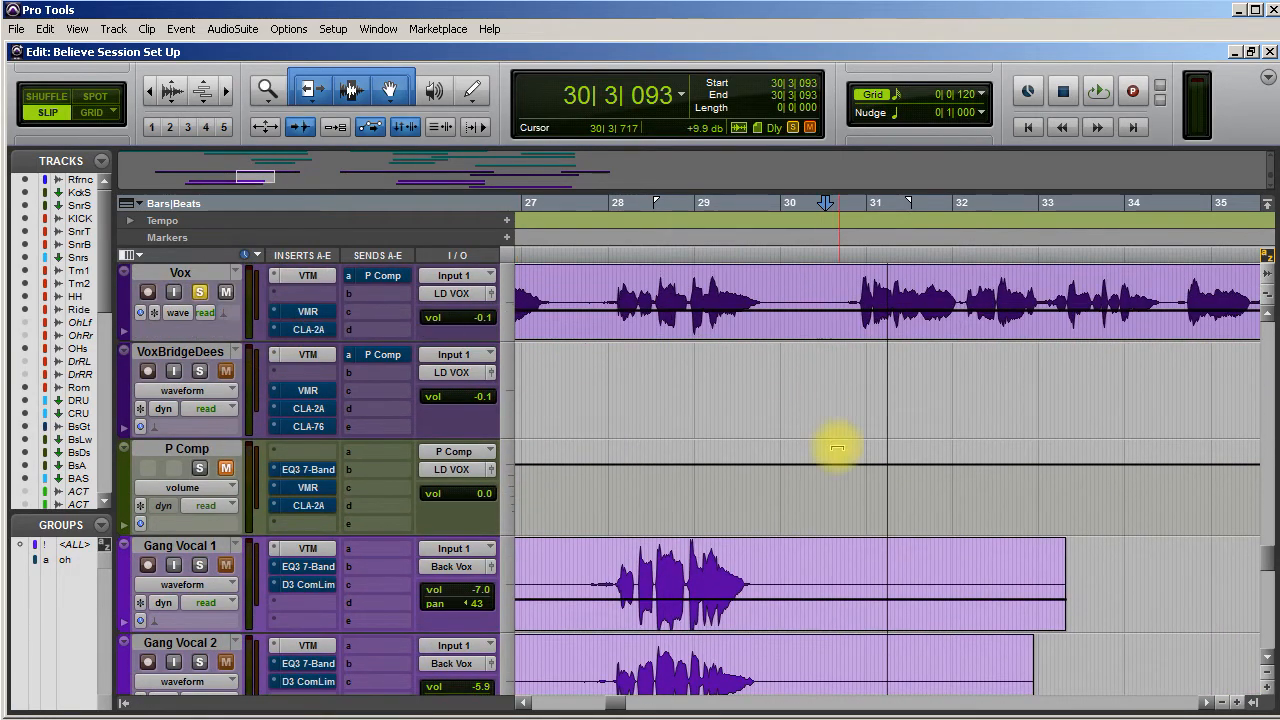
- Switch the Vox track to the Vox De ess playlist and take the track out of solo
scroll(771, 434, left, 3)
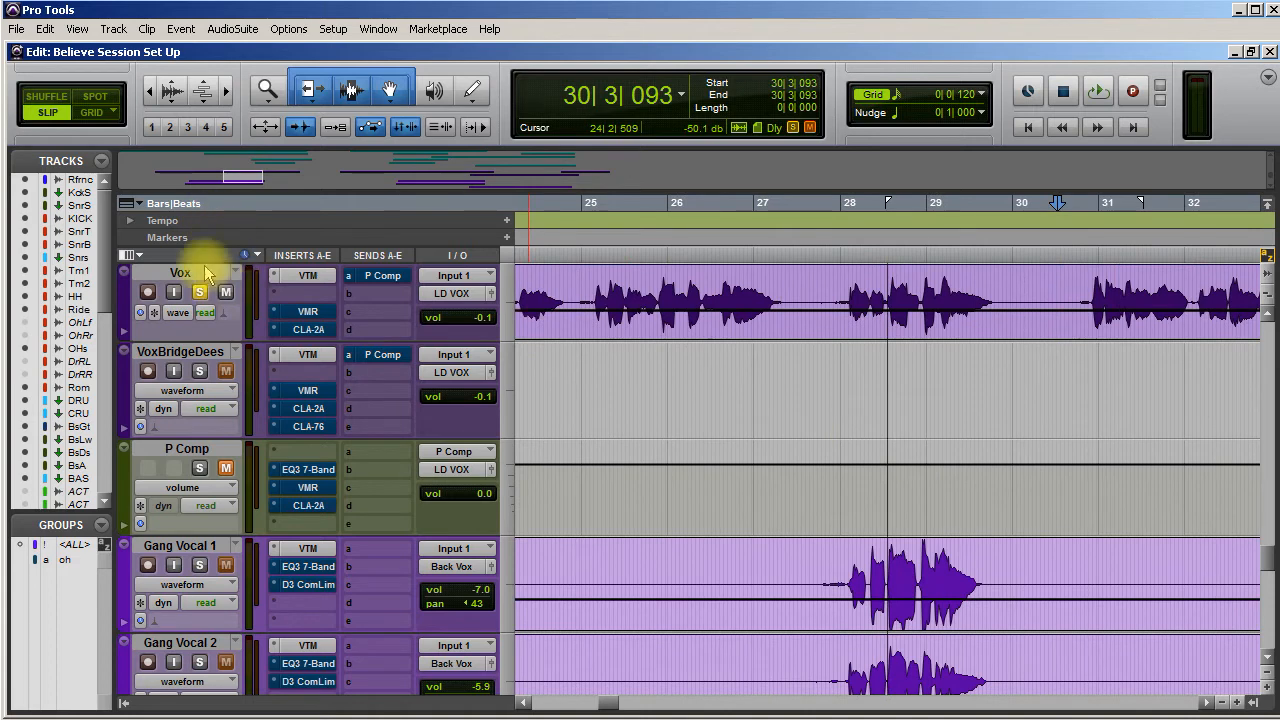
click(236, 273)
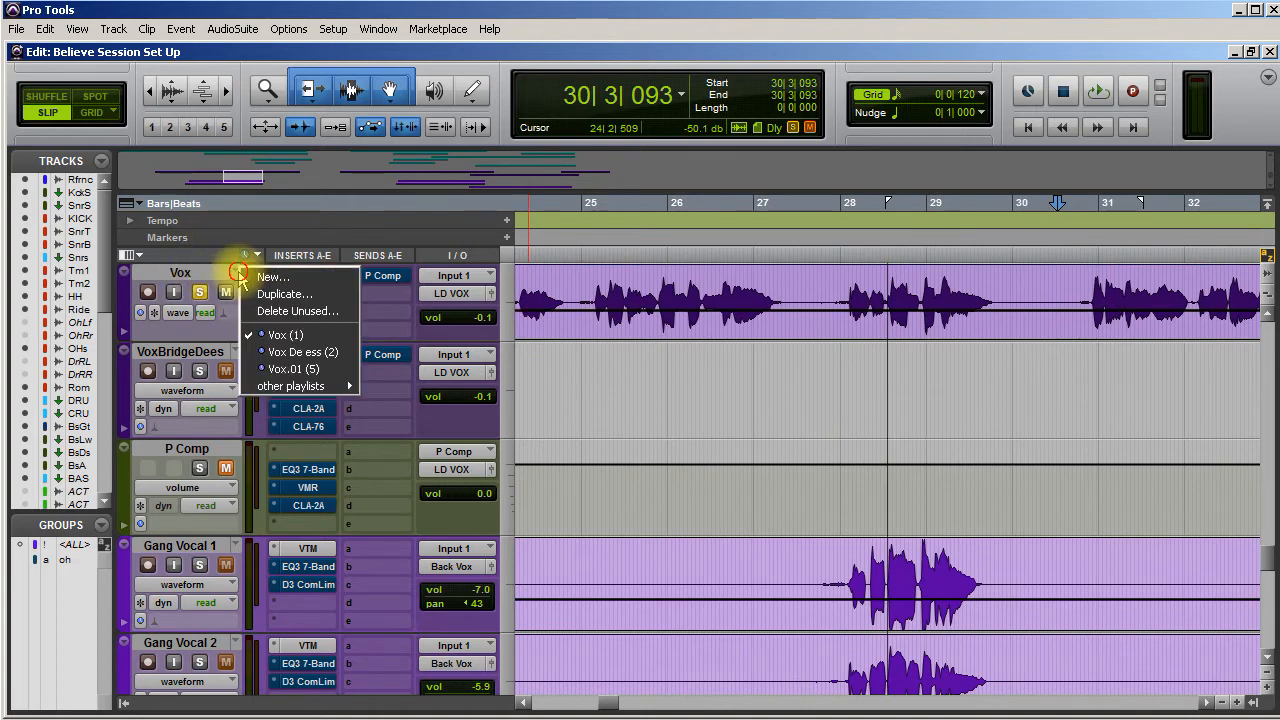
click(295, 352)
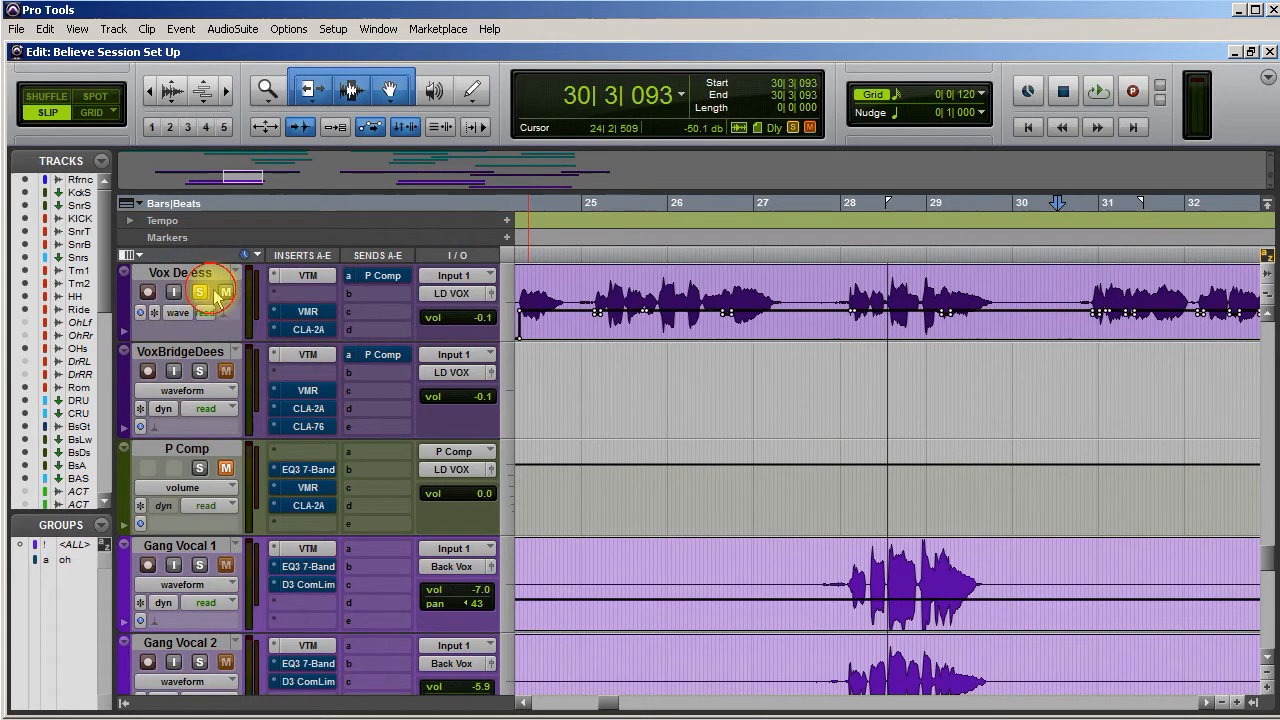
click(199, 292)
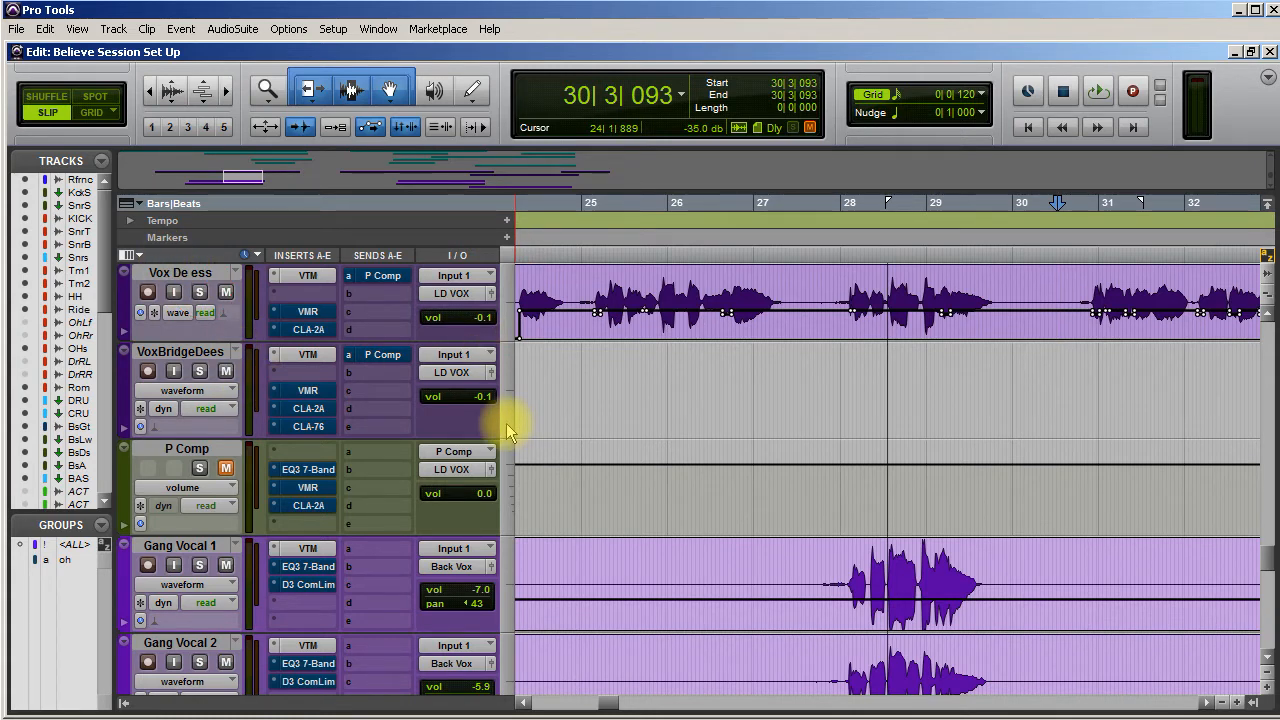
- Bring up the Mix window and examine the channel strips from the vocals back to the bass and drums
key(ctrl+equal)
scroll(565, 412, down, 5)
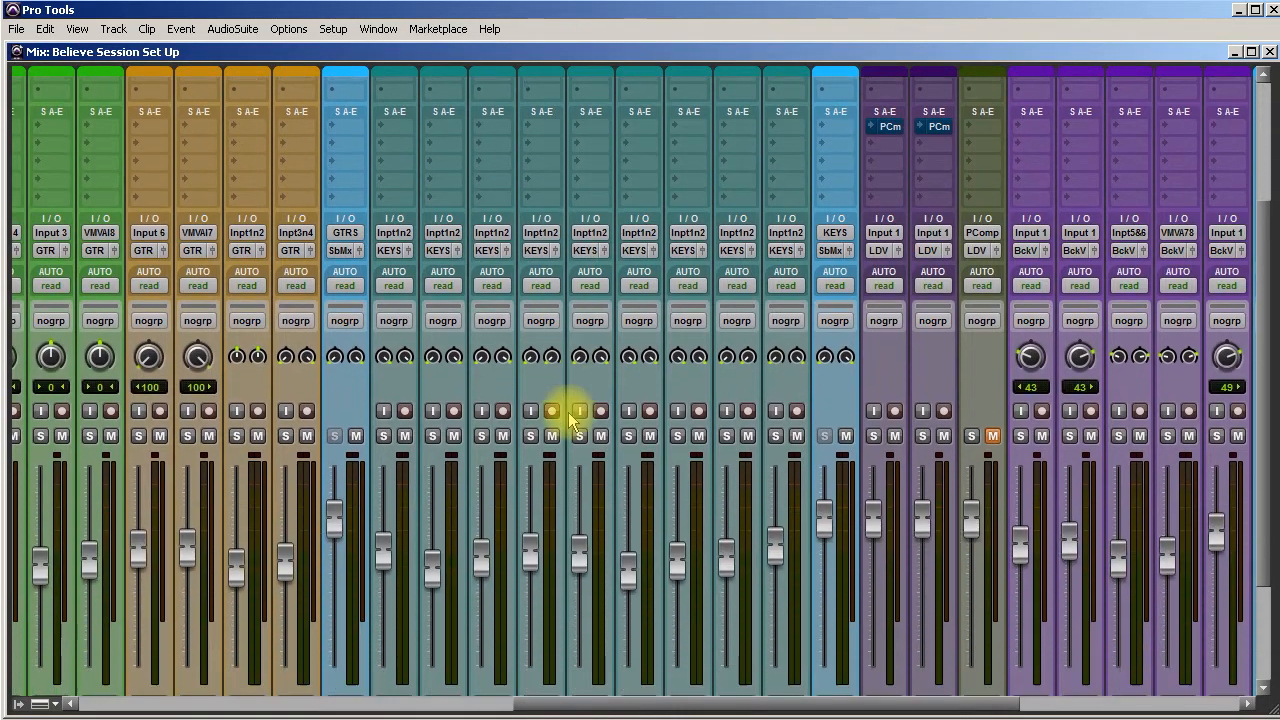
drag(678, 696, 569, 685)
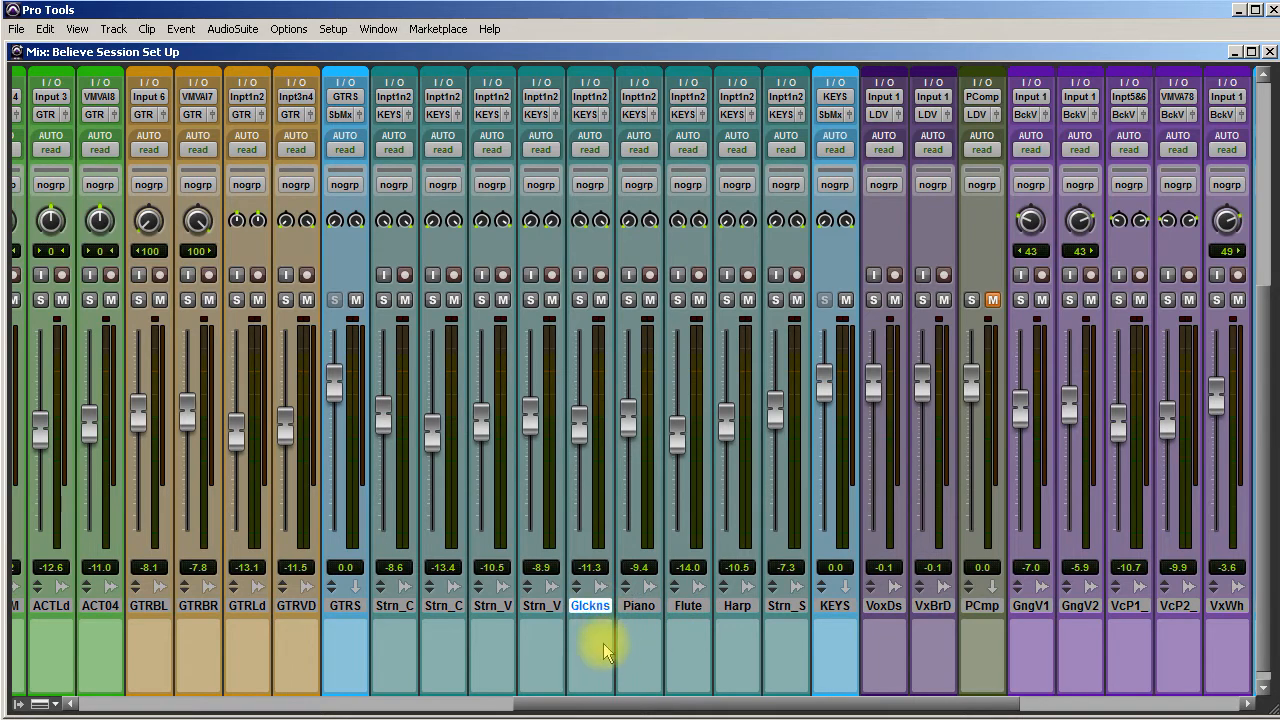
scroll(604, 374, up, 5)
scroll(608, 166, up, 5)
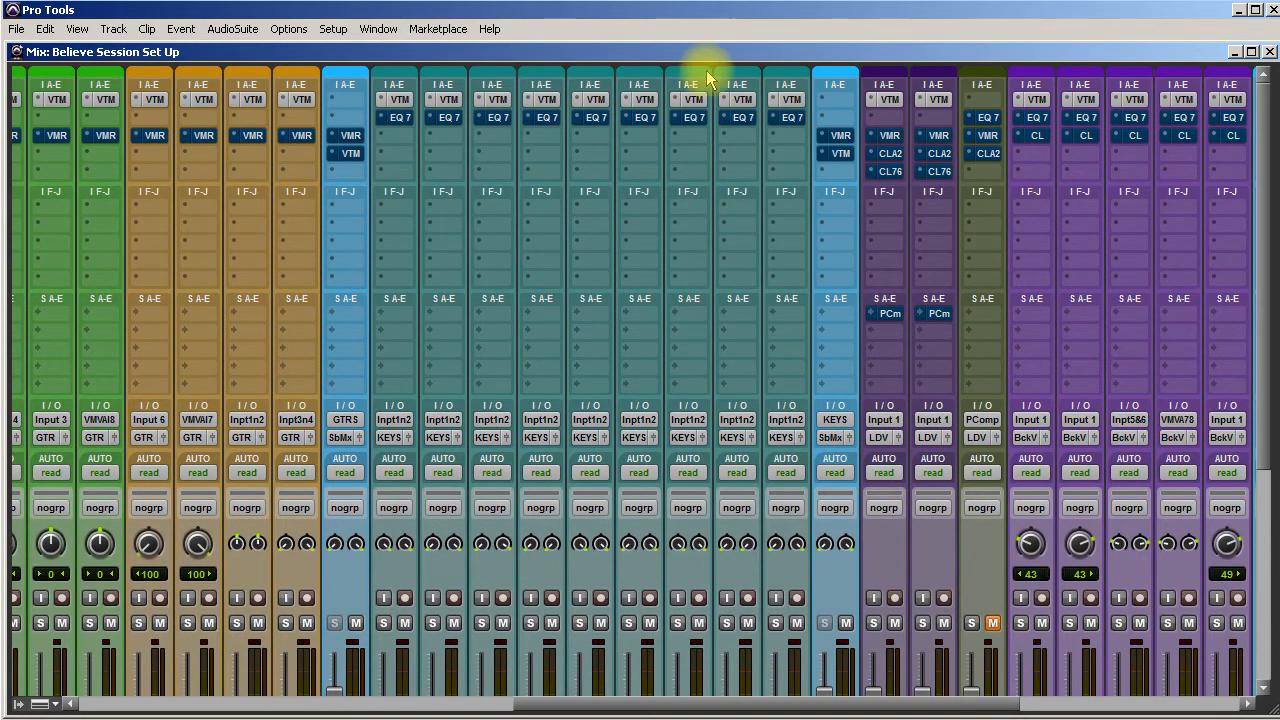
drag(706, 702, 545, 702)
scroll(545, 550, down, 4)
scroll(545, 550, down, 4)
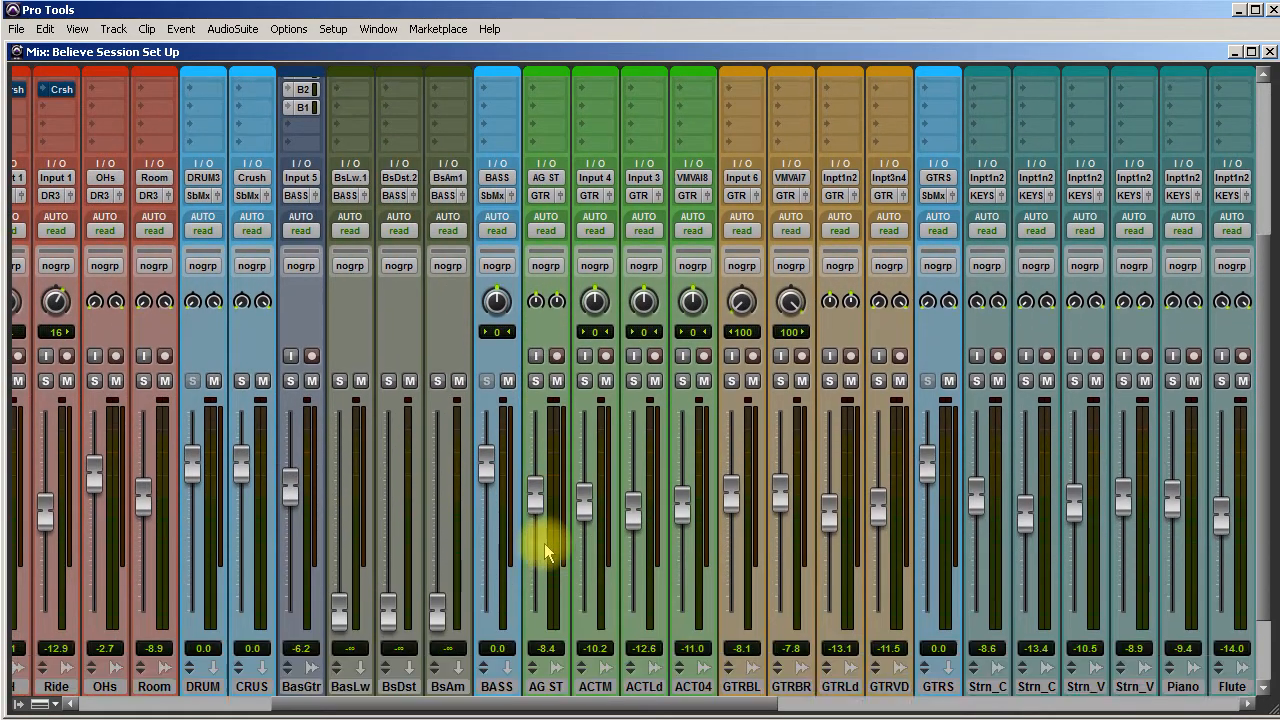
drag(600, 700, 505, 705)
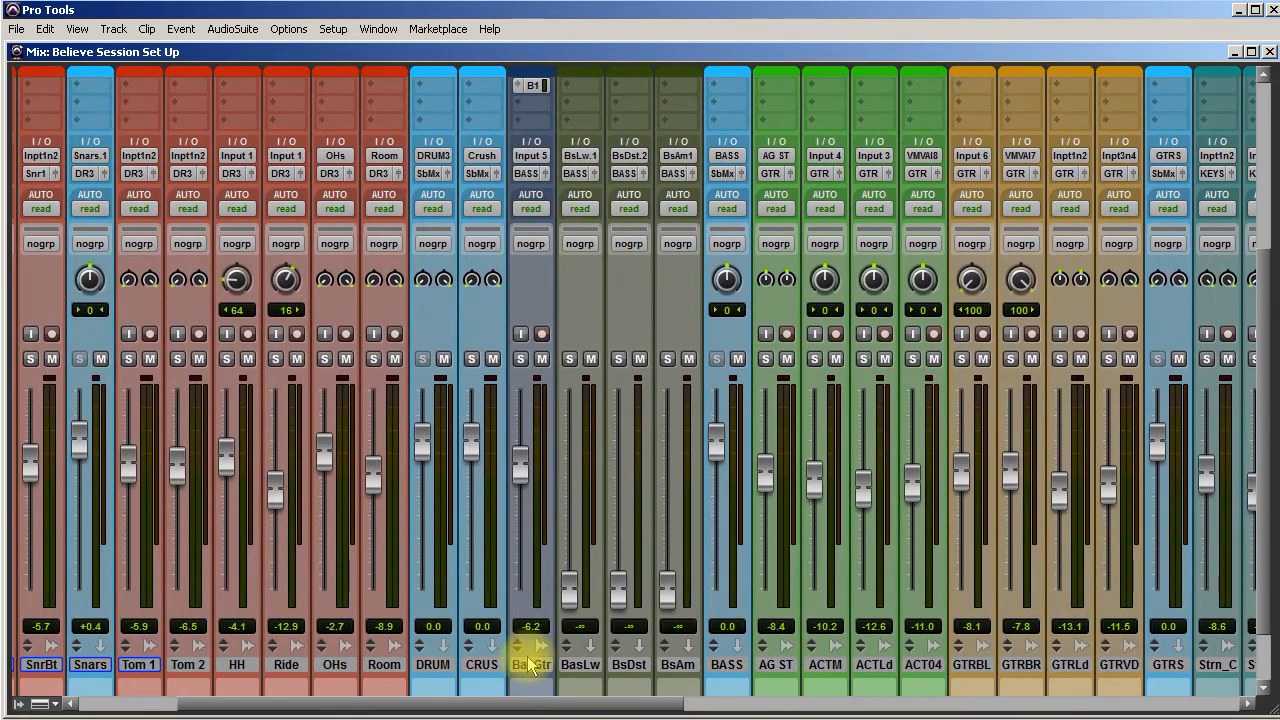
scroll(188, 283, down, 3)
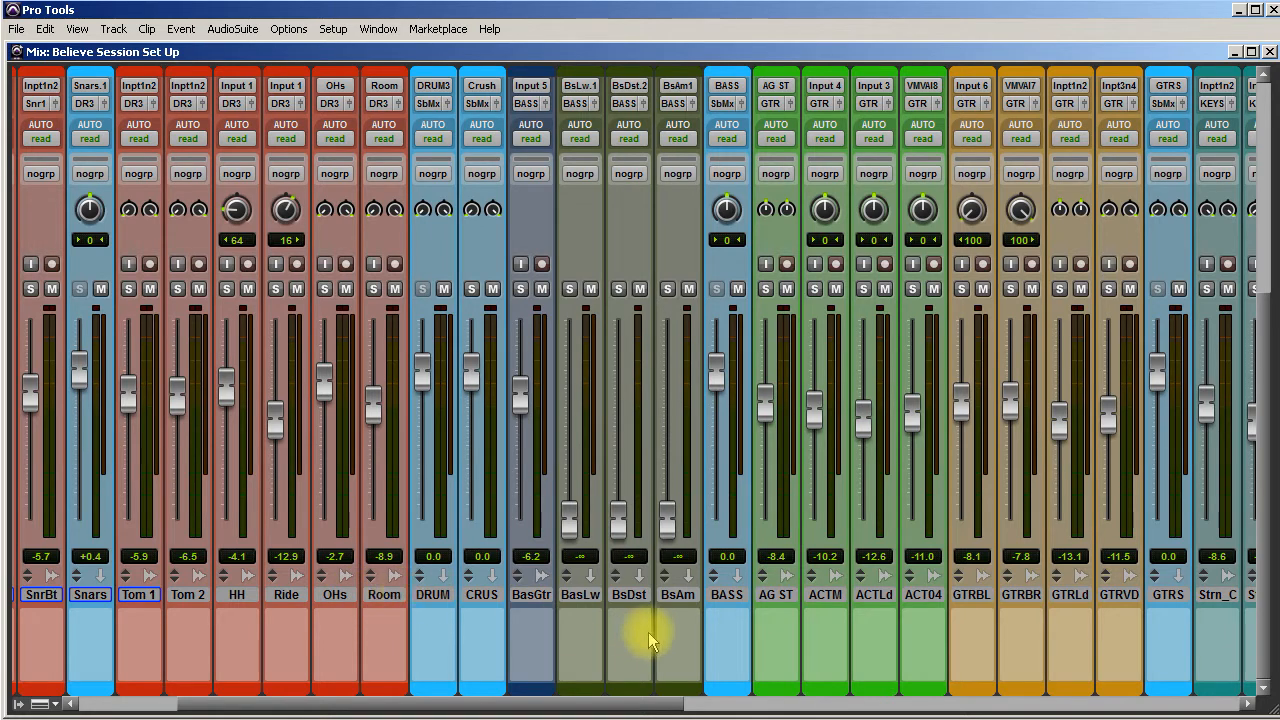
- Examine the fader levels of the guitar and keys channels in the mixer, selecting the AG ST and ACTM channels
click(778, 593)
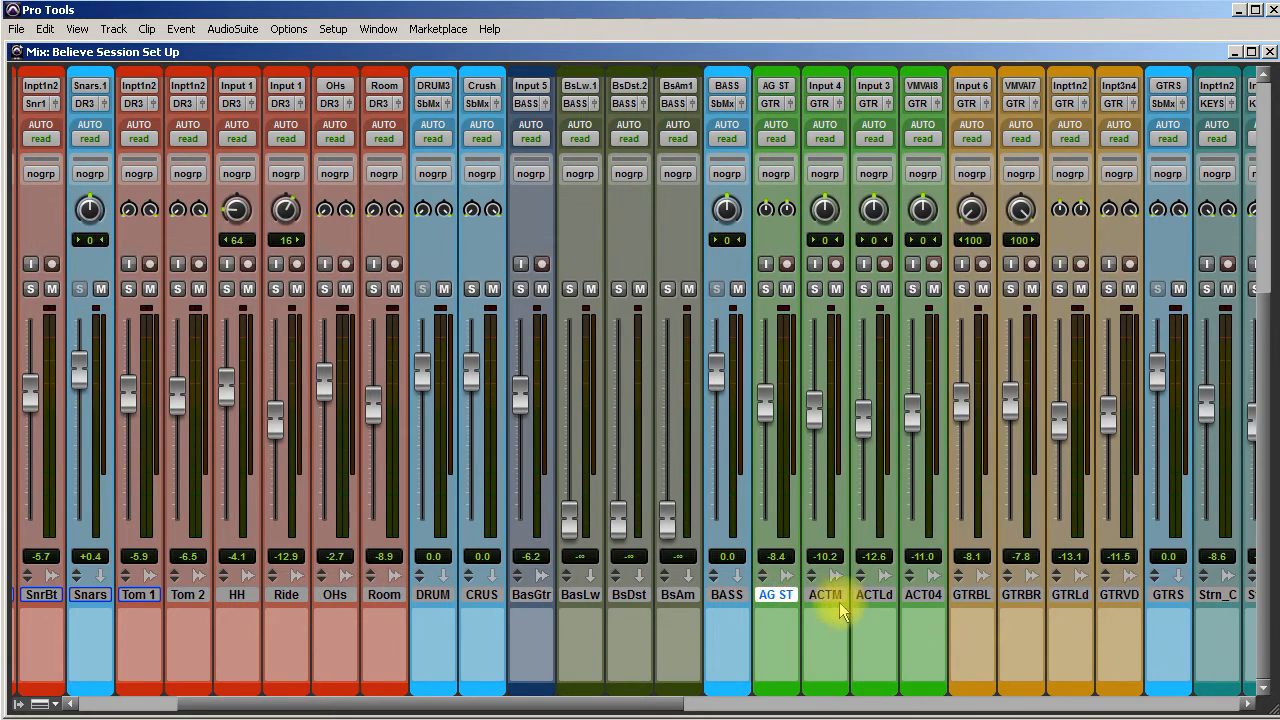
click(776, 594)
click(776, 595)
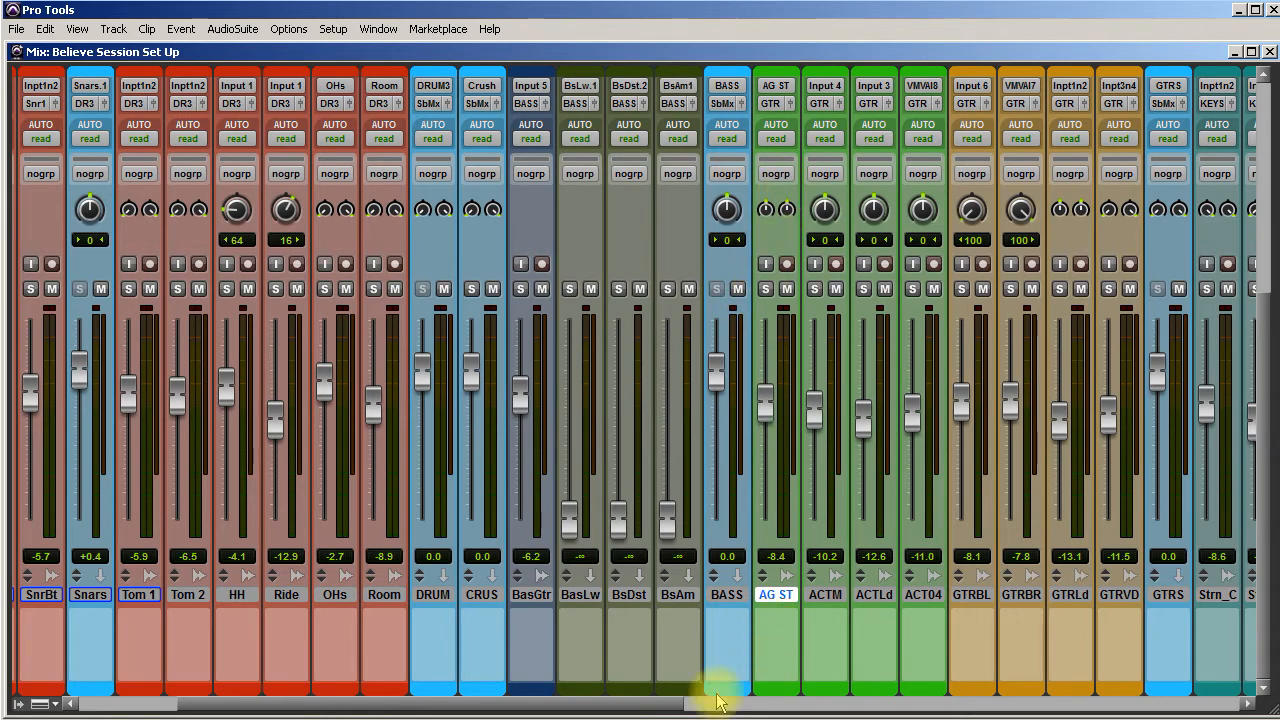
drag(585, 706, 690, 705)
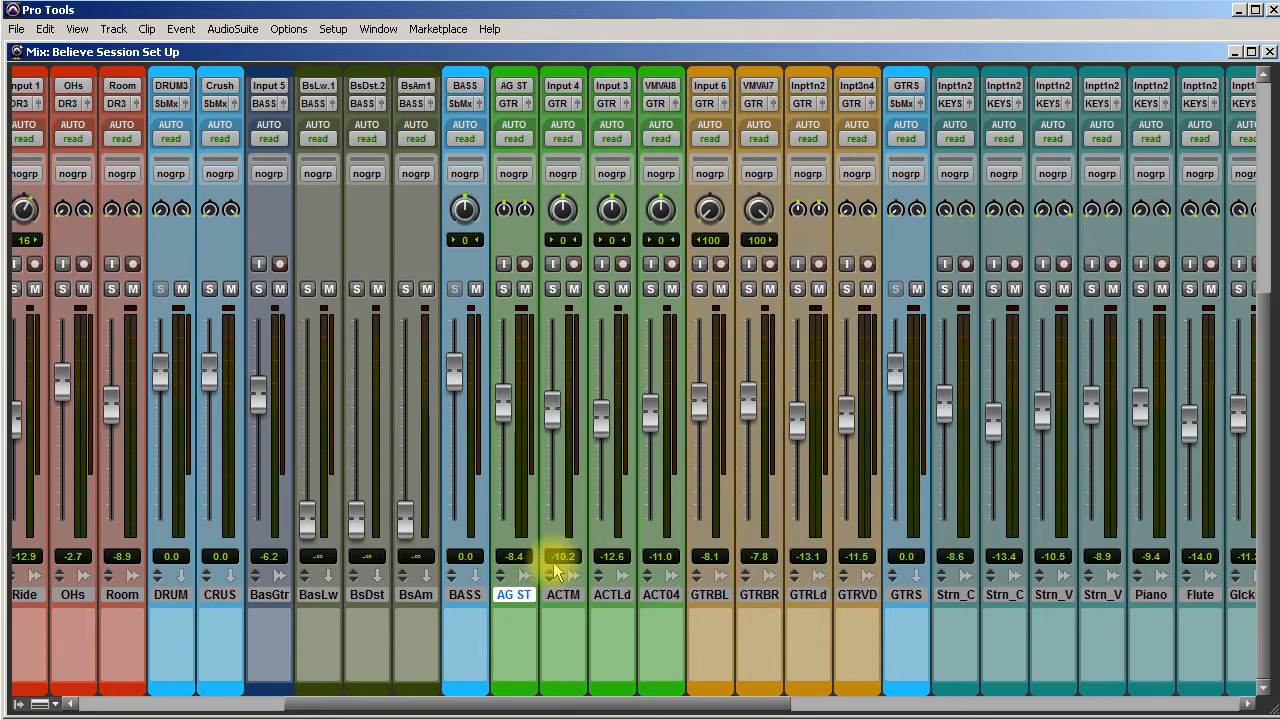
scroll(800, 637, up, 5)
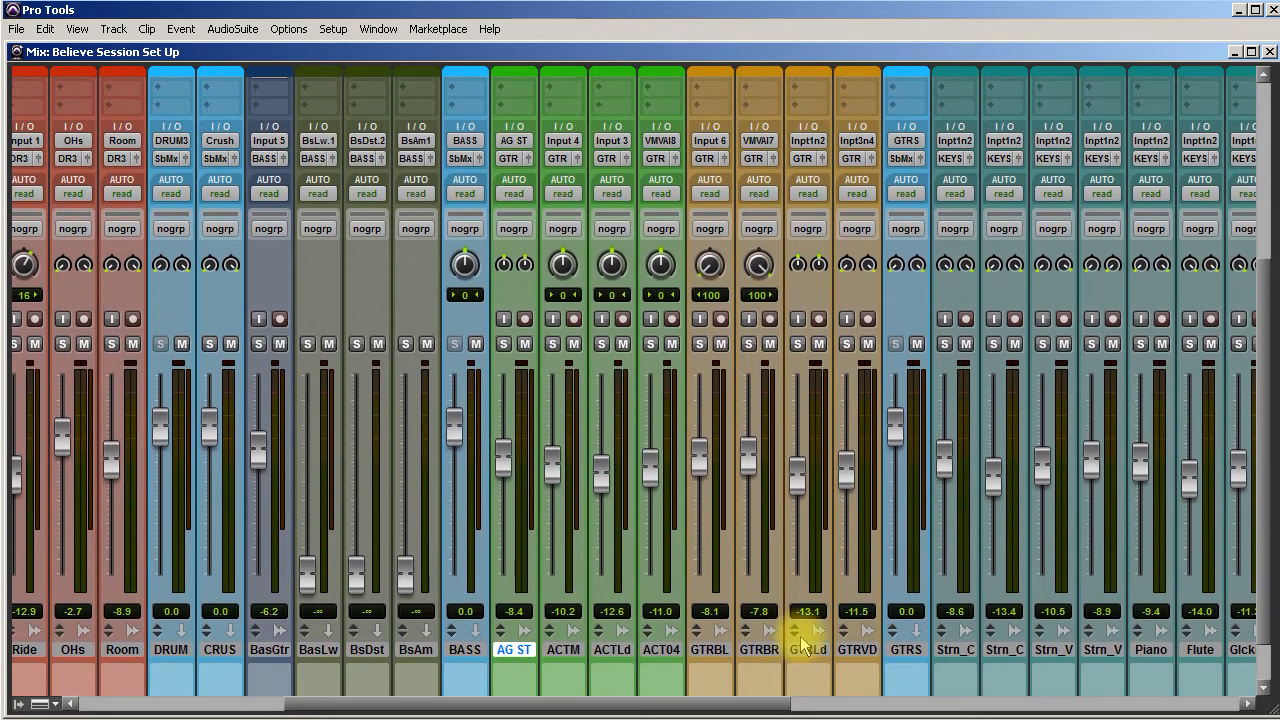
scroll(800, 637, down, 5)
scroll(800, 640, up, 4)
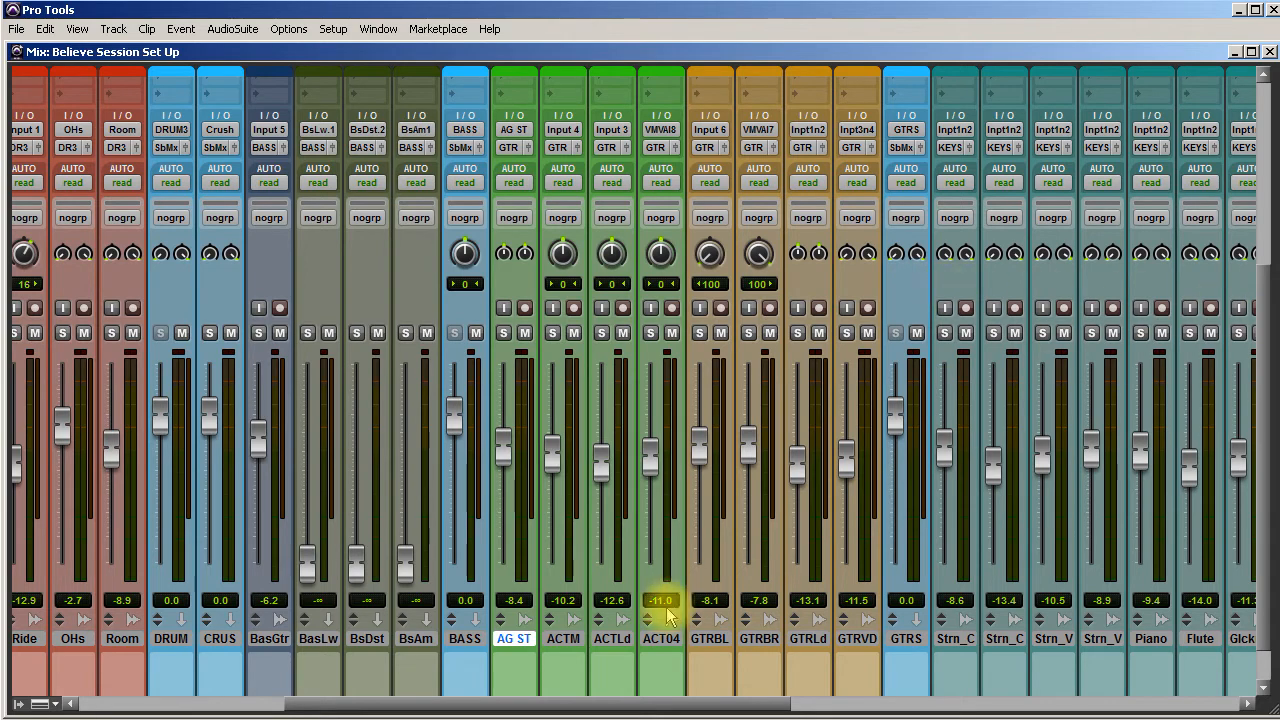
drag(591, 703, 640, 703)
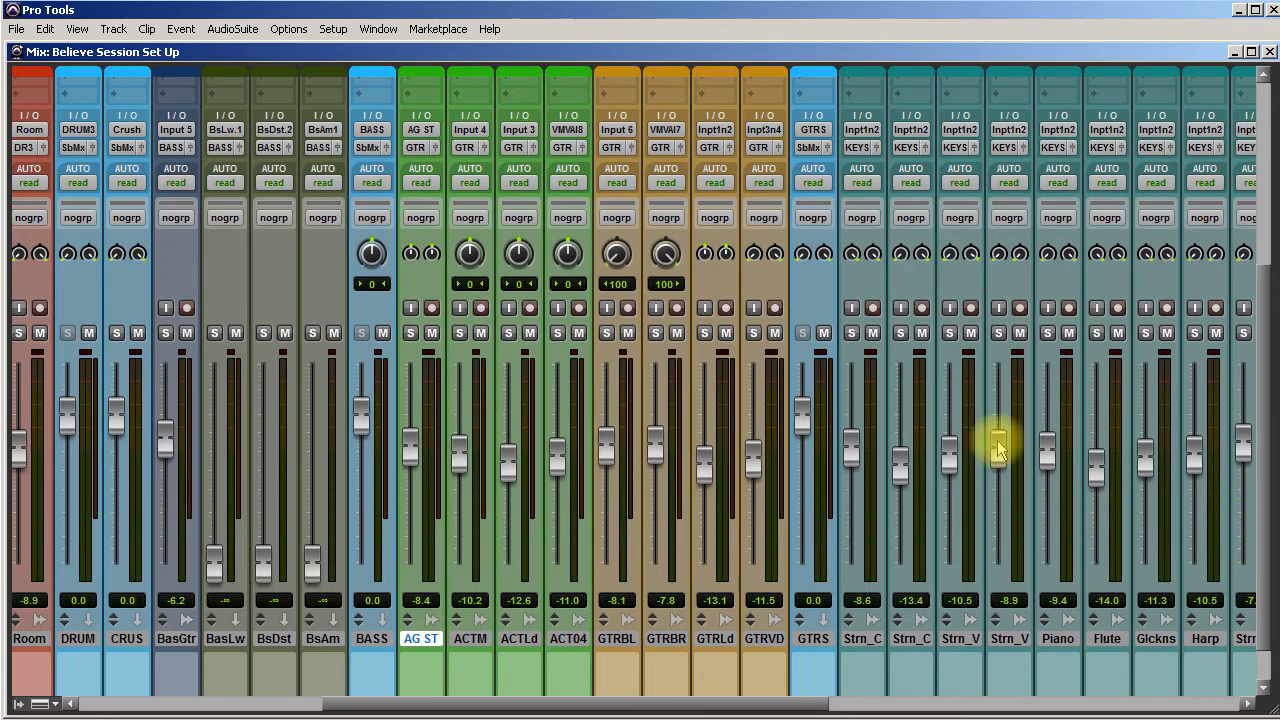
drag(766, 703, 817, 710)
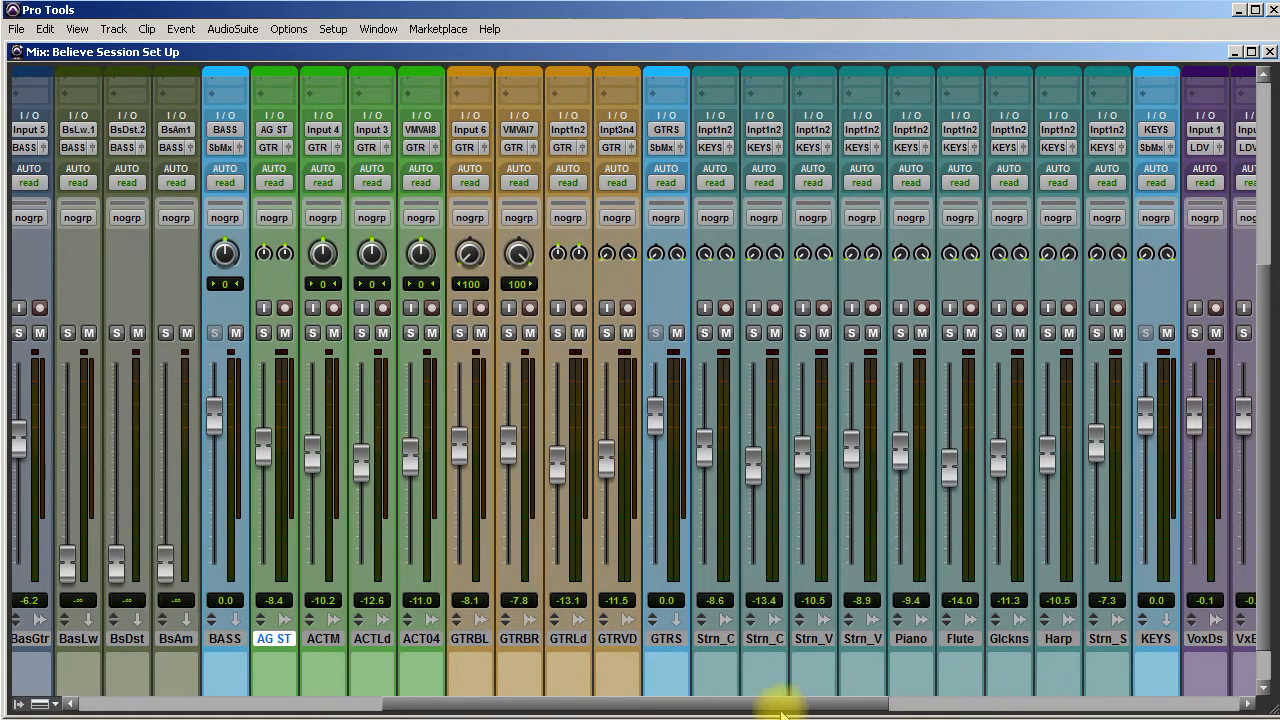
drag(762, 710, 622, 712)
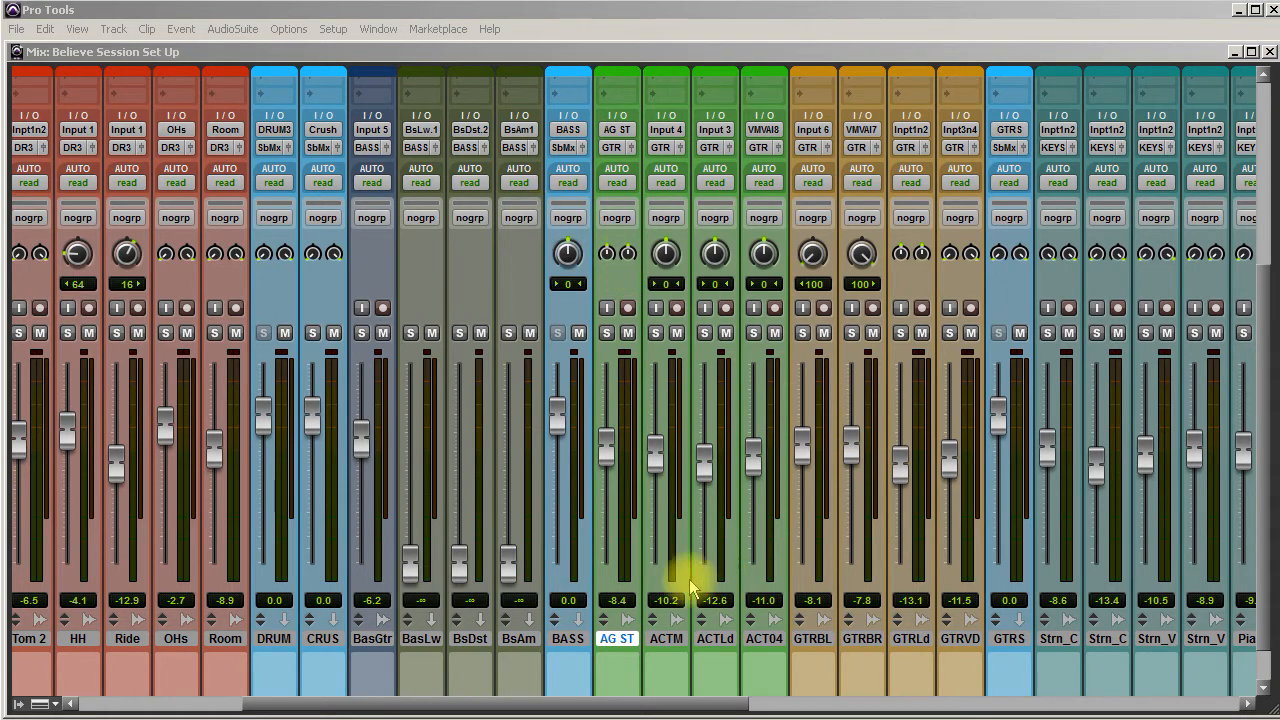
click(660, 641)
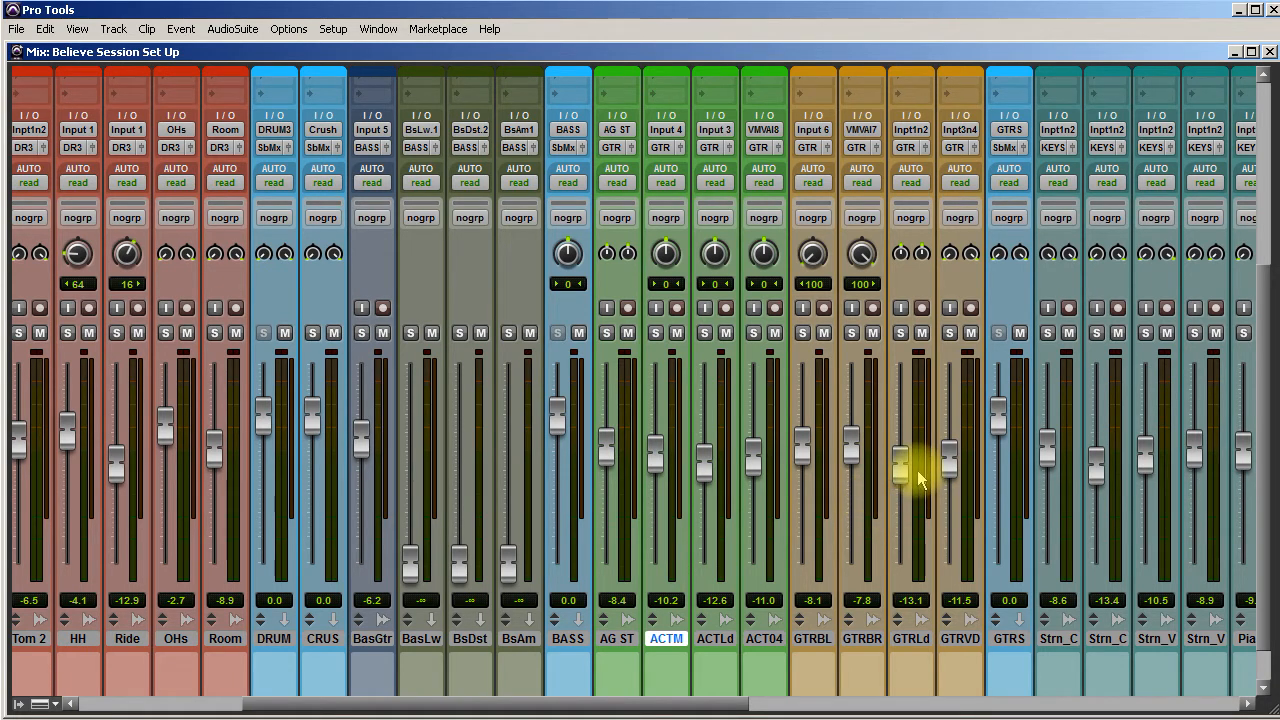
- Open the Virtual Mix Rack insert on Tom 1 and reposition its window so the whole chain of modules is visible
drag(563, 708, 590, 708)
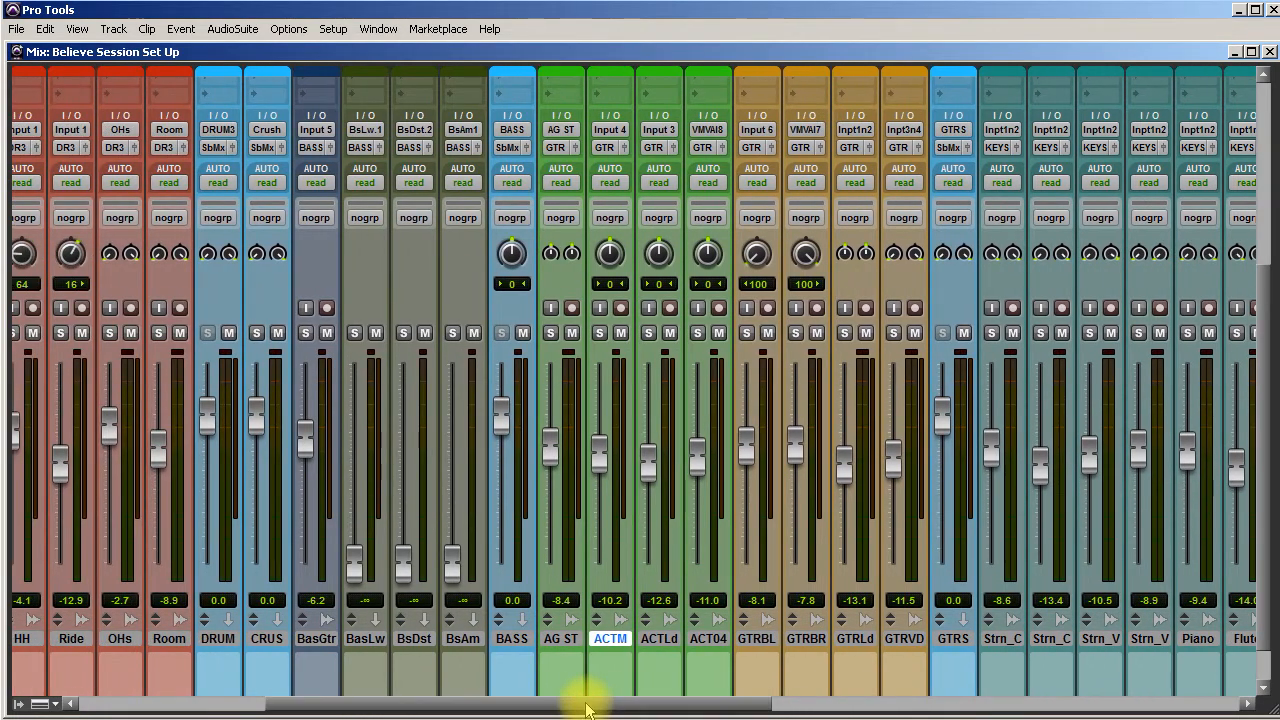
scroll(673, 690, up, 6)
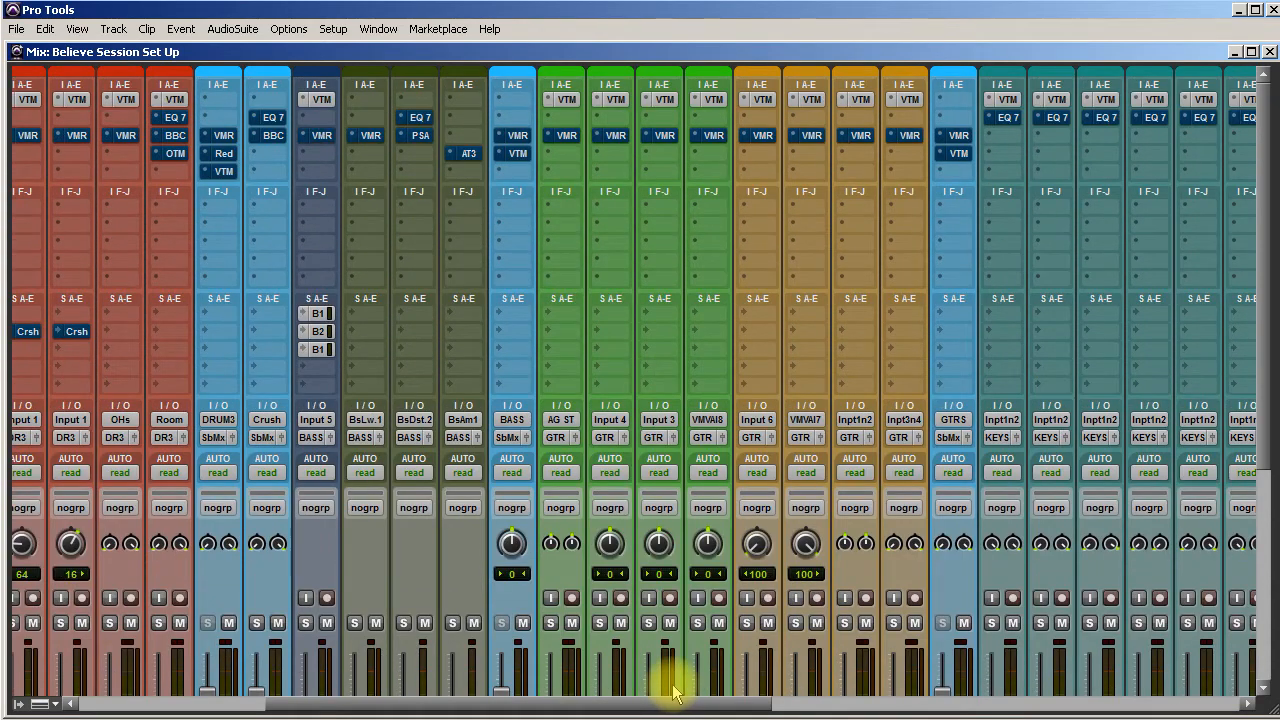
drag(449, 700, 243, 700)
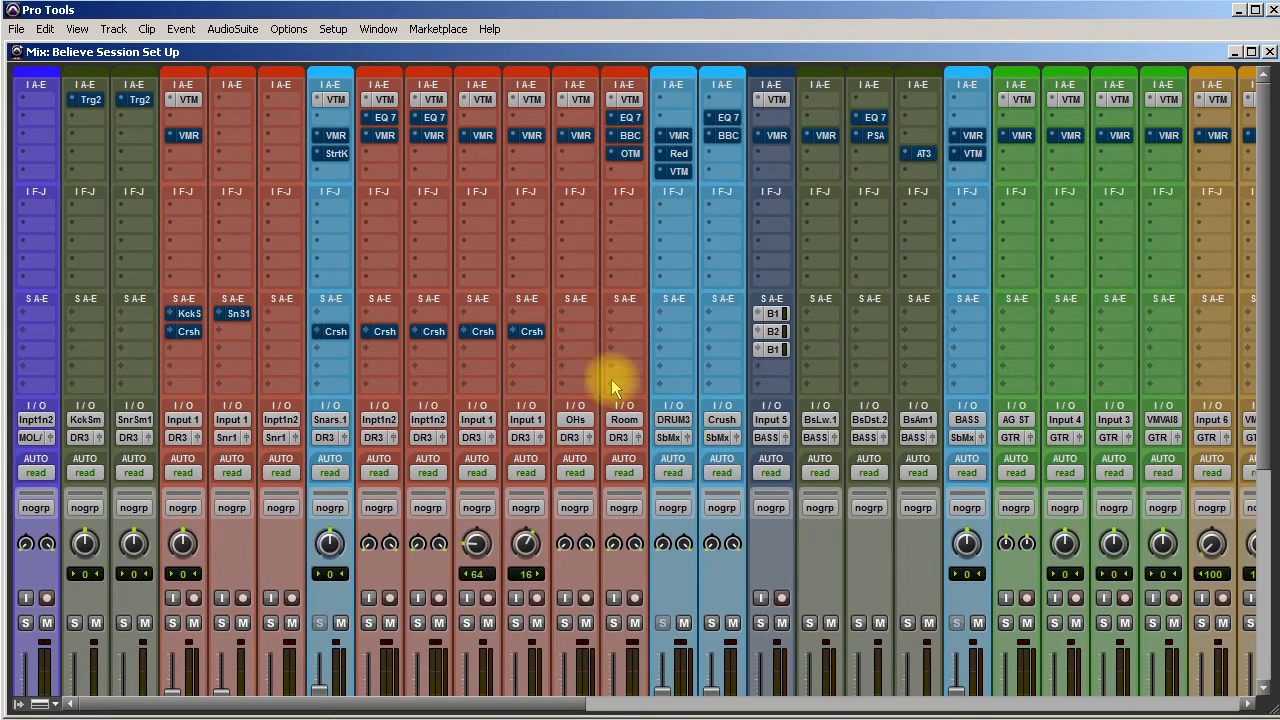
click(384, 135)
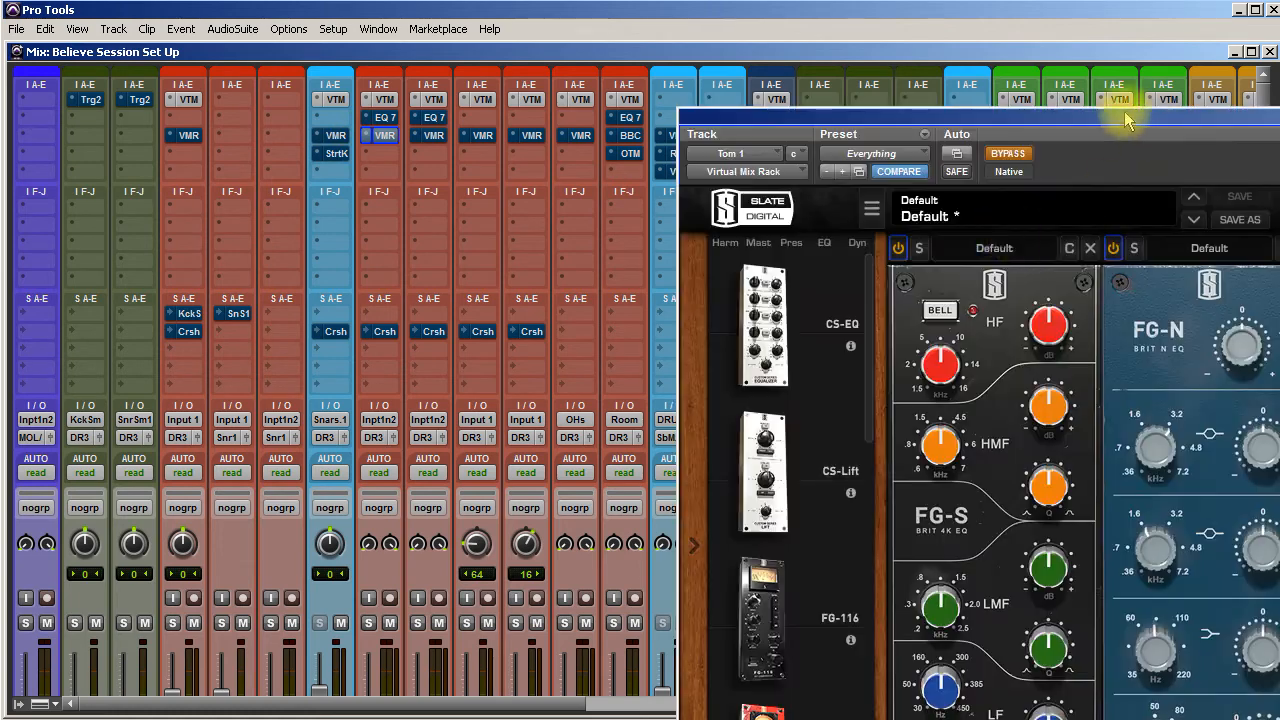
drag(1125, 120, 380, 50)
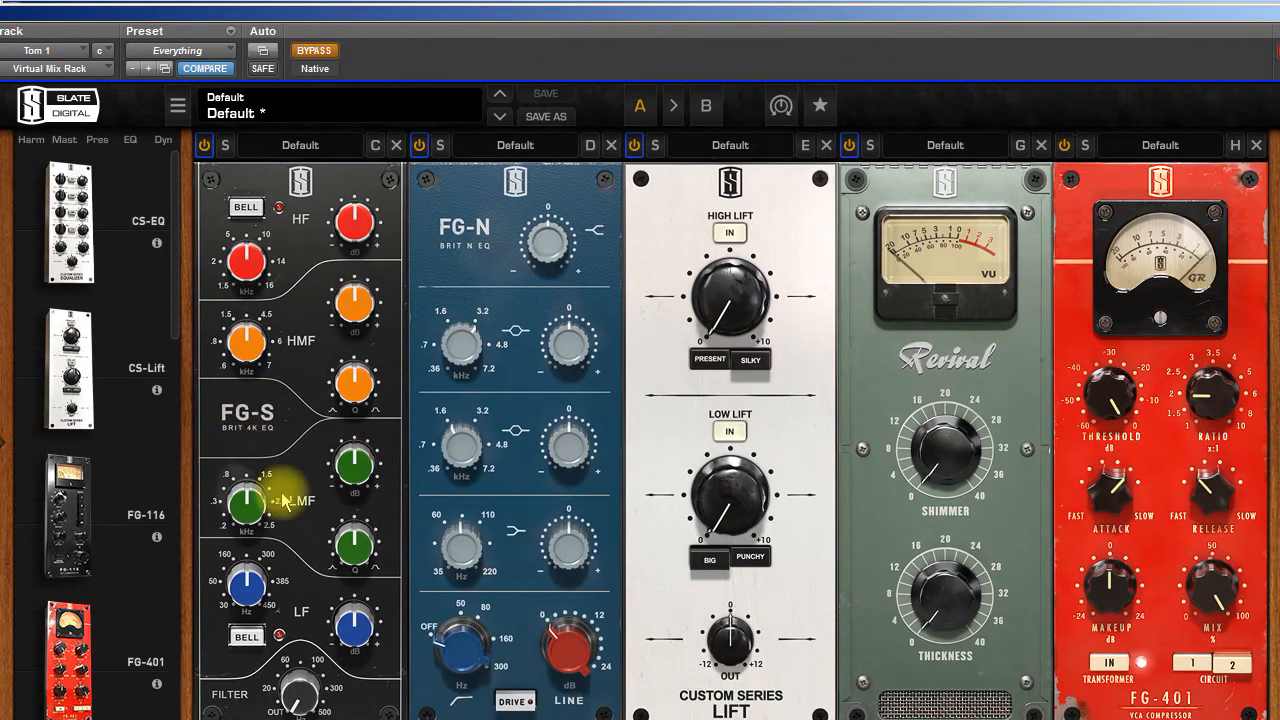
- Examine the Virtual Mix Rack module chains on the Tom 1, OHs and Ride channels
drag(540, 718, 230, 718)
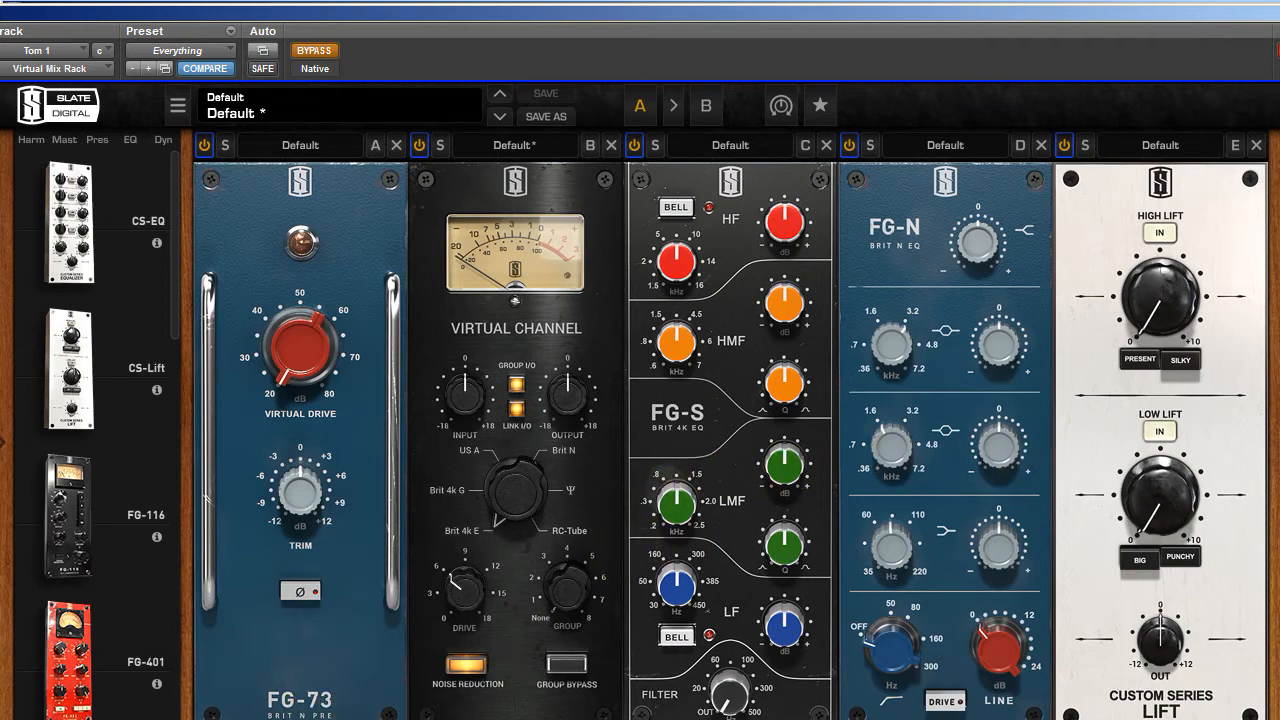
drag(775, 718, 1180, 718)
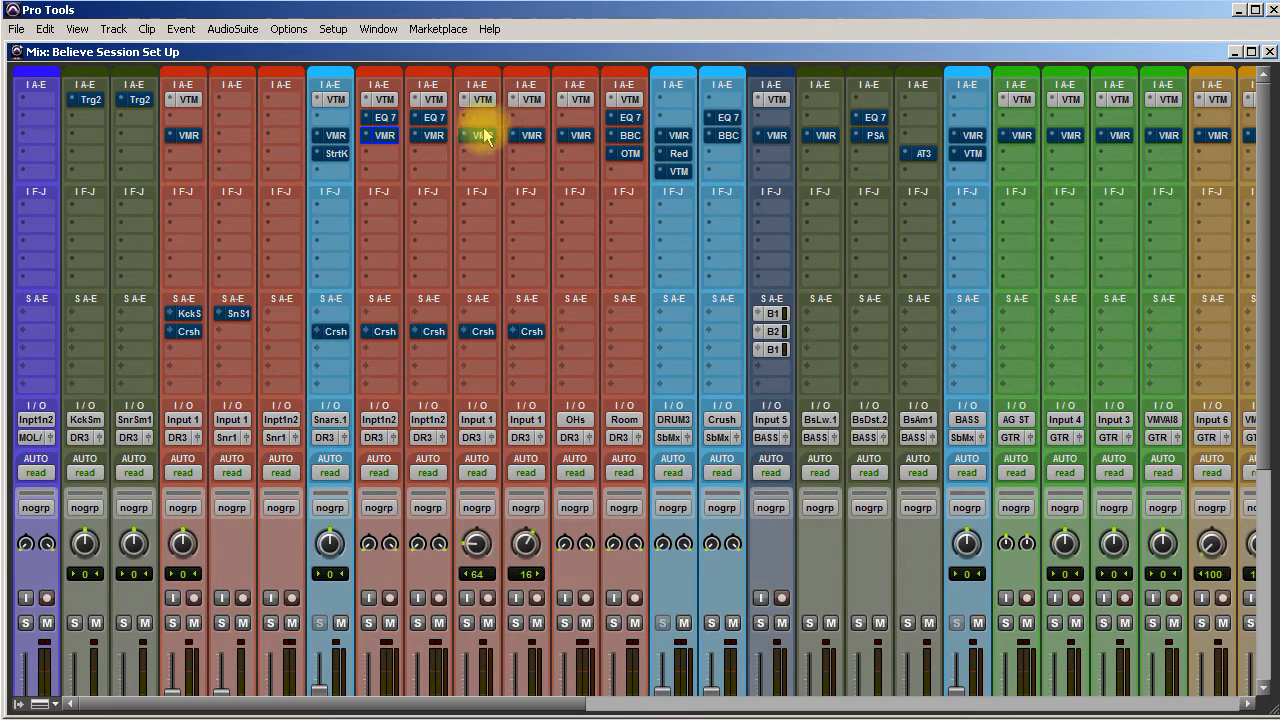
click(580, 135)
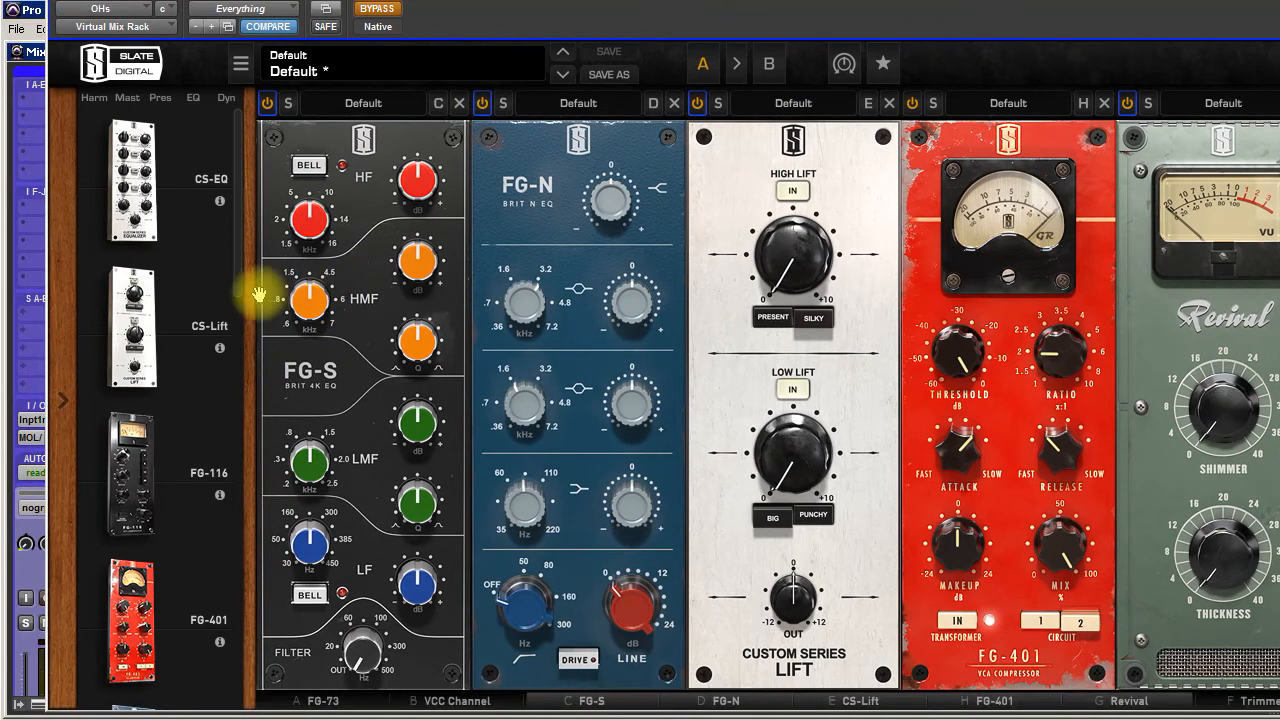
drag(239, 269, 250, 409)
mouse_move(239, 322)
mouse_down()
mouse_move(209, 247)
mouse_move(172, 236)
mouse_move(251, 306)
mouse_up()
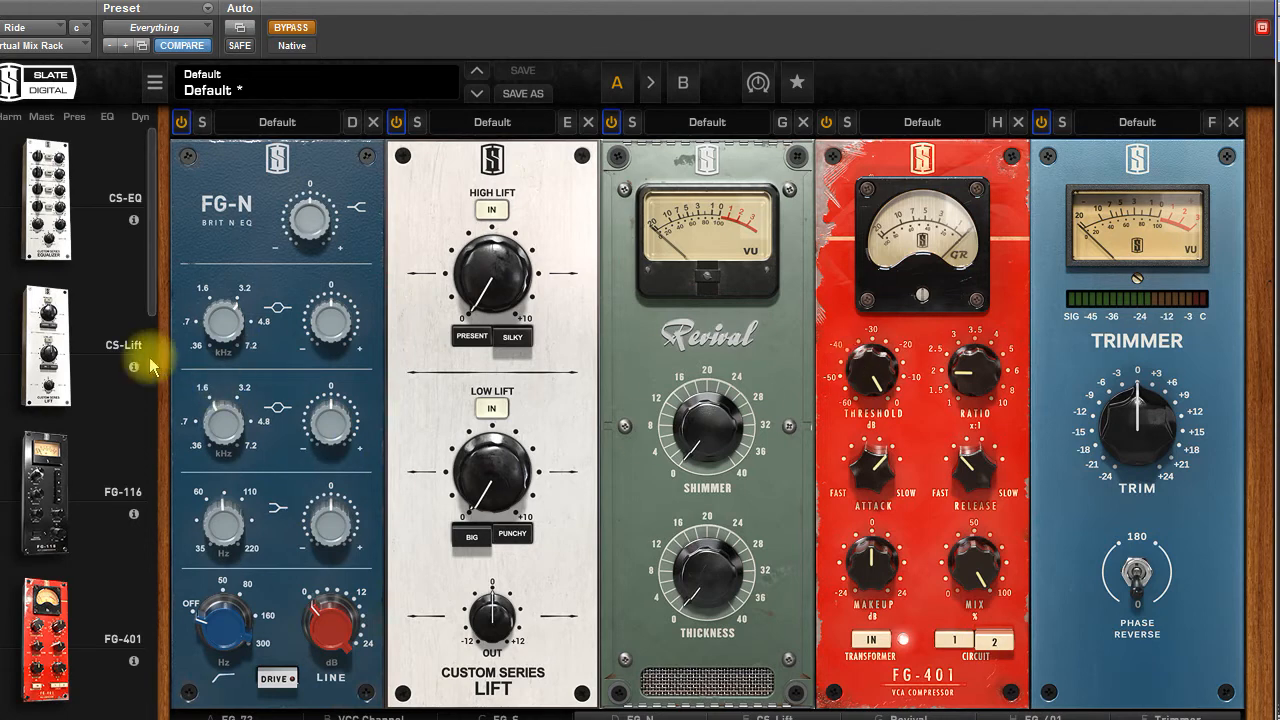
click(1262, 27)
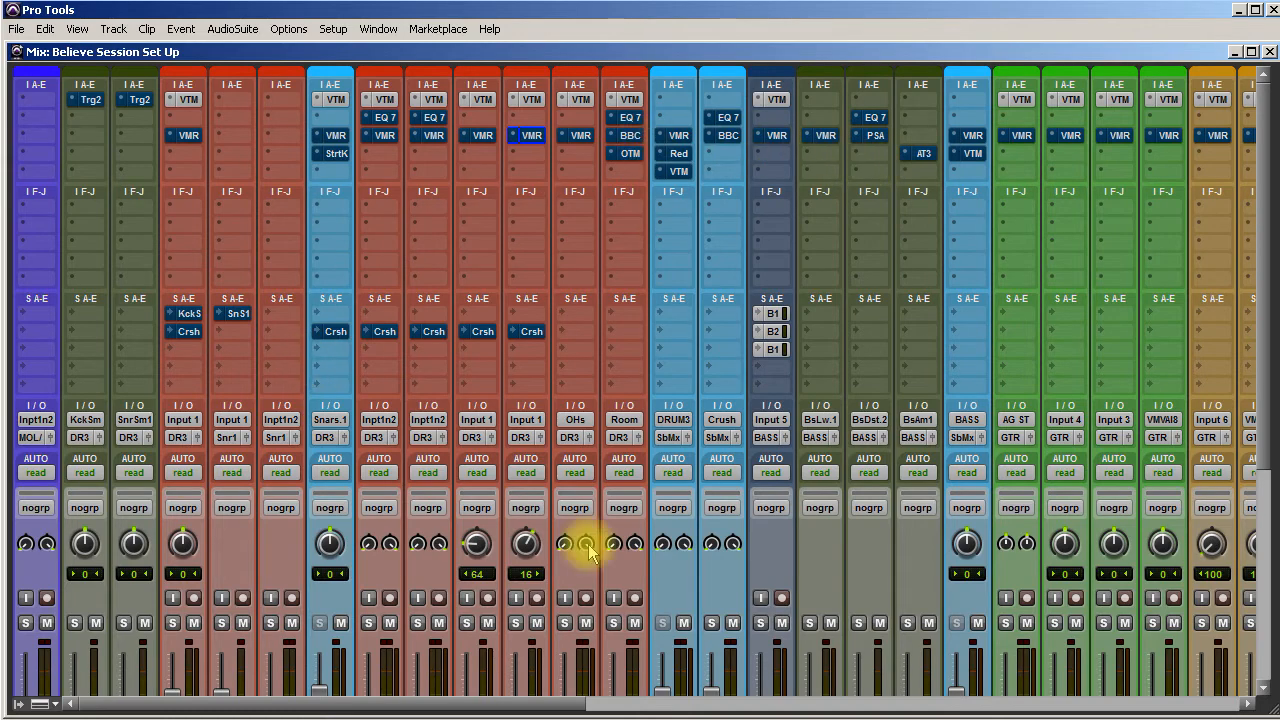
- Try the stereo Saturation Knob plug-in on insert D of the AG ST channel and clear that insert again
drag(509, 702, 840, 708)
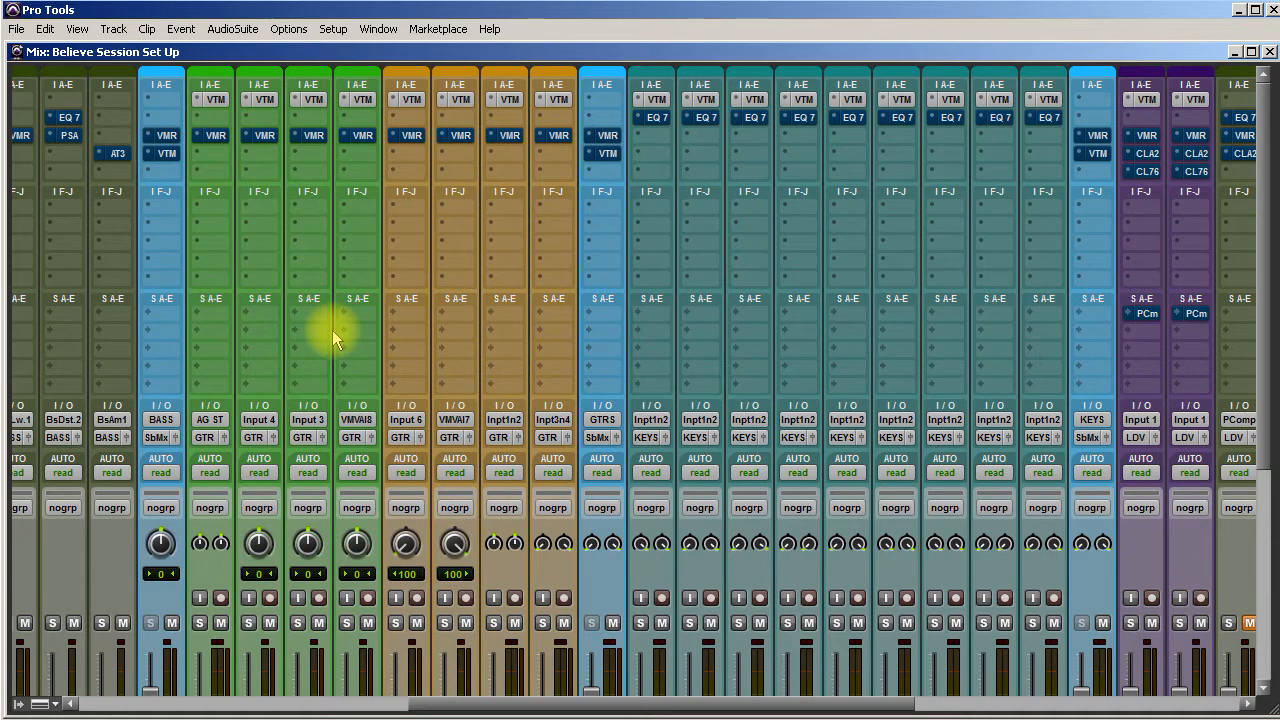
click(207, 153)
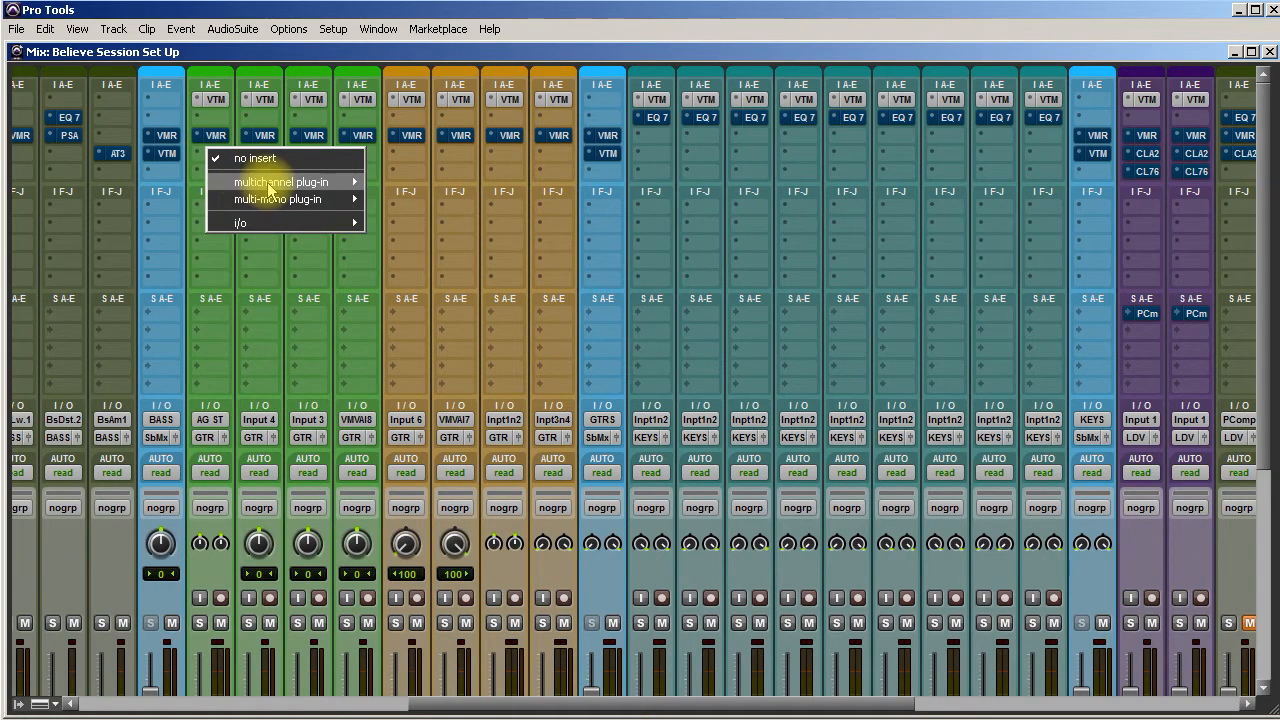
mouse_move(300, 182)
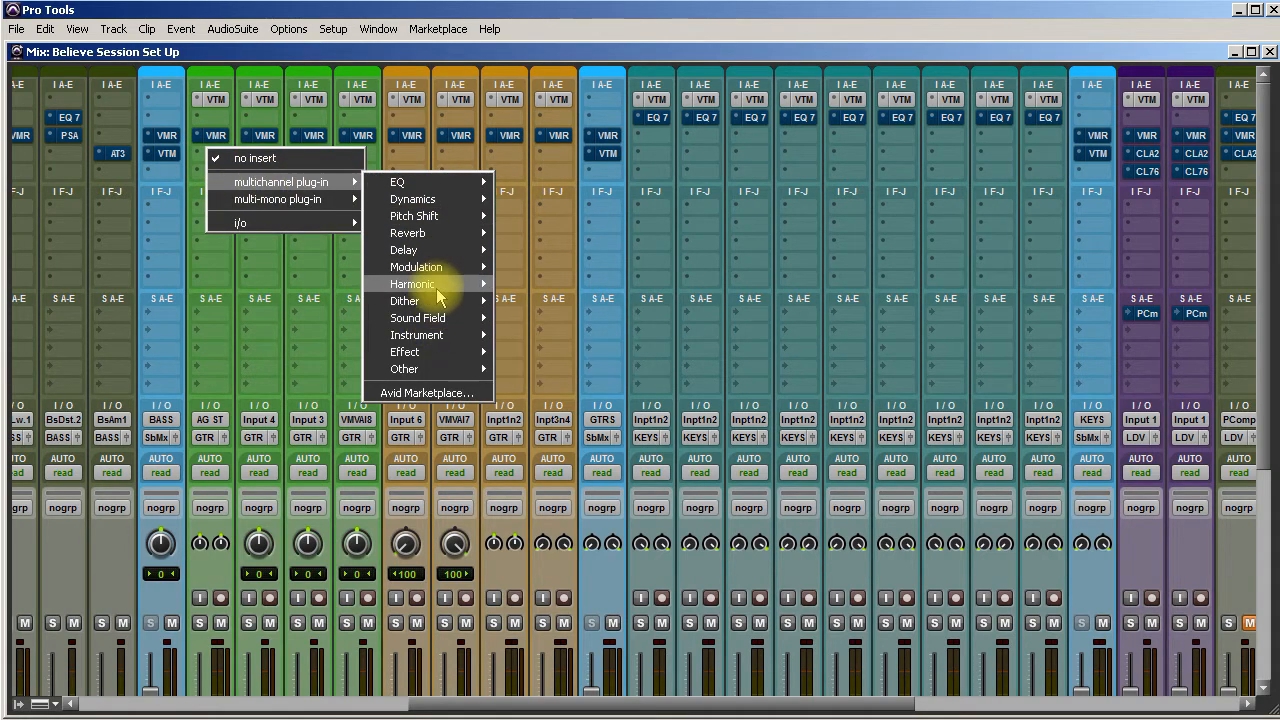
mouse_move(443, 285)
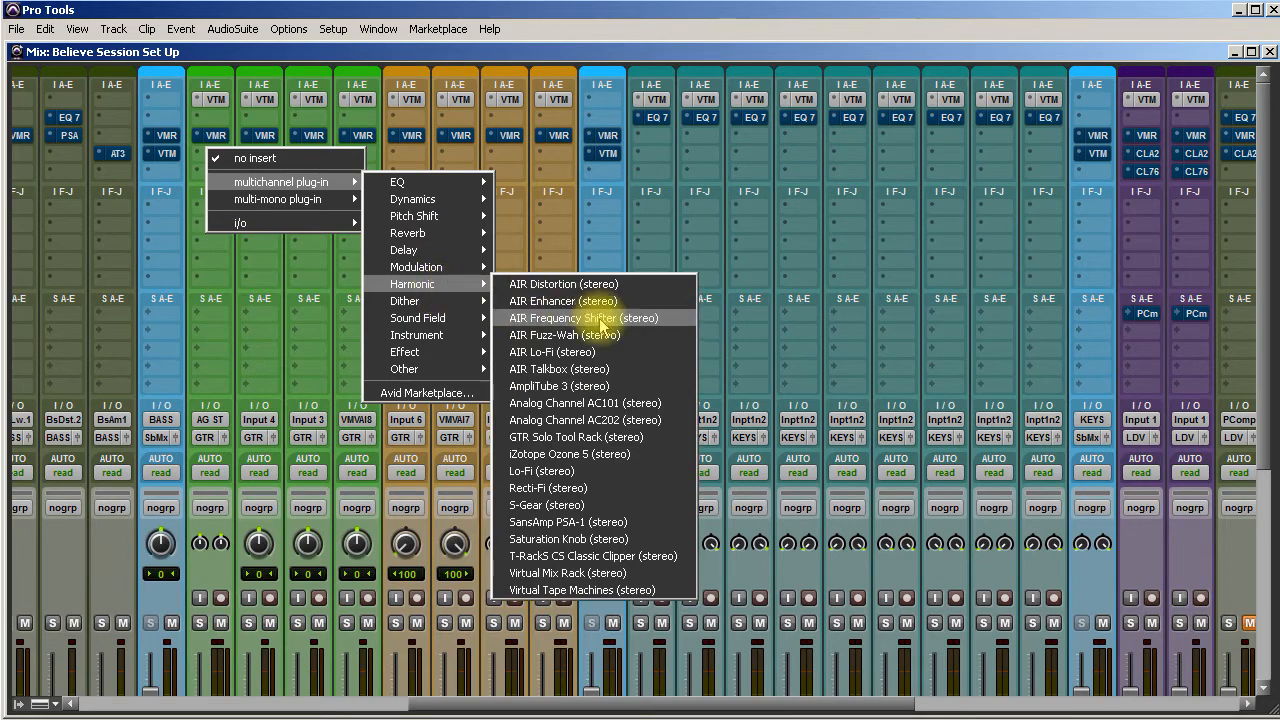
click(598, 540)
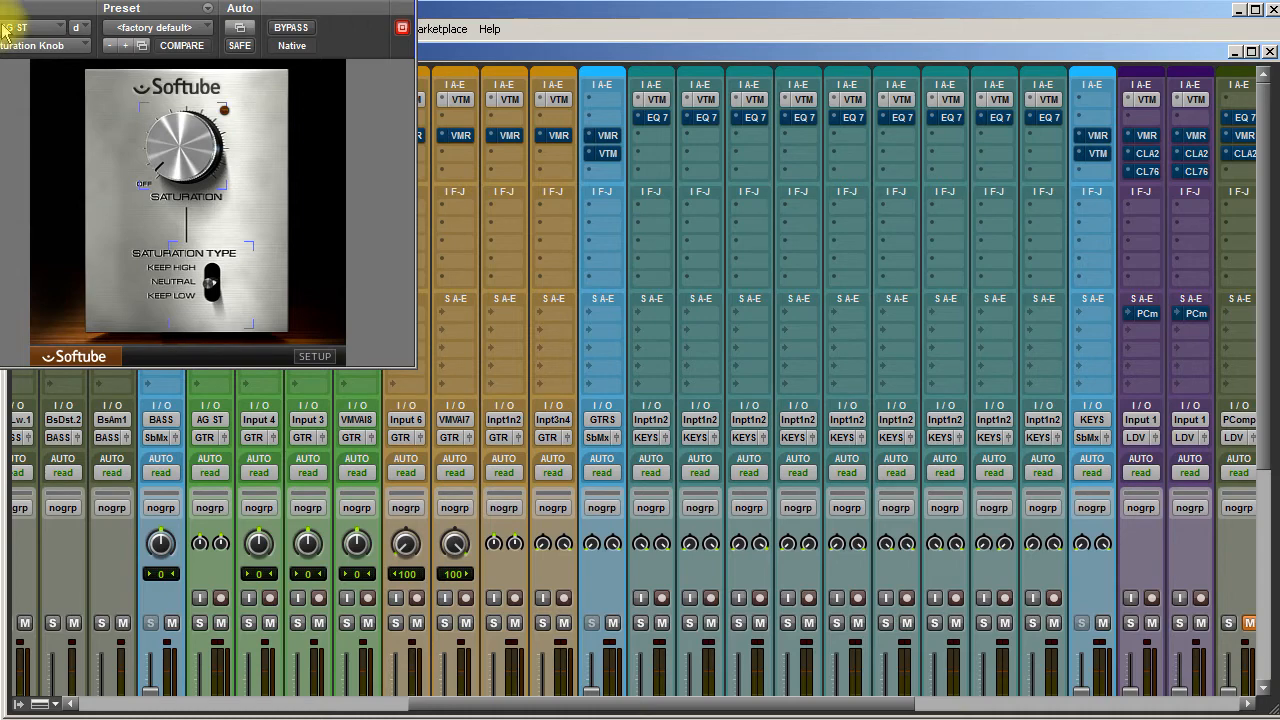
drag(15, 20, 286, 177)
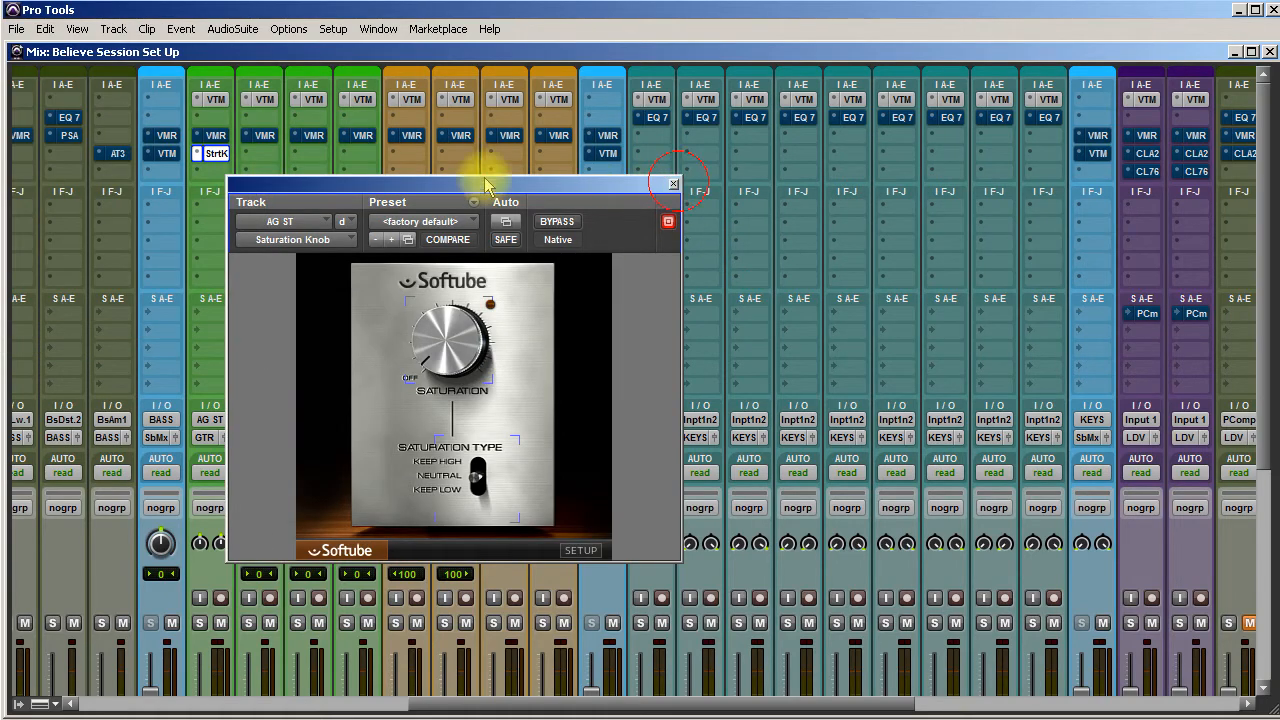
click(675, 185)
click(216, 155)
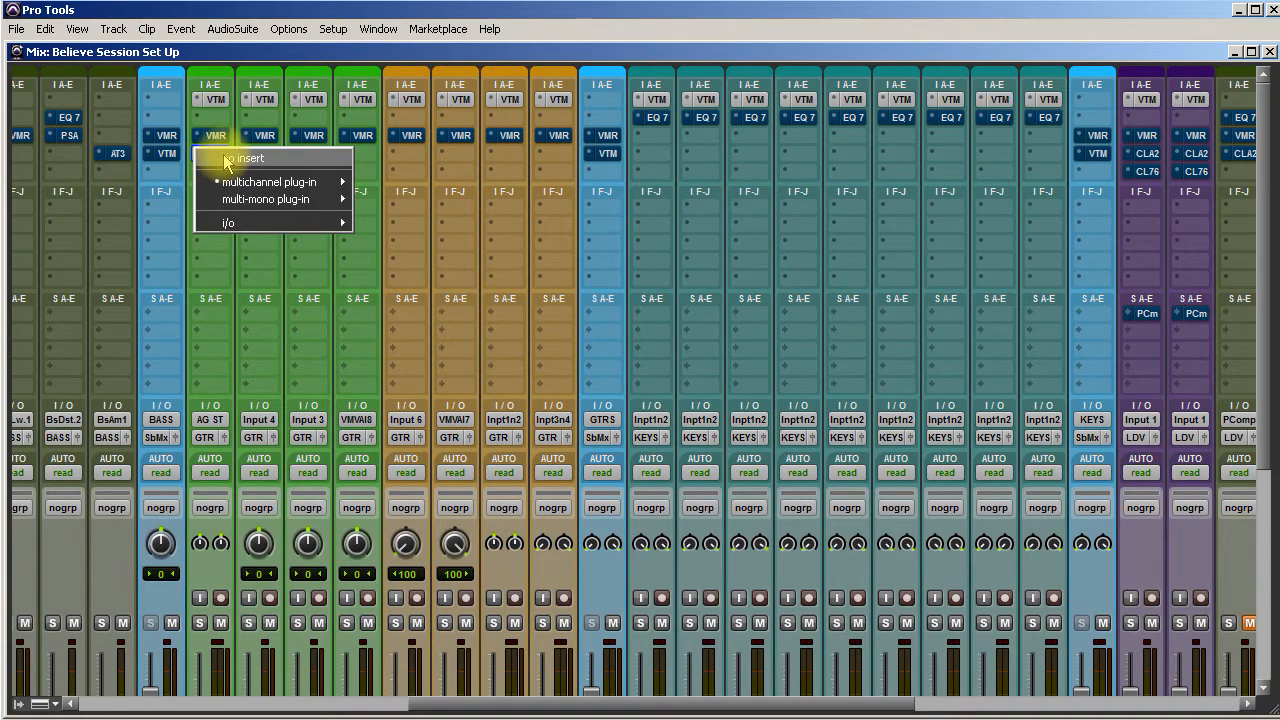
click(226, 158)
- View the Saturation Knob insert on the Snares channel and close its window
drag(496, 705, 257, 663)
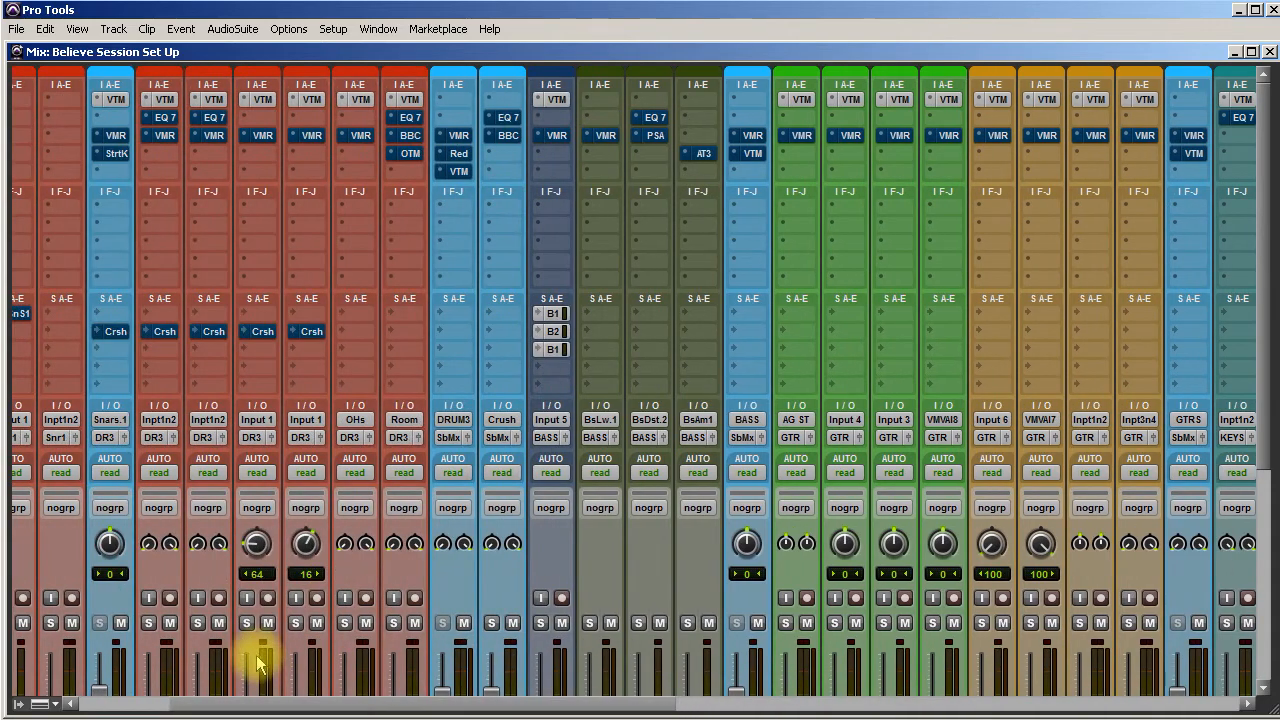
click(113, 154)
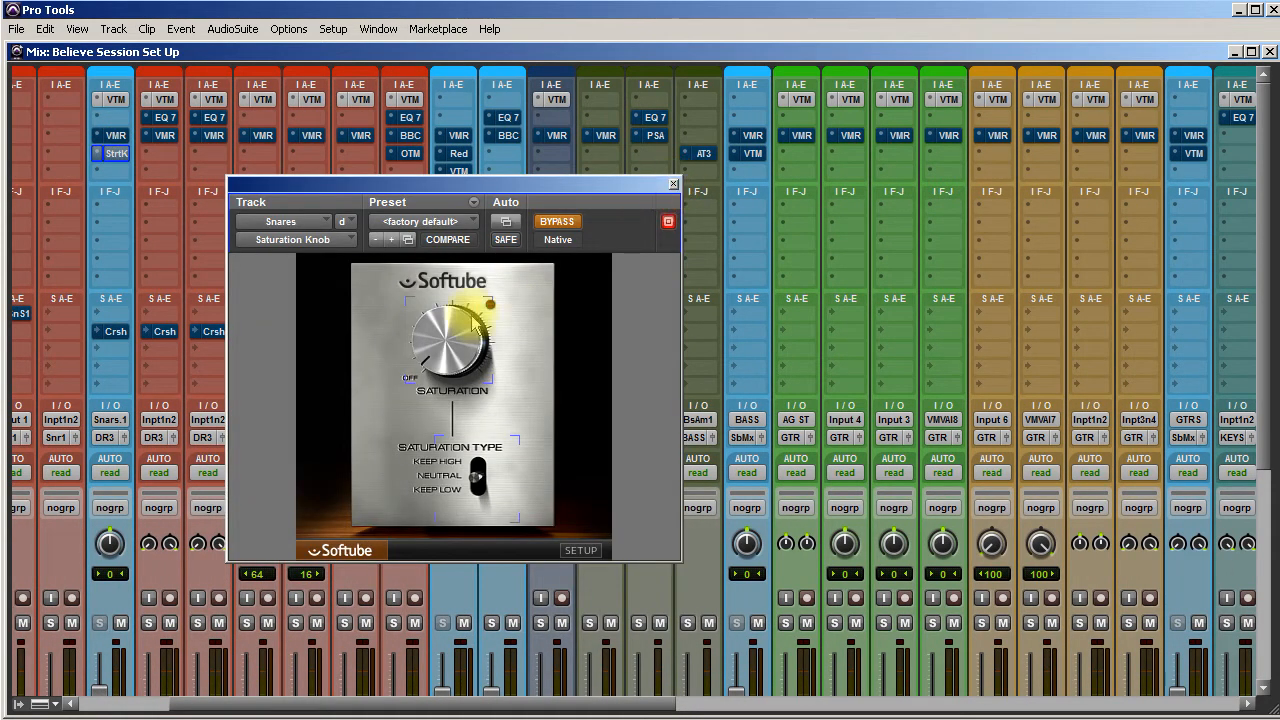
click(674, 186)
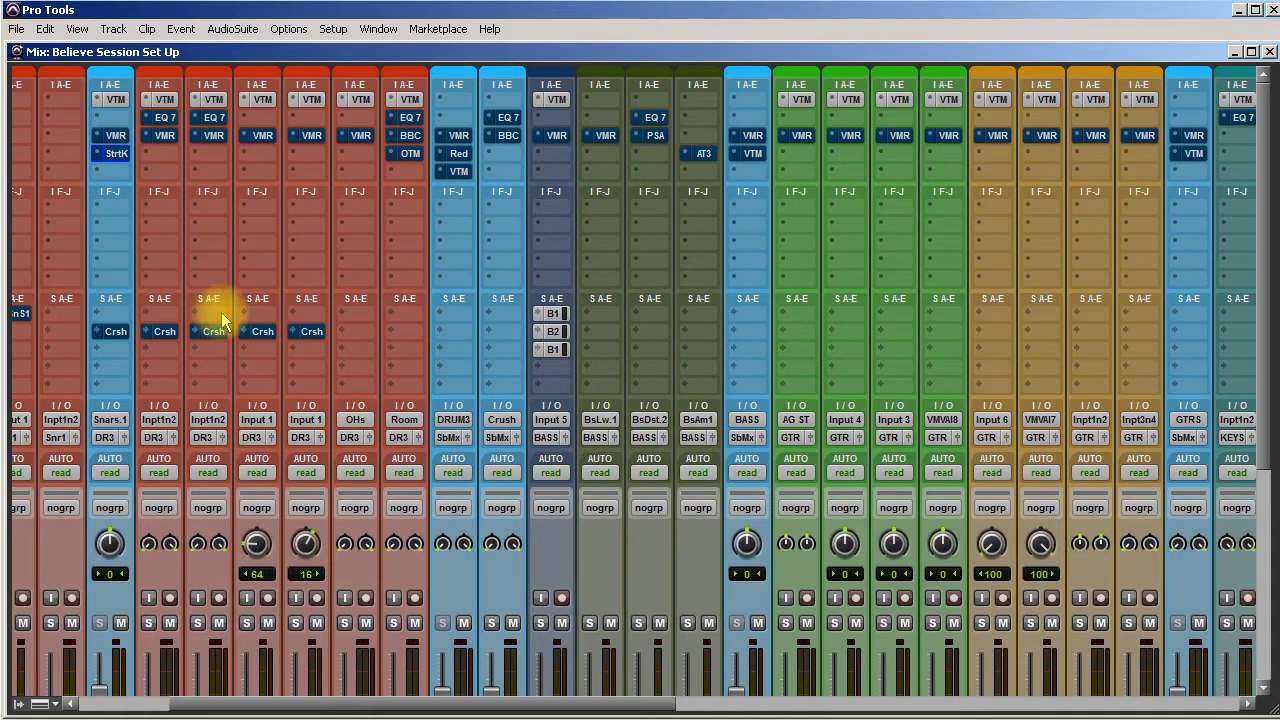
- Create a mono Aux Input track named Snare Dst as the destination of send B on the Snare Top channel, next to the current track
scroll(429, 329, down, 3)
drag(425, 712, 323, 690)
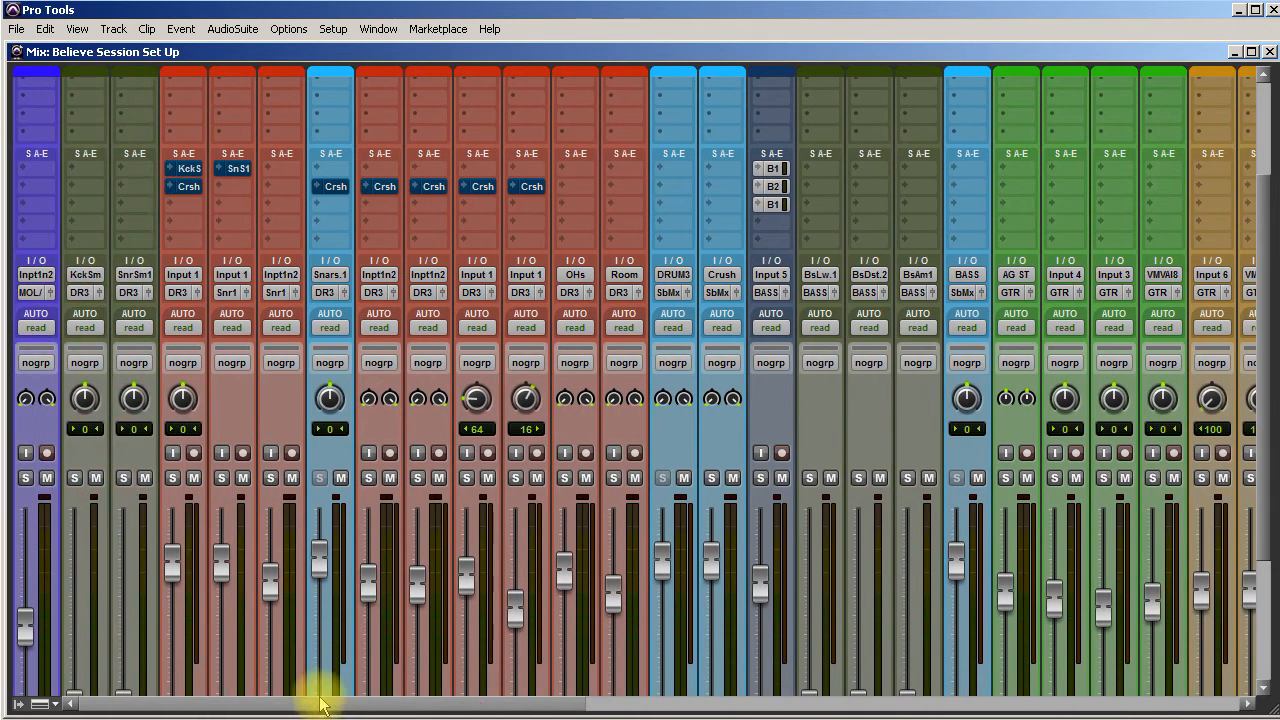
scroll(343, 620, down, 3)
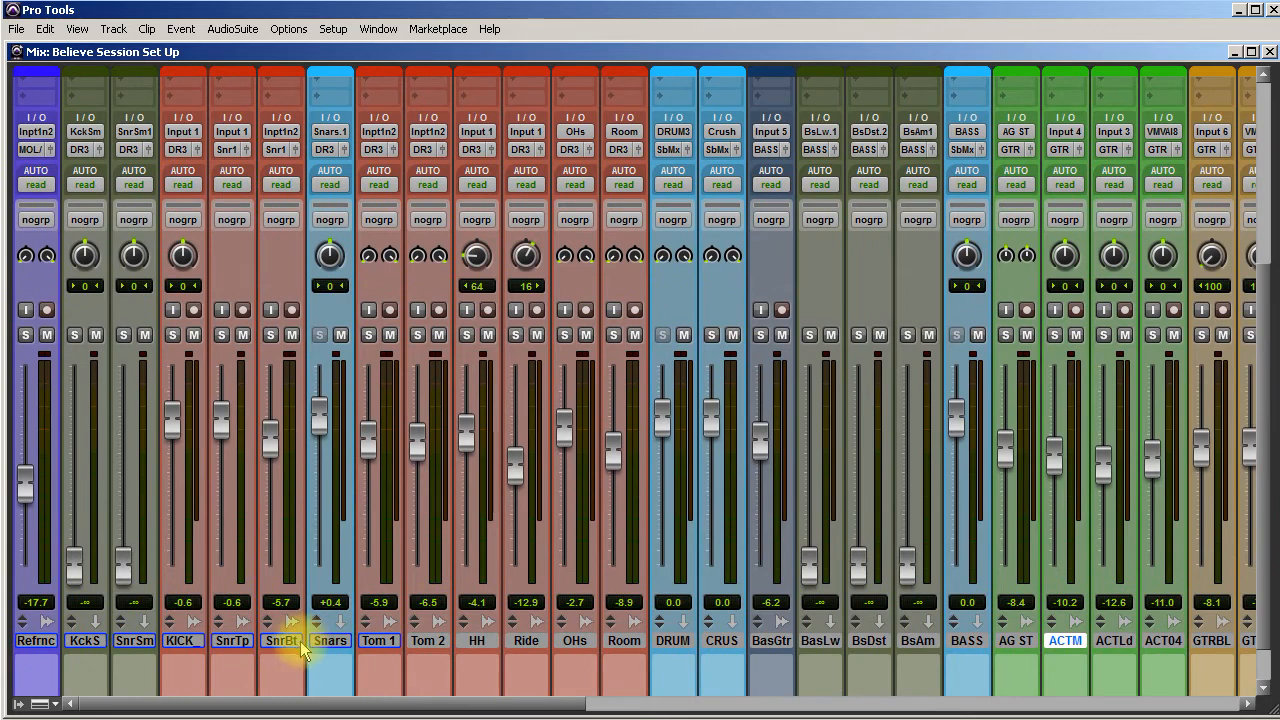
scroll(266, 631, up, 3)
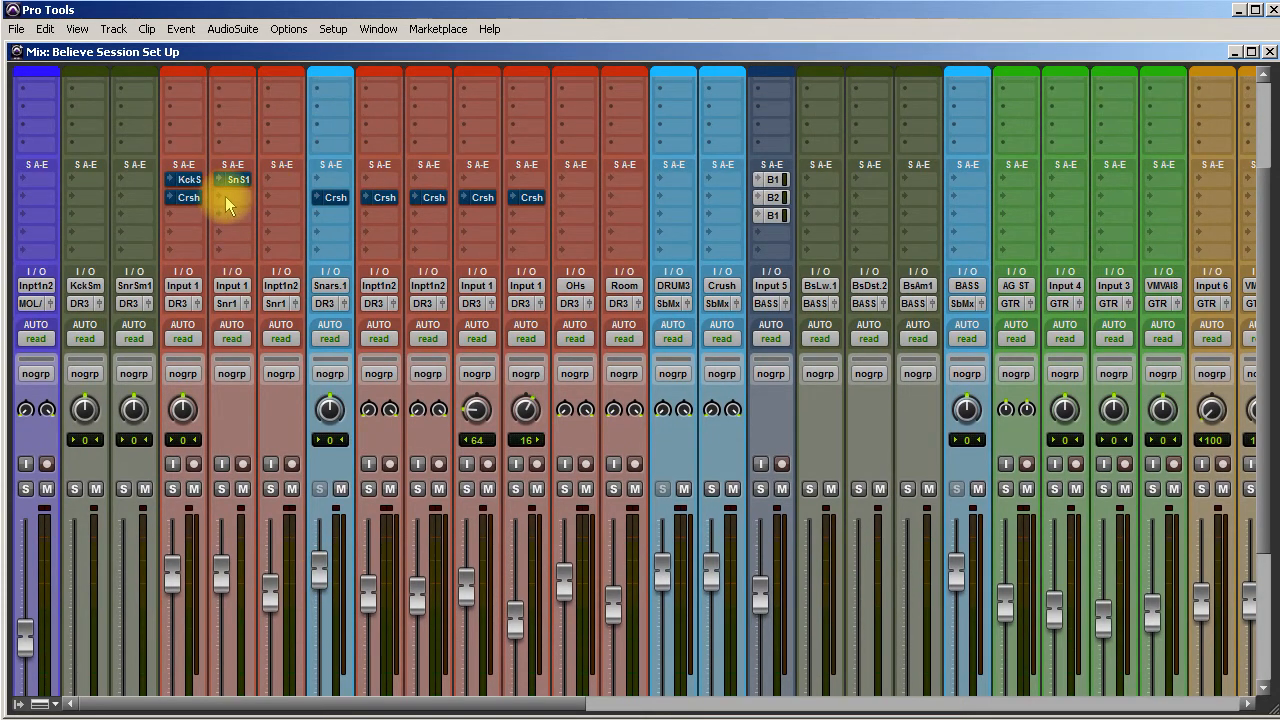
click(225, 198)
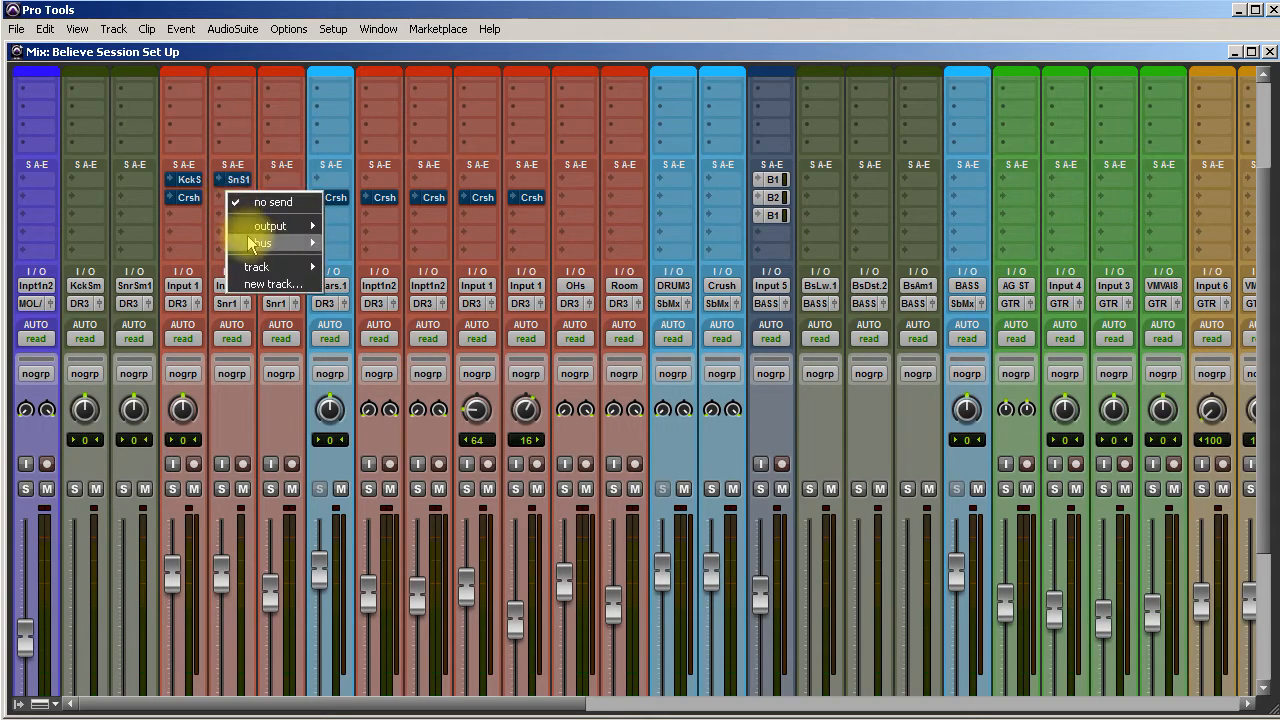
mouse_move(257, 270)
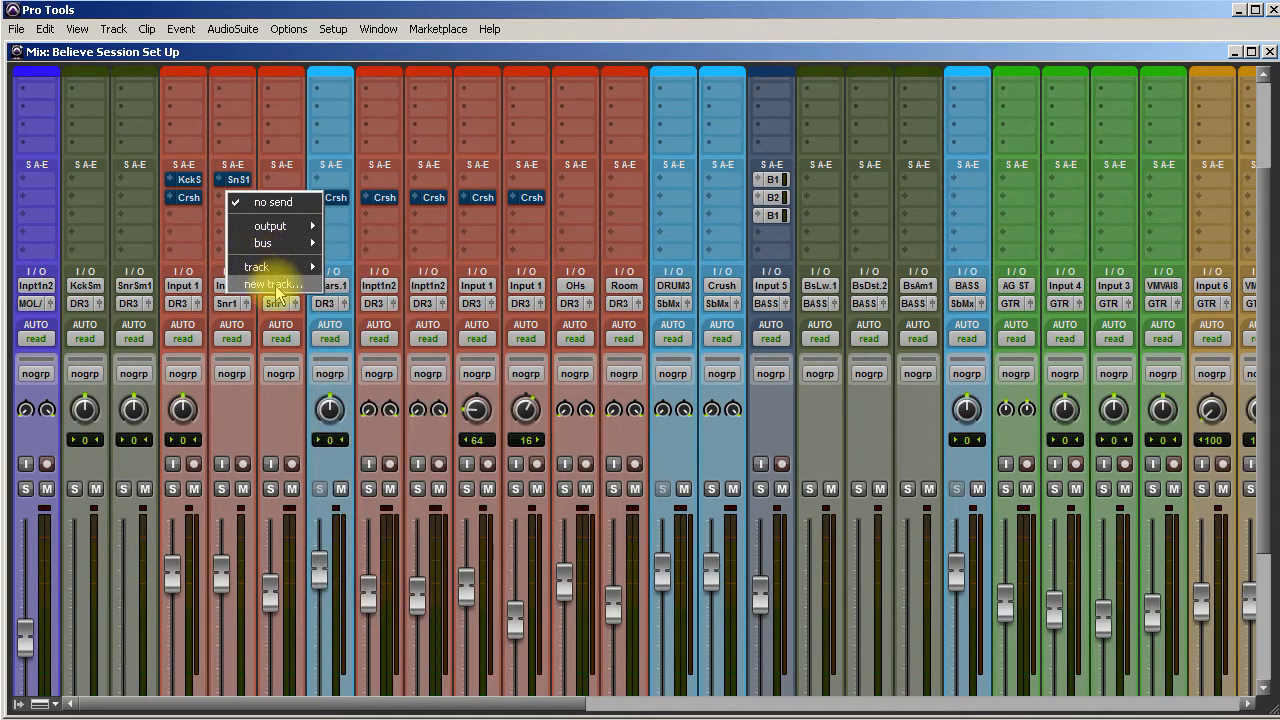
click(276, 287)
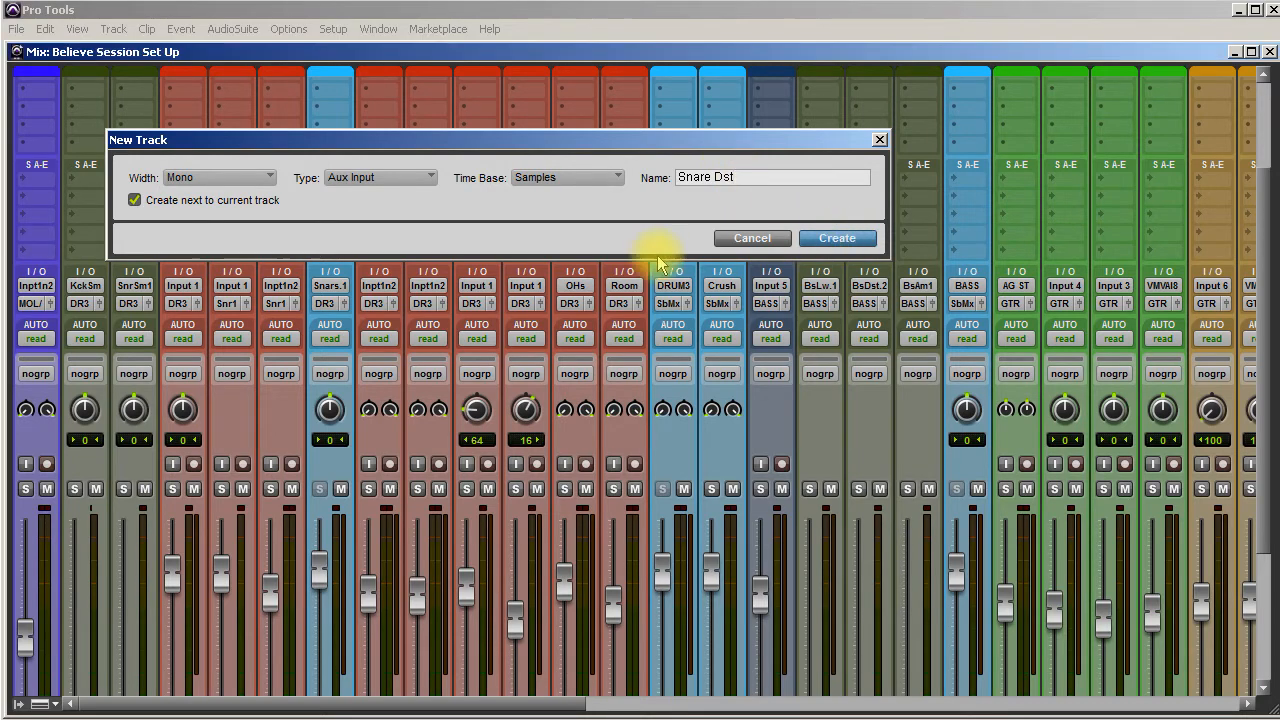
key(Return)
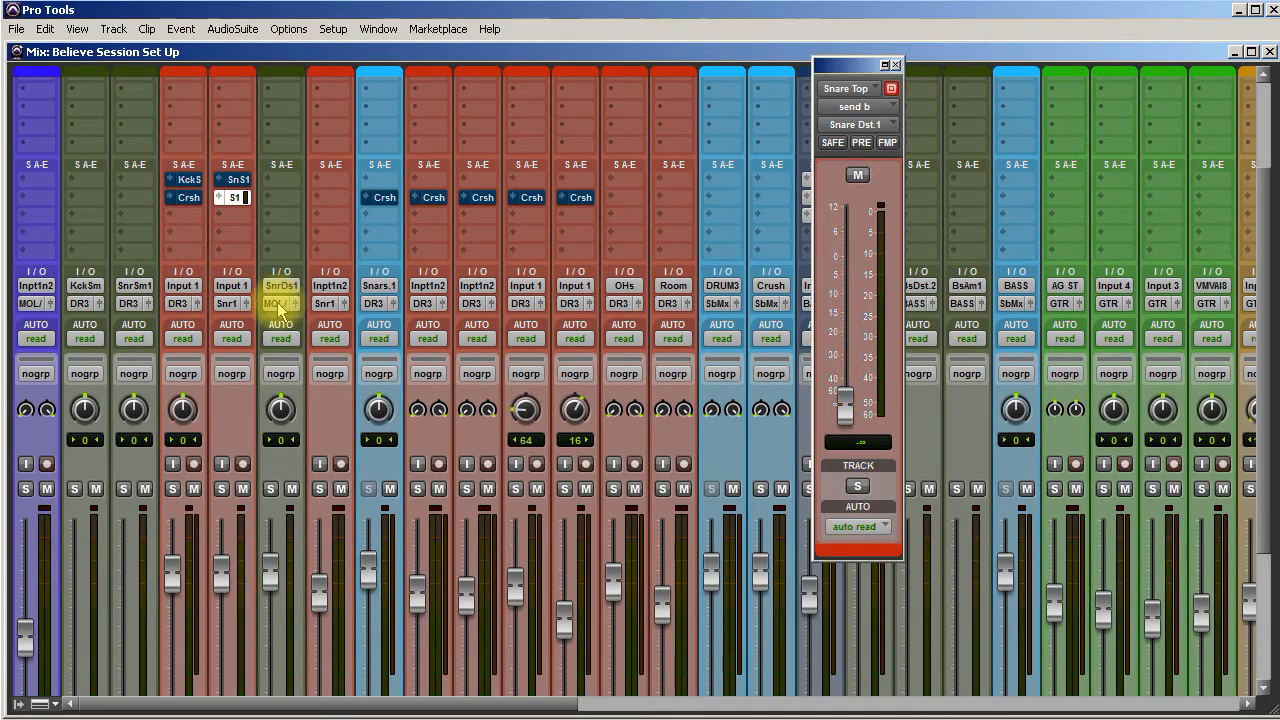
- Set Snare Top's send B to 0.0 dB and pre-fader, and close the send window
alt+click(848, 402)
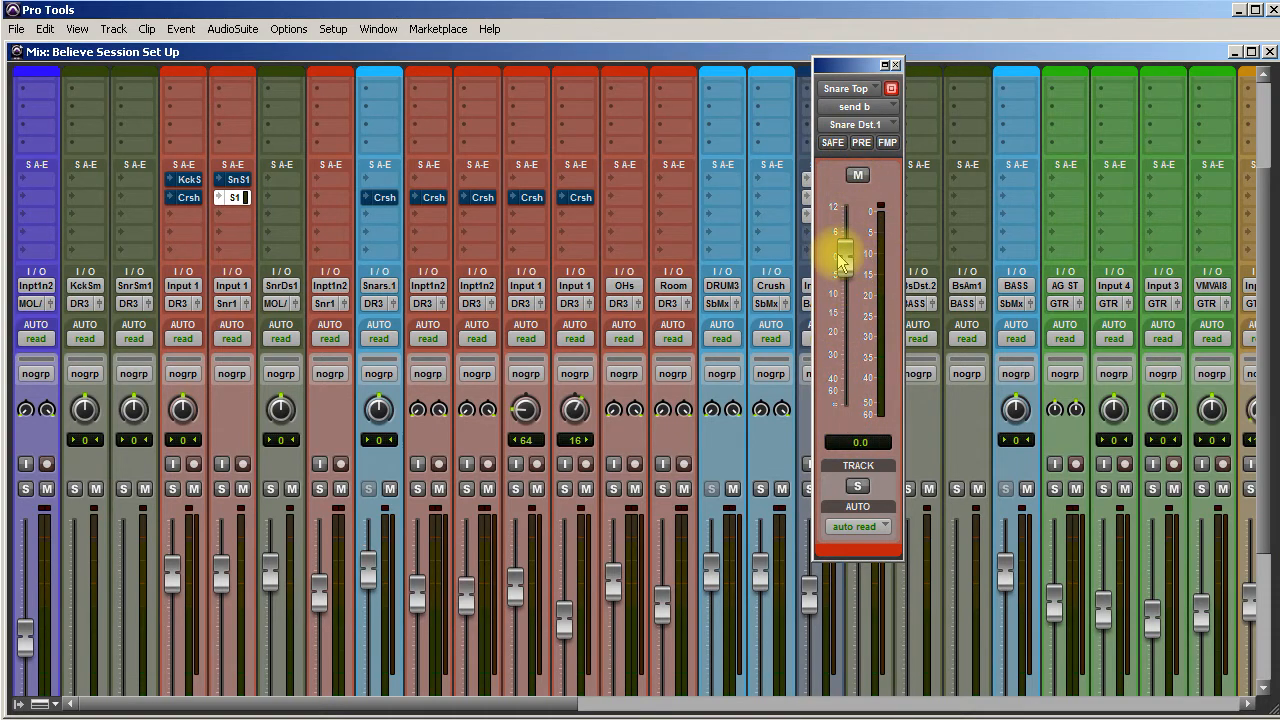
click(862, 143)
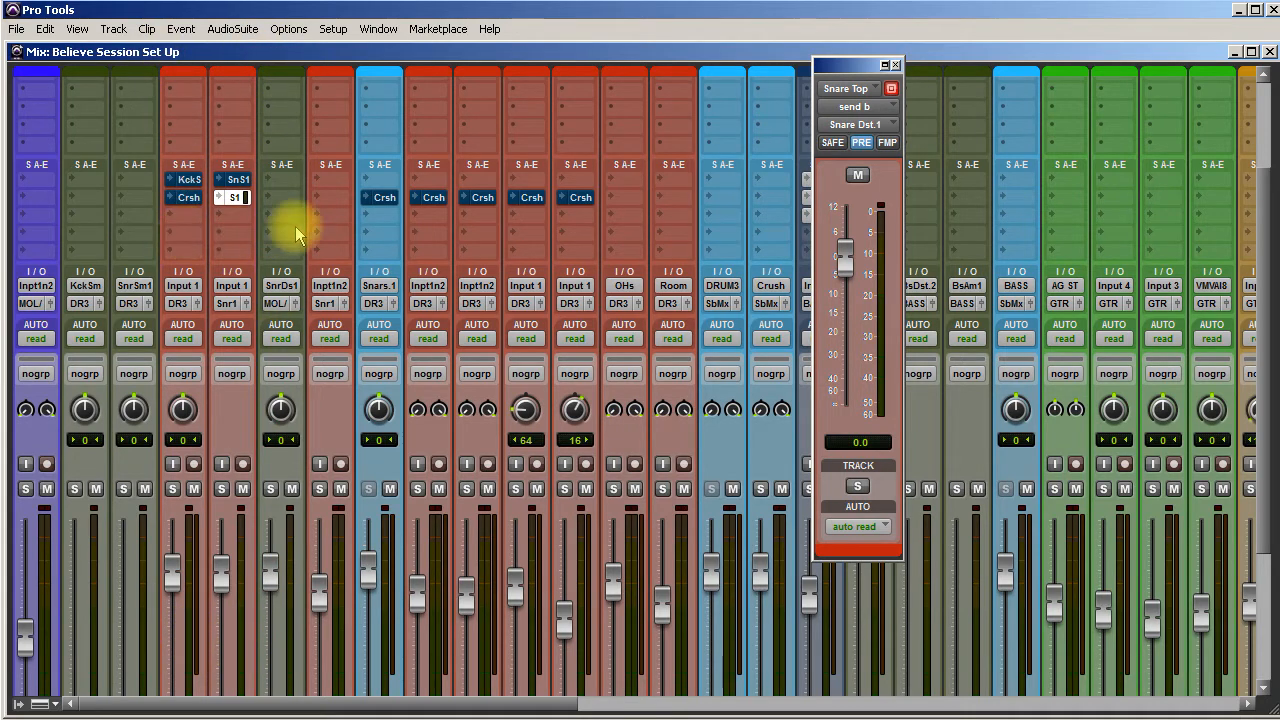
click(897, 65)
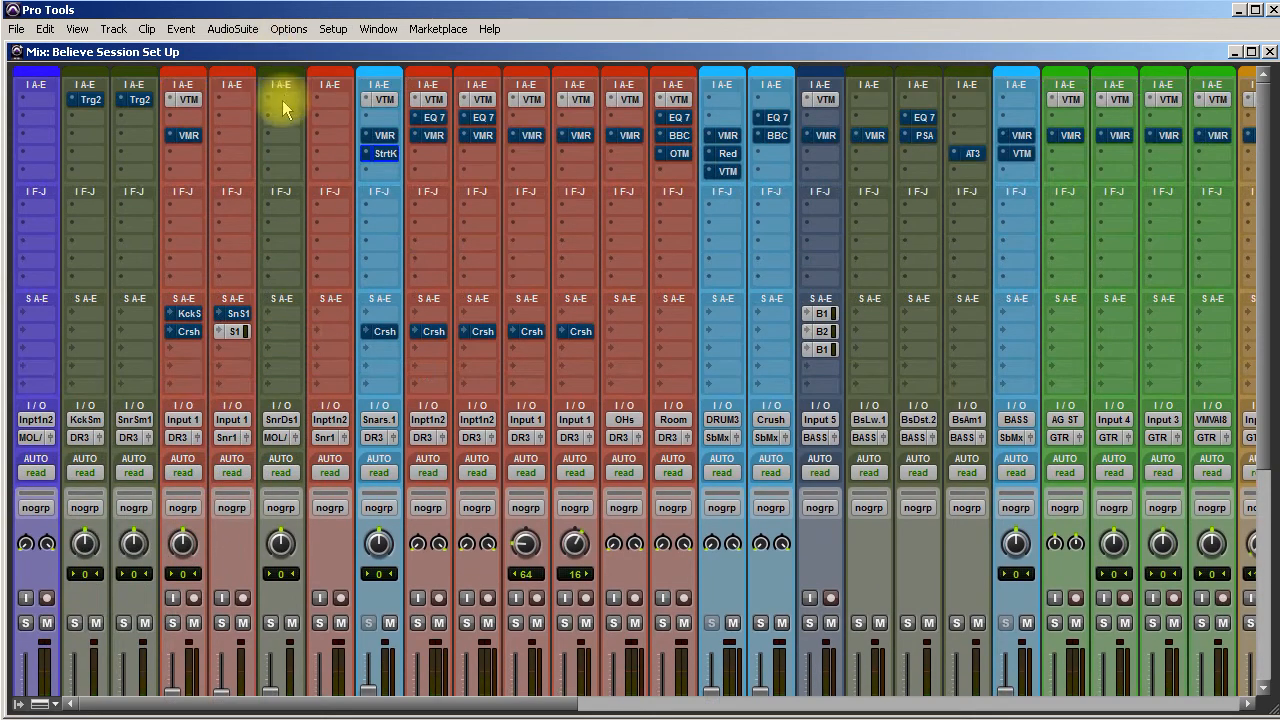
- Route the output of the Snare Dst channel to the mono Snares.1 bus
click(285, 102)
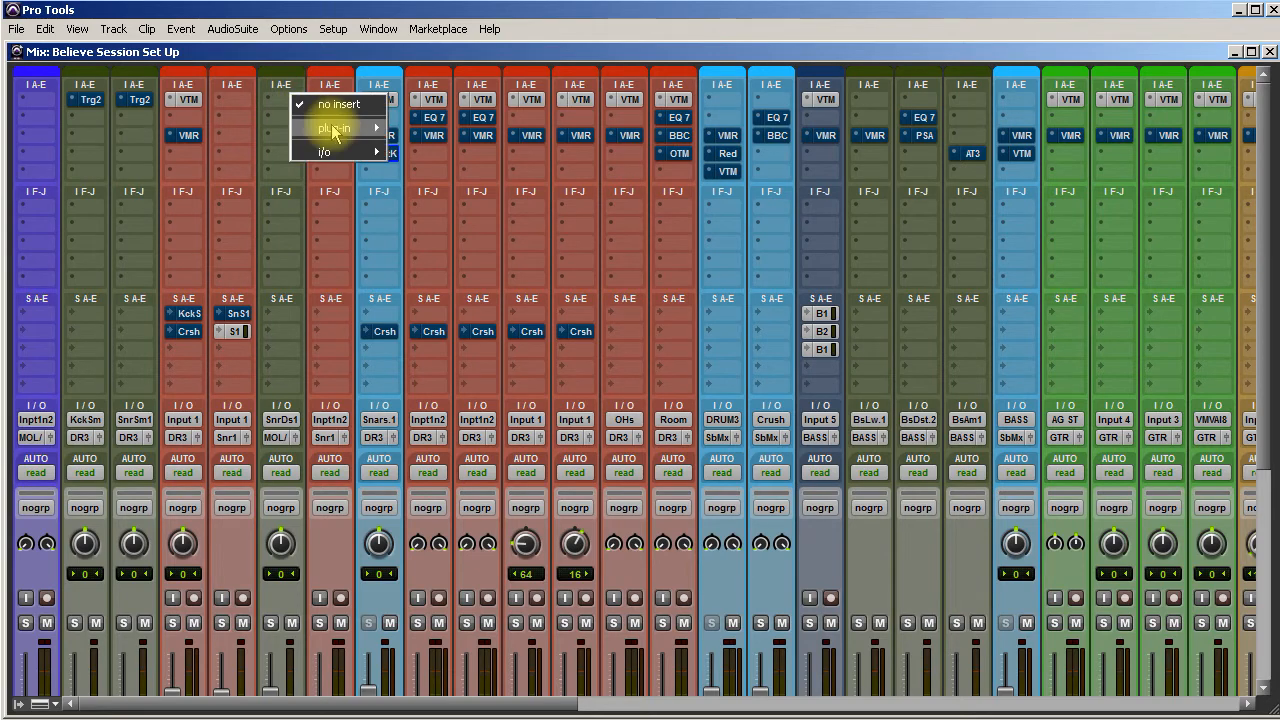
mouse_move(340, 128)
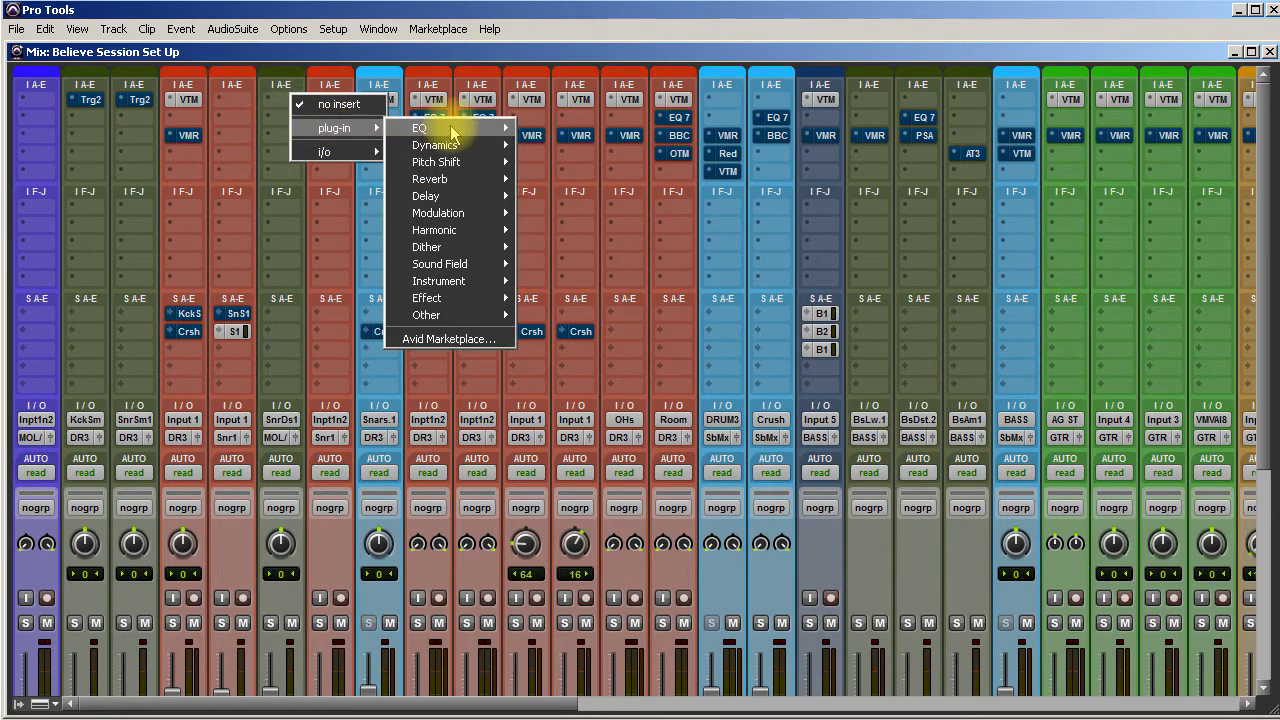
click(278, 440)
mouse_move(318, 483)
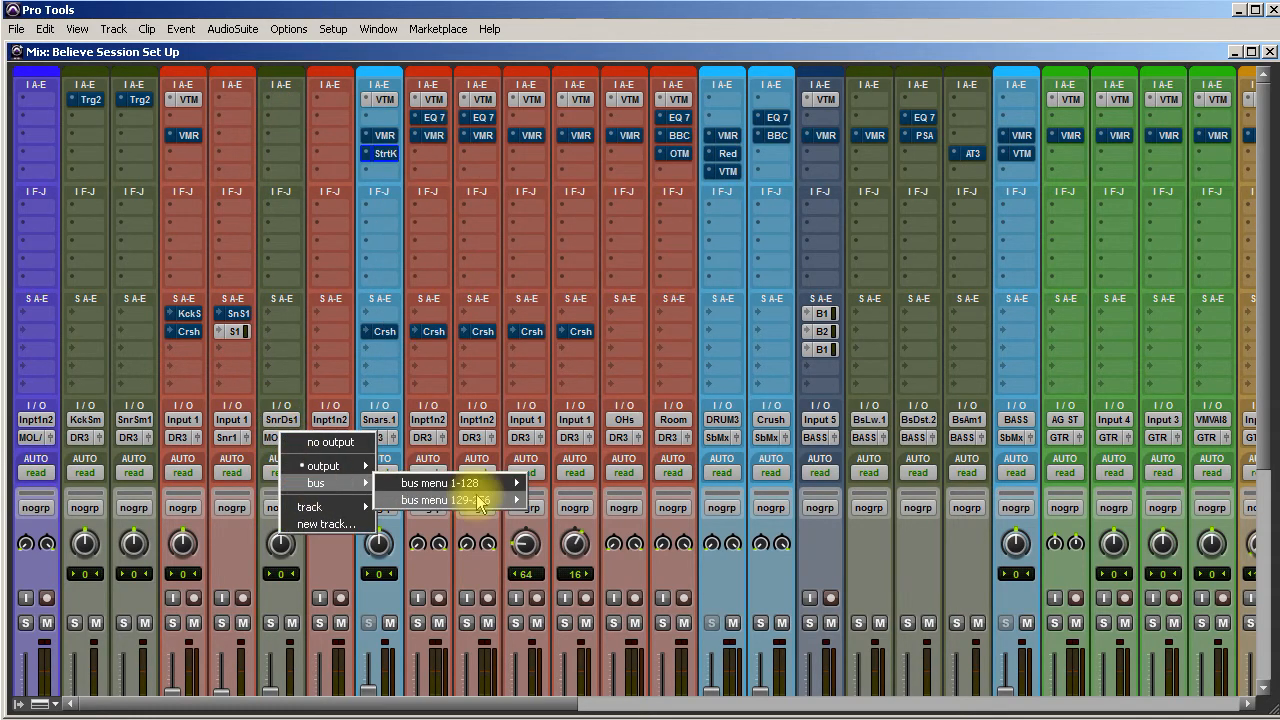
mouse_move(487, 490)
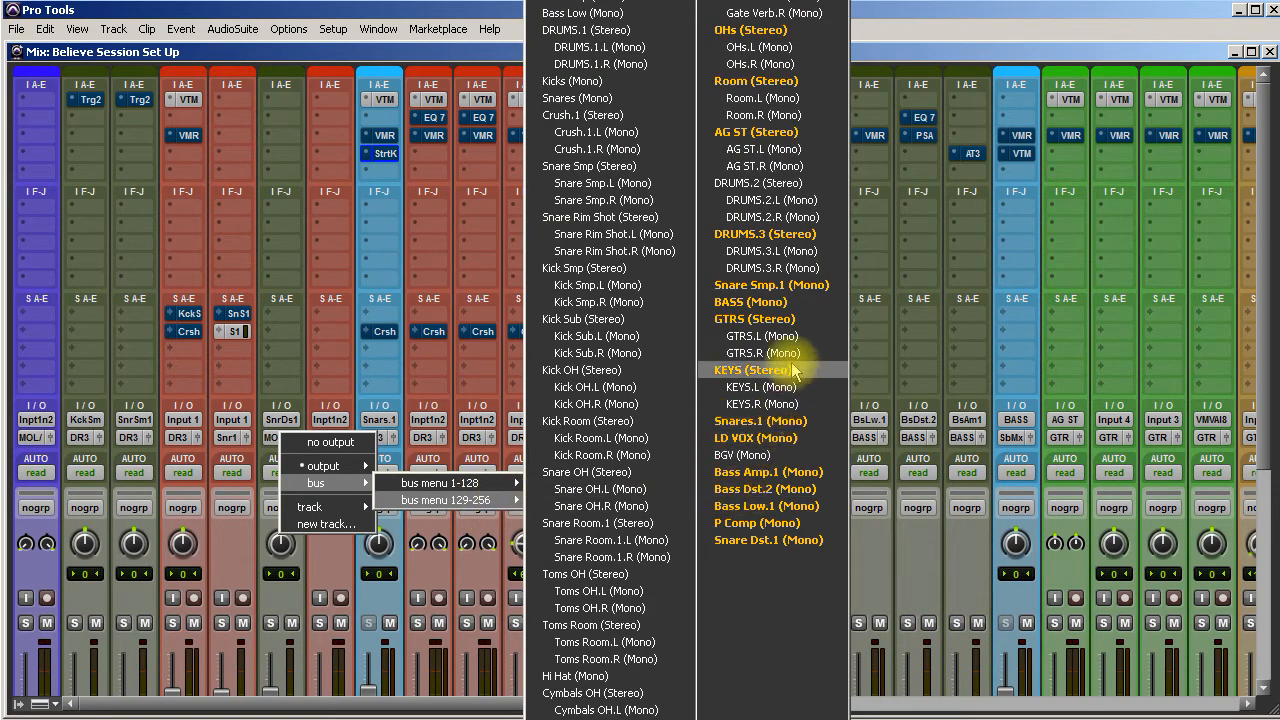
click(762, 404)
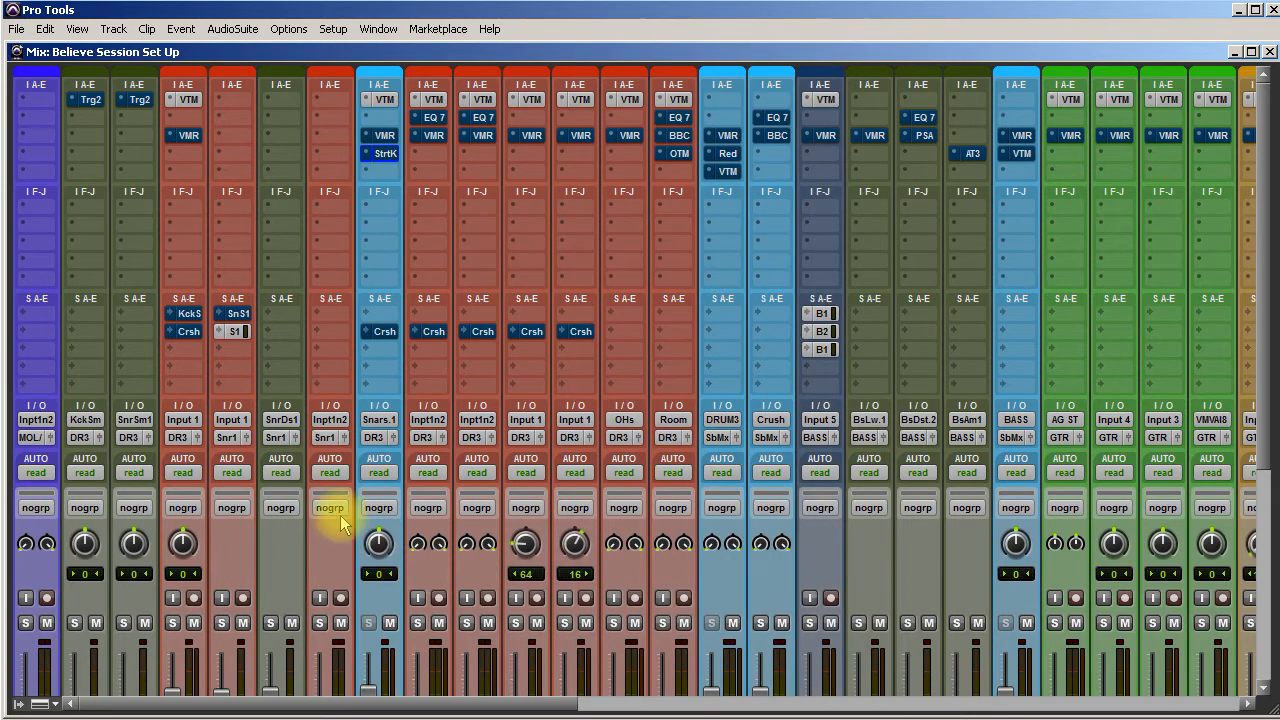
- Move the Snare Dst channel between the snare bottom channel and the Snares bus in the mixer
scroll(336, 522, down, 3)
scroll(340, 525, down, 3)
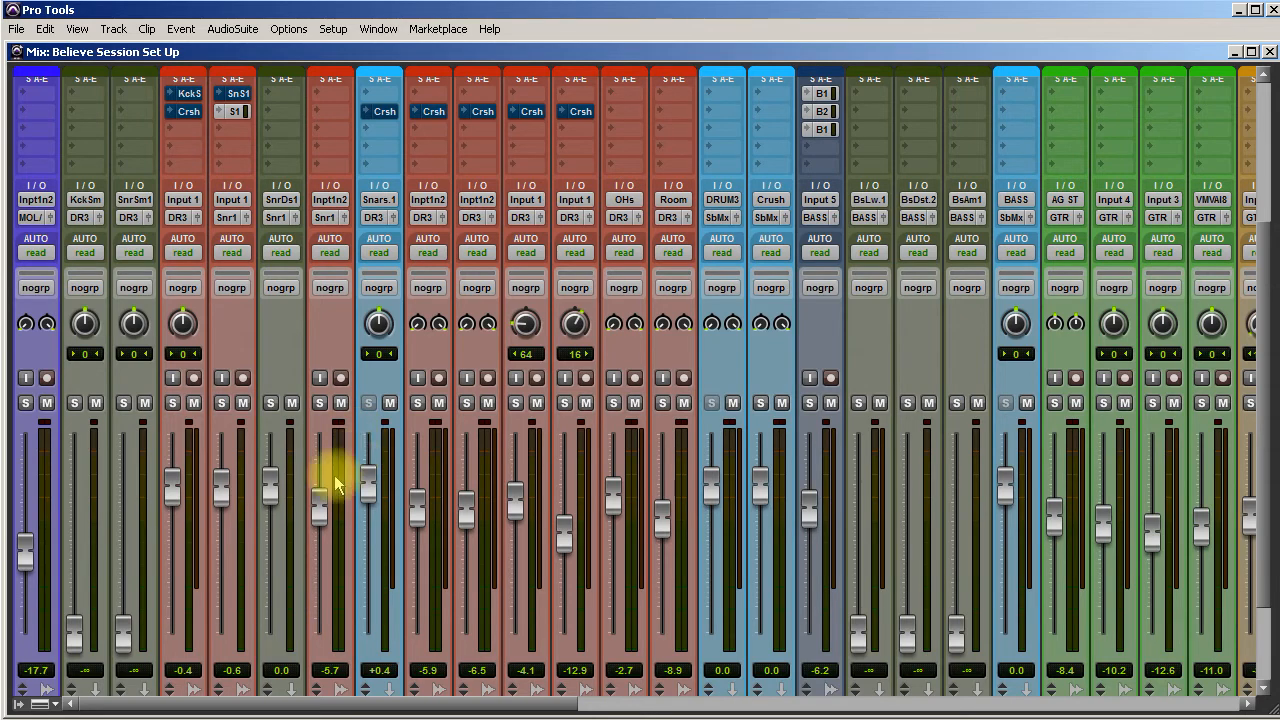
scroll(333, 497, down, 3)
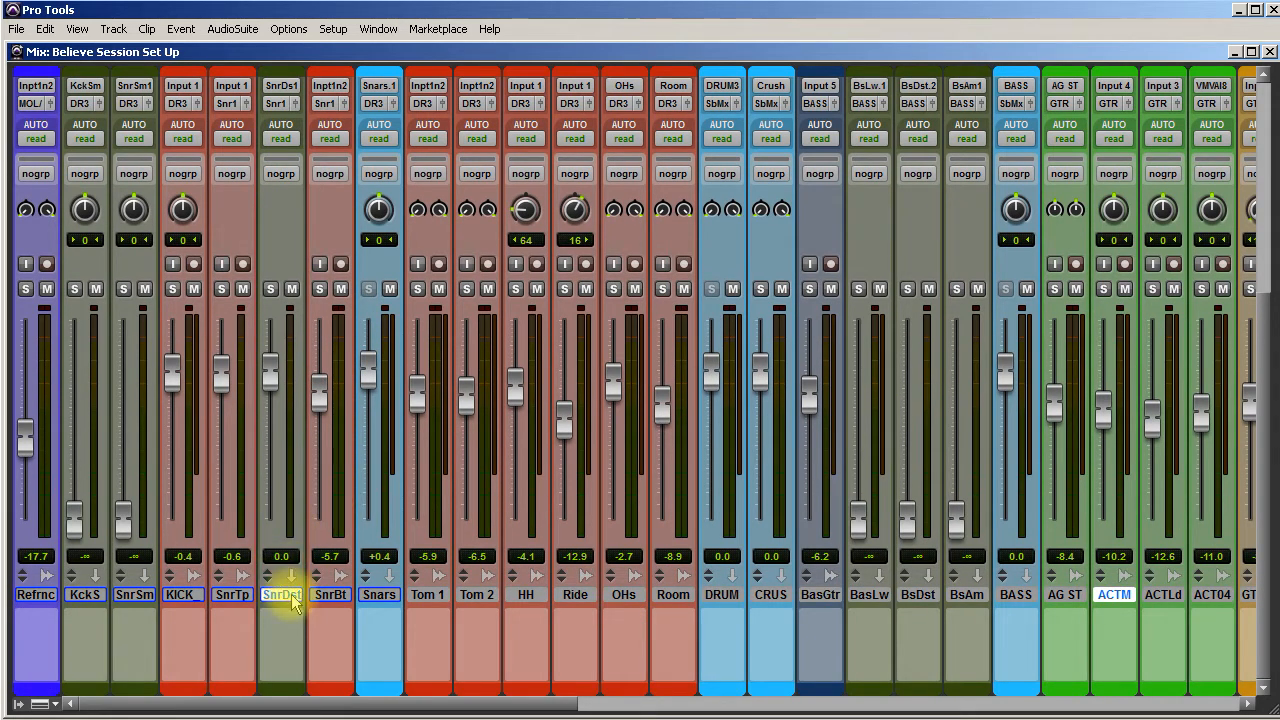
click(232, 595)
click(288, 688)
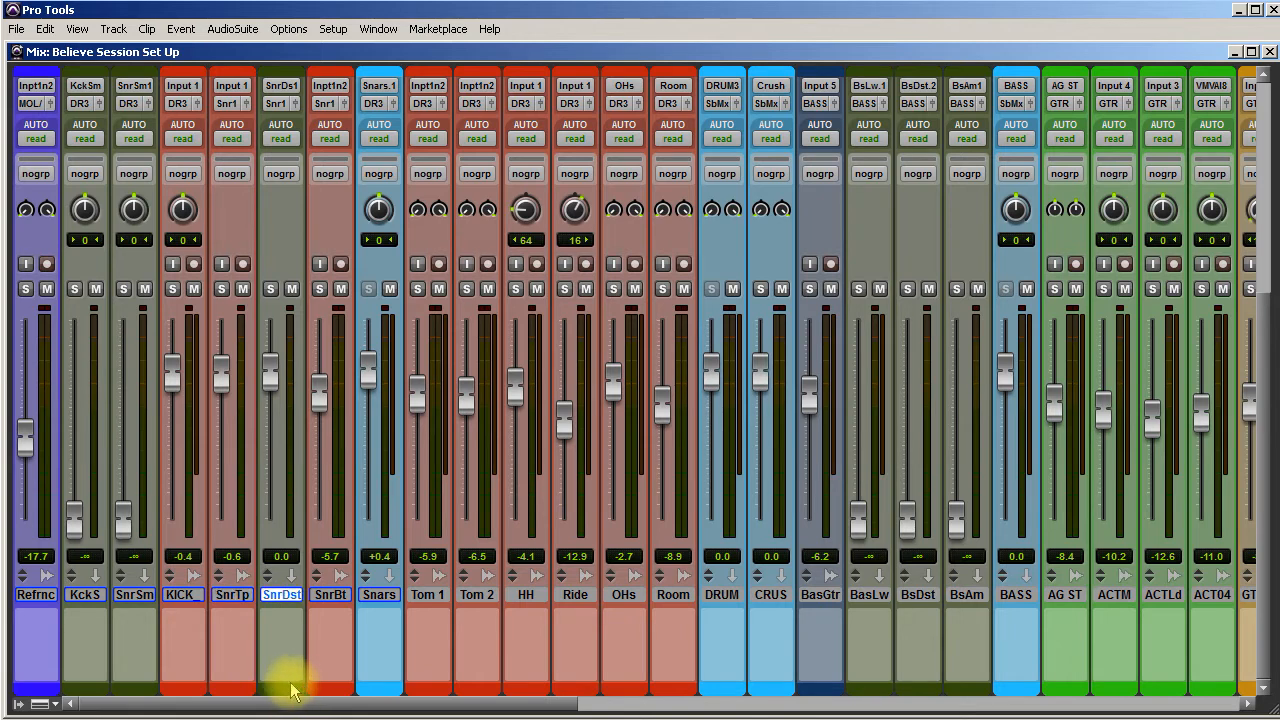
drag(288, 688, 340, 684)
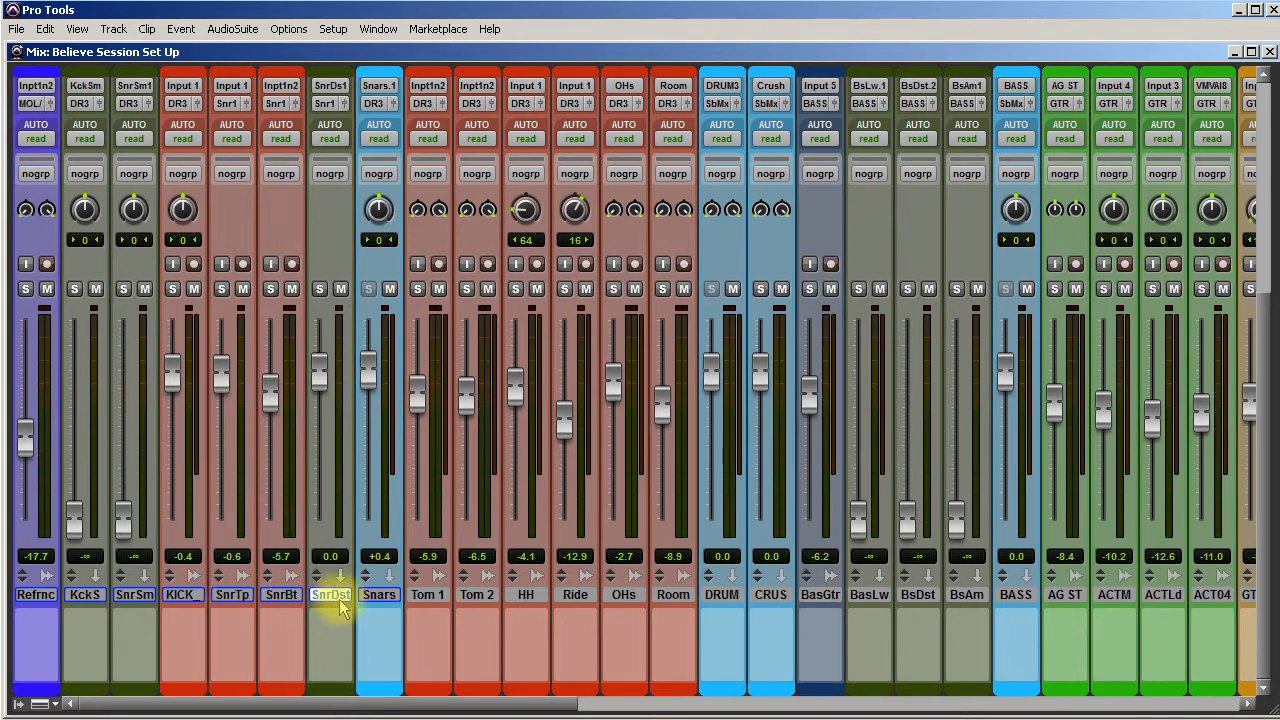
scroll(343, 600, up, 3)
scroll(380, 555, up, 1)
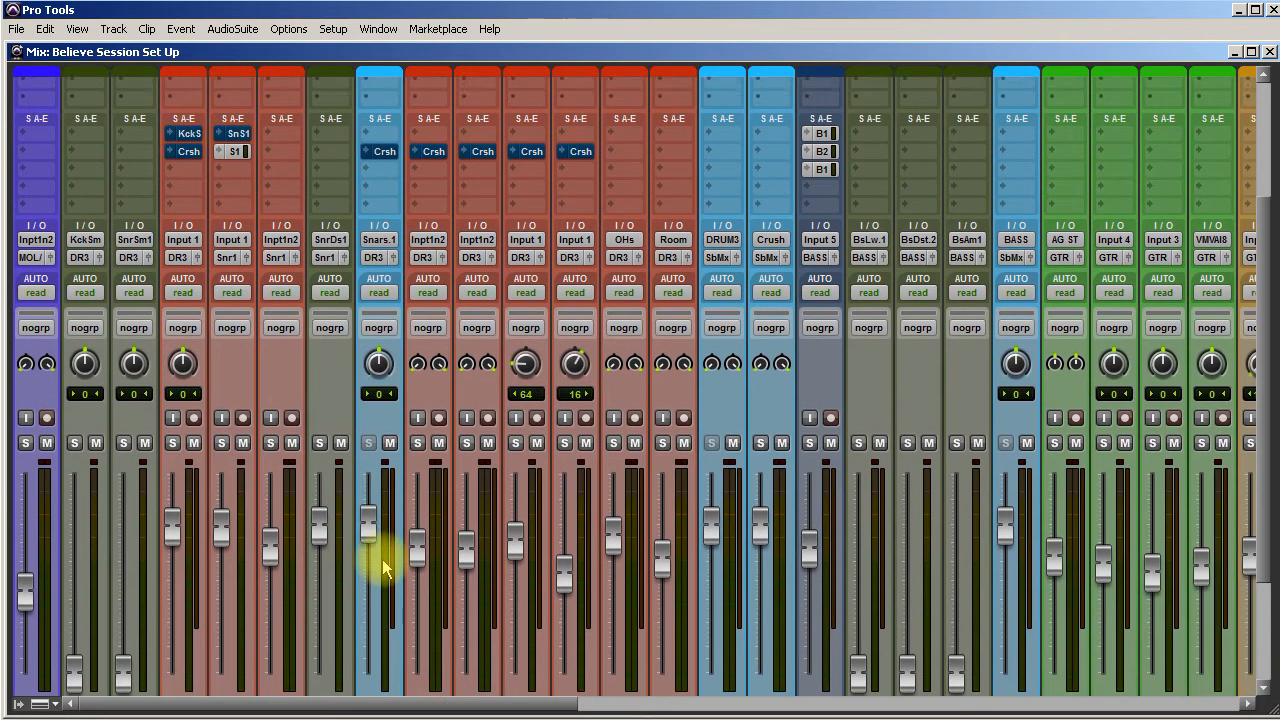
- Mute the Snare Dst aux channel
click(341, 456)
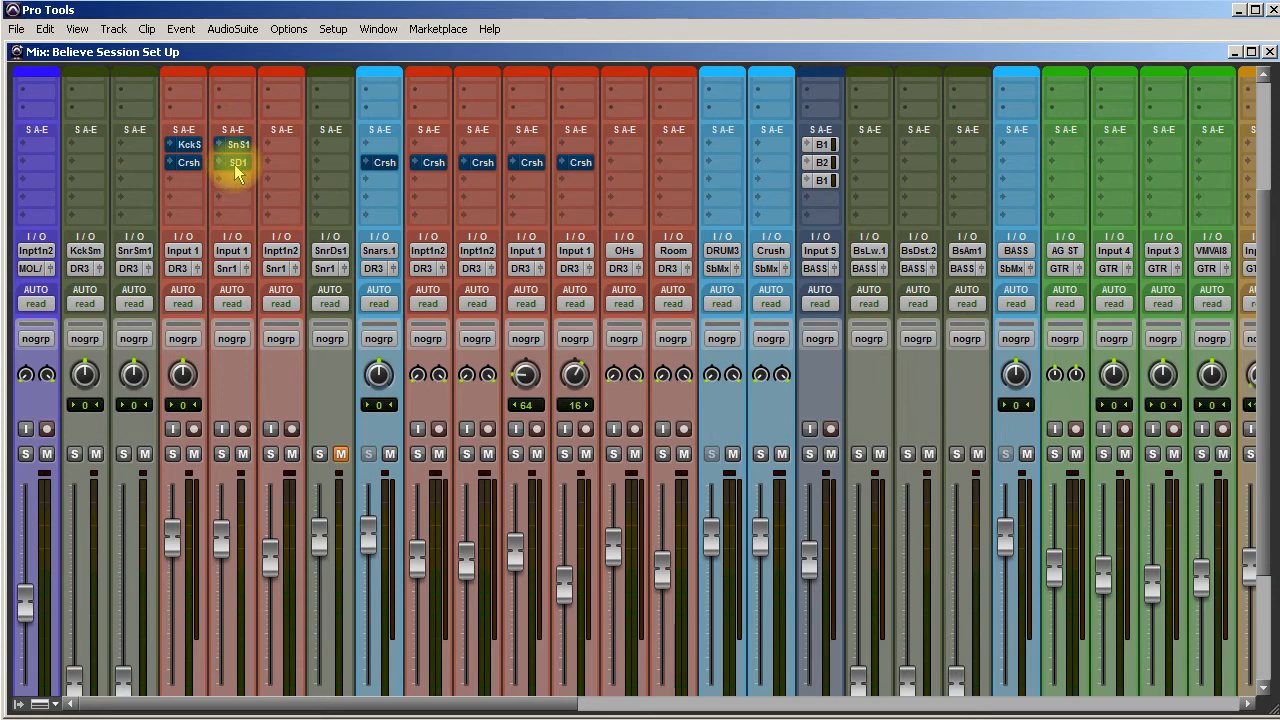
- Insert the mono AIR Distortion plug-in in slot C of the Snare Dst channel, bypass it and close its window
scroll(306, 292, up, 7)
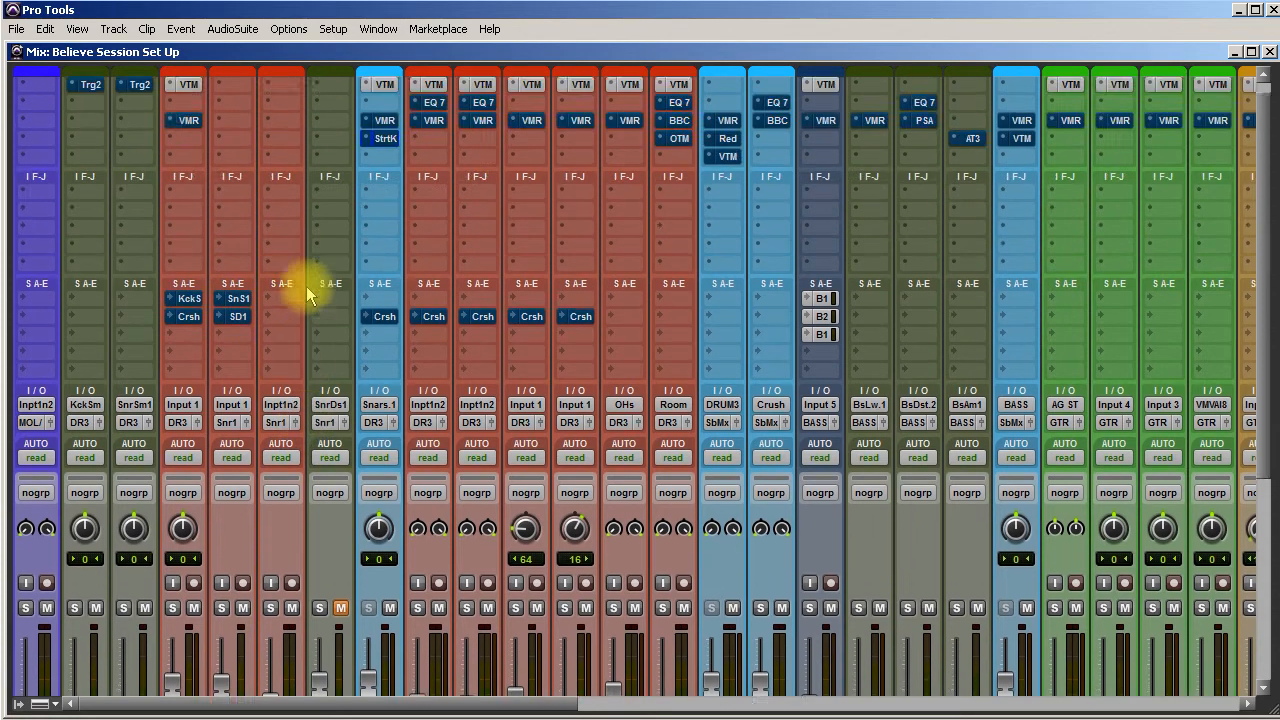
scroll(306, 292, up, 1)
click(329, 100)
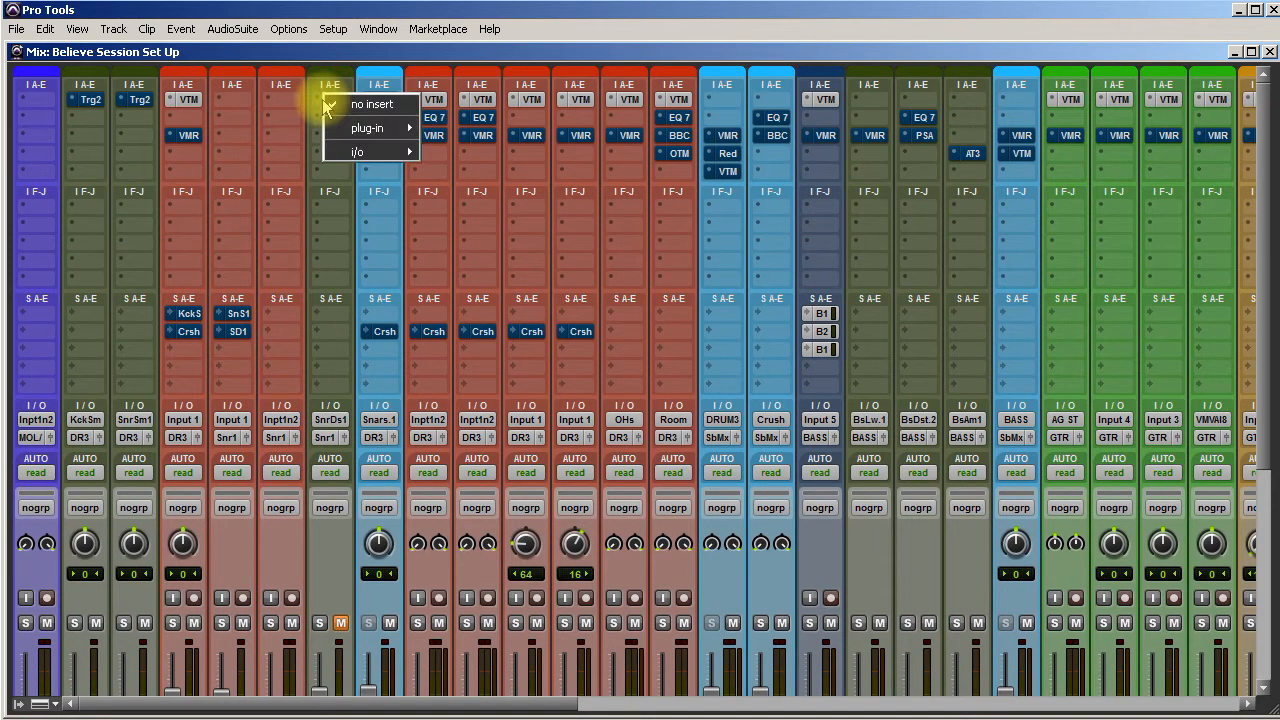
click(314, 132)
click(323, 134)
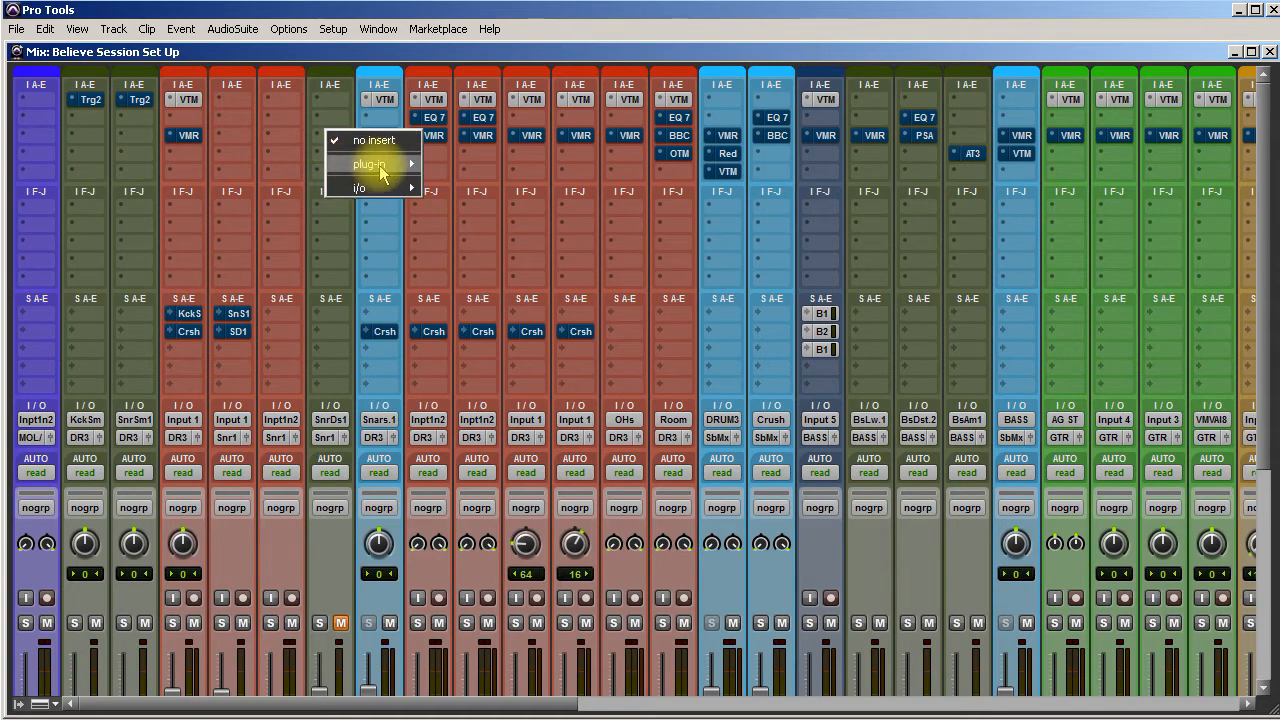
mouse_move(380, 166)
mouse_move(480, 164)
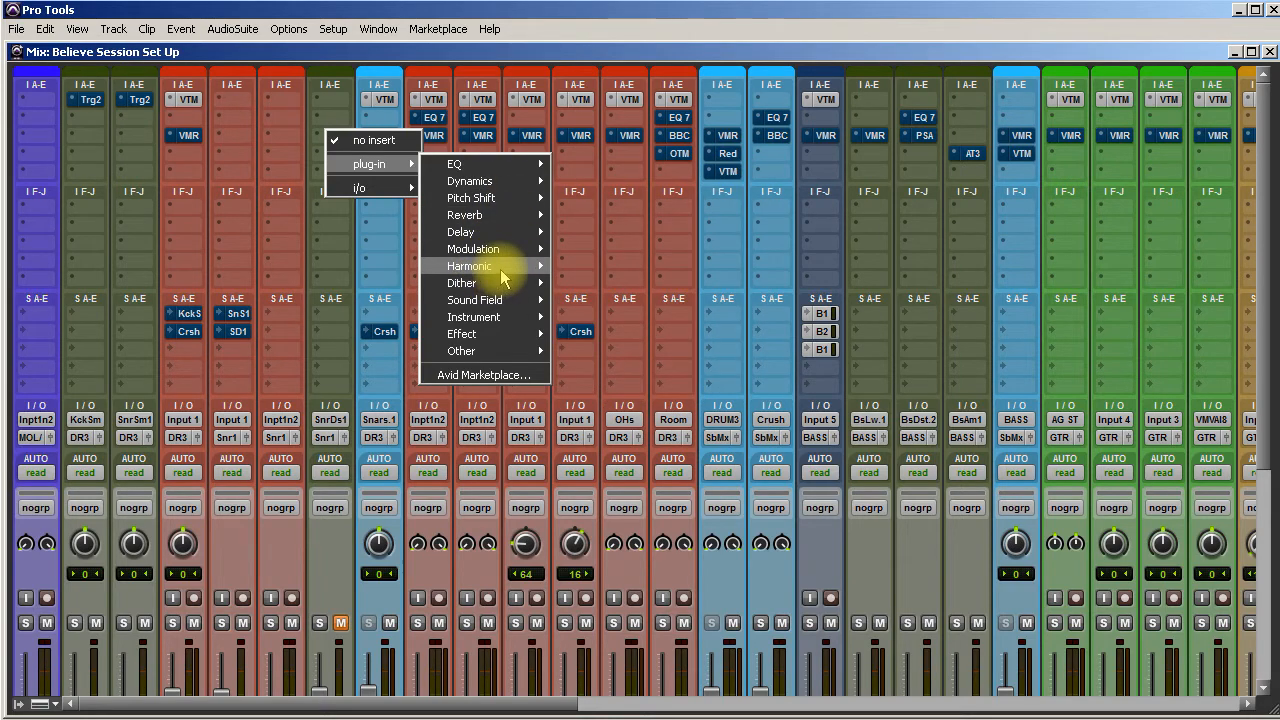
mouse_move(503, 266)
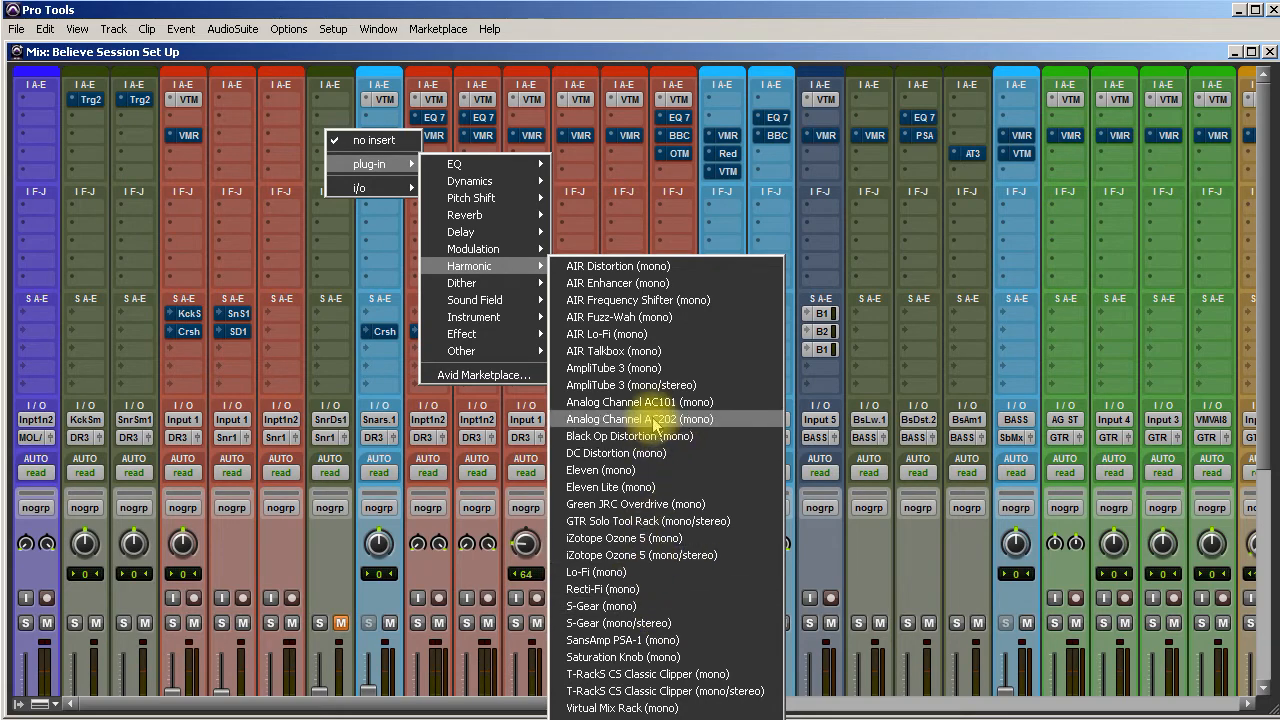
click(645, 268)
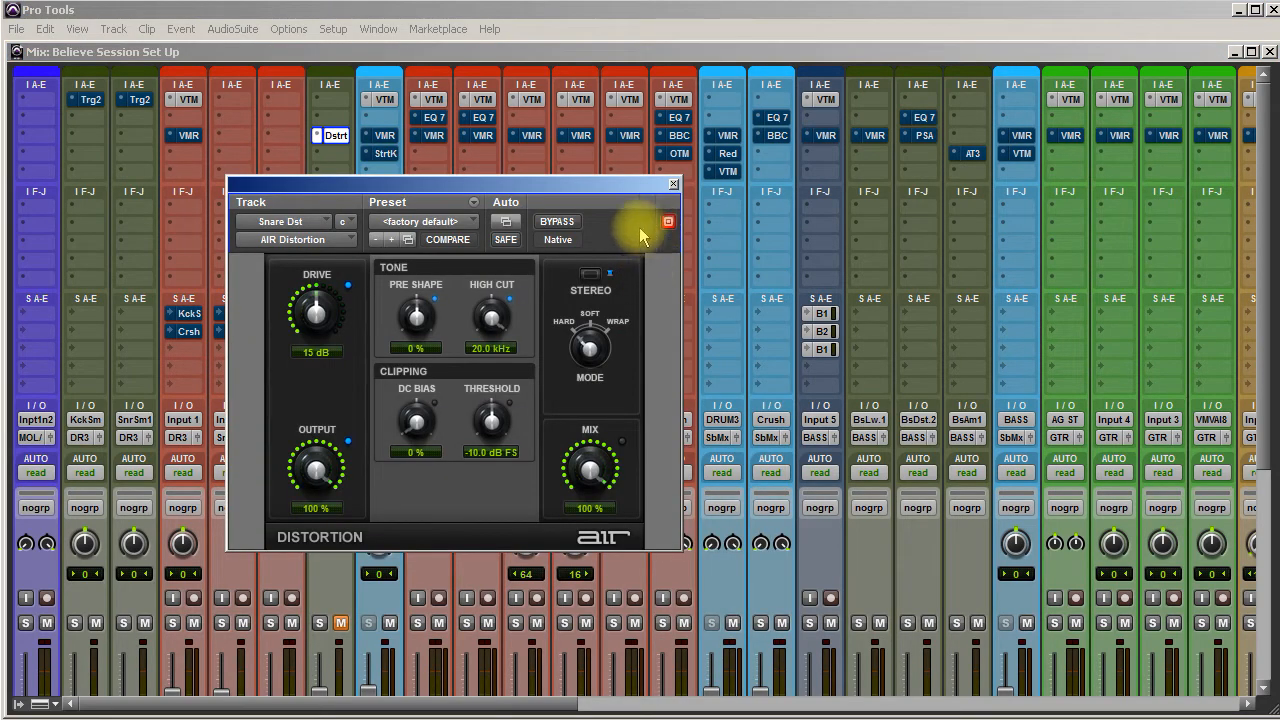
click(556, 221)
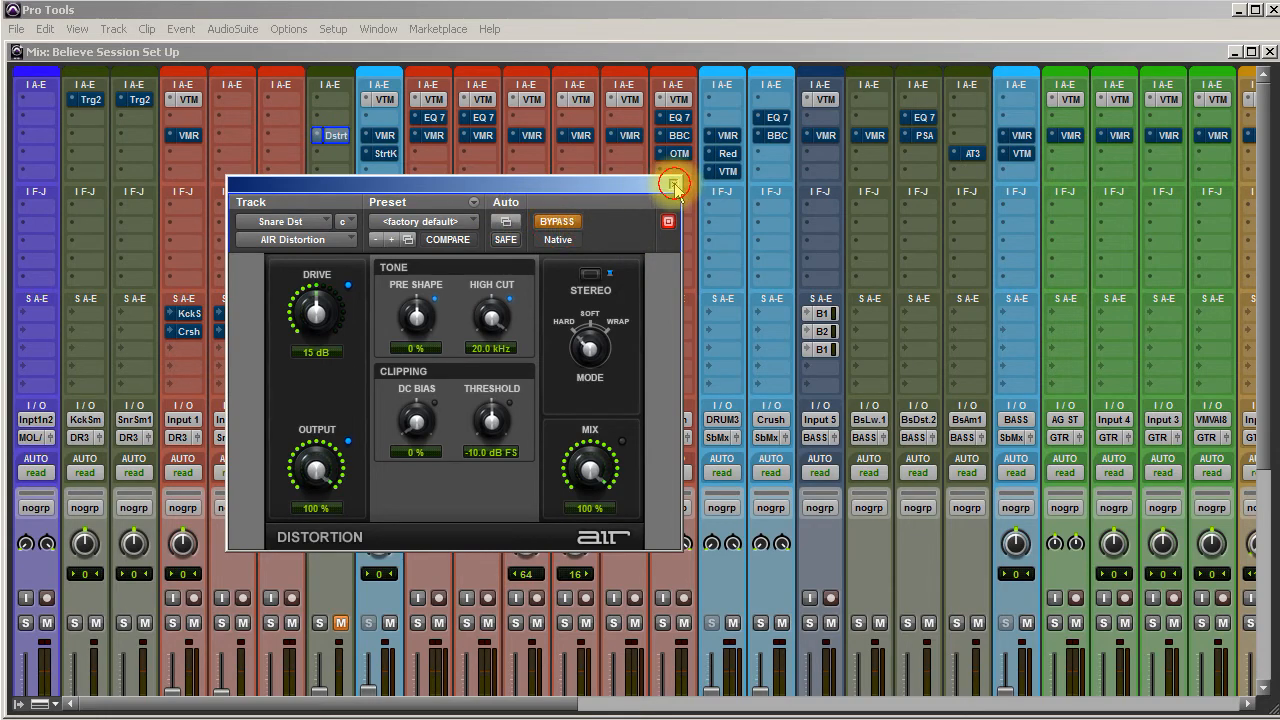
click(673, 184)
- Insert the mono CLA-76 compressor in slot D of the Snare Dst channel, set its revision to Bluey and close its window
click(342, 162)
mouse_move(380, 182)
mouse_move(511, 188)
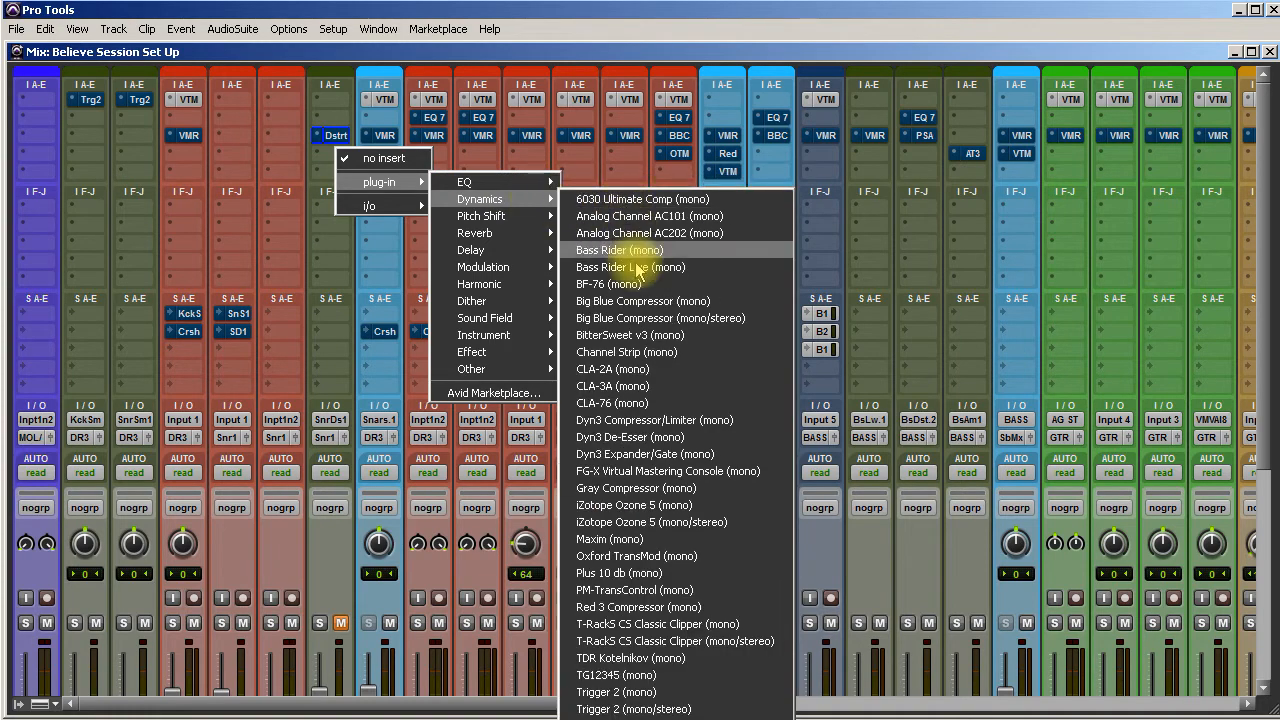
click(645, 403)
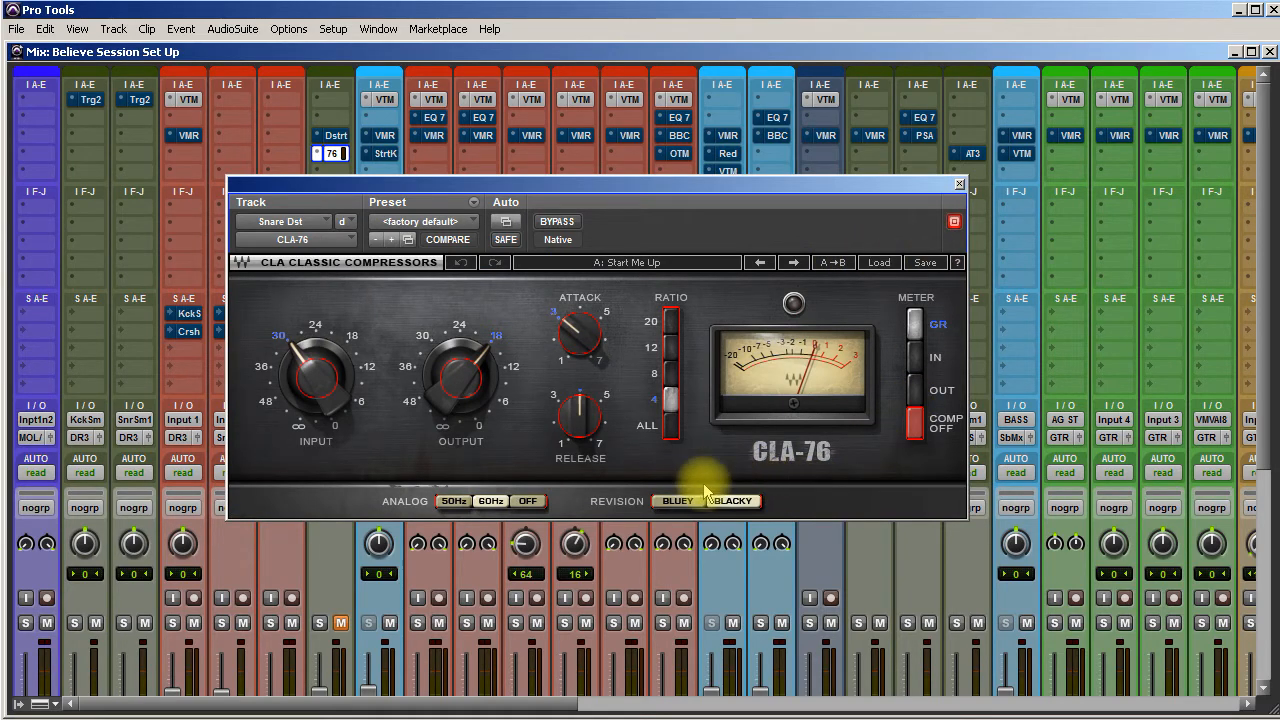
click(677, 503)
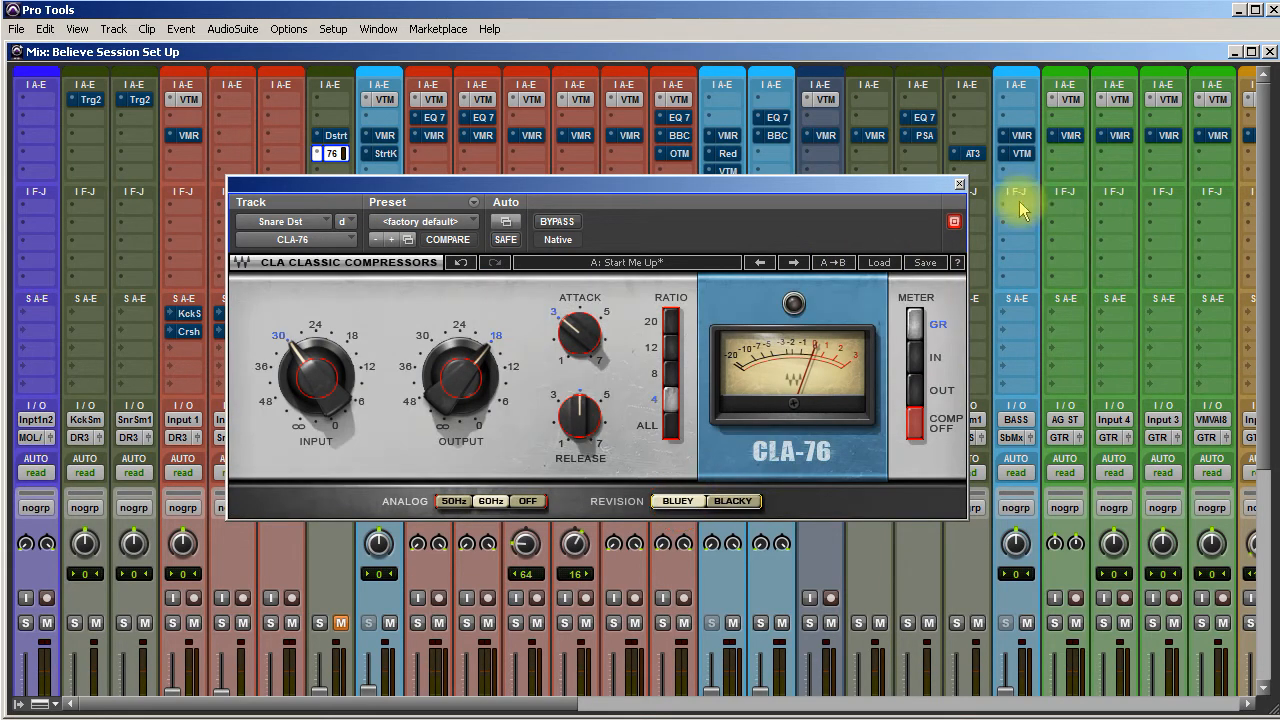
click(959, 185)
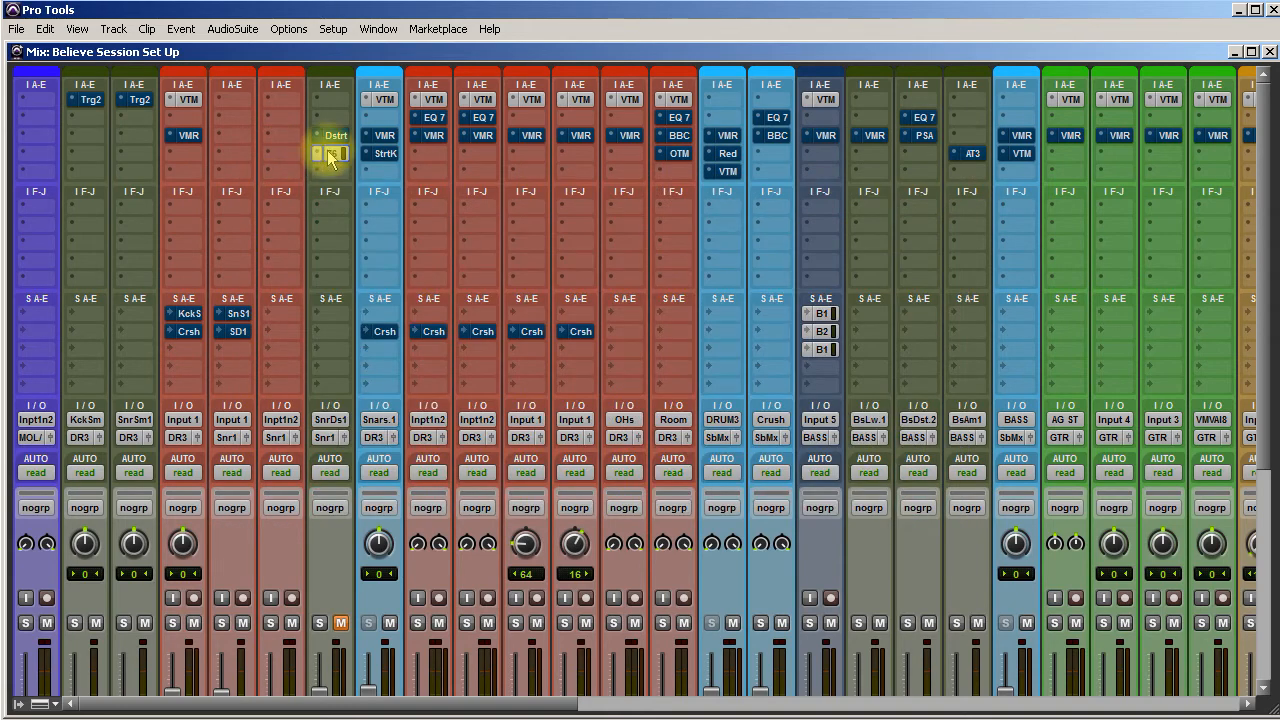
- Look over the inserts, sends and faders across the whole mixer, from the drum channels to the vocals, submix, reverb and delay channels
scroll(495, 378, down, 5)
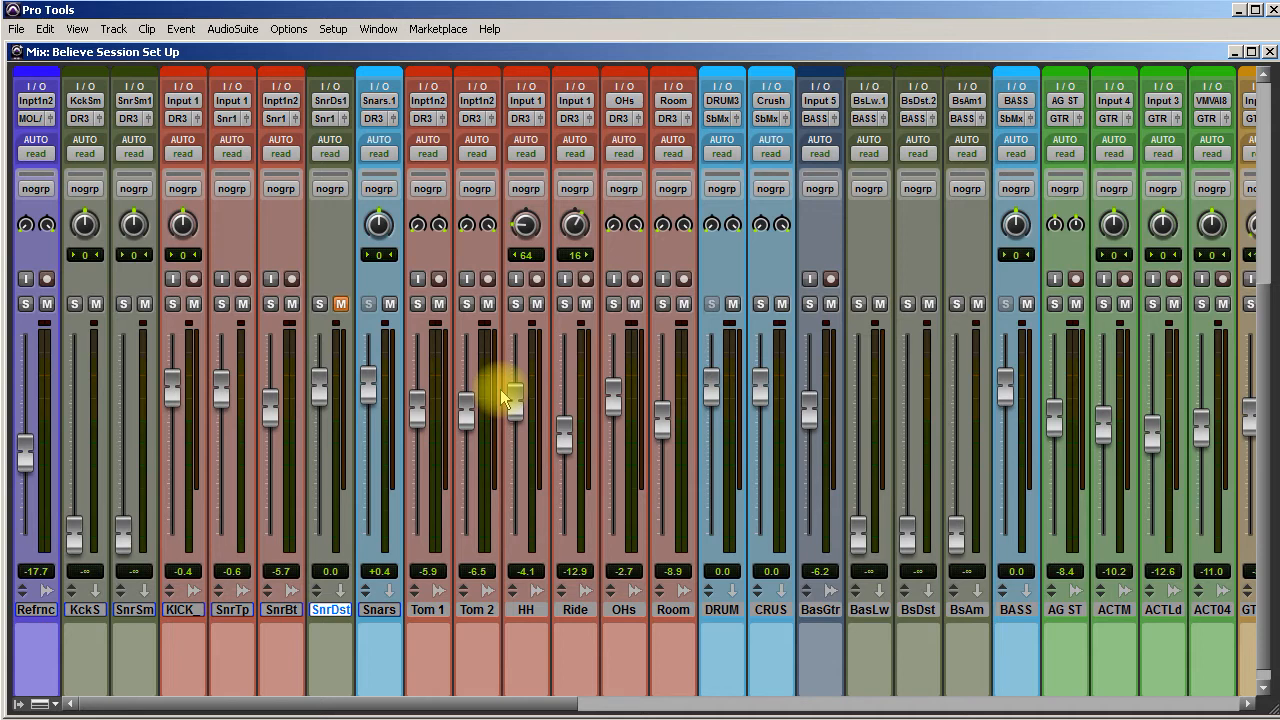
drag(1266, 445, 1265, 224)
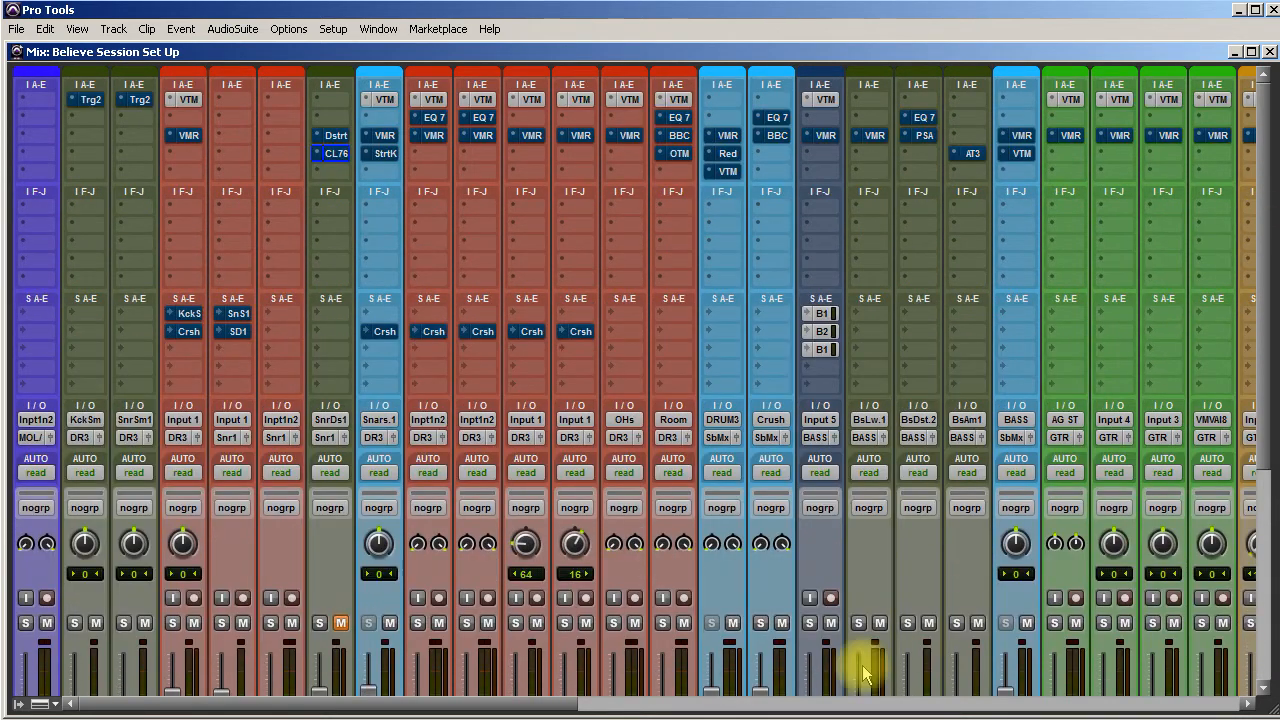
drag(552, 704, 580, 704)
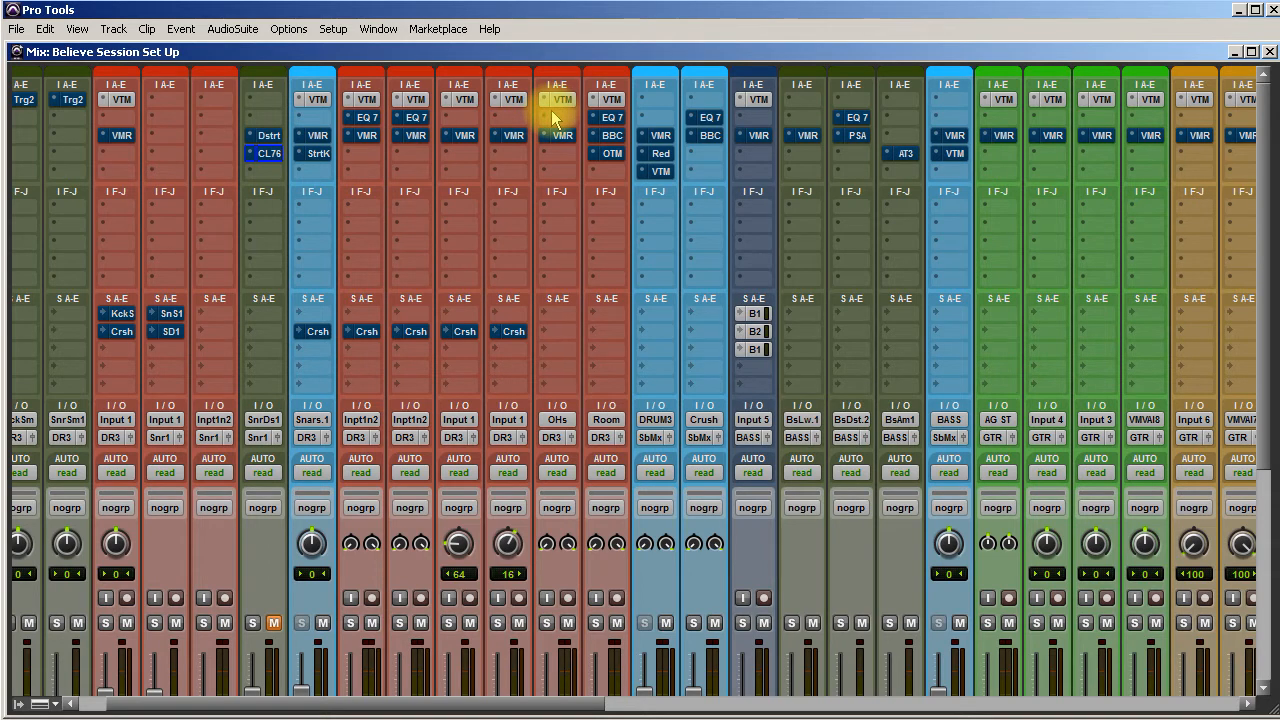
drag(552, 112, 660, 176)
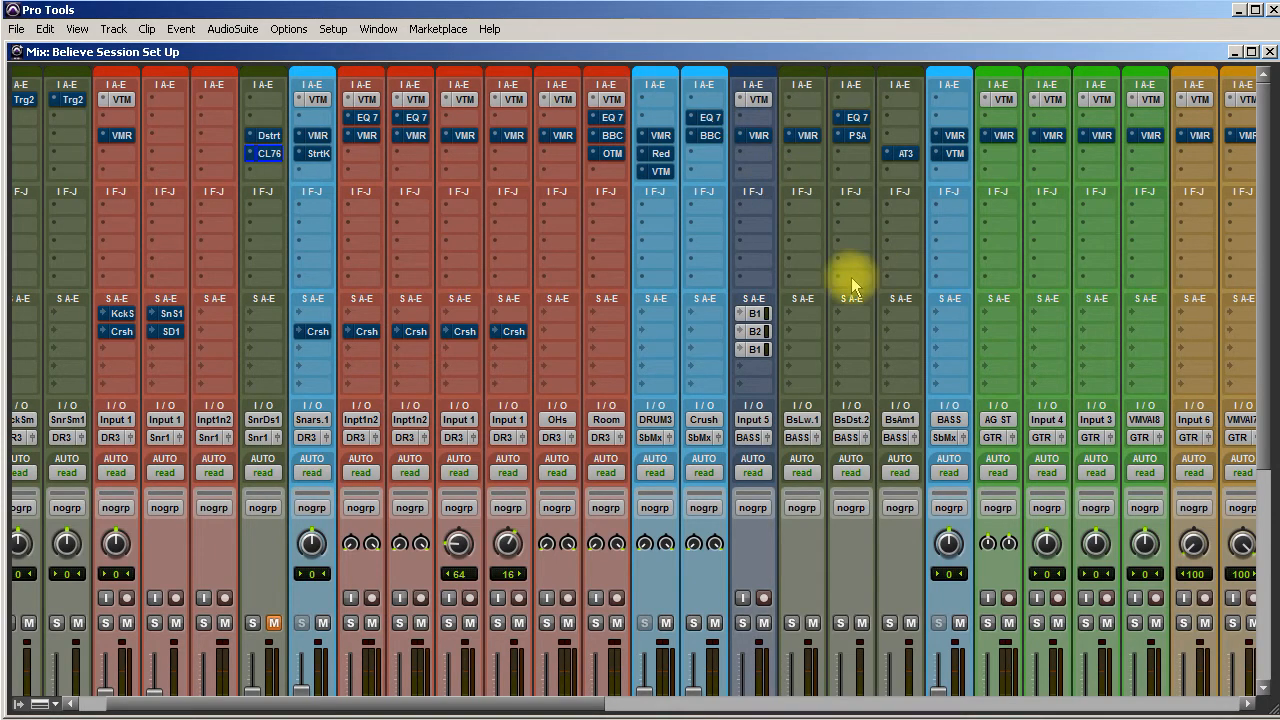
scroll(846, 278, down, 1)
scroll(835, 265, down, 8)
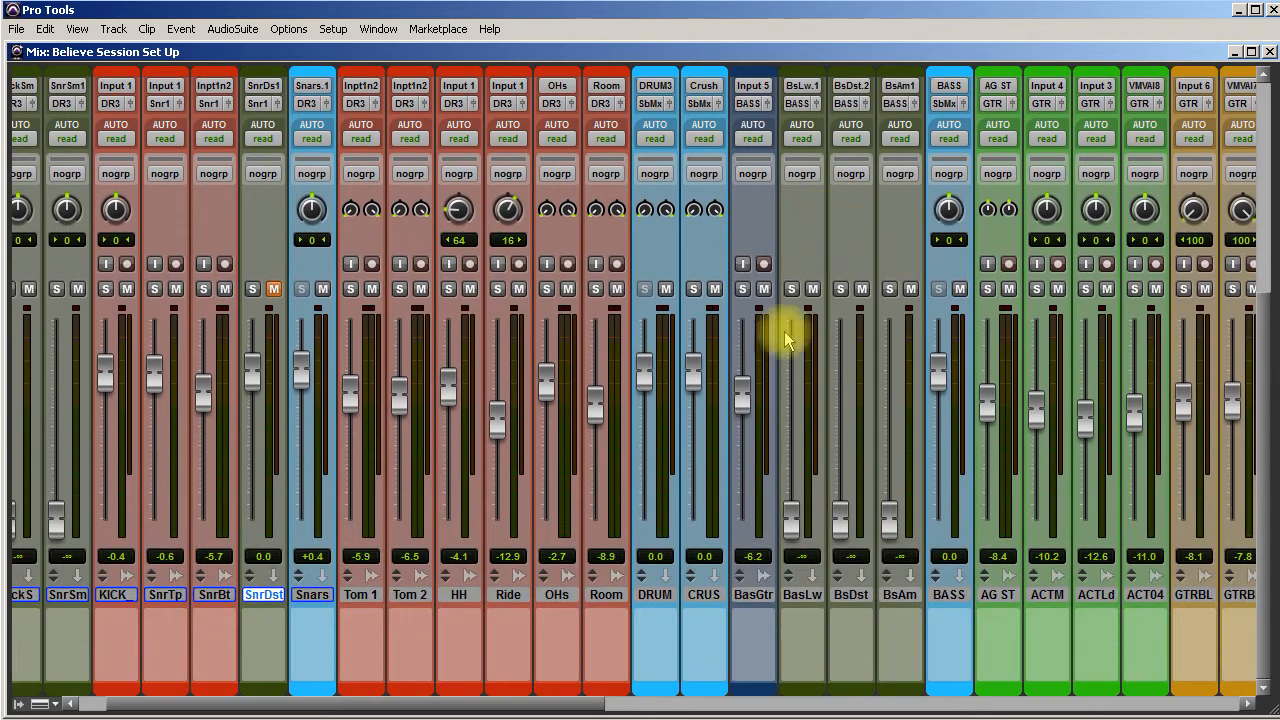
drag(566, 702, 1230, 708)
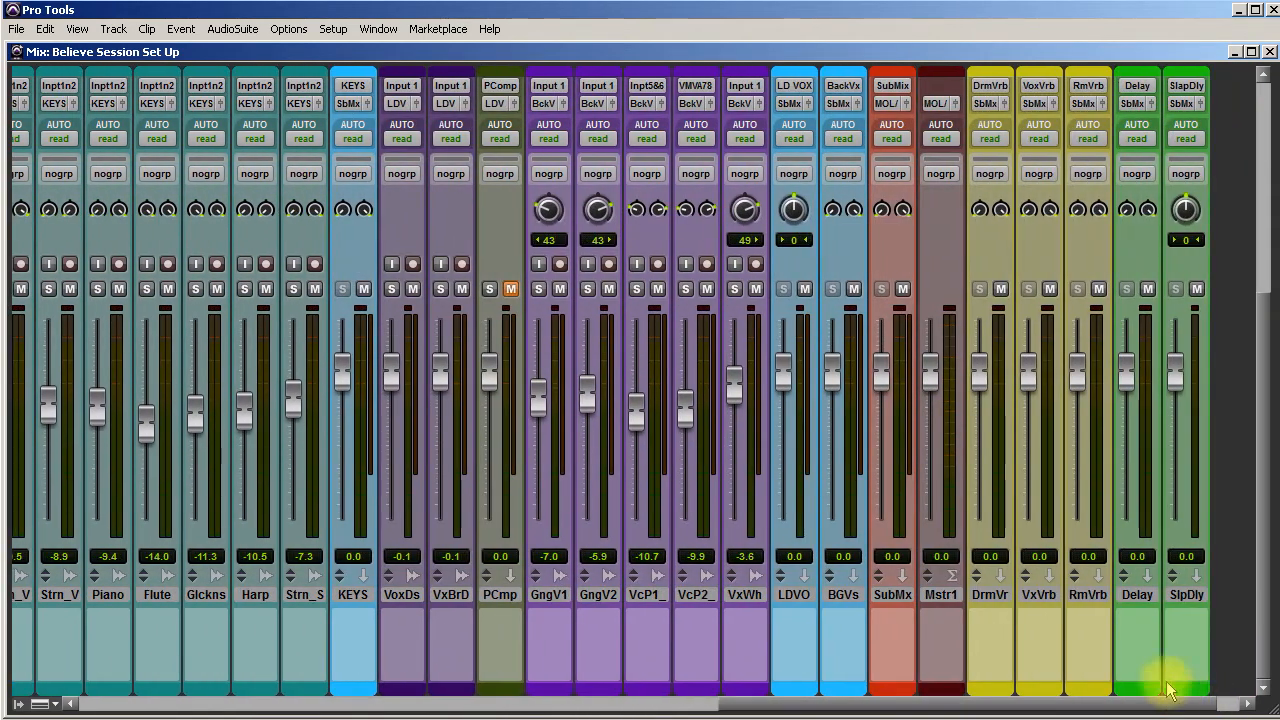
scroll(1070, 625, up, 5)
scroll(1070, 625, up, 6)
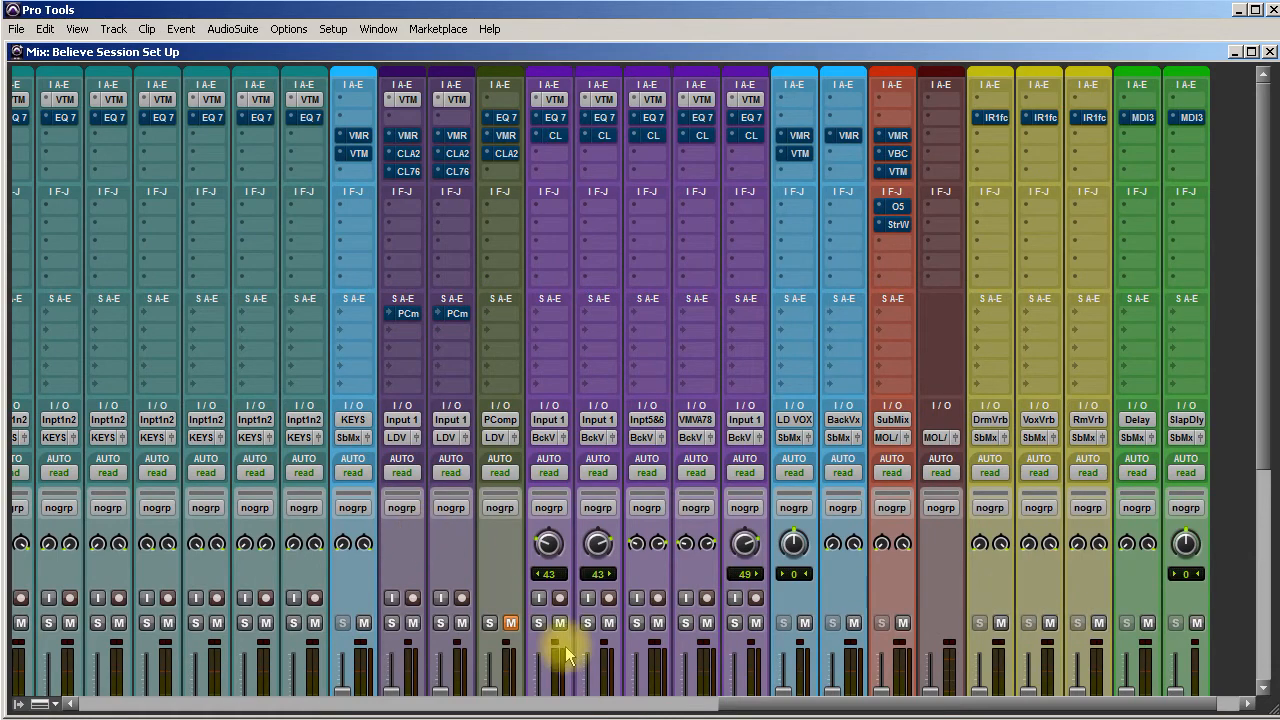
drag(786, 700, 130, 705)
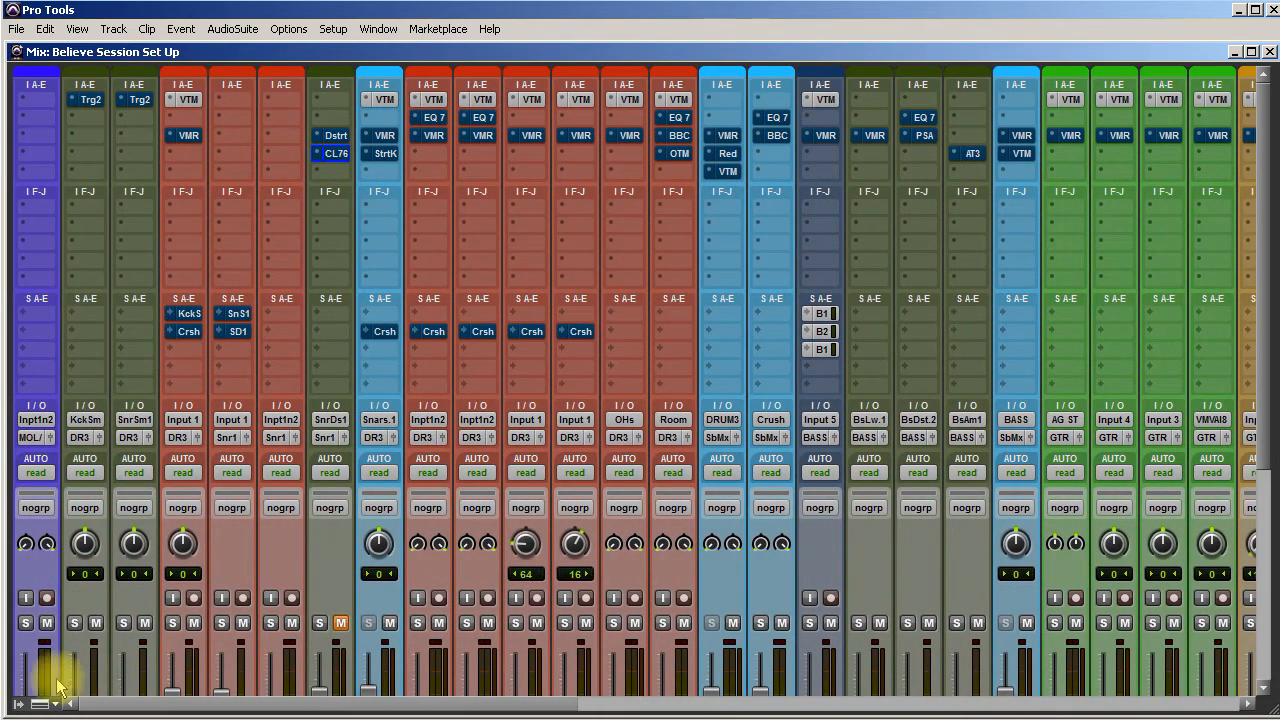
scroll(466, 450, down, 5)
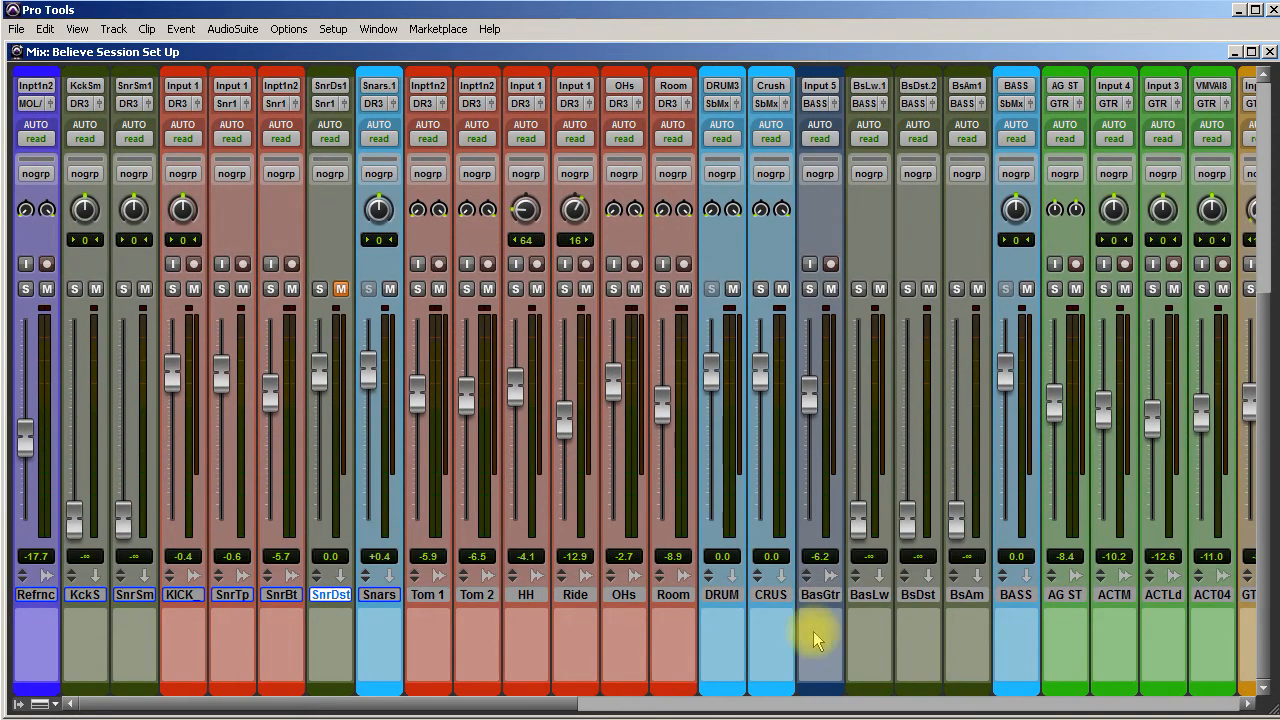
drag(443, 704, 371, 706)
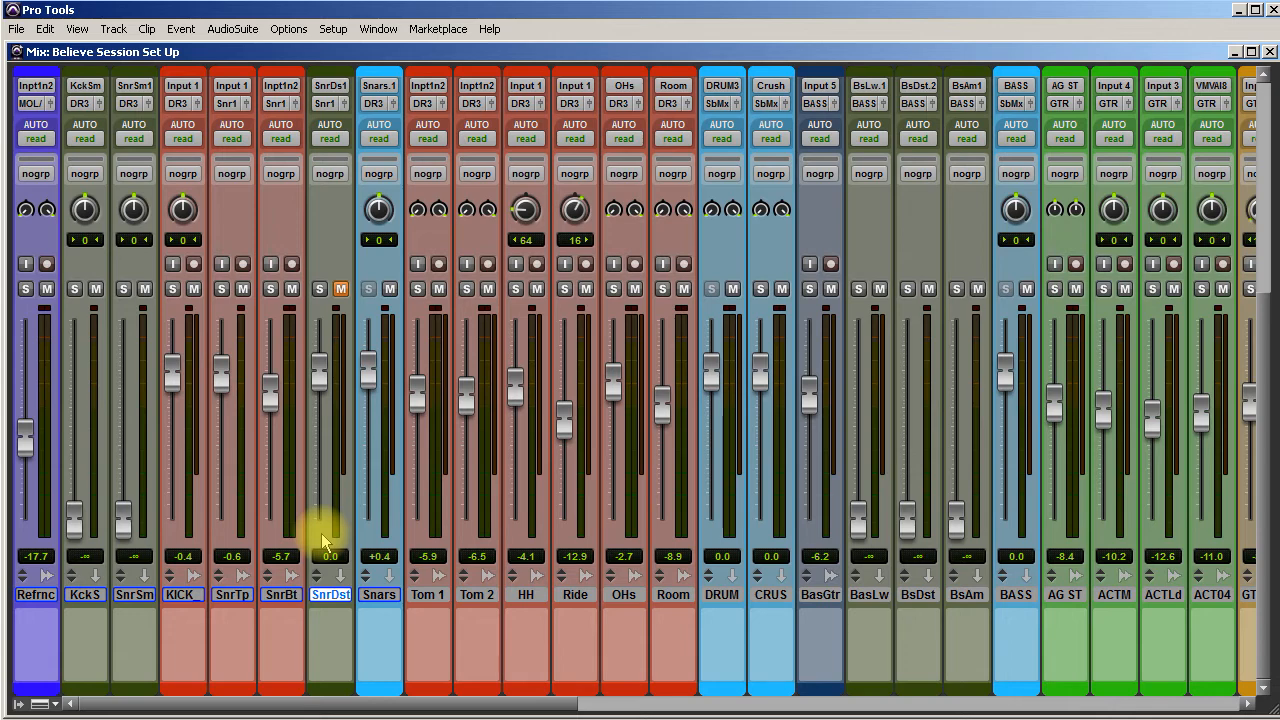
- Review the plug-in inserts, sends, output routing and fader levels of the drum and bass channels
scroll(671, 571, up, 5)
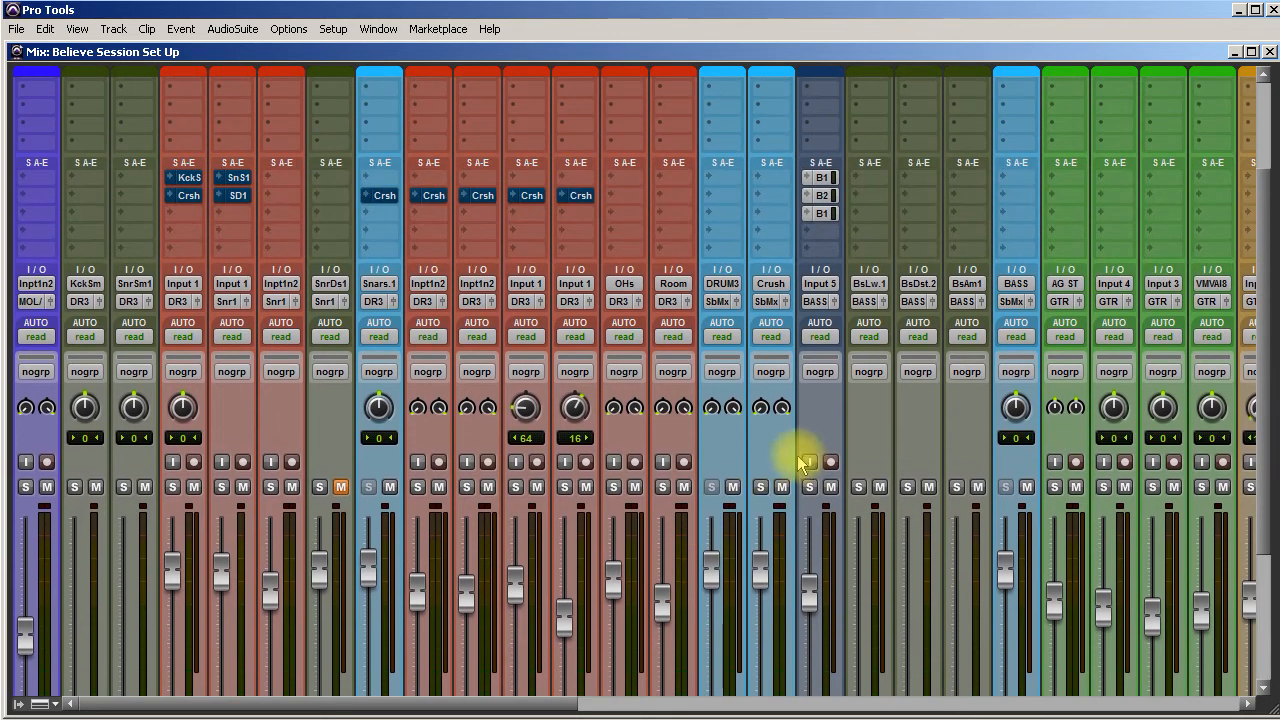
scroll(430, 414, up, 3)
scroll(639, 360, down, 2)
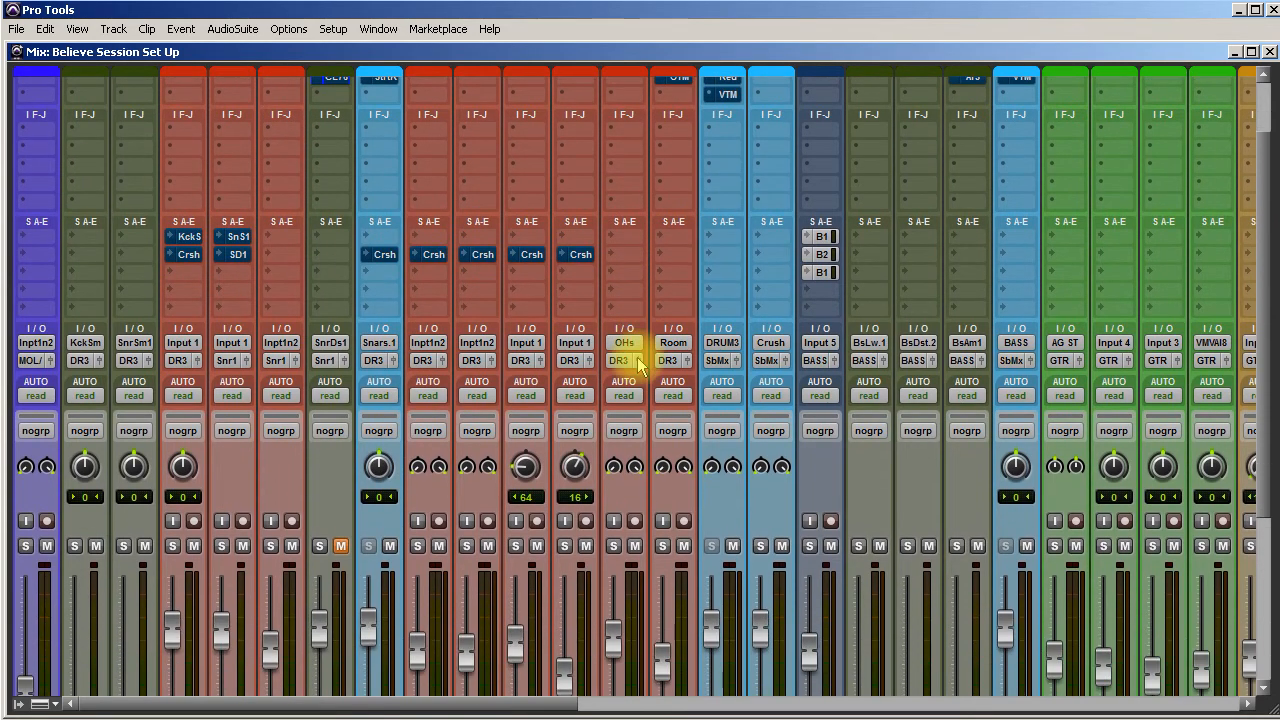
scroll(639, 367, down, 2)
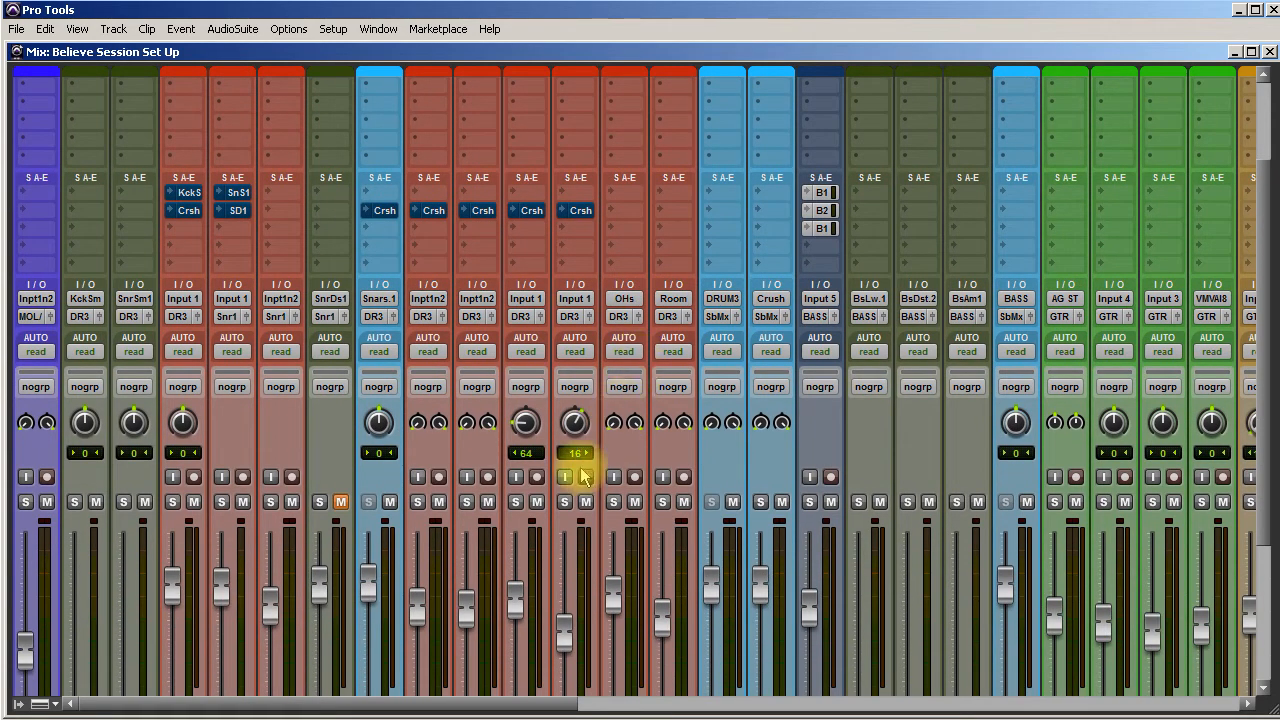
scroll(584, 476, down, 2)
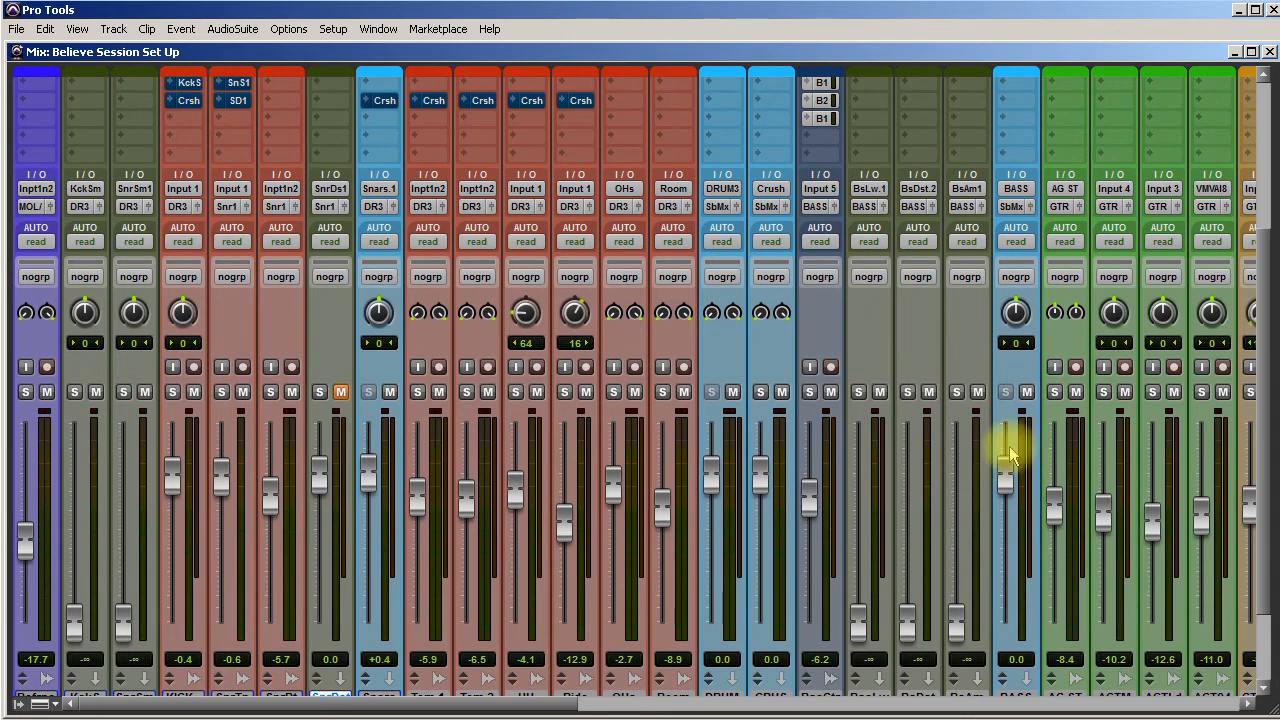
scroll(938, 530, down, 3)
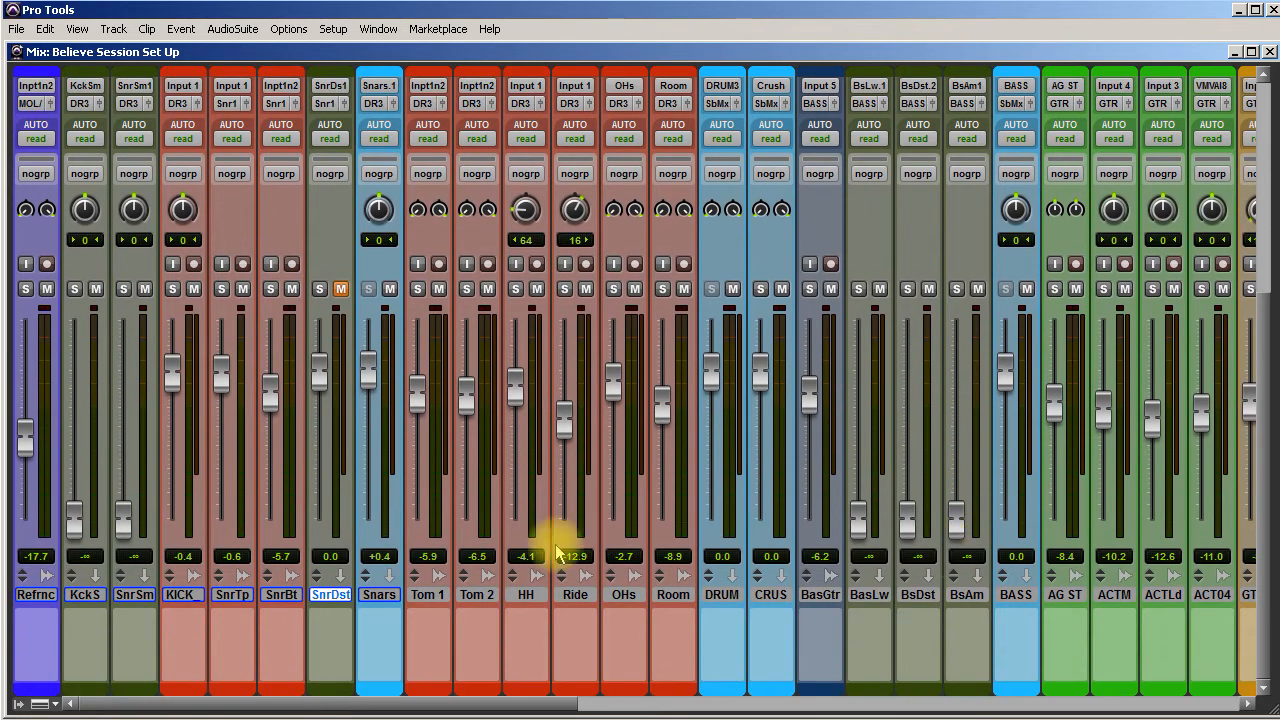
scroll(571, 591, up, 10)
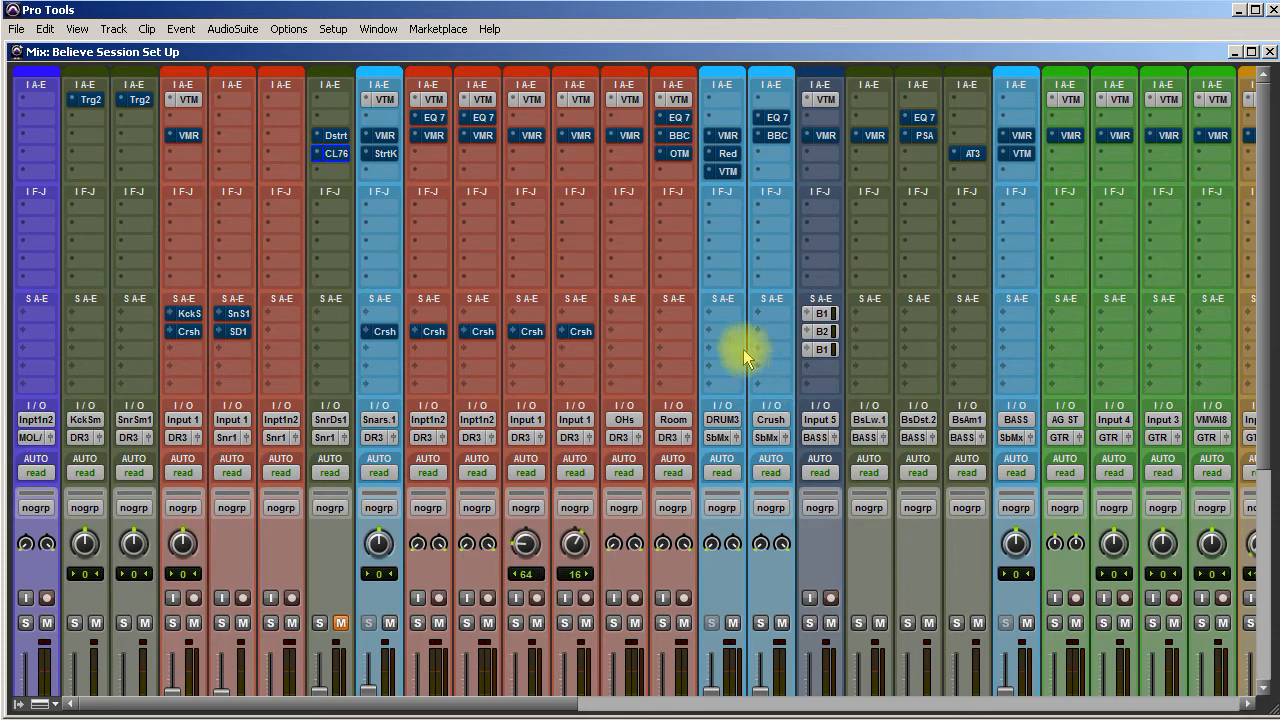
scroll(728, 457, down, 5)
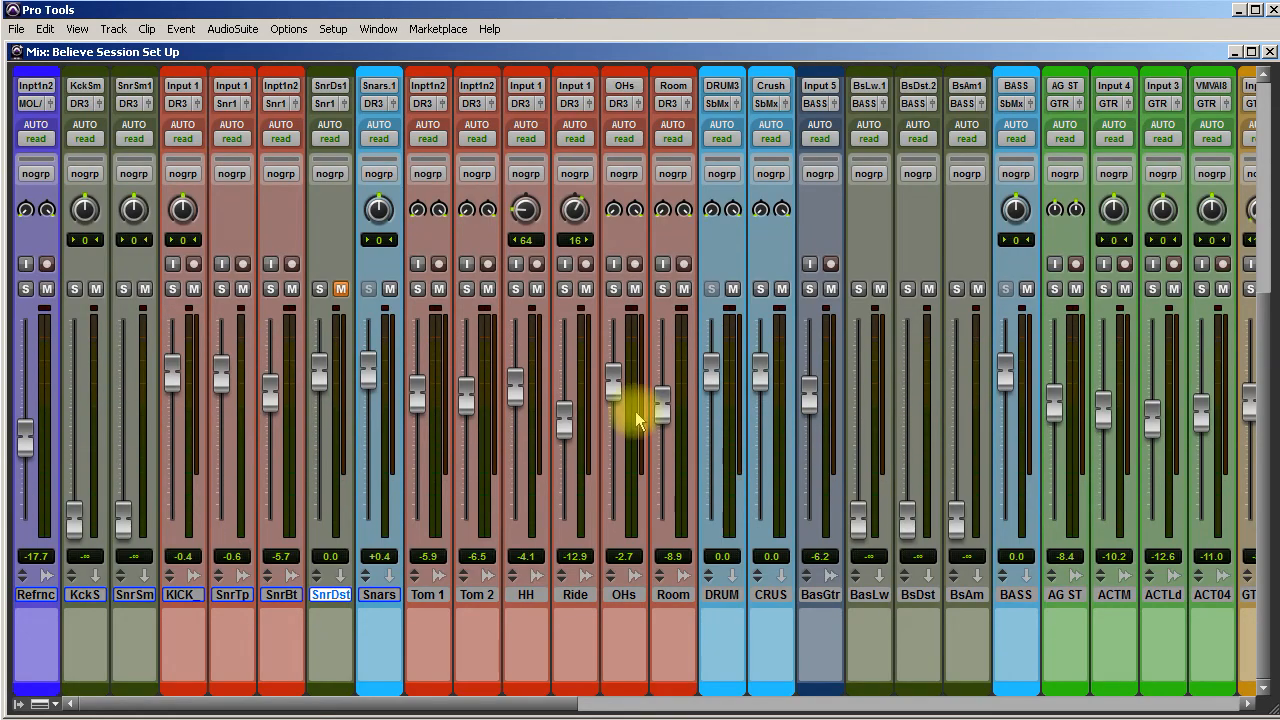
scroll(760, 535, up, 10)
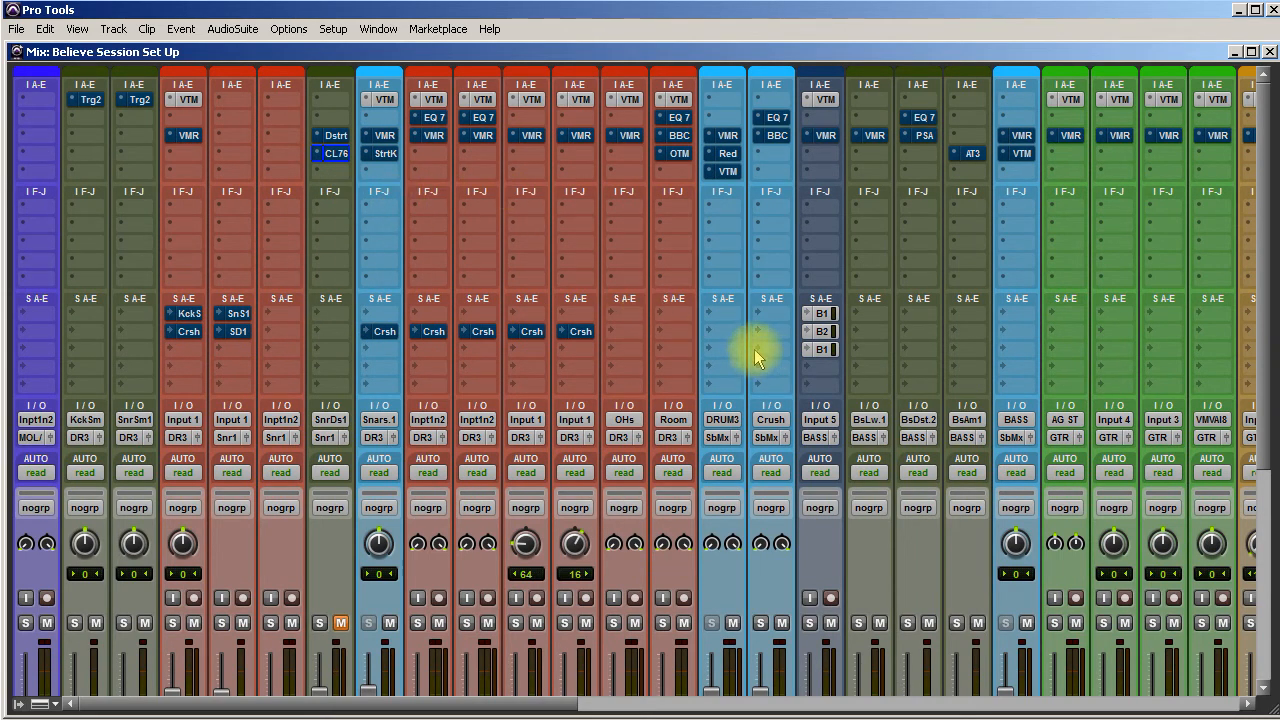
scroll(711, 545, down, 1)
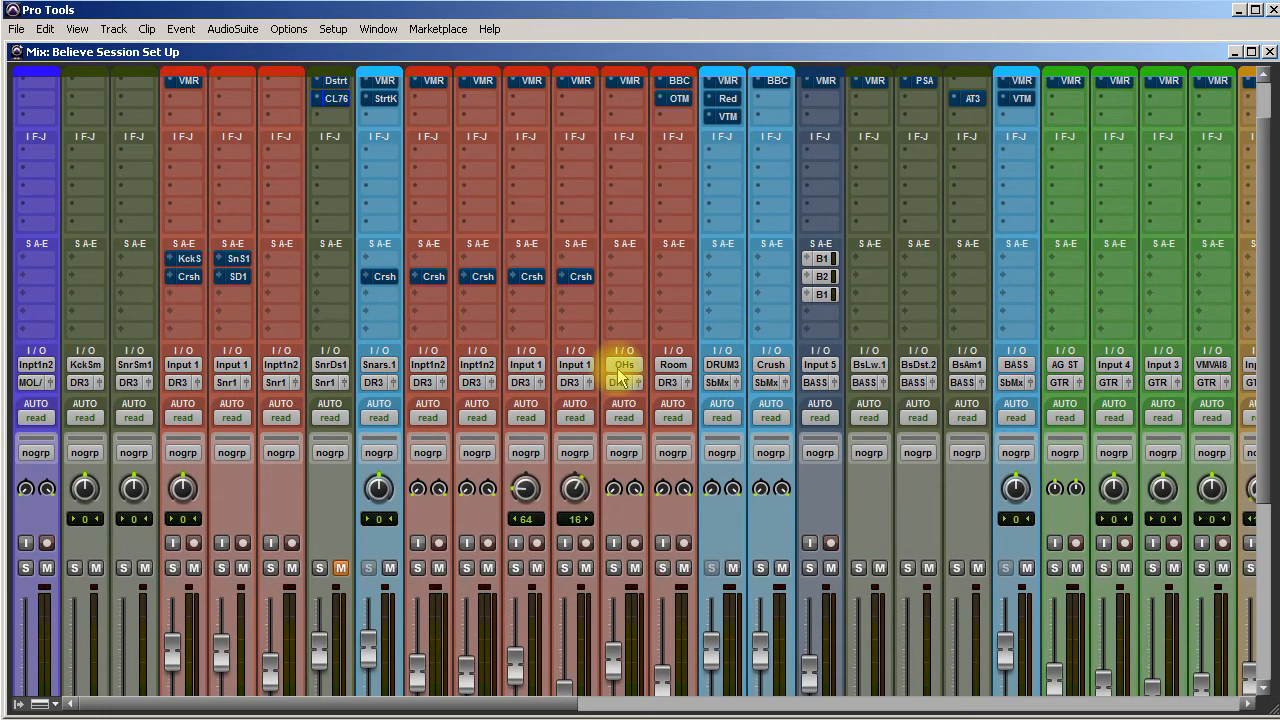
scroll(620, 375, down, 6)
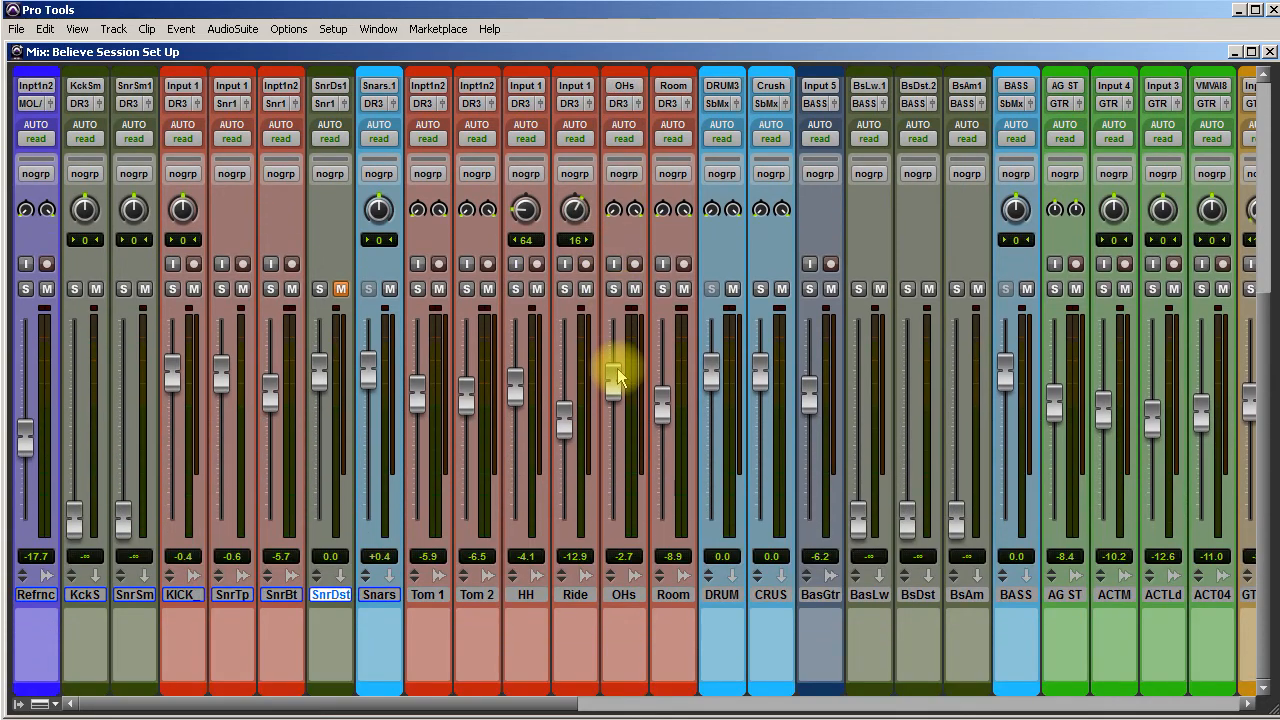
scroll(620, 370, up, 4)
scroll(620, 378, up, 3)
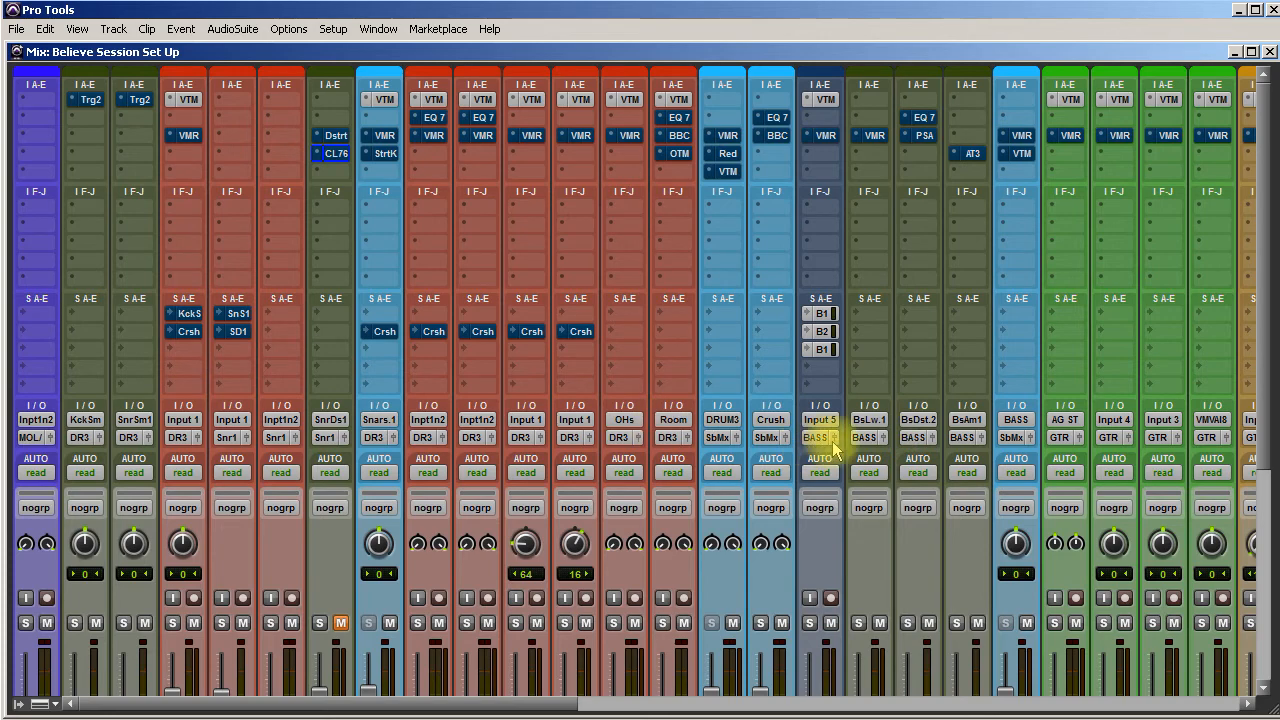
scroll(830, 440, down, 2)
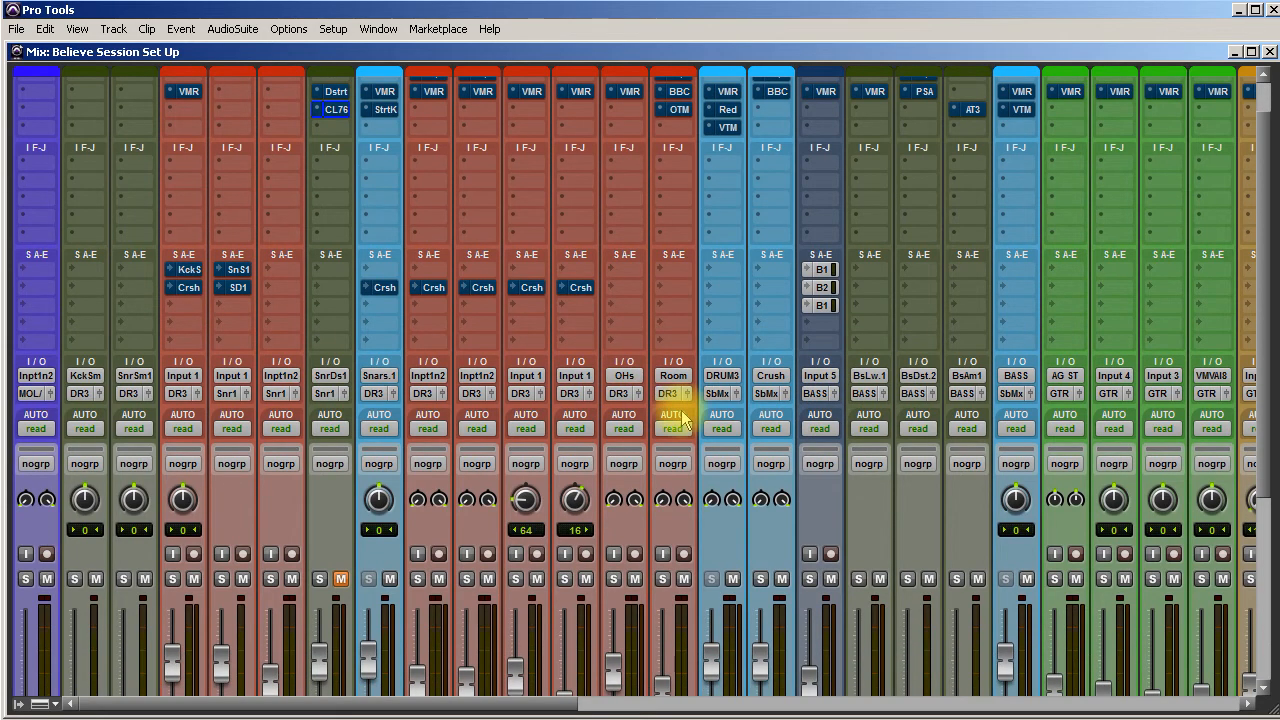
scroll(688, 420, up, 2)
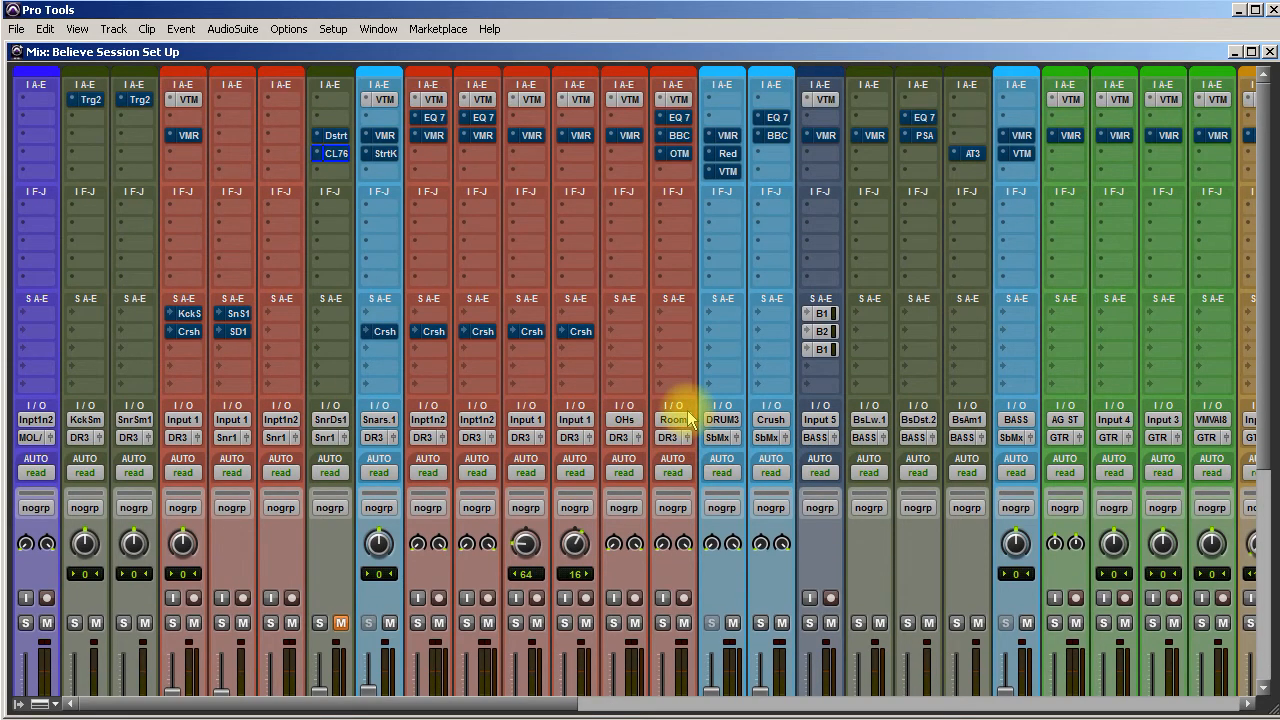